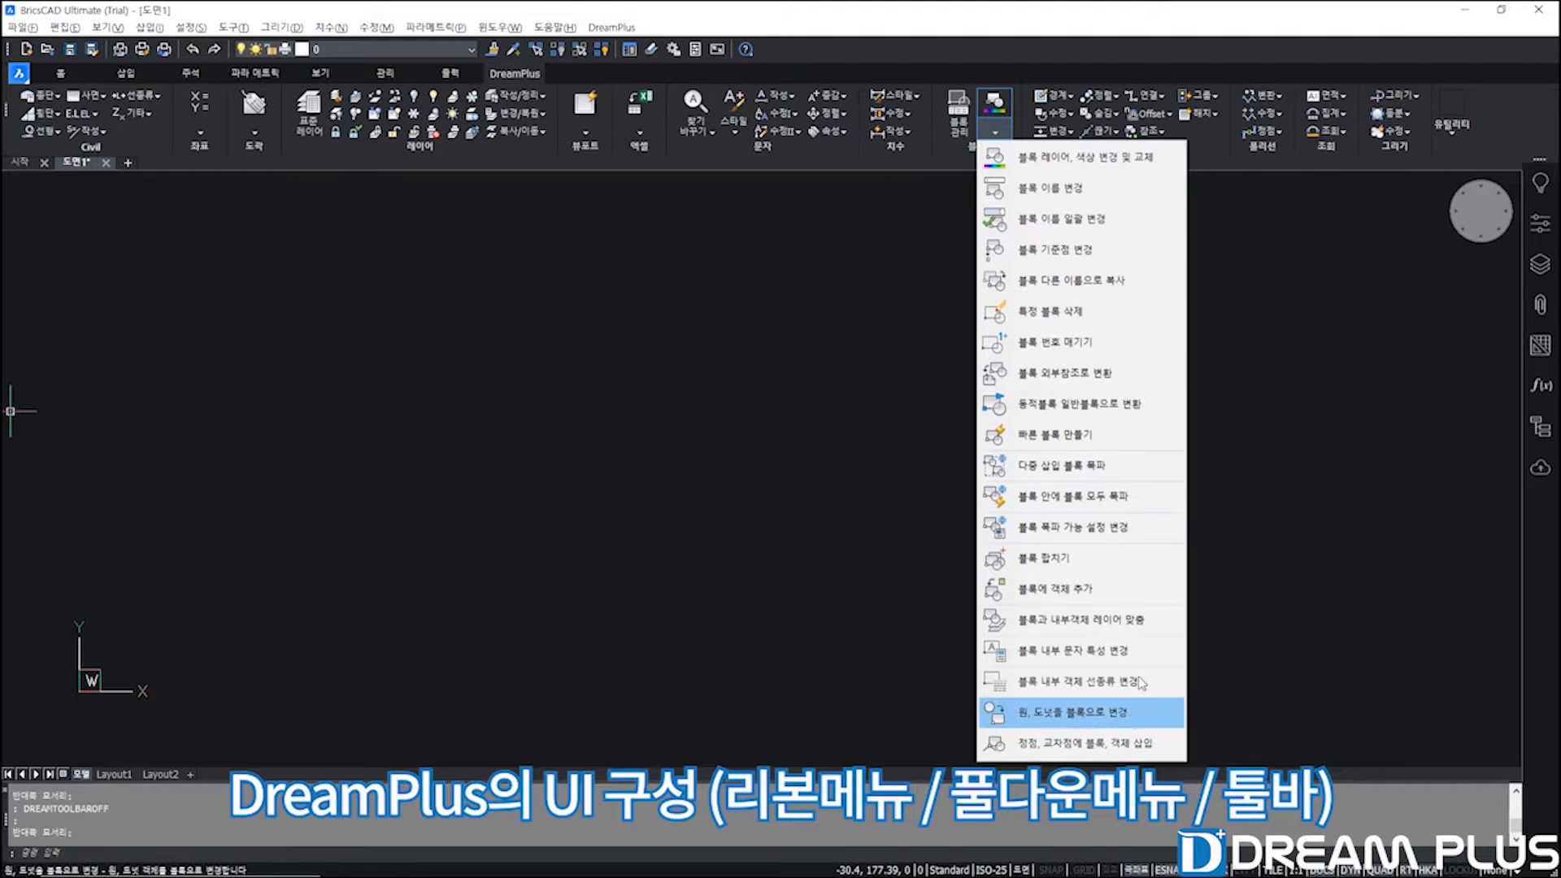
pyautogui.click(1453, 132)
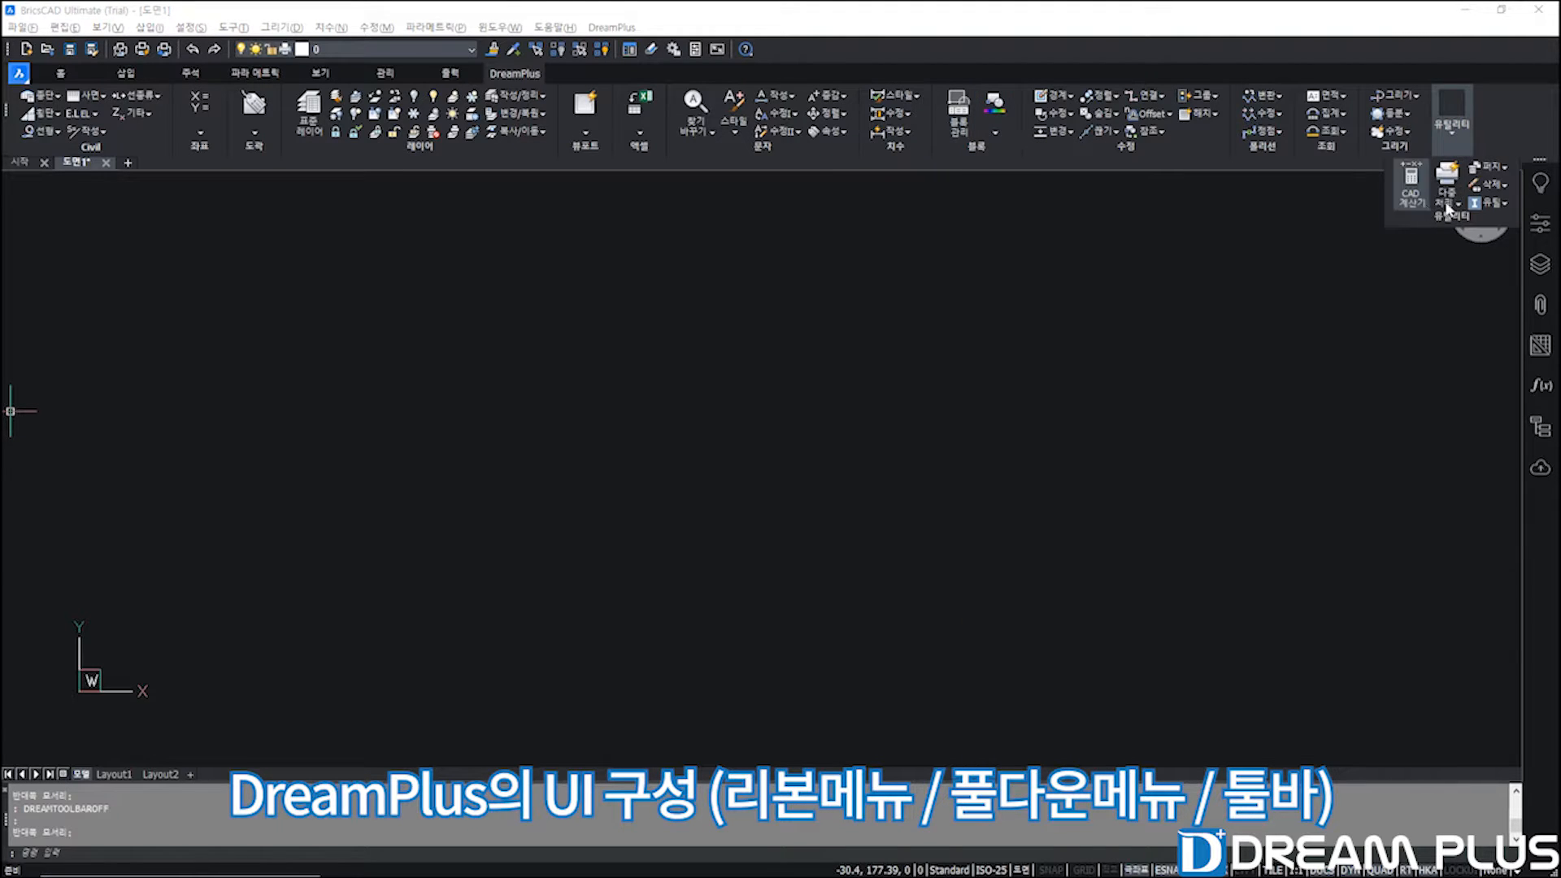
pyautogui.click(612, 27)
pyautogui.moveTo(630, 47)
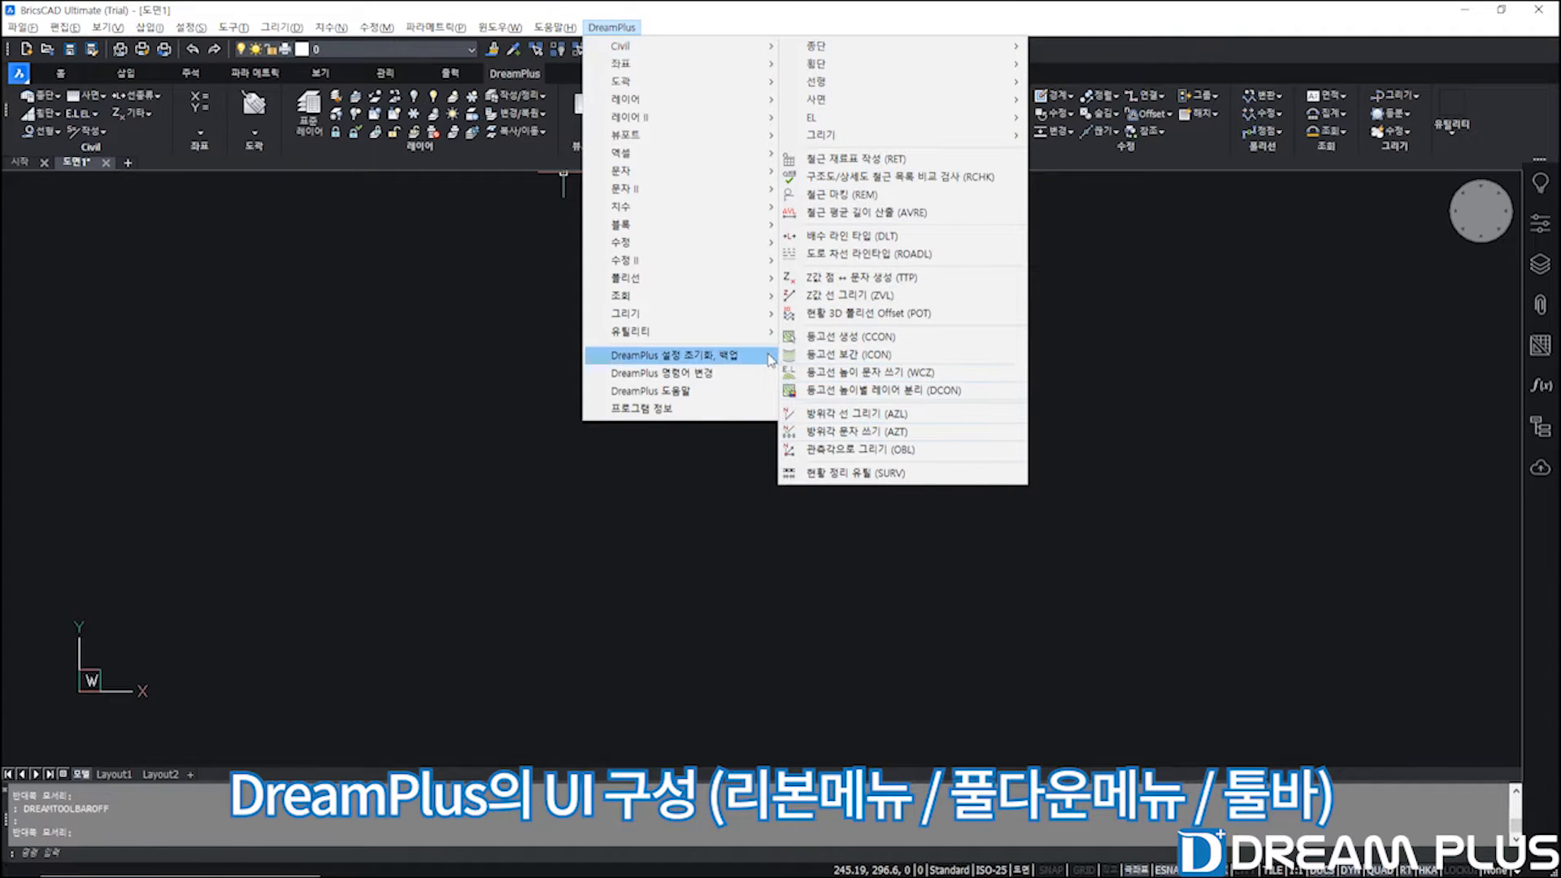
pyautogui.moveTo(714, 99)
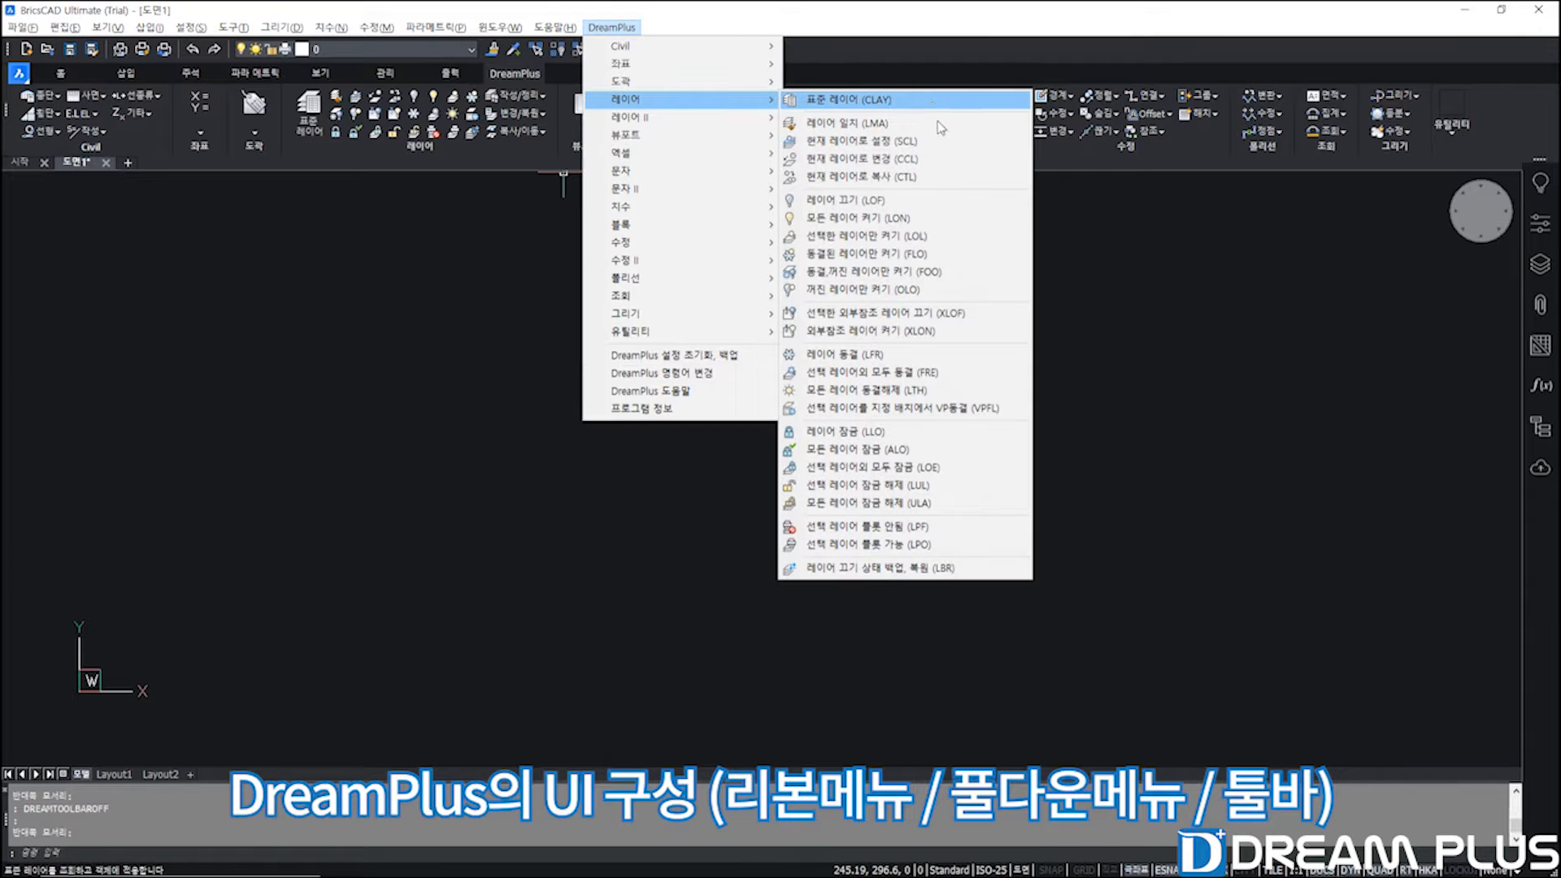
pyautogui.moveTo(734, 157)
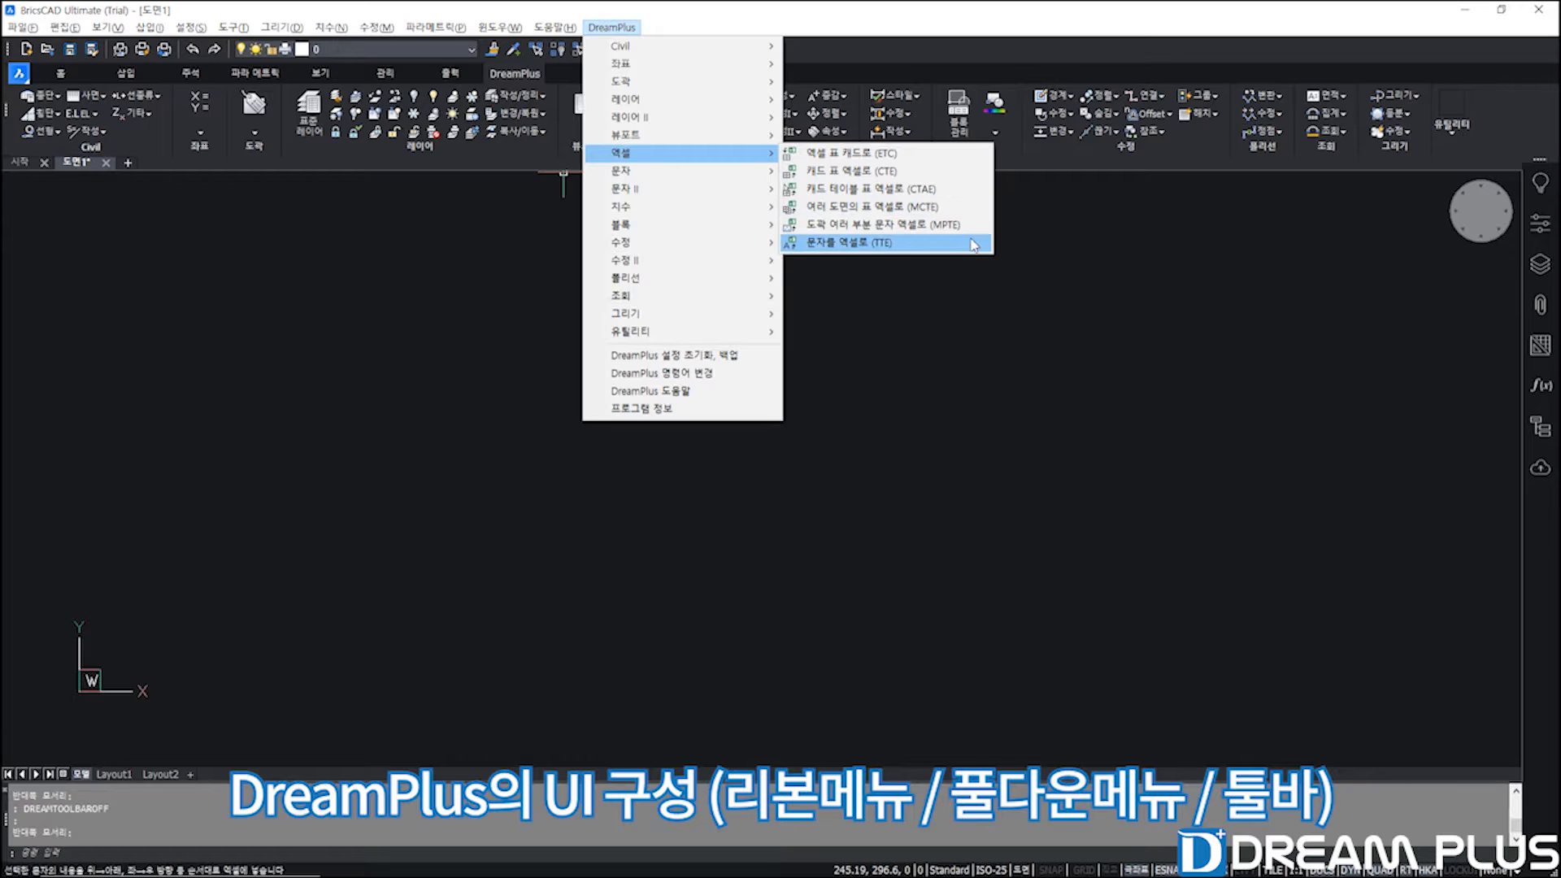
pyautogui.click(975, 382)
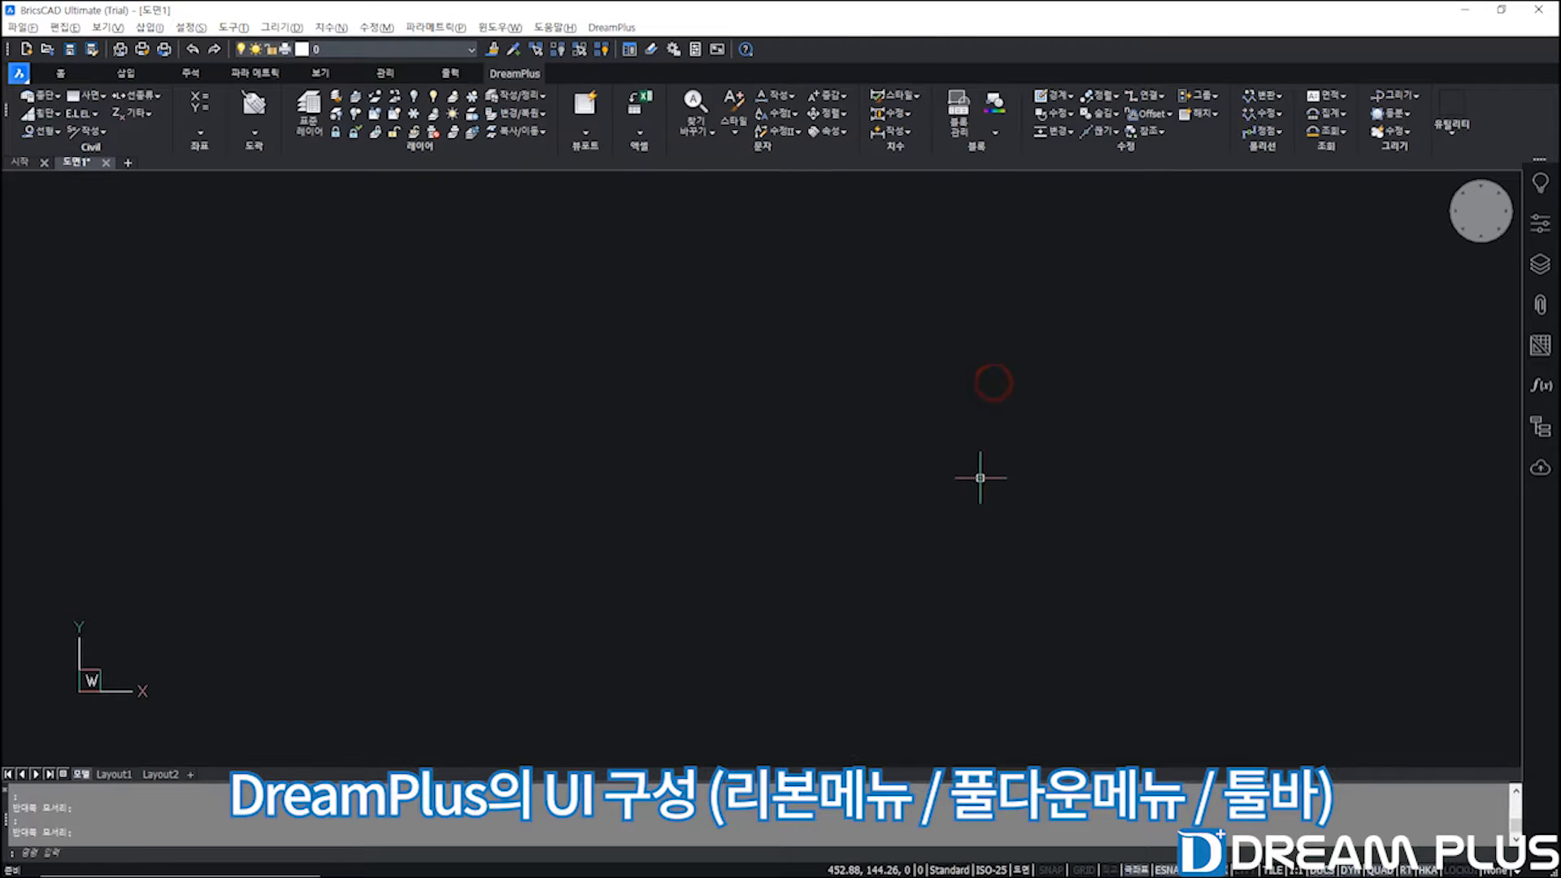
# Show all DreamPlus toolbars by running the DREAMTOOLBARON command.
pyautogui.write('DREAMTOOLBAROFF')
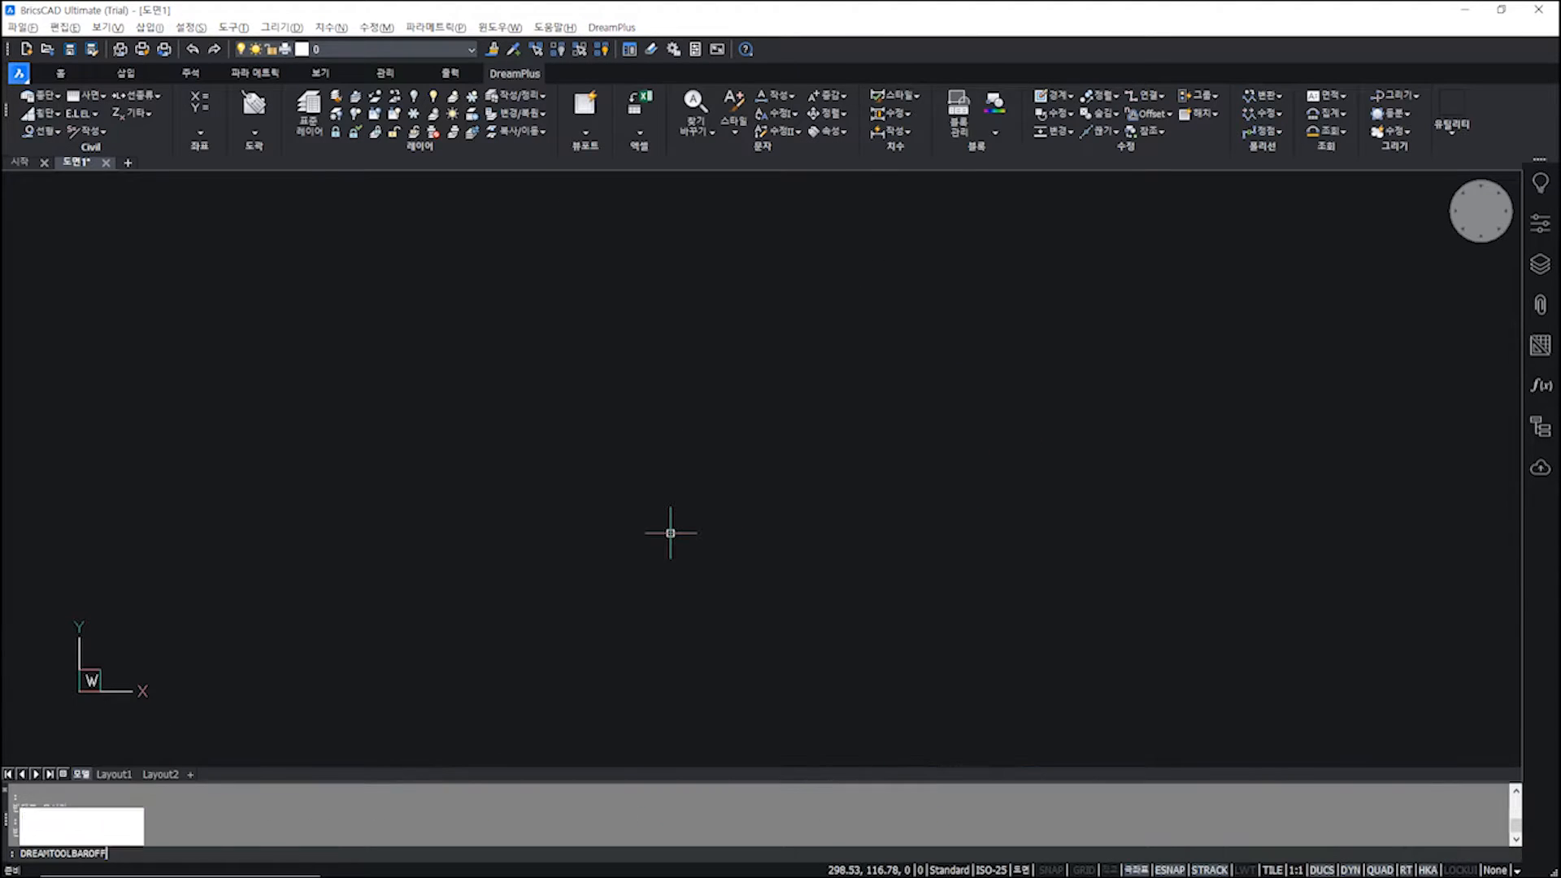
pyautogui.press('BackSpace')
pyautogui.press('BackSpace')
pyautogui.write('N')
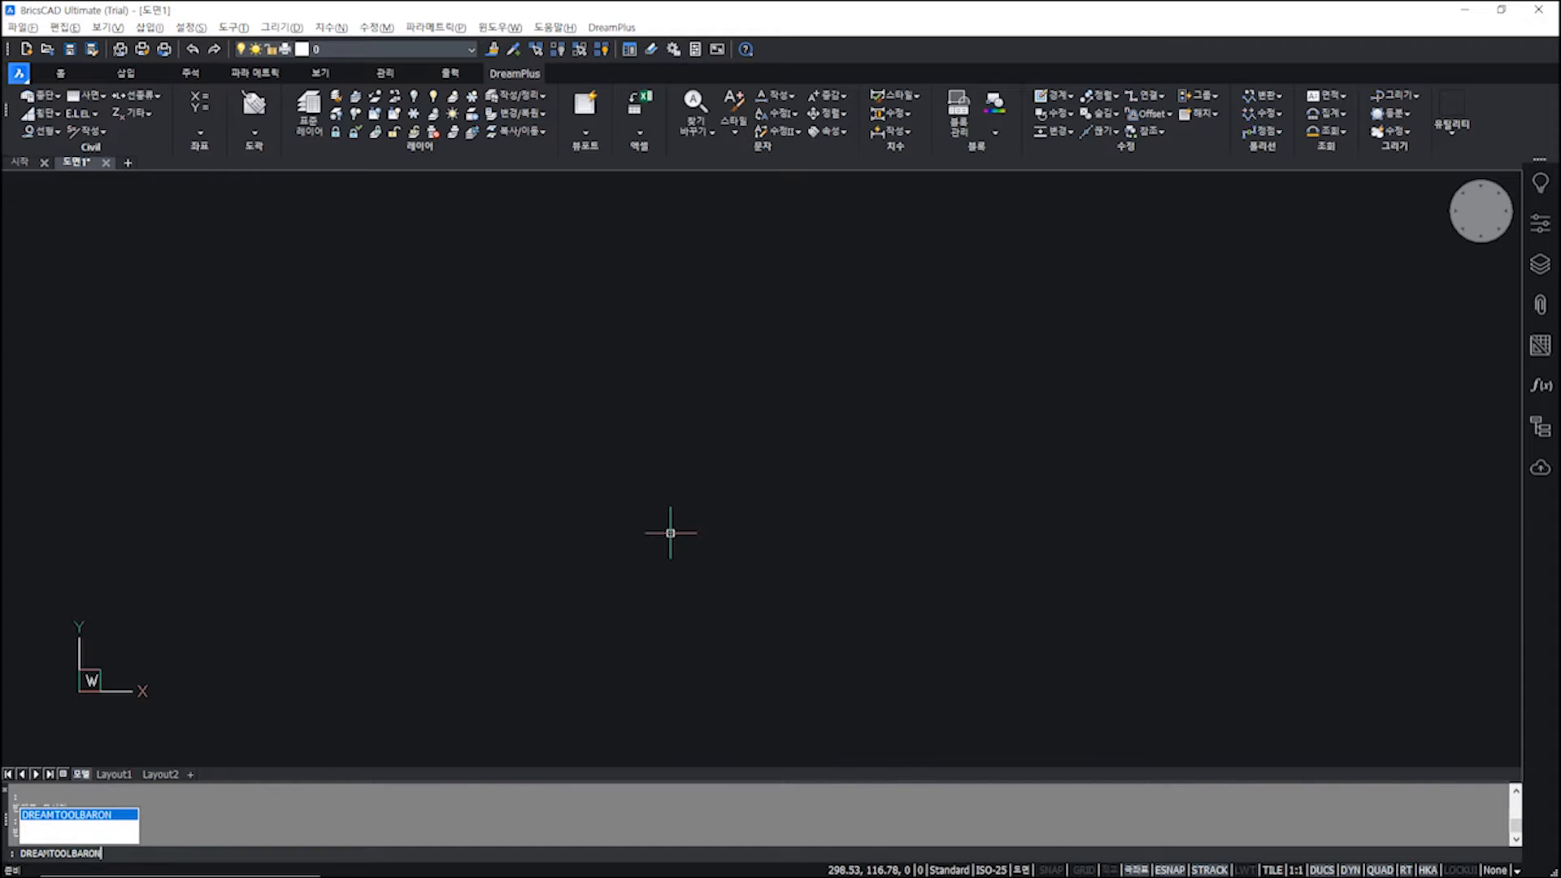
pyautogui.press('Return')
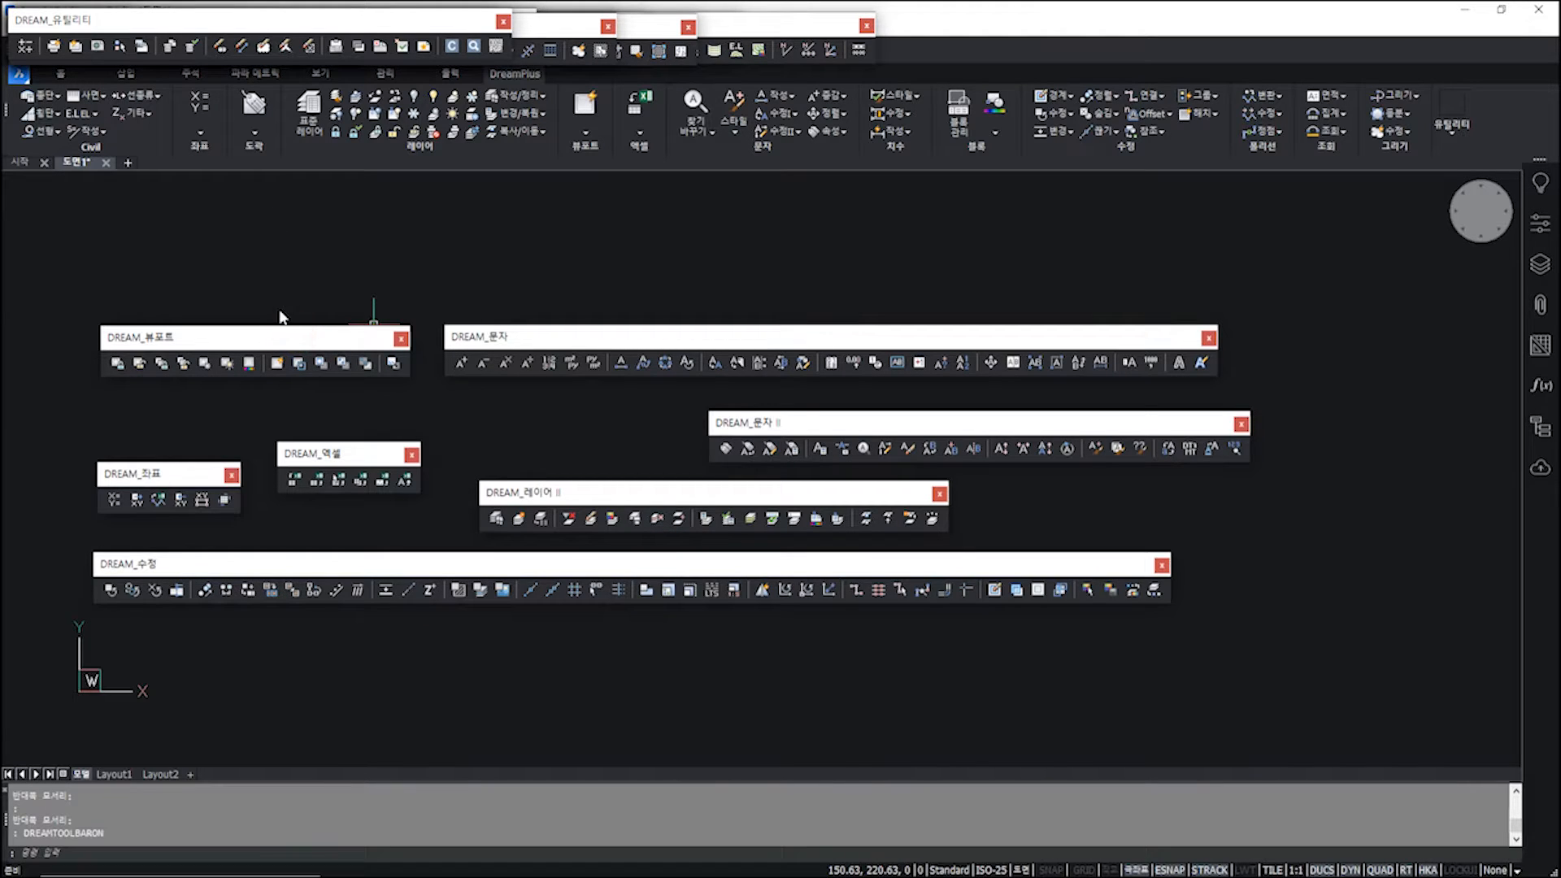
# Rearrange the floating viewport, text, text II, layer II, Excel, coordinate and modify toolbars over the drawing area.
pyautogui.moveTo(296, 334); pyautogui.dragTo(279, 310)
pyautogui.moveTo(515, 337); pyautogui.dragTo(530, 226)
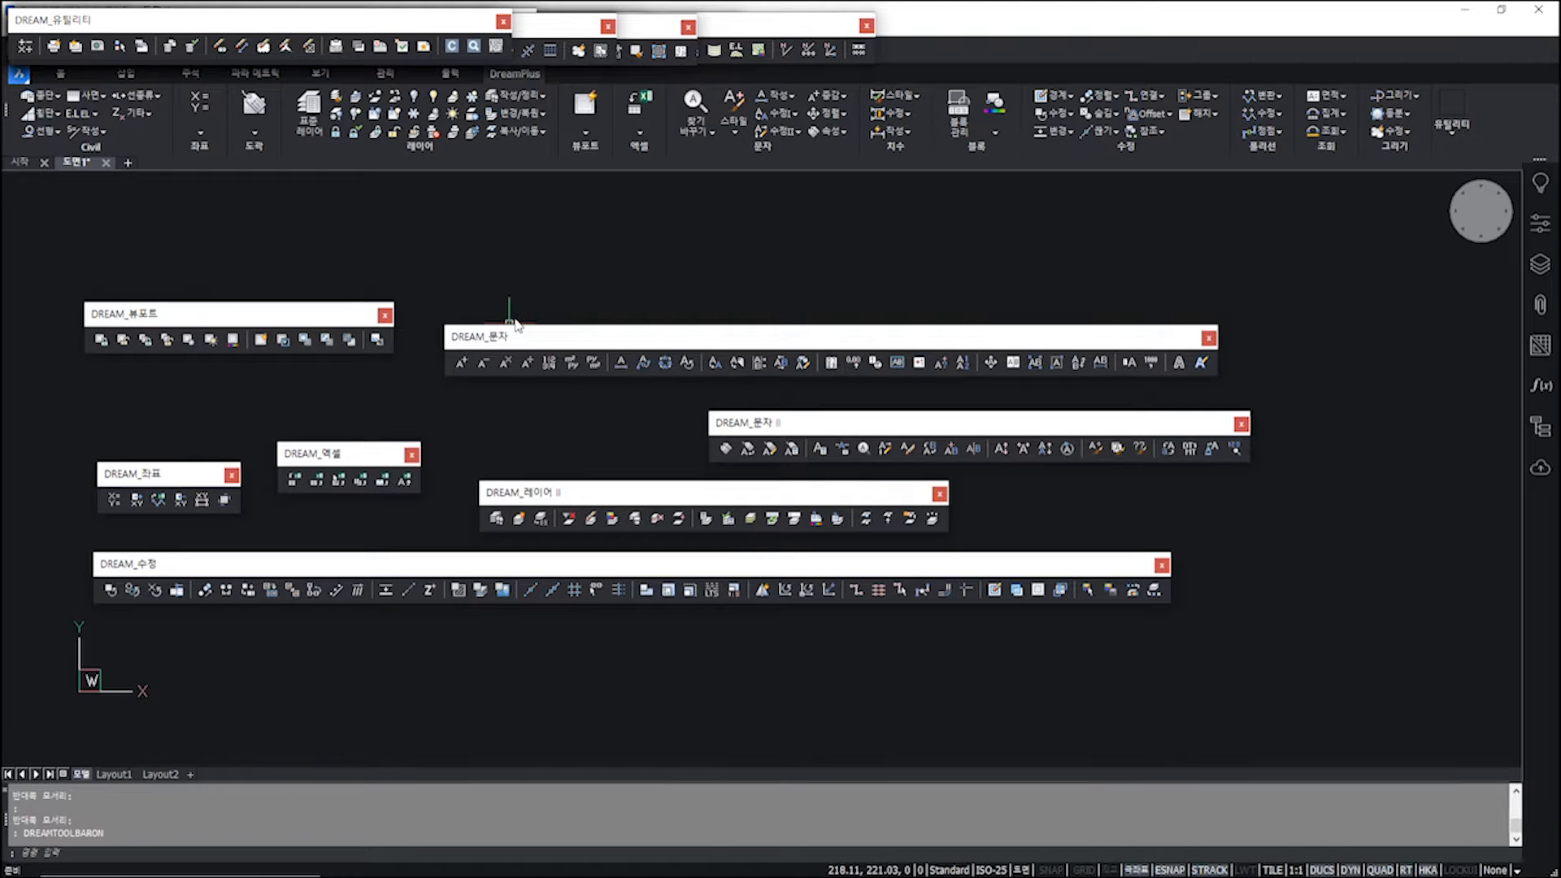
pyautogui.moveTo(515, 325); pyautogui.dragTo(511, 303)
pyautogui.moveTo(735, 422); pyautogui.dragTo(708, 385)
pyautogui.moveTo(619, 493); pyautogui.dragTo(689, 451)
pyautogui.moveTo(357, 454); pyautogui.dragTo(347, 433)
pyautogui.moveTo(182, 473); pyautogui.dragTo(150, 440)
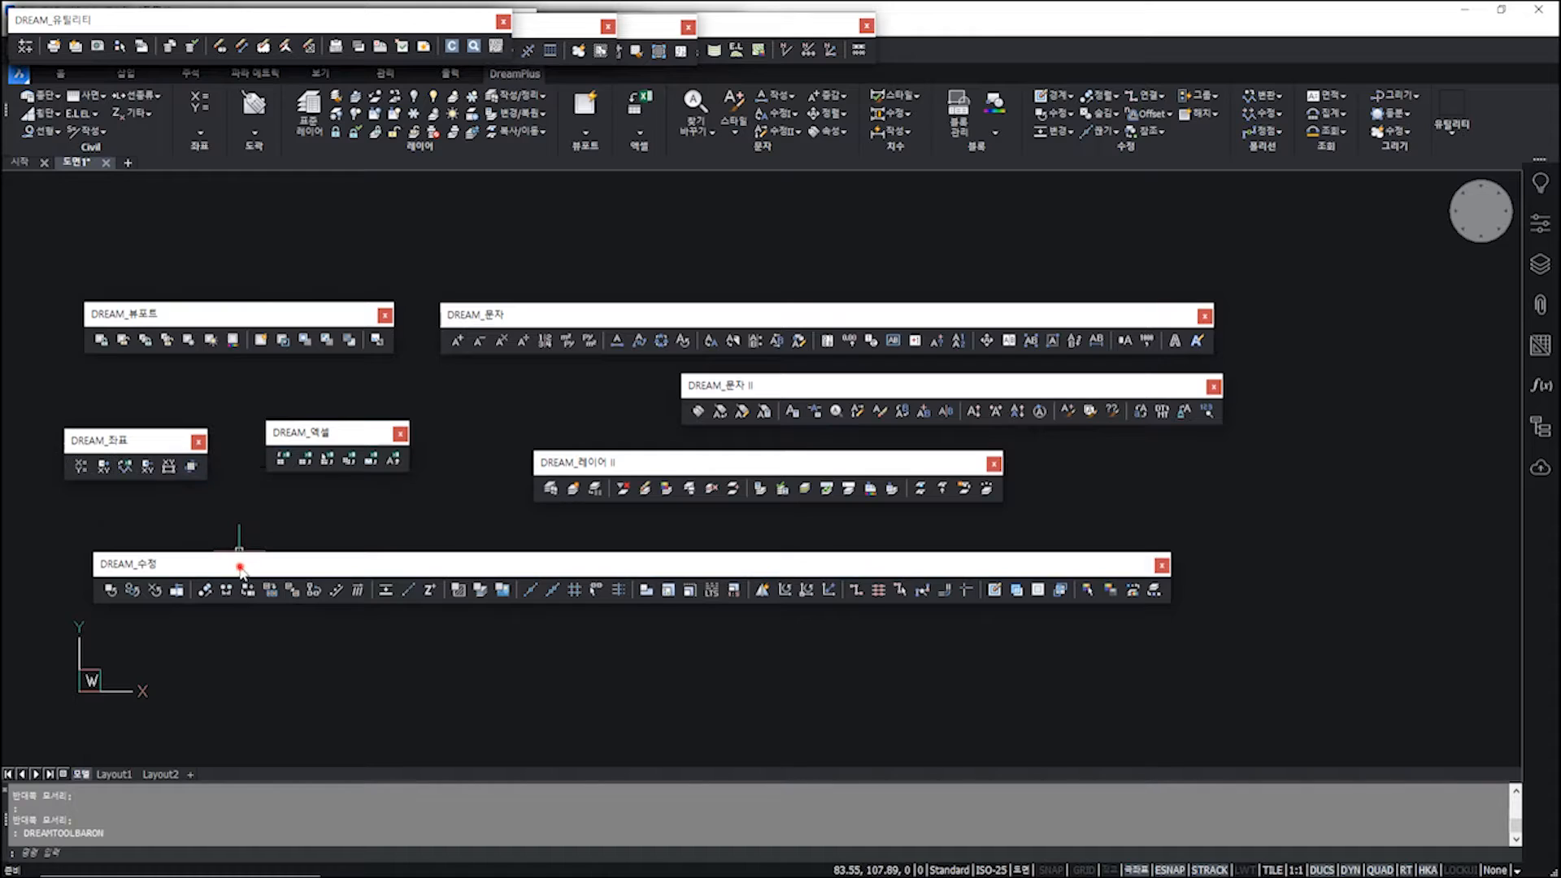
pyautogui.moveTo(240, 569); pyautogui.dragTo(248, 548)
# Begin entering the DreamPlus toolbar display command, starting with DREAMTOOL, on the command line.
pyautogui.click(86, 852)
pyautogui.write('DREAMTOOLb')
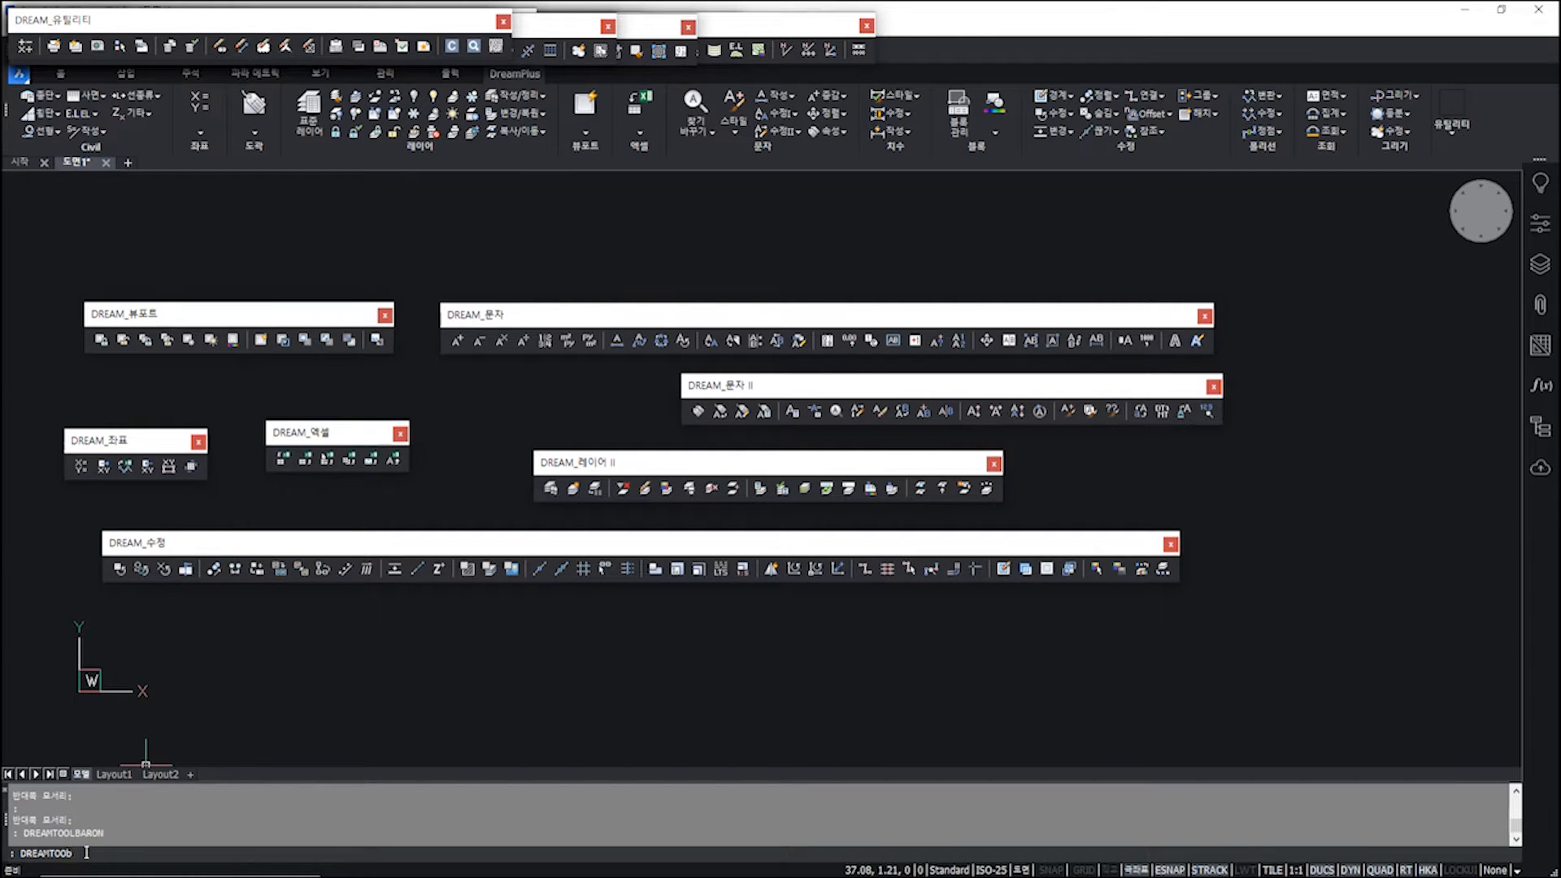
pyautogui.press('BackSpace')
pyautogui.write('L')
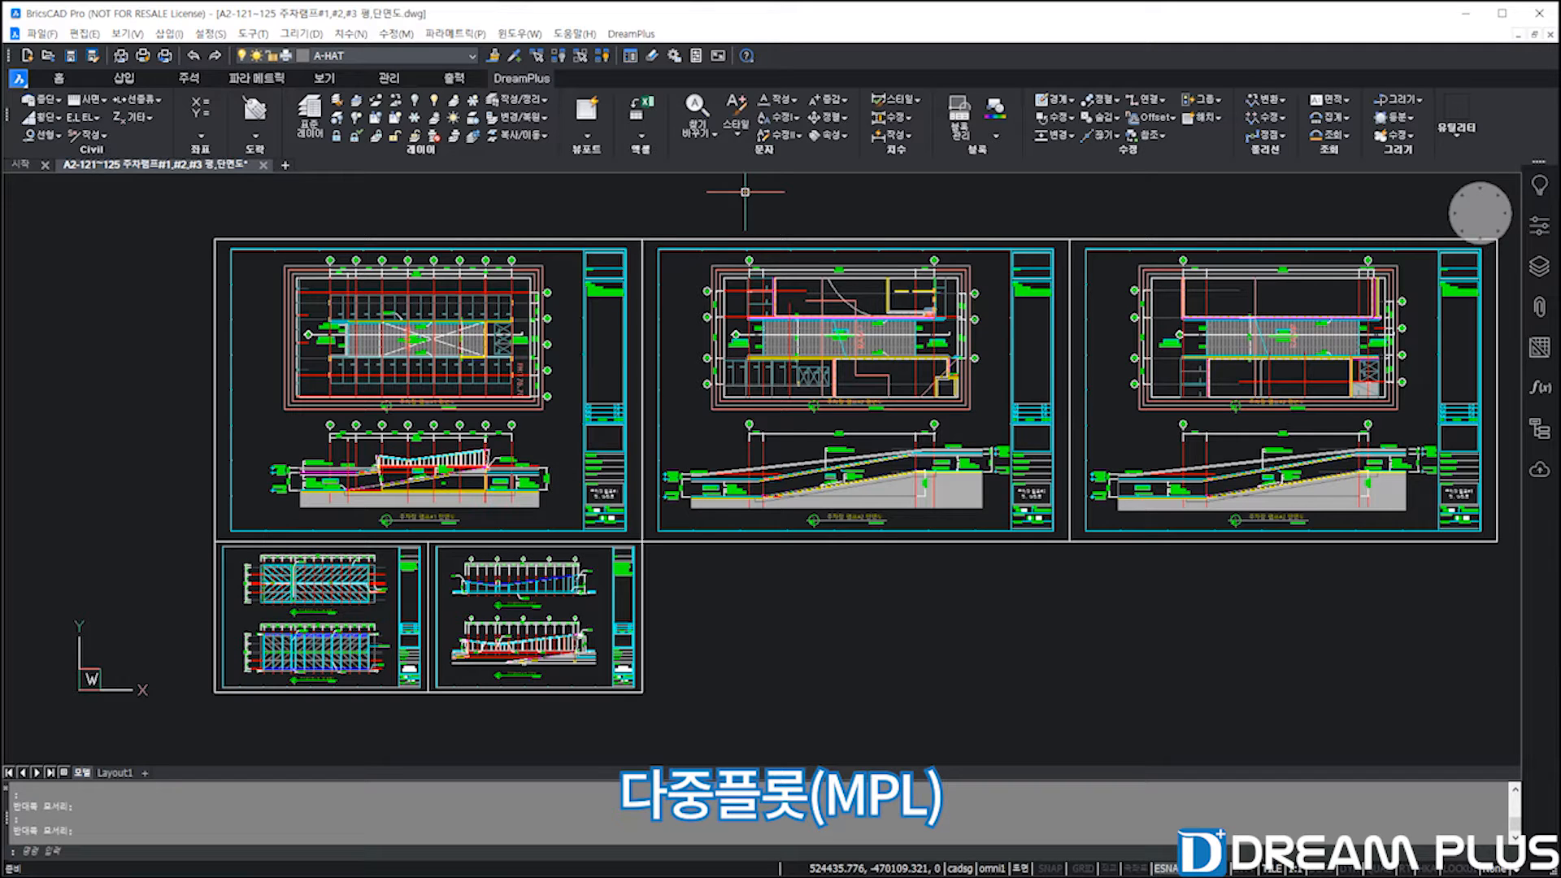
# Start the DreamPlus Multi Plot (다중 플롯) command and set the printer to Microsoft Print To PDF.
pyautogui.click(1468, 143)
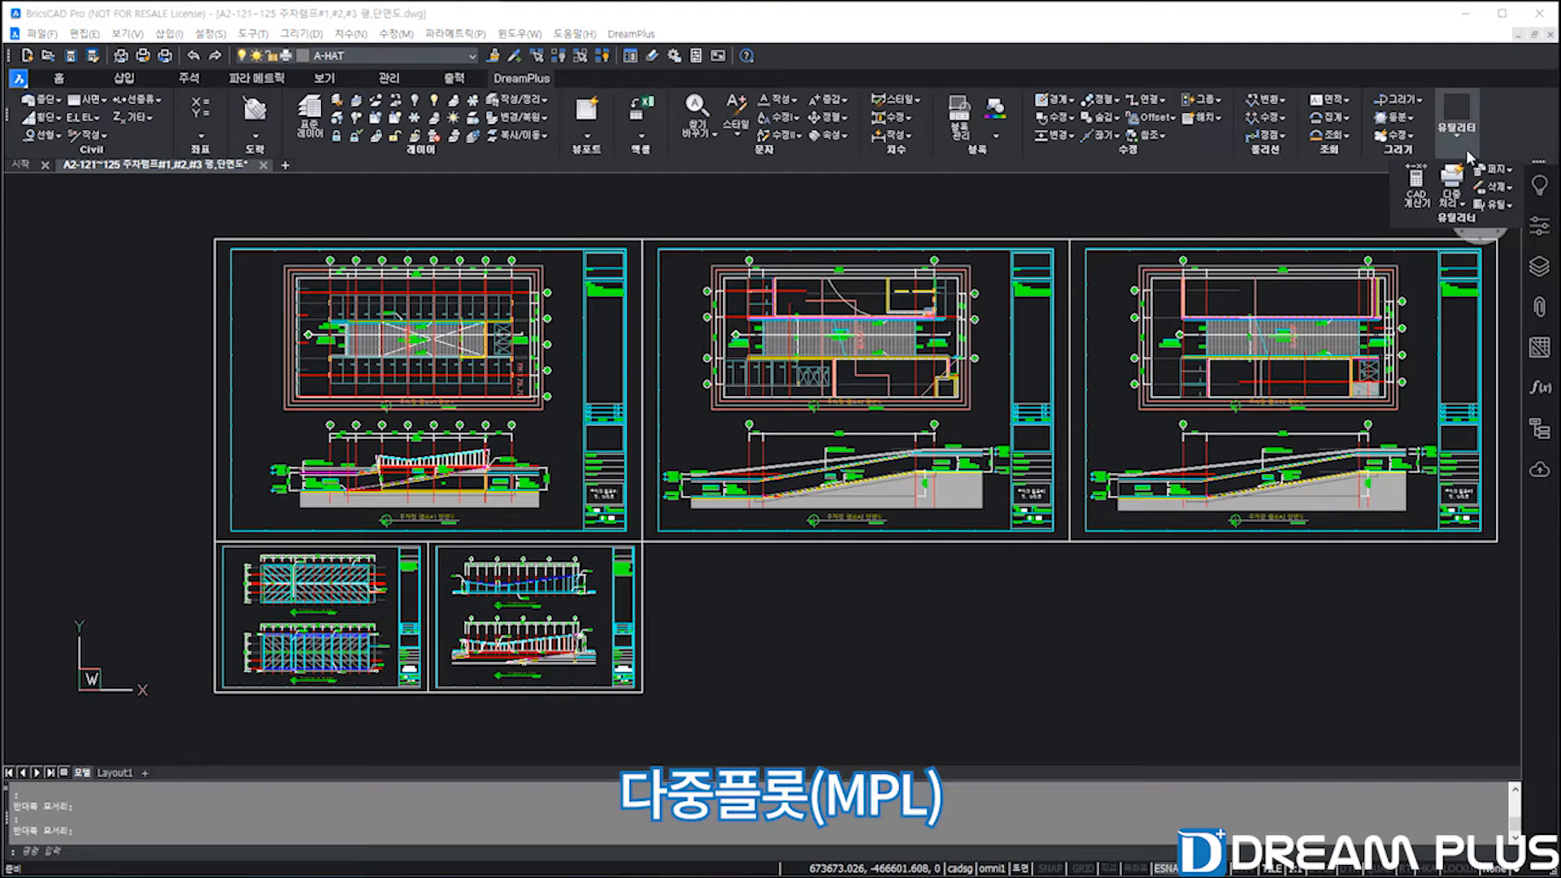
pyautogui.click(1463, 198)
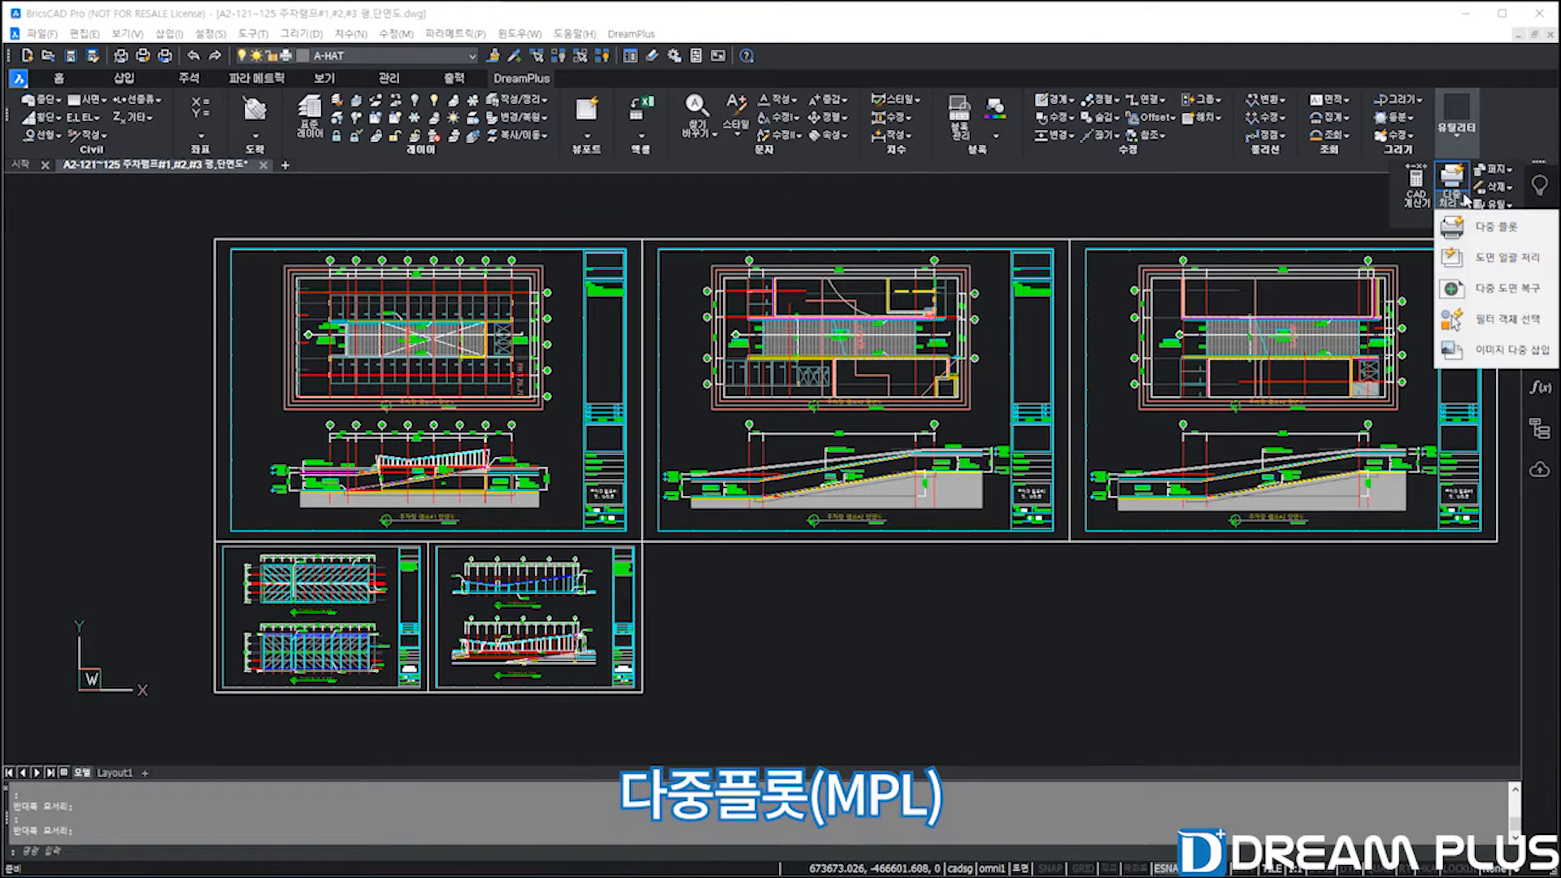
pyautogui.click(1490, 229)
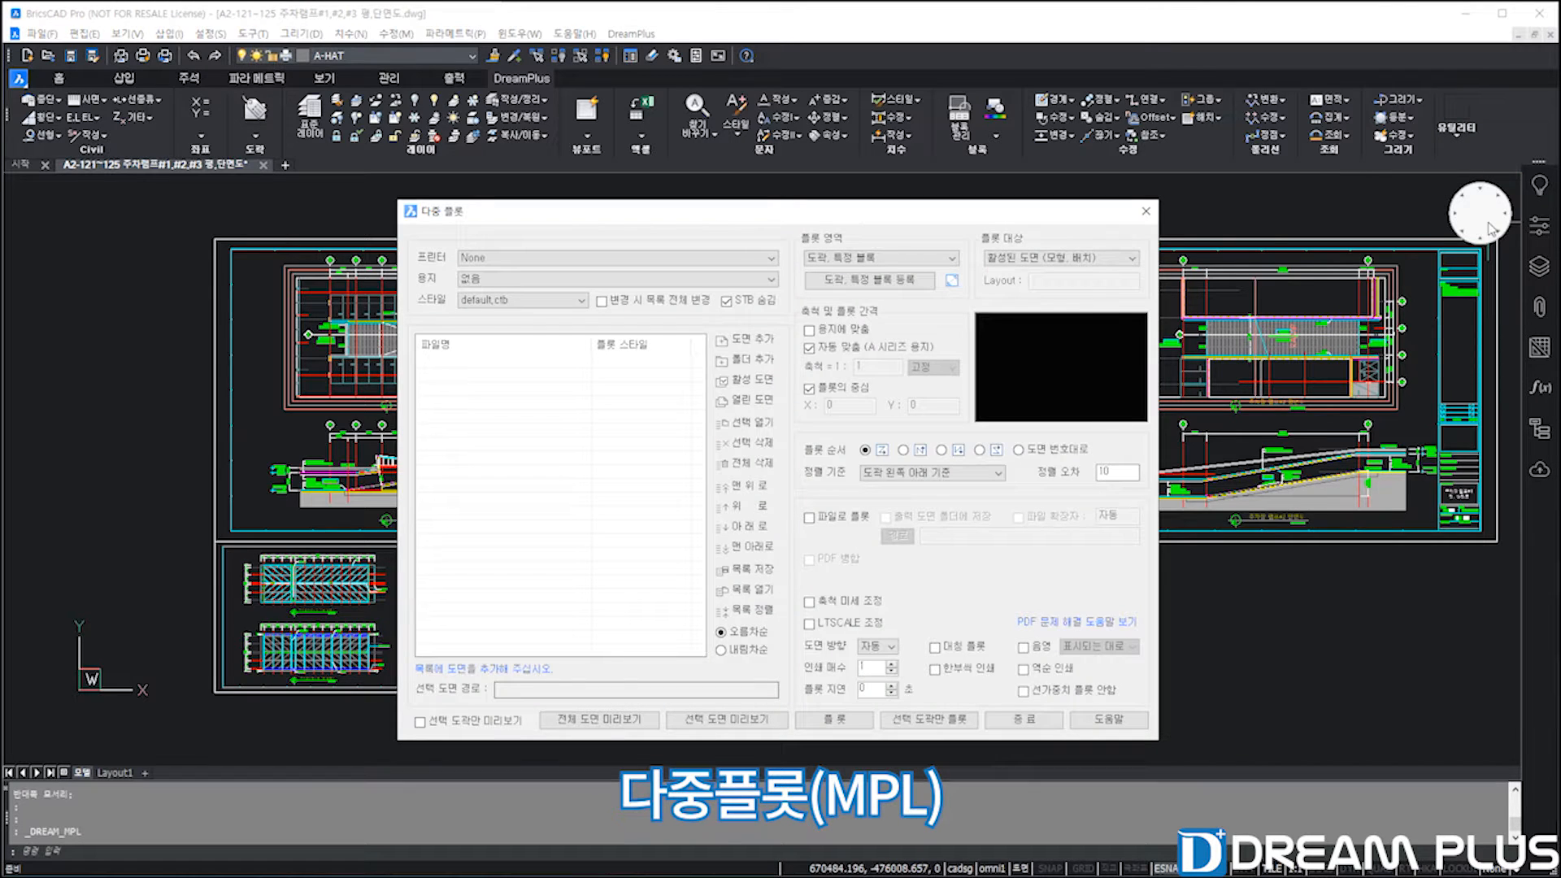
pyautogui.click(764, 261)
pyautogui.click(716, 310)
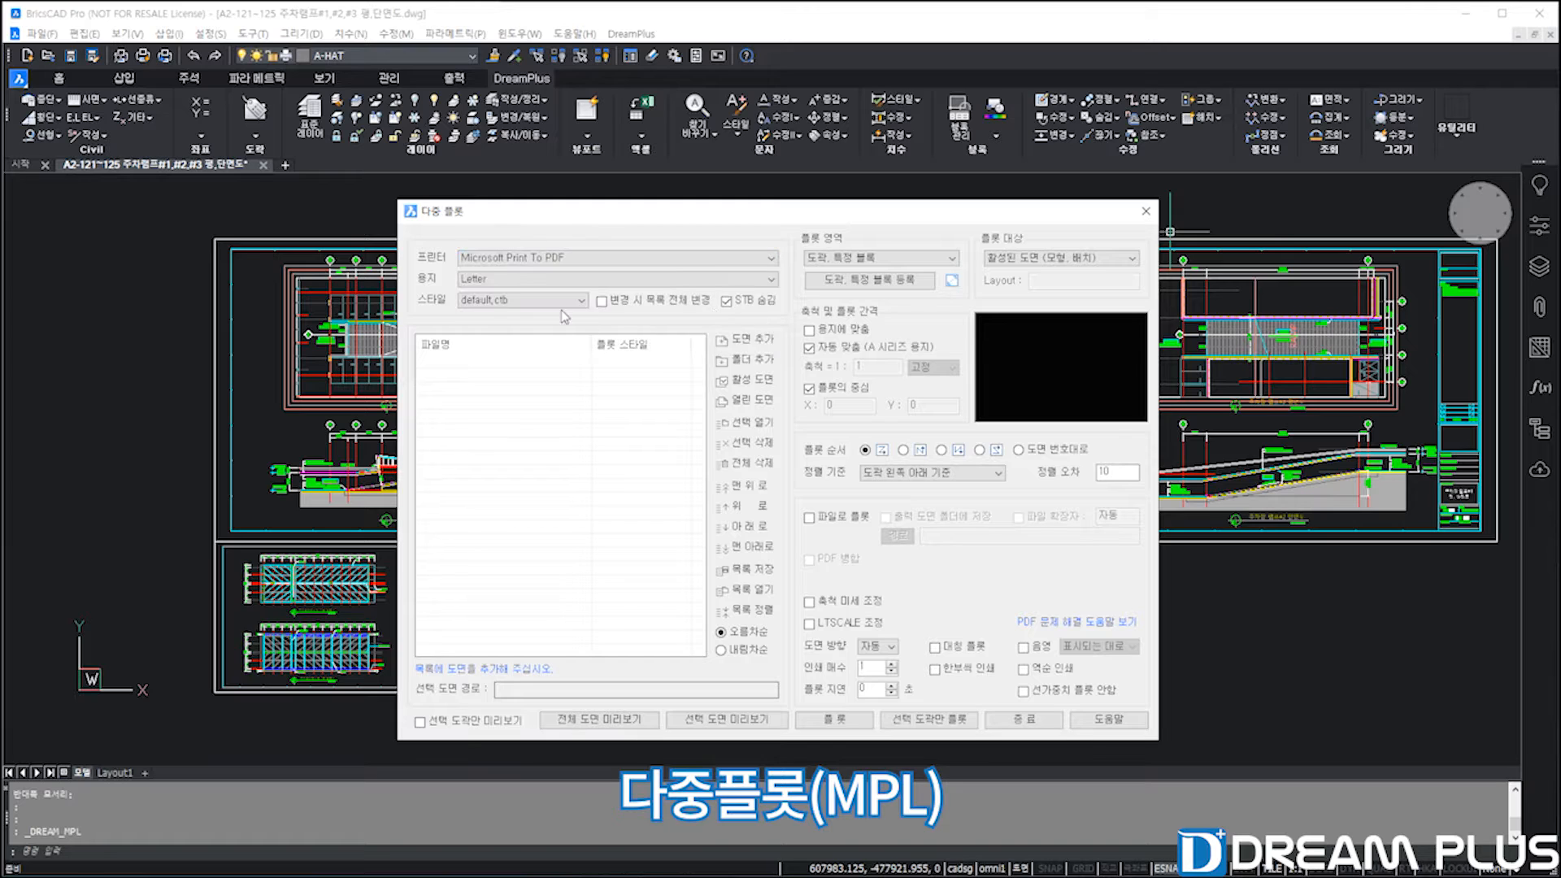
# Set the plot paper size to A3 and the plot style to monochrome.ctb.
pyautogui.click(572, 281)
pyautogui.click(560, 341)
pyautogui.click(574, 302)
pyautogui.click(564, 343)
# Check the available choices for the plot area and the plot target.
pyautogui.click(899, 258)
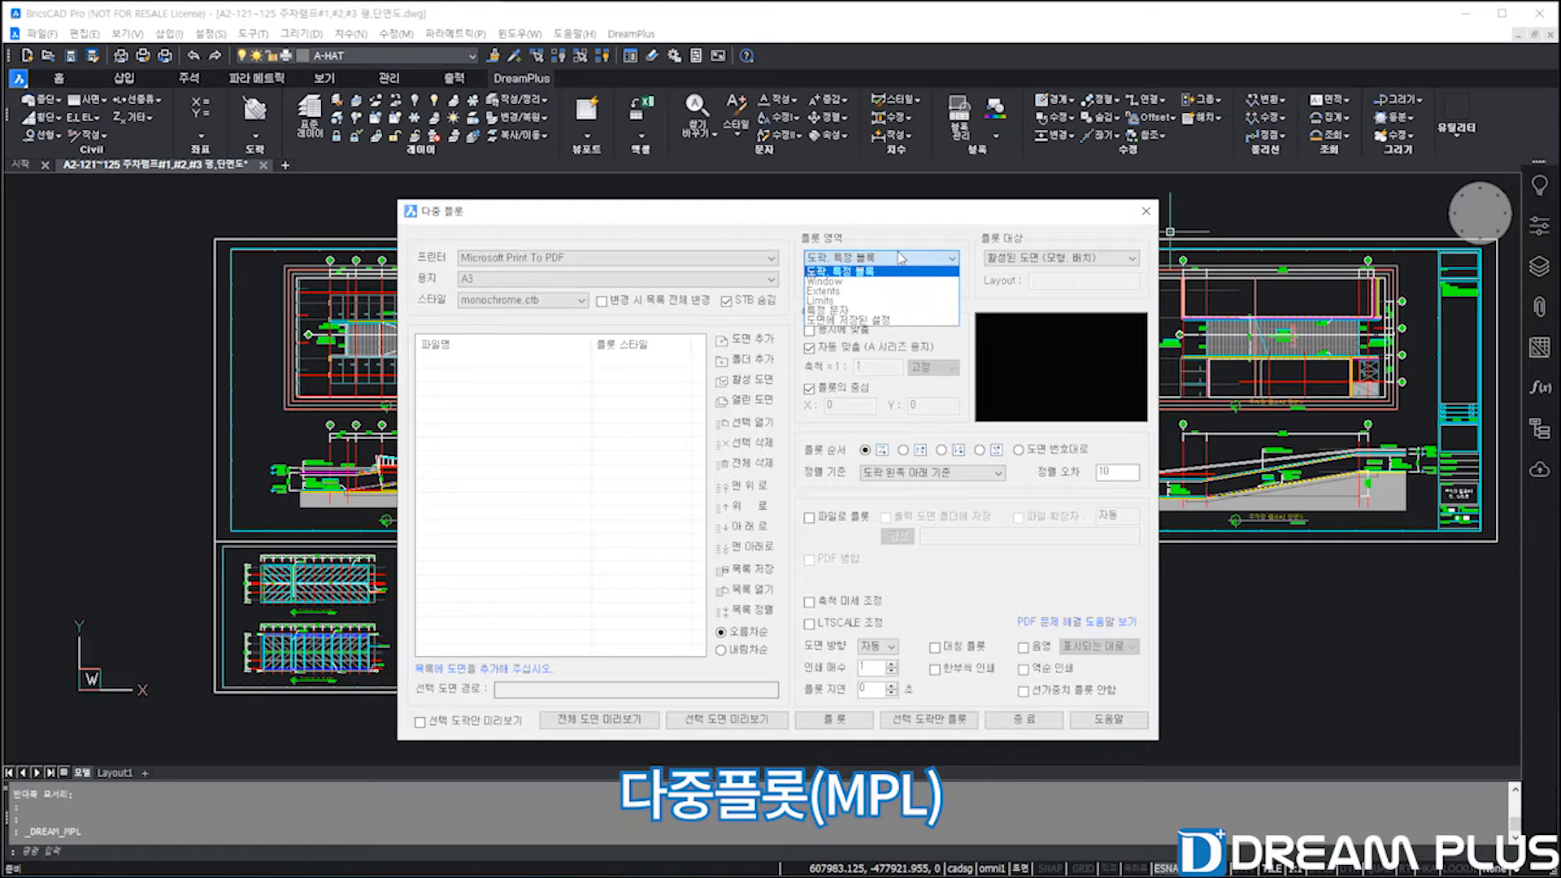
pyautogui.click(1065, 231)
pyautogui.click(1072, 257)
pyautogui.click(1073, 262)
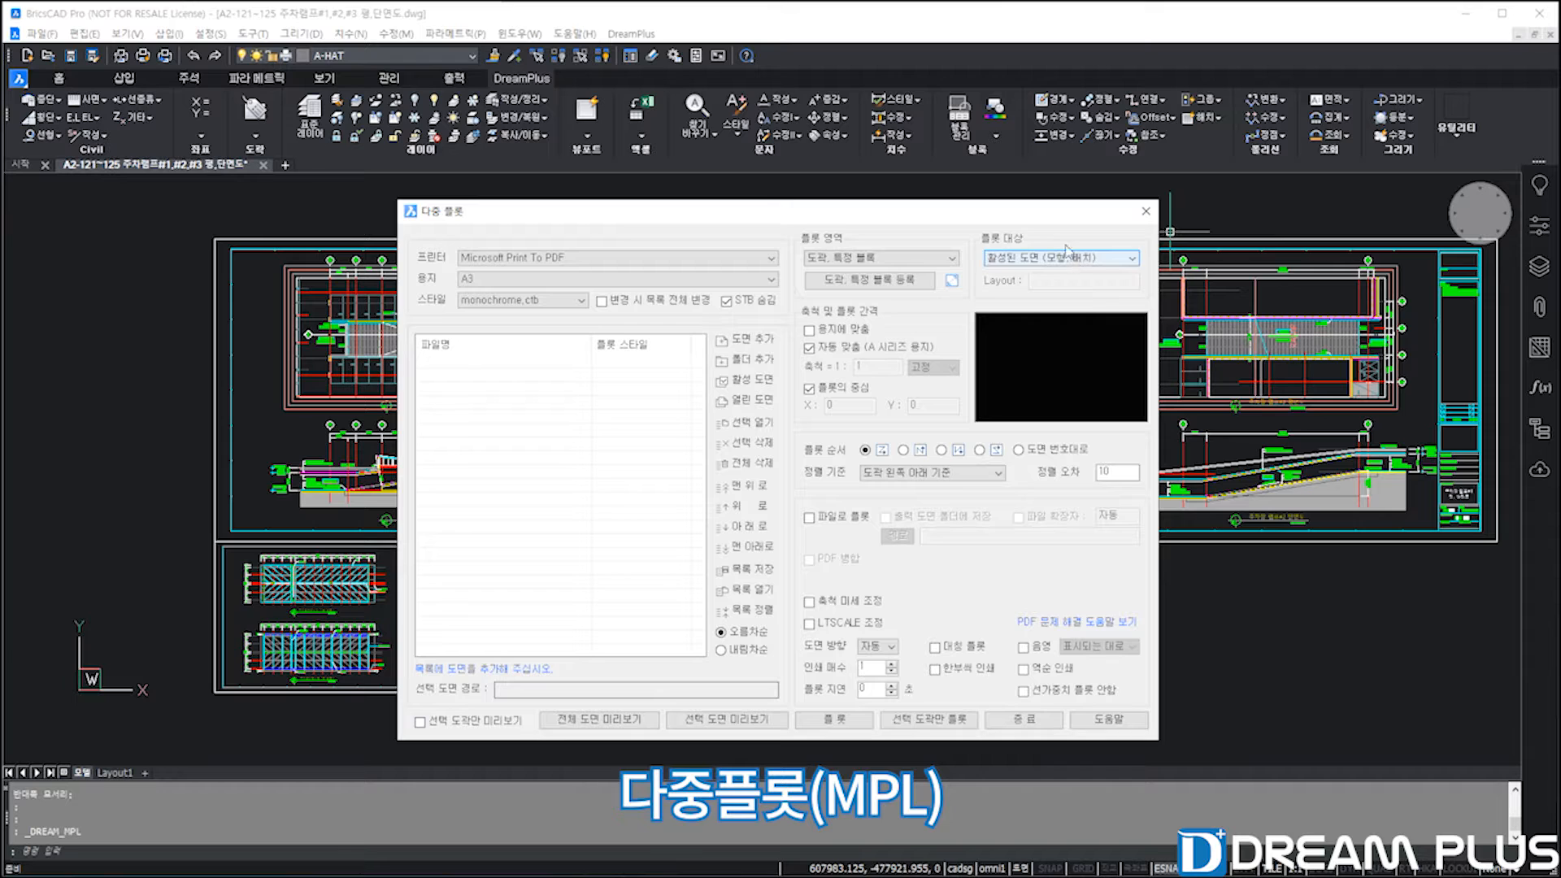
# Register the first sheet's border block FORM-건축 as the plot frame, using the sheet's outer corners as the print area.
pyautogui.click(903, 280)
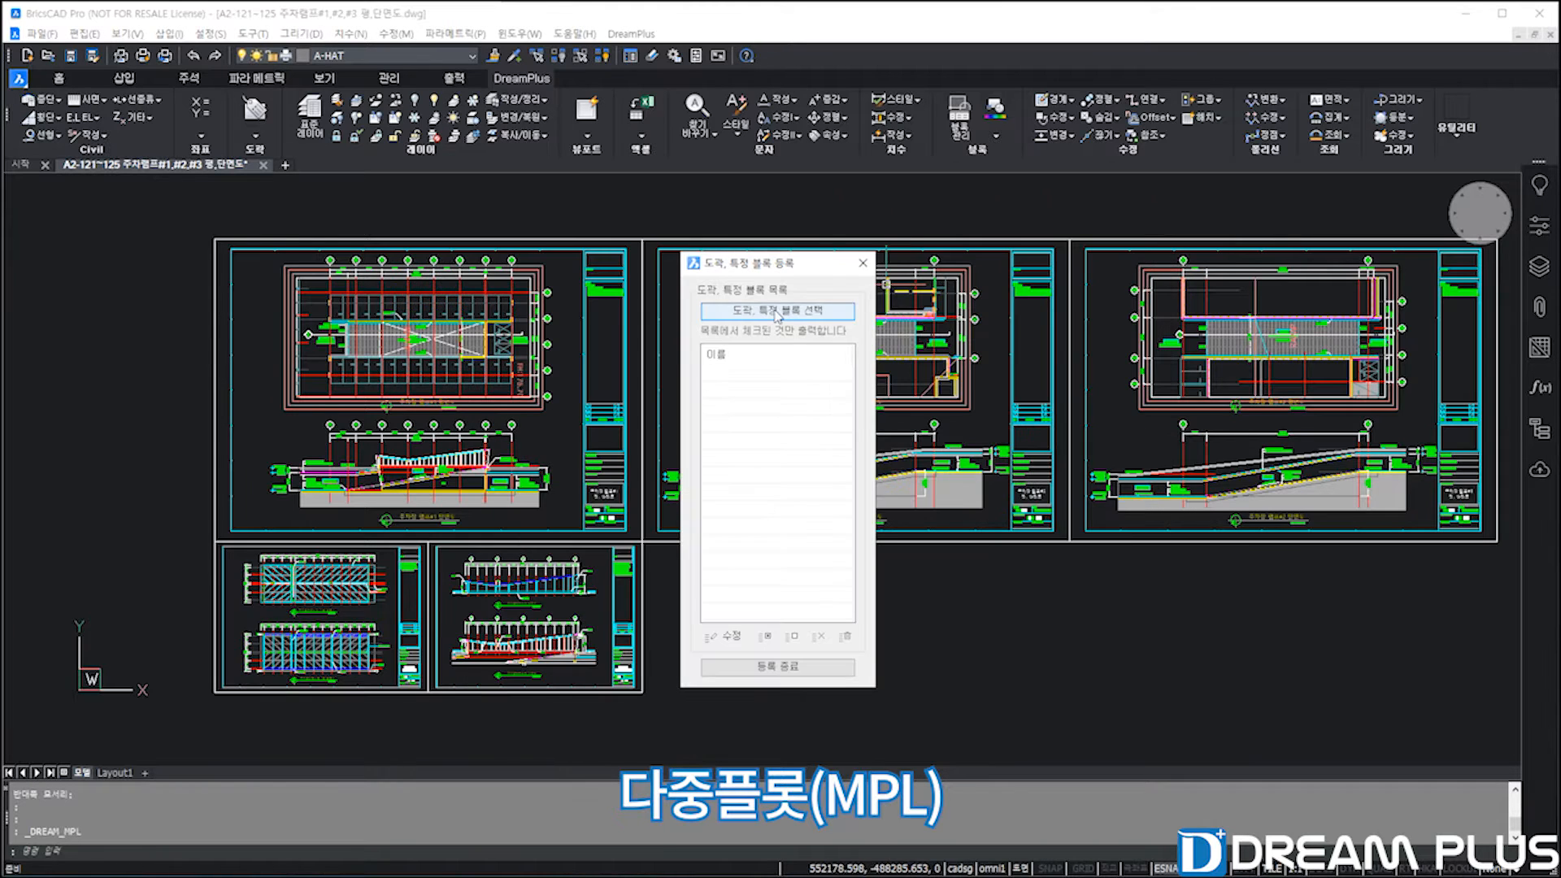
pyautogui.click(779, 312)
pyautogui.click(619, 240)
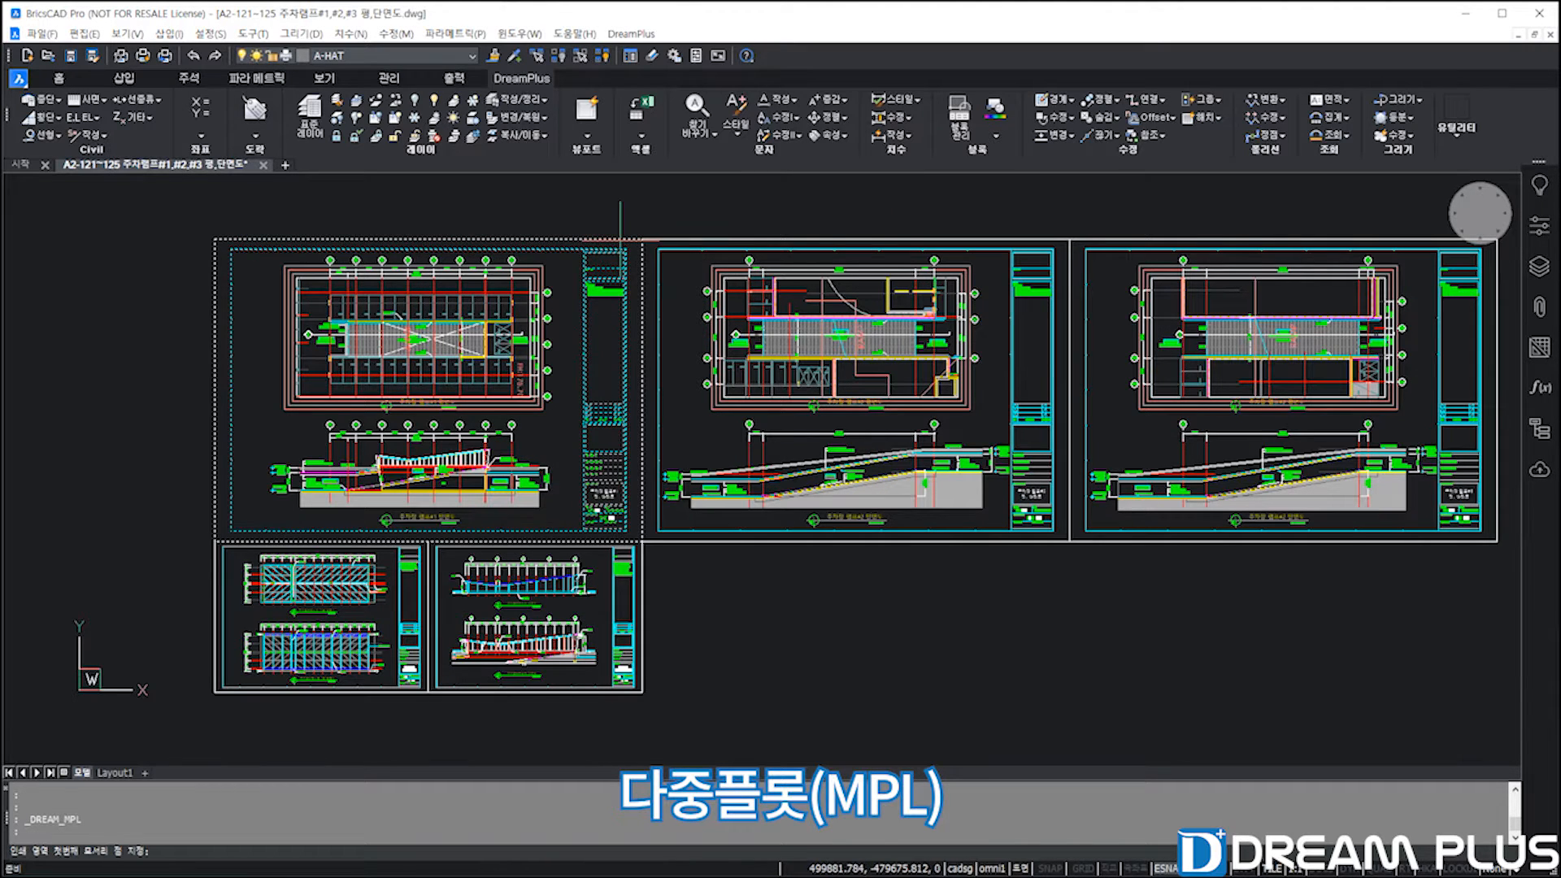
pyautogui.click(215, 238)
pyautogui.scroll(3, 601, 537)
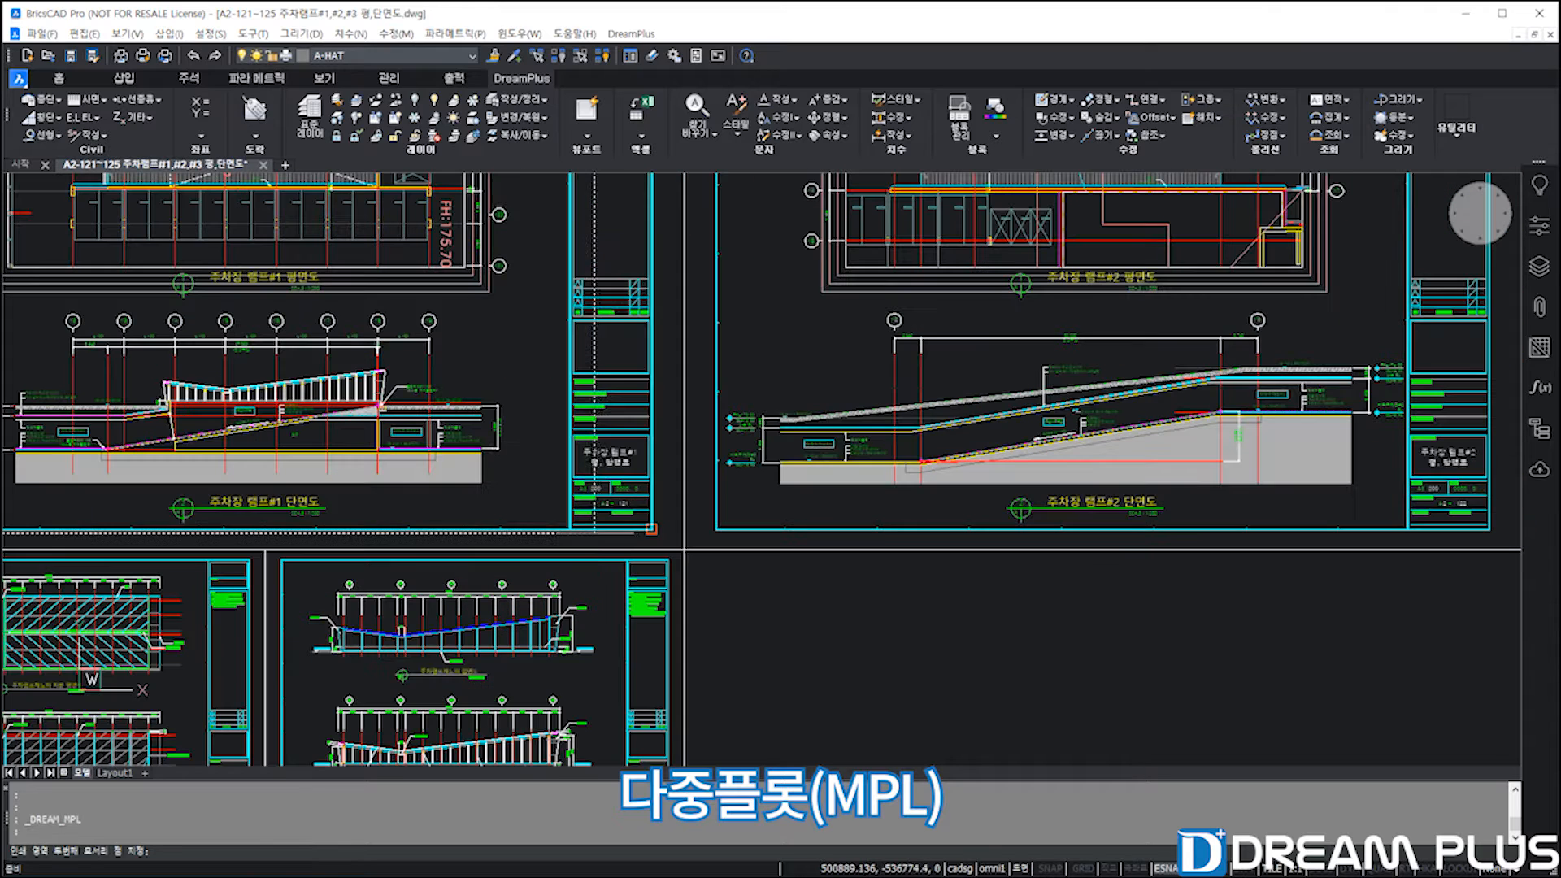
pyautogui.click(684, 550)
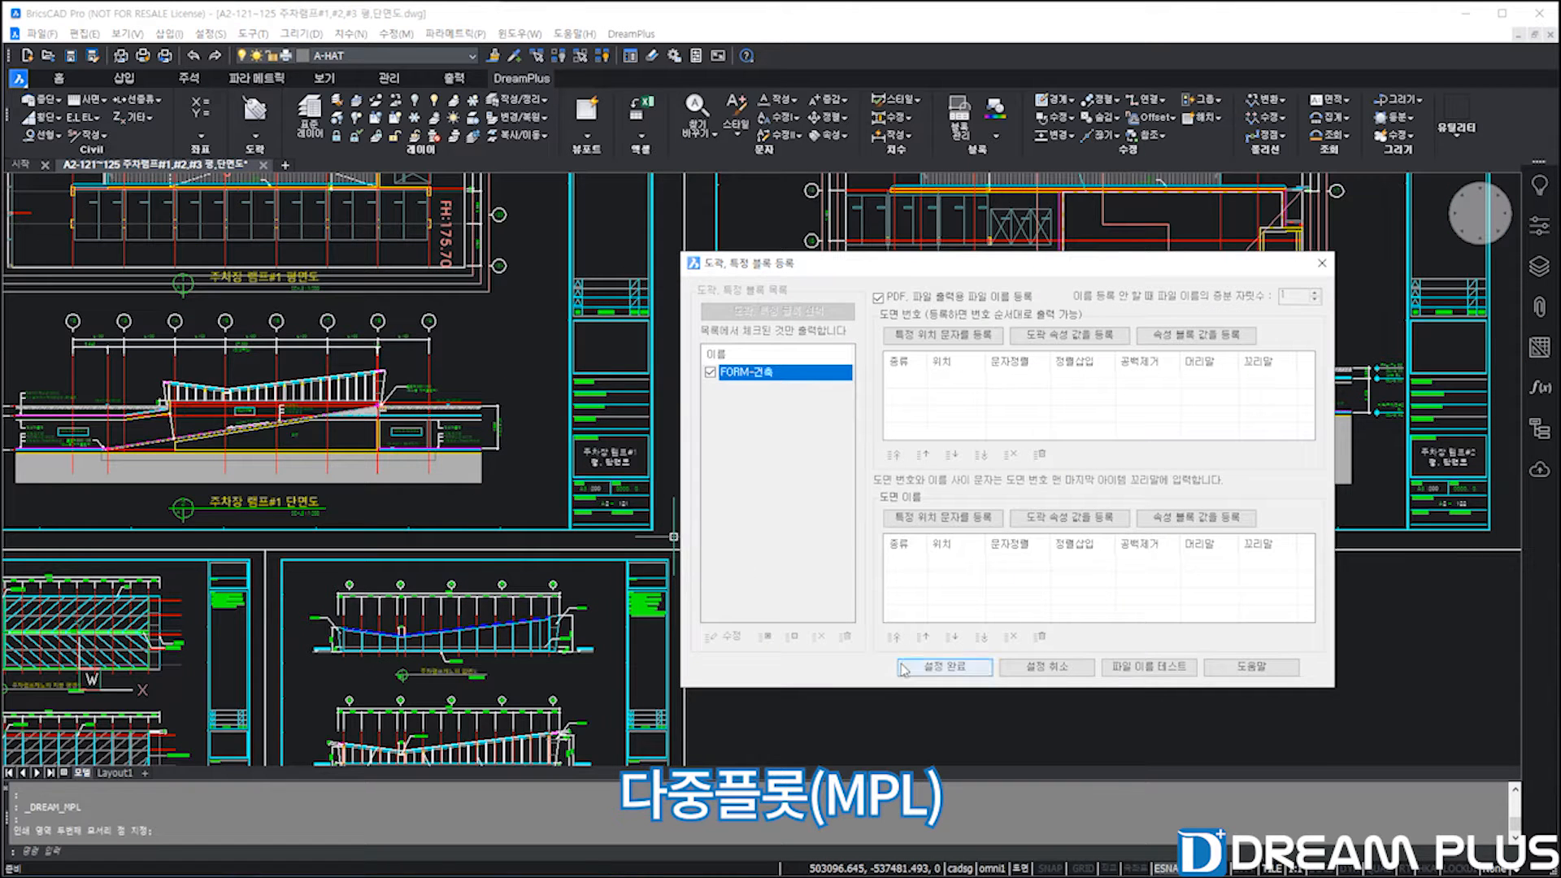
pyautogui.click(927, 669)
pyautogui.click(1006, 513)
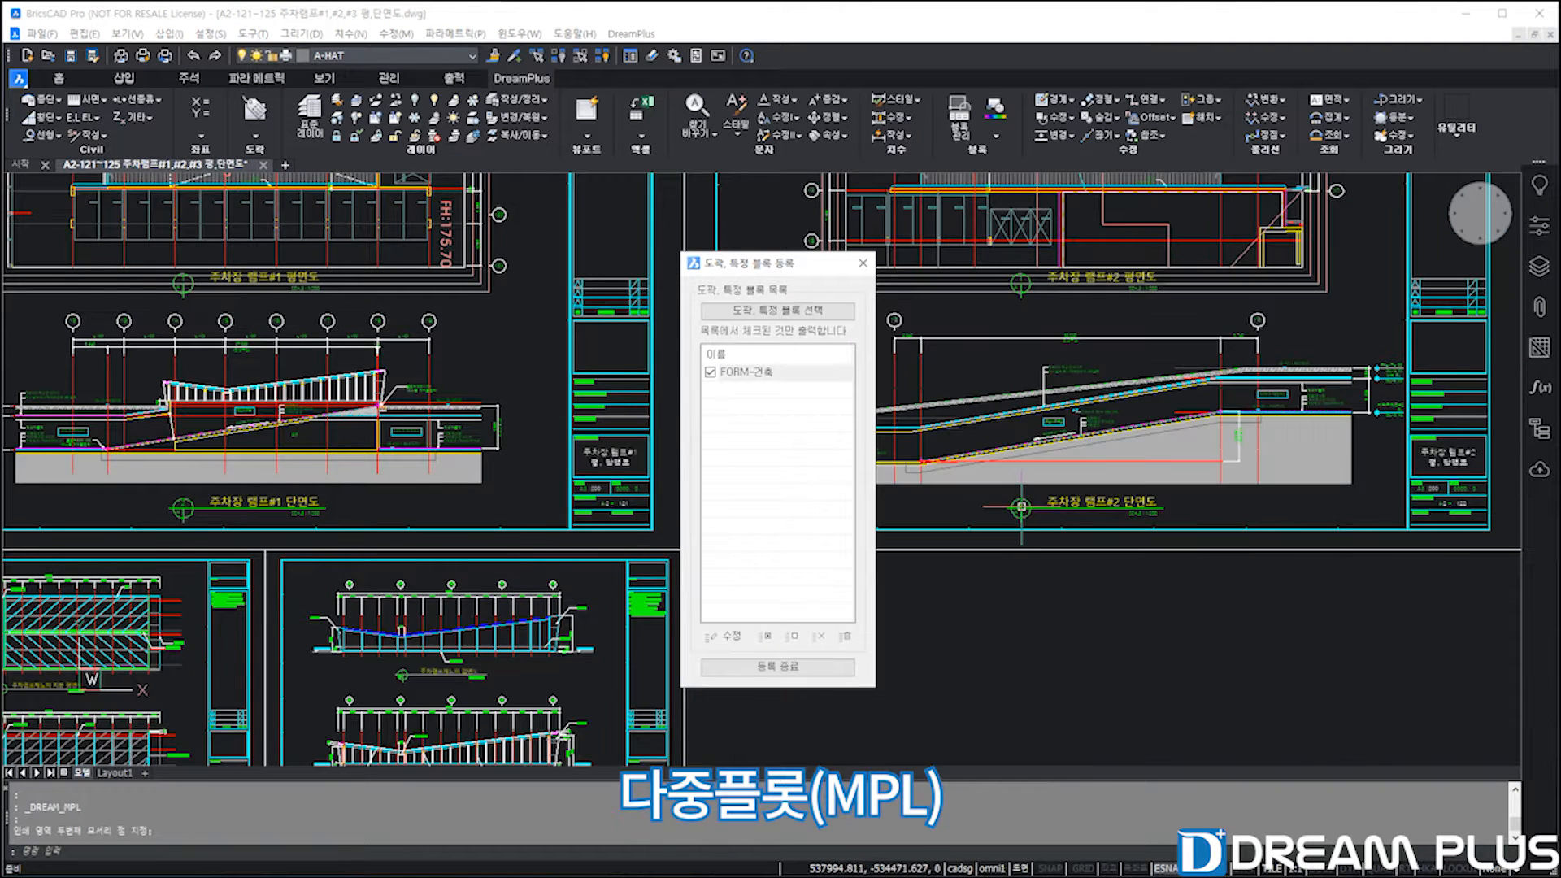
pyautogui.click(816, 666)
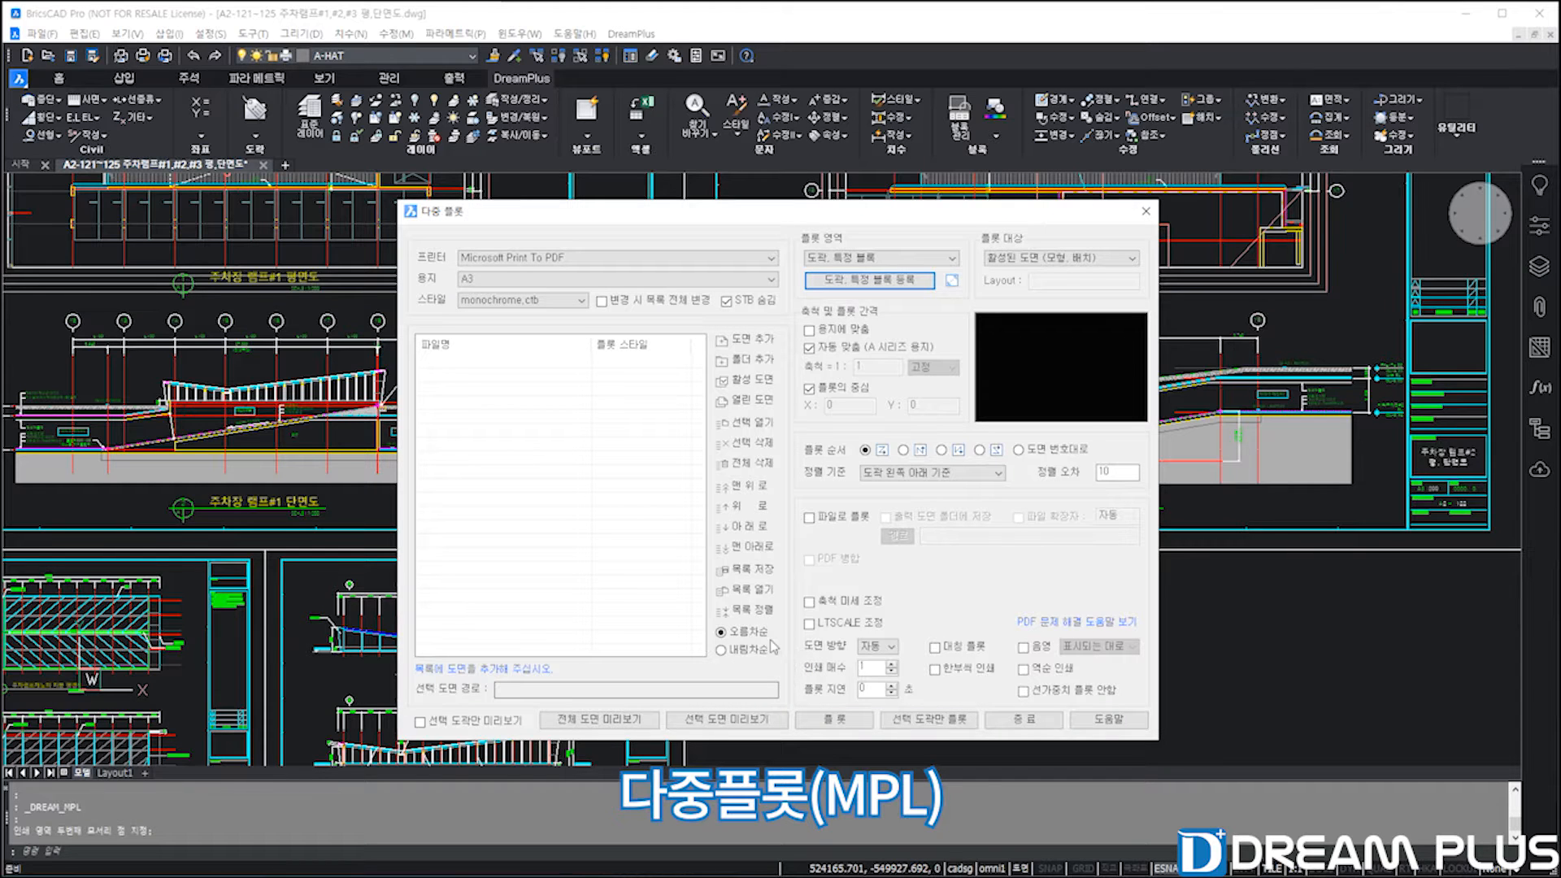
# Add both DWG files, A2-121~125 and A2-141~145, from the DREAM folder in File Explorer to the multi-plot list.
pyautogui.click(2, 752)
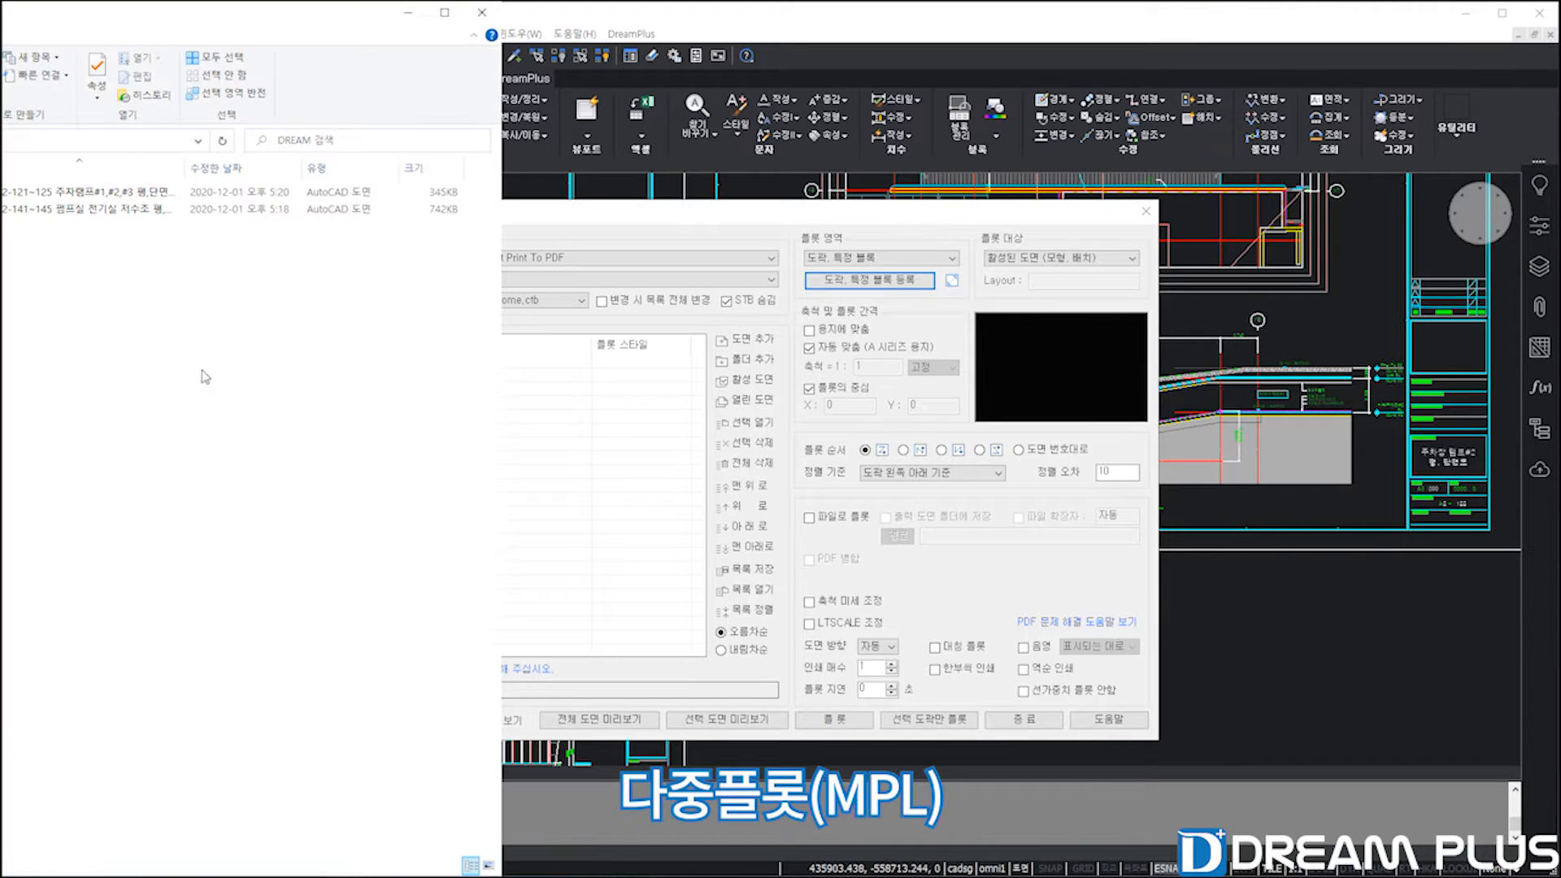
pyautogui.moveTo(202, 370); pyautogui.dragTo(49, 124)
pyautogui.moveTo(71, 218); pyautogui.dragTo(598, 461)
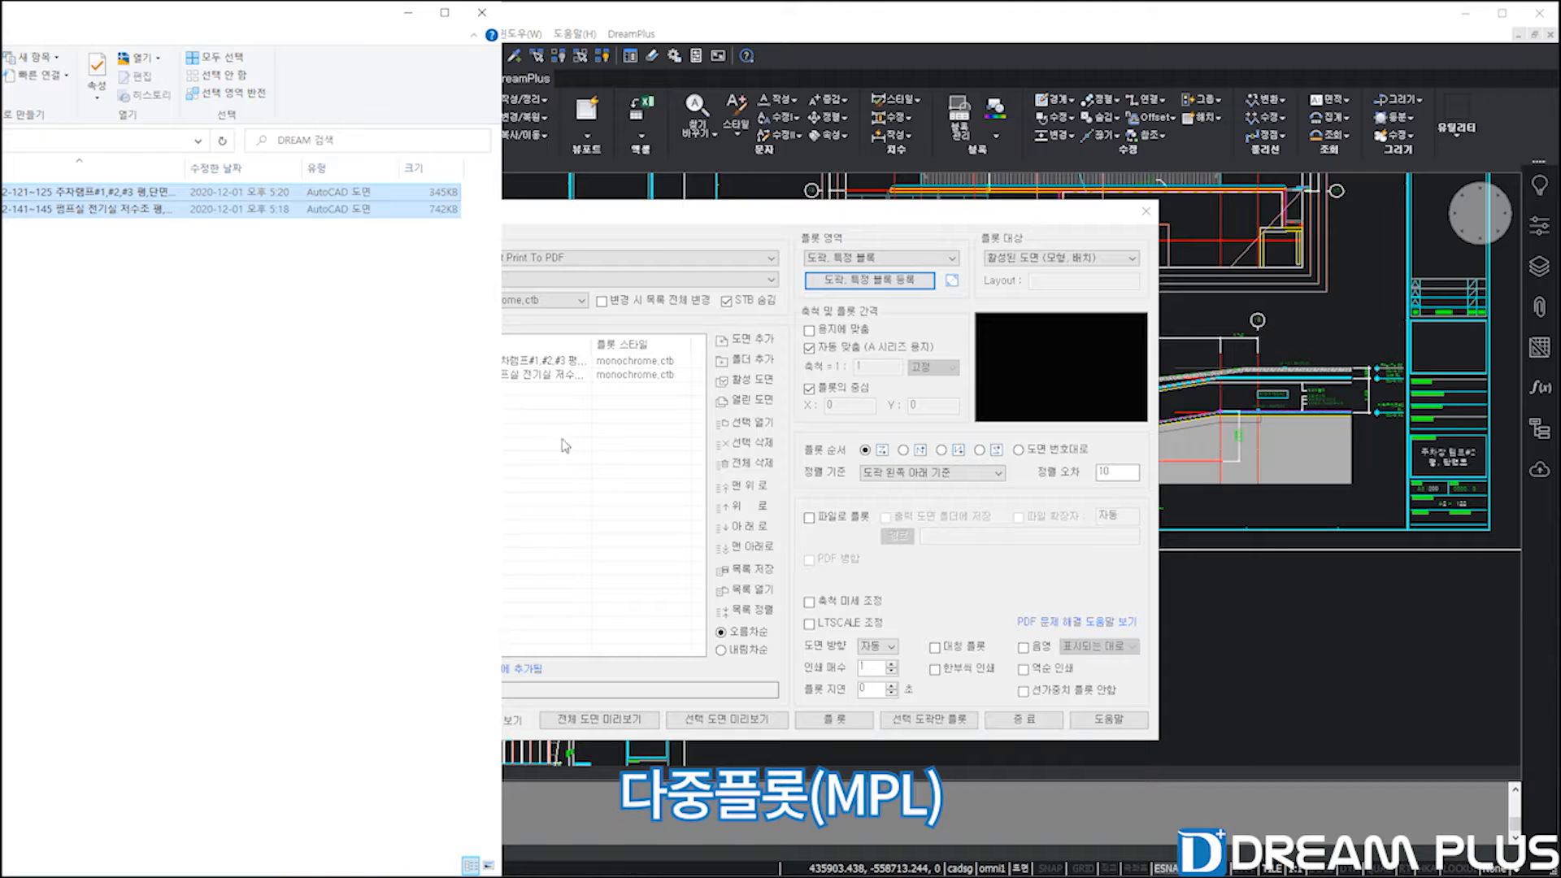
pyautogui.click(678, 223)
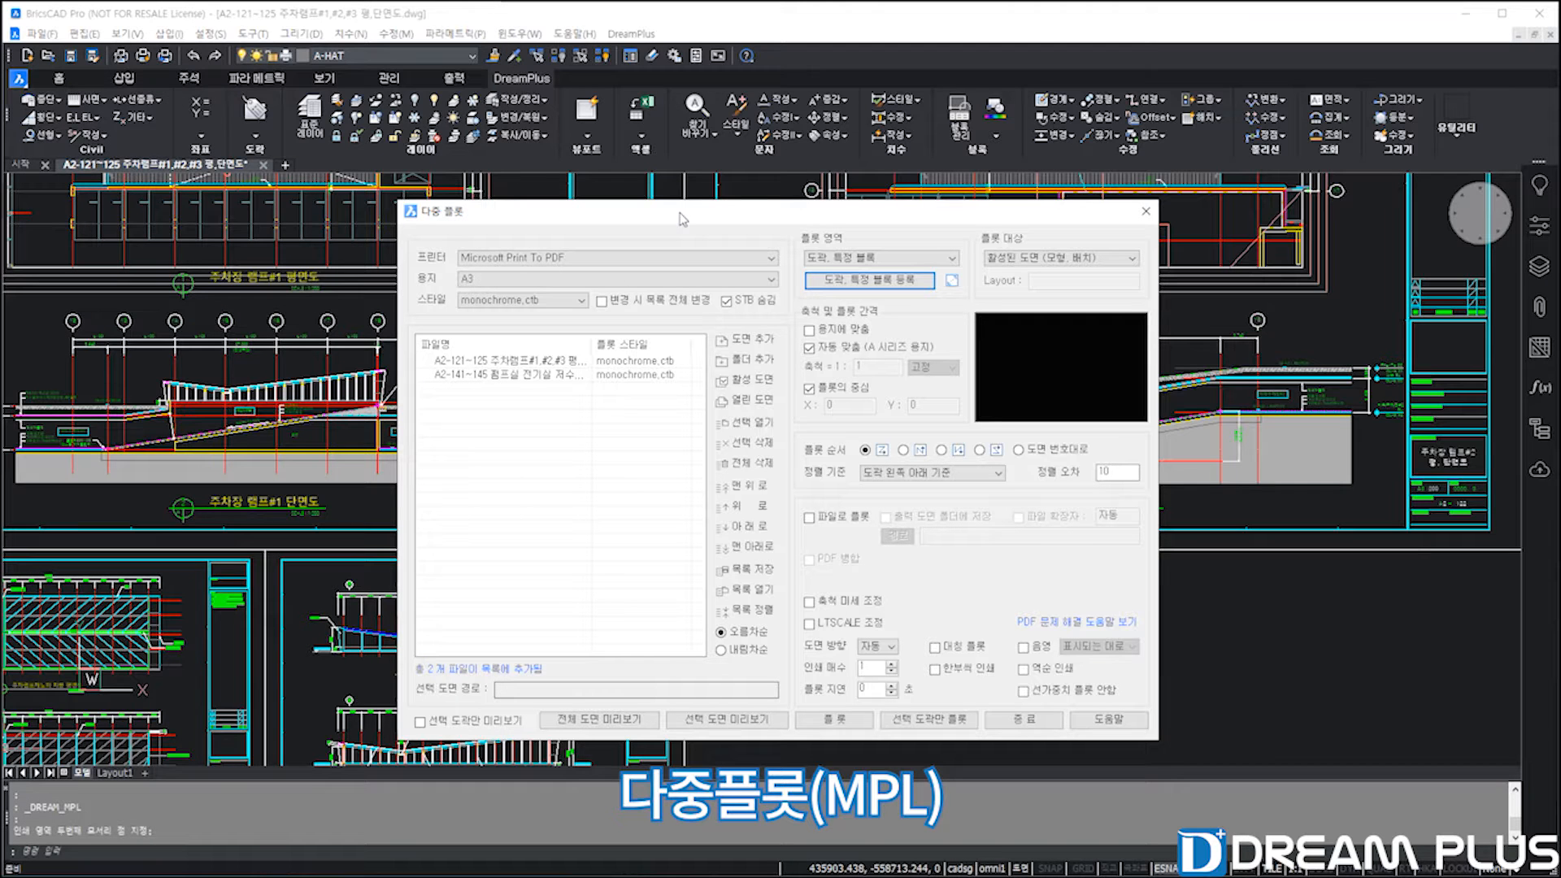
# Plot the listed drawings to file in the source drawing folder, merged into one PDF named TEST.
pyautogui.click(809, 517)
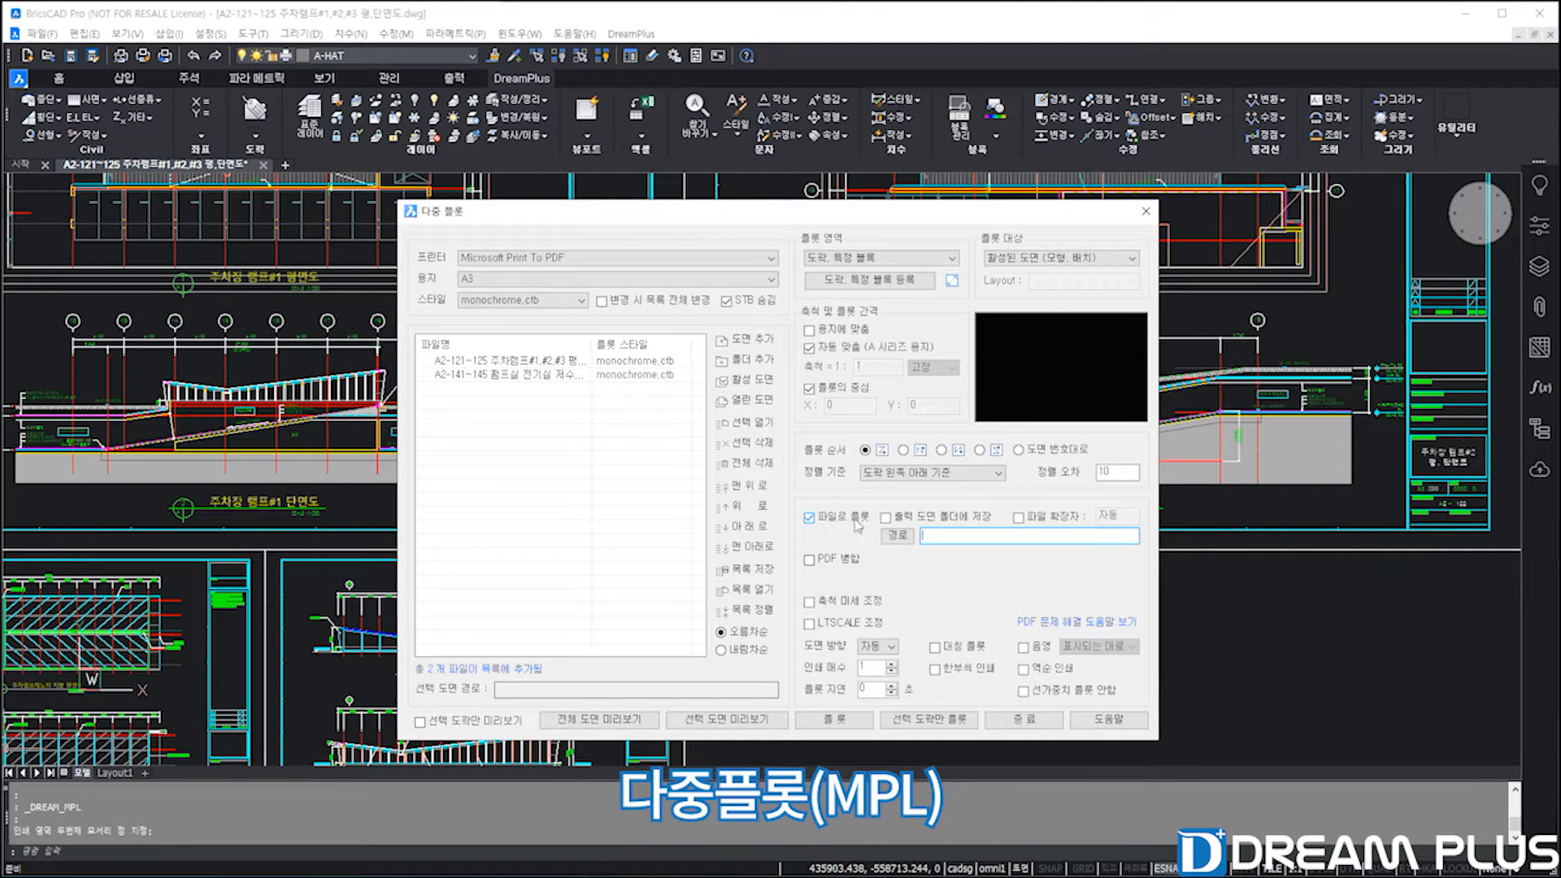
pyautogui.click(885, 518)
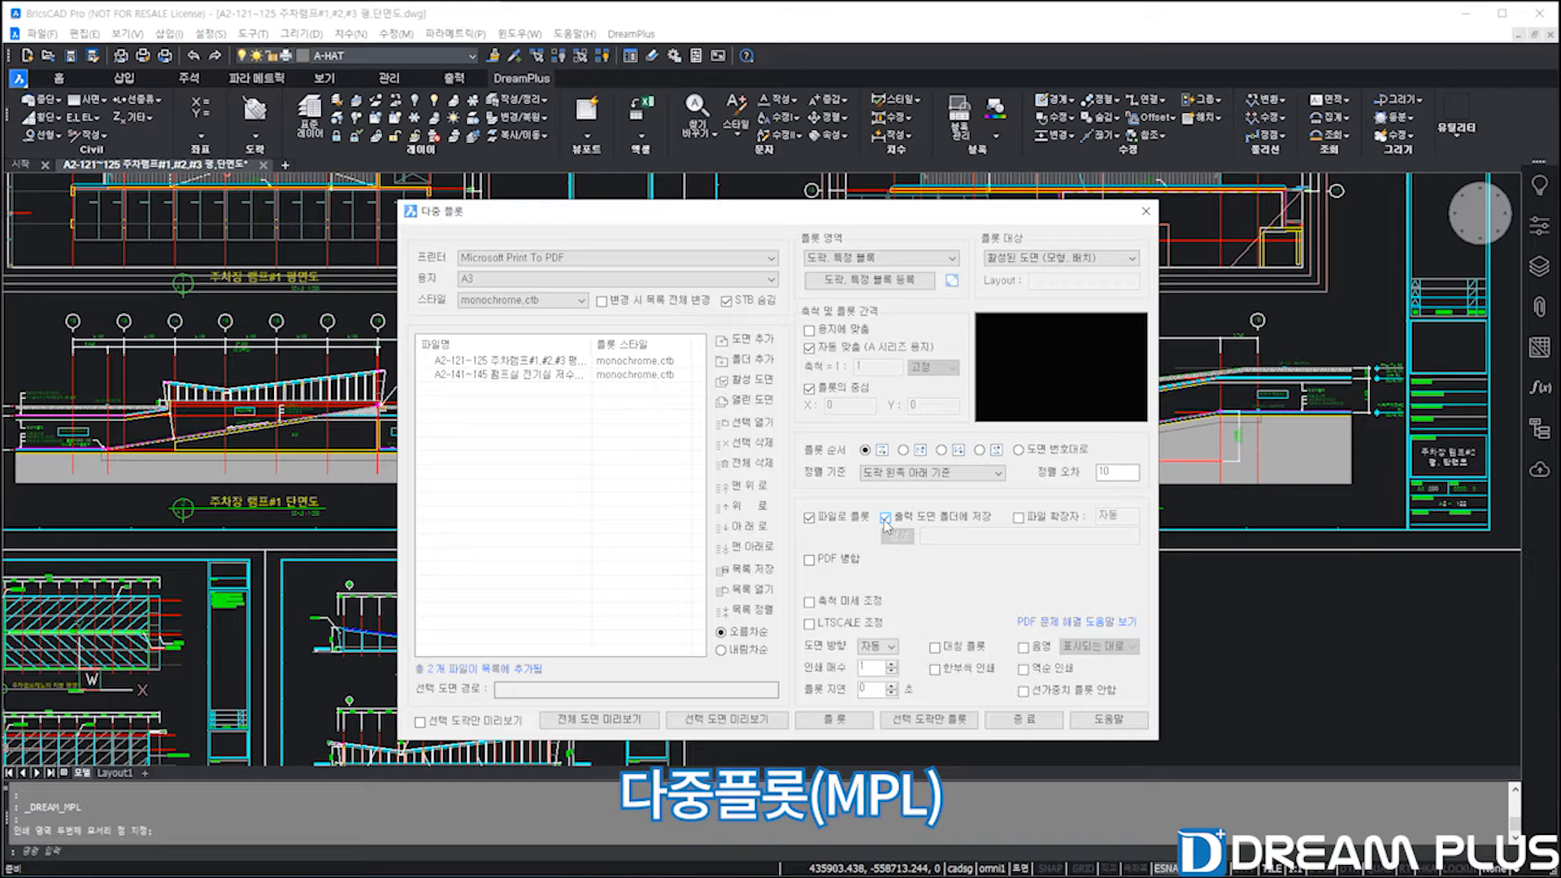
pyautogui.click(844, 561)
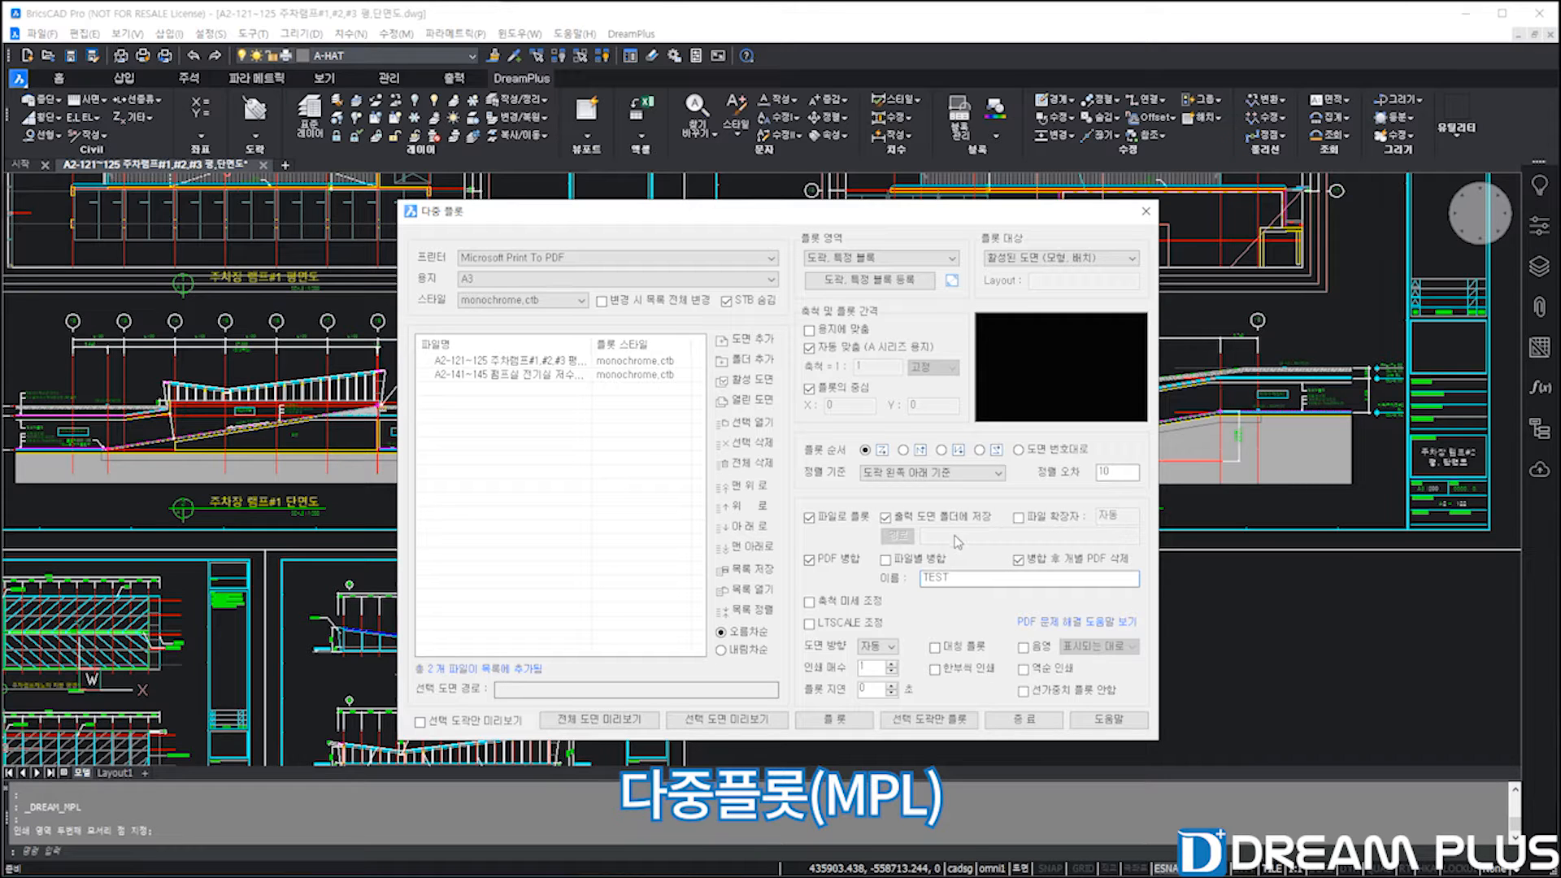
pyautogui.click(865, 719)
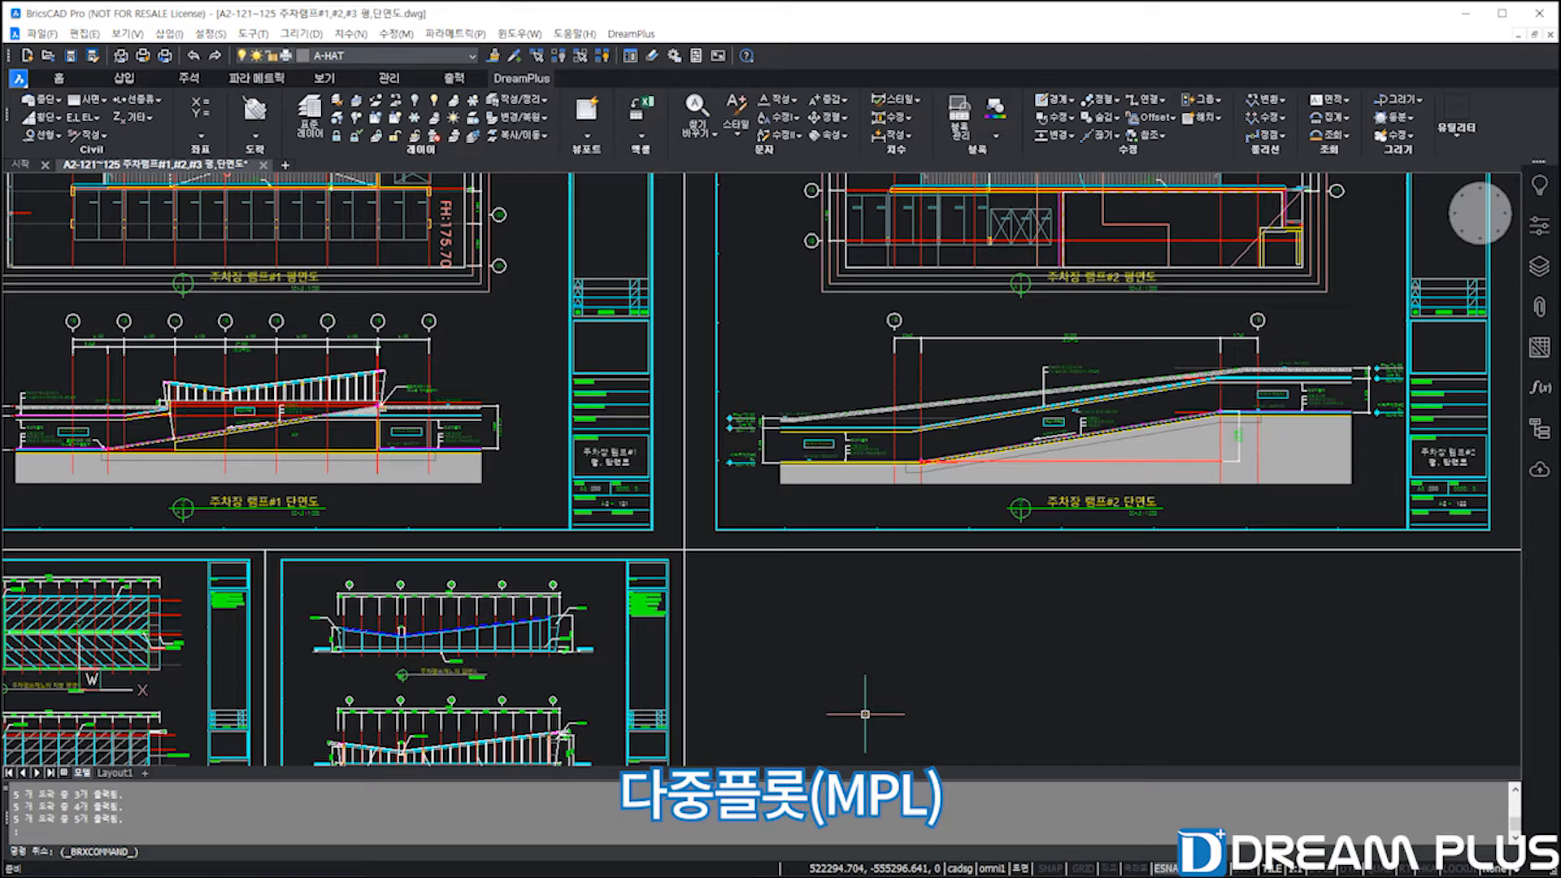
# Open TEST.pdf from the DREAM folder in Adobe Acrobat and rotate the page view counterclockwise to inspect the sheets upright.
pyautogui.hotkey('alt', 'Tab')
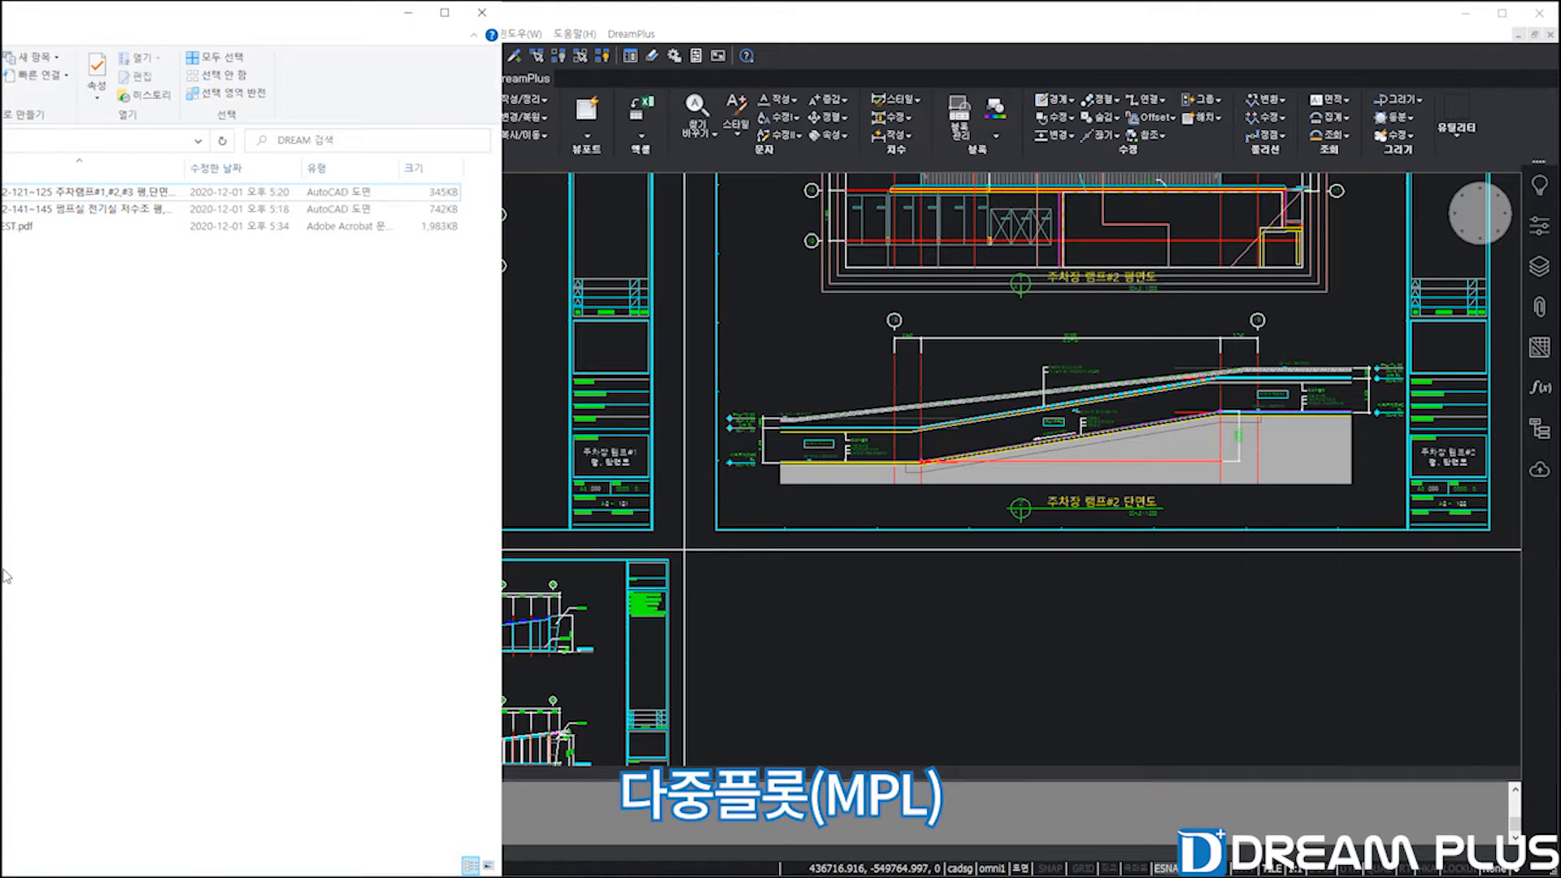
pyautogui.doubleClick(22, 227)
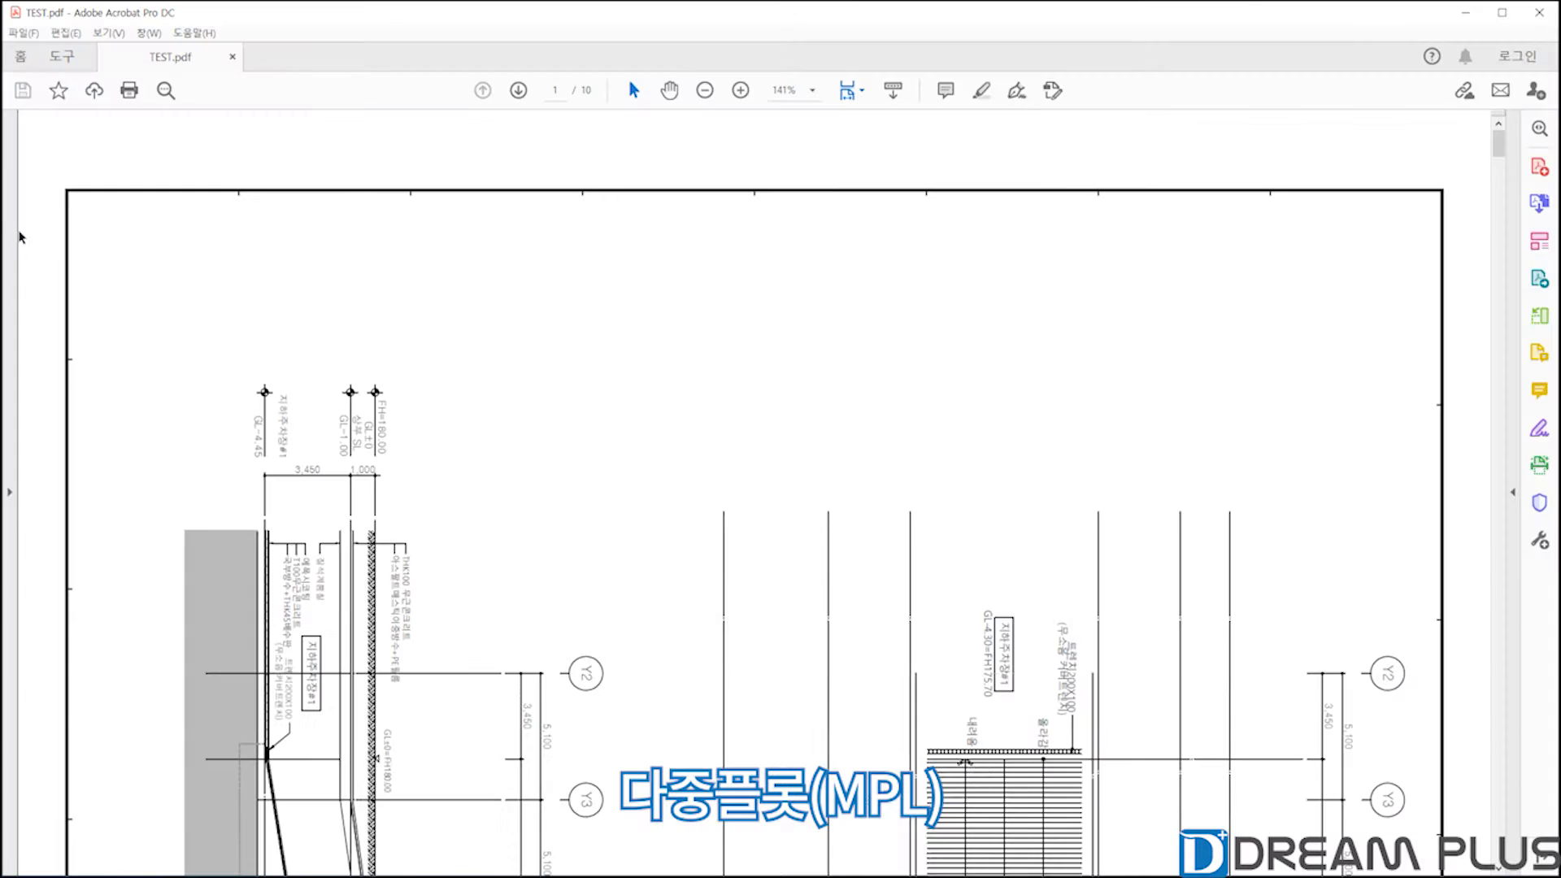
pyautogui.click(108, 33)
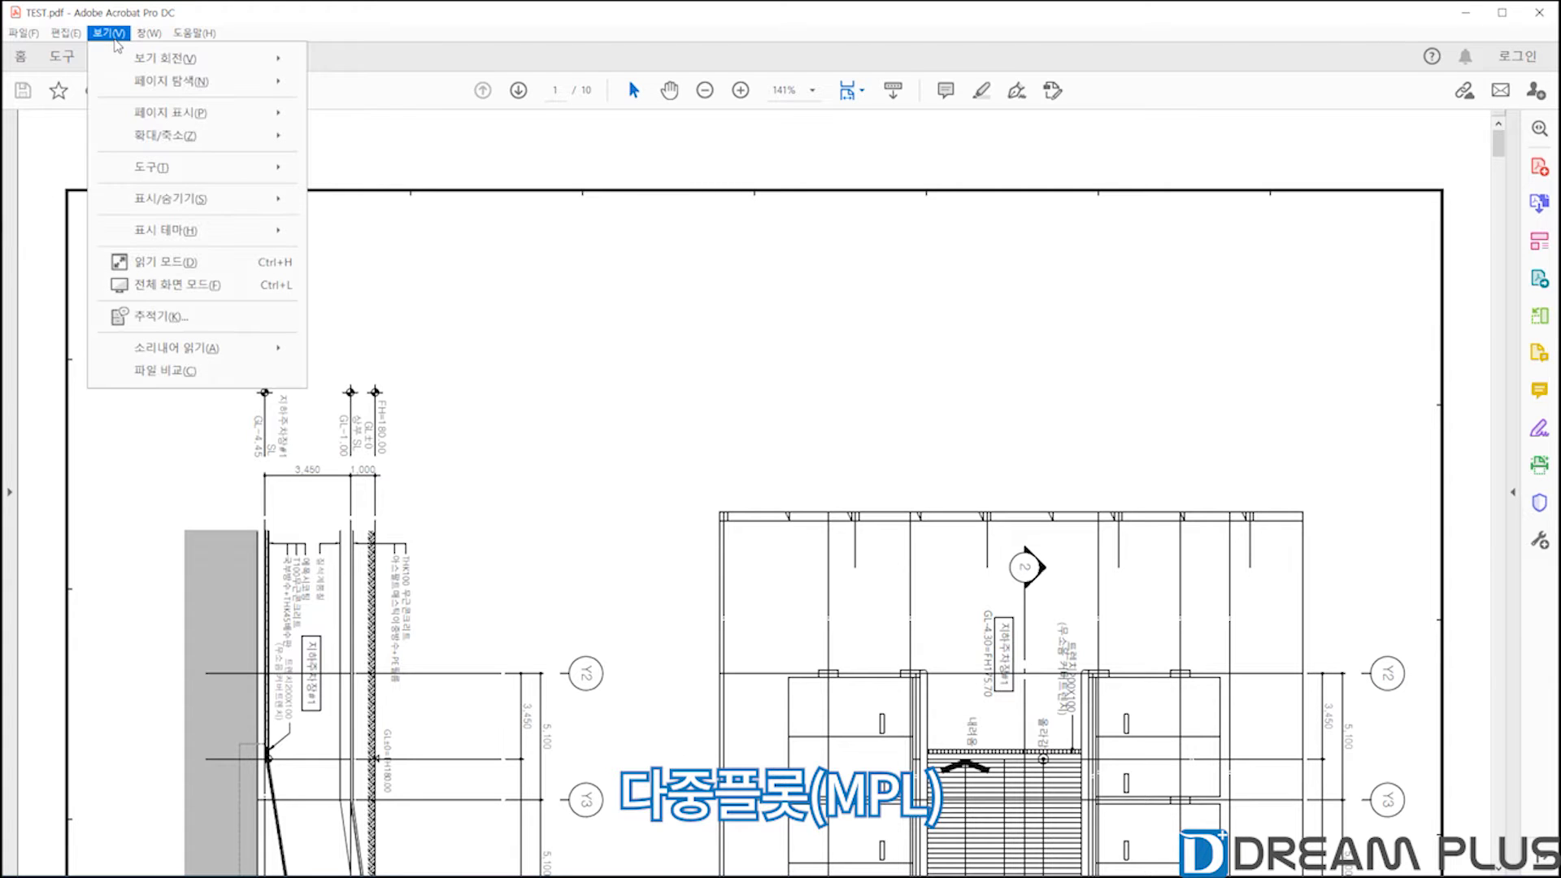
pyautogui.moveTo(187, 58)
pyautogui.click(339, 56)
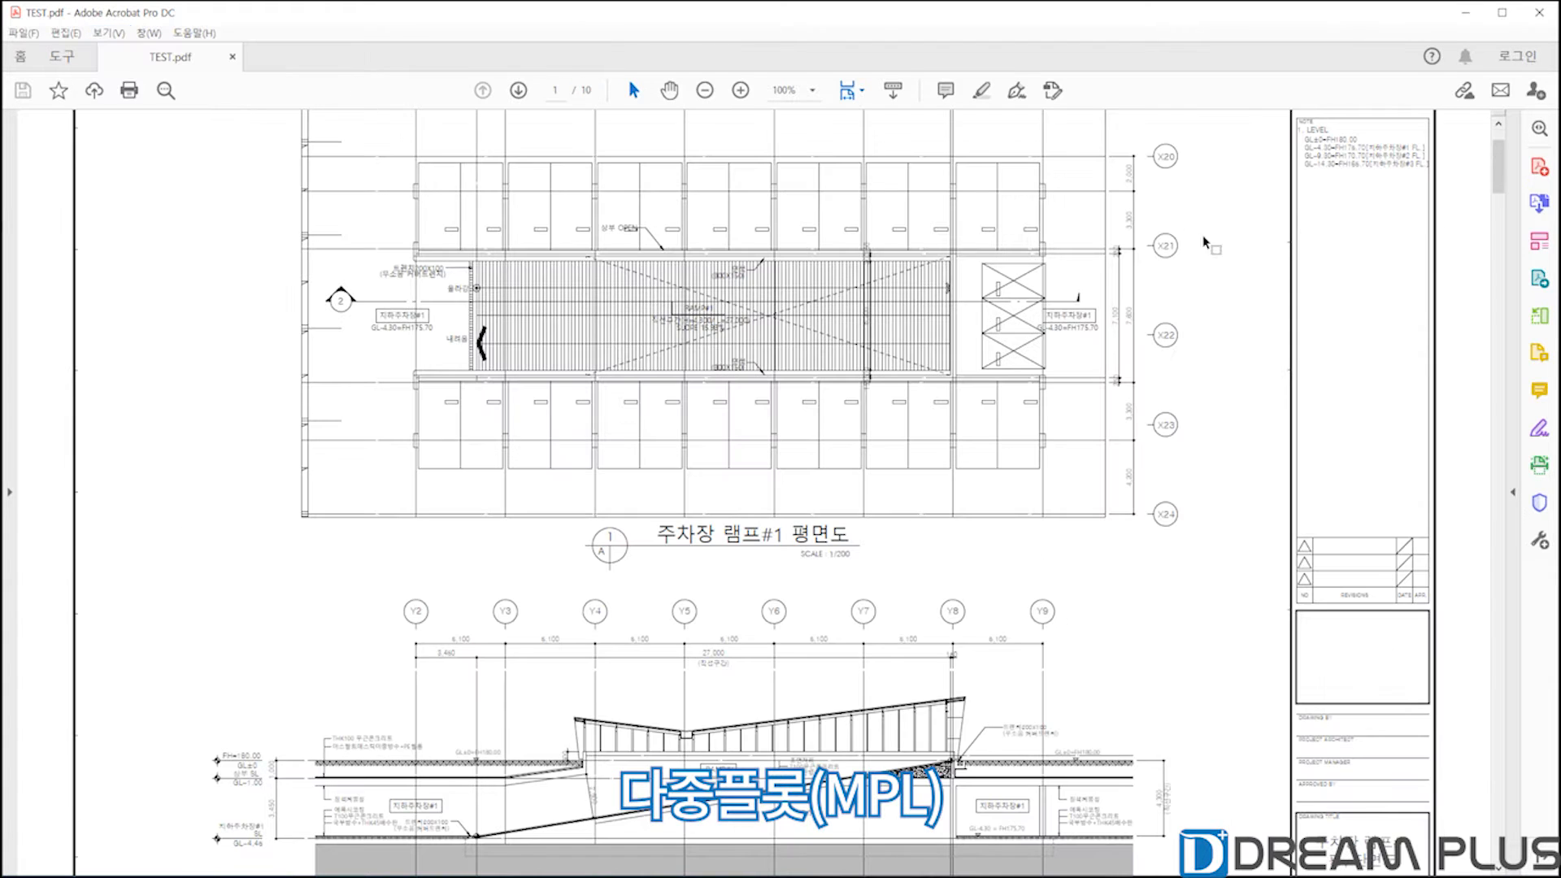
# Return to the start of the first PDF page, close TEST.pdf and Acrobat, and switch back to BricsCAD.
pyautogui.moveTo(1505, 159); pyautogui.dragTo(1535, 151)
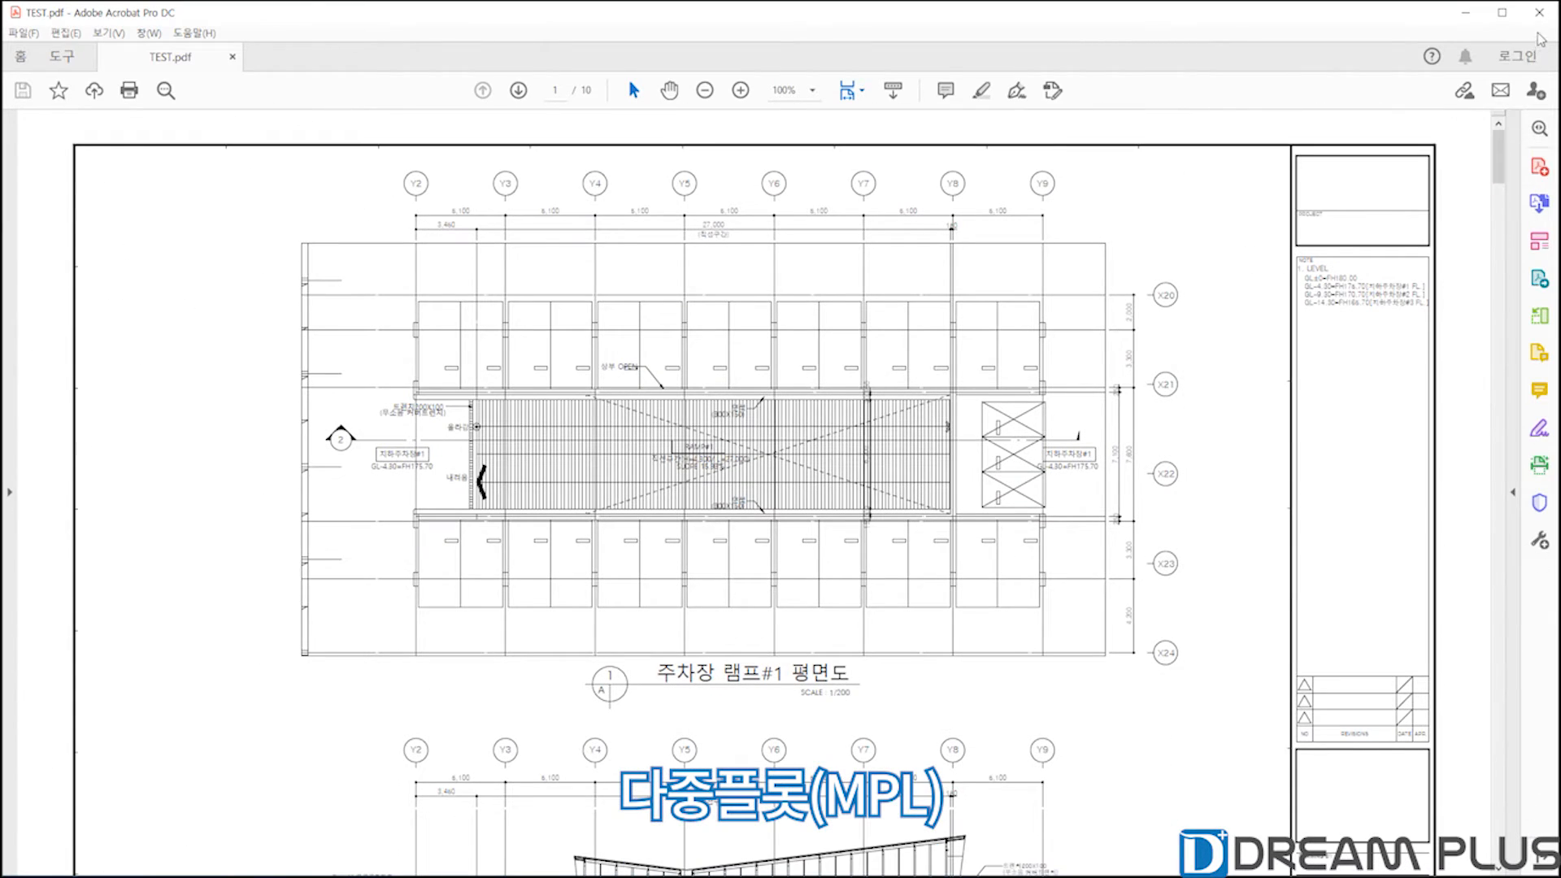
pyautogui.click(1539, 12)
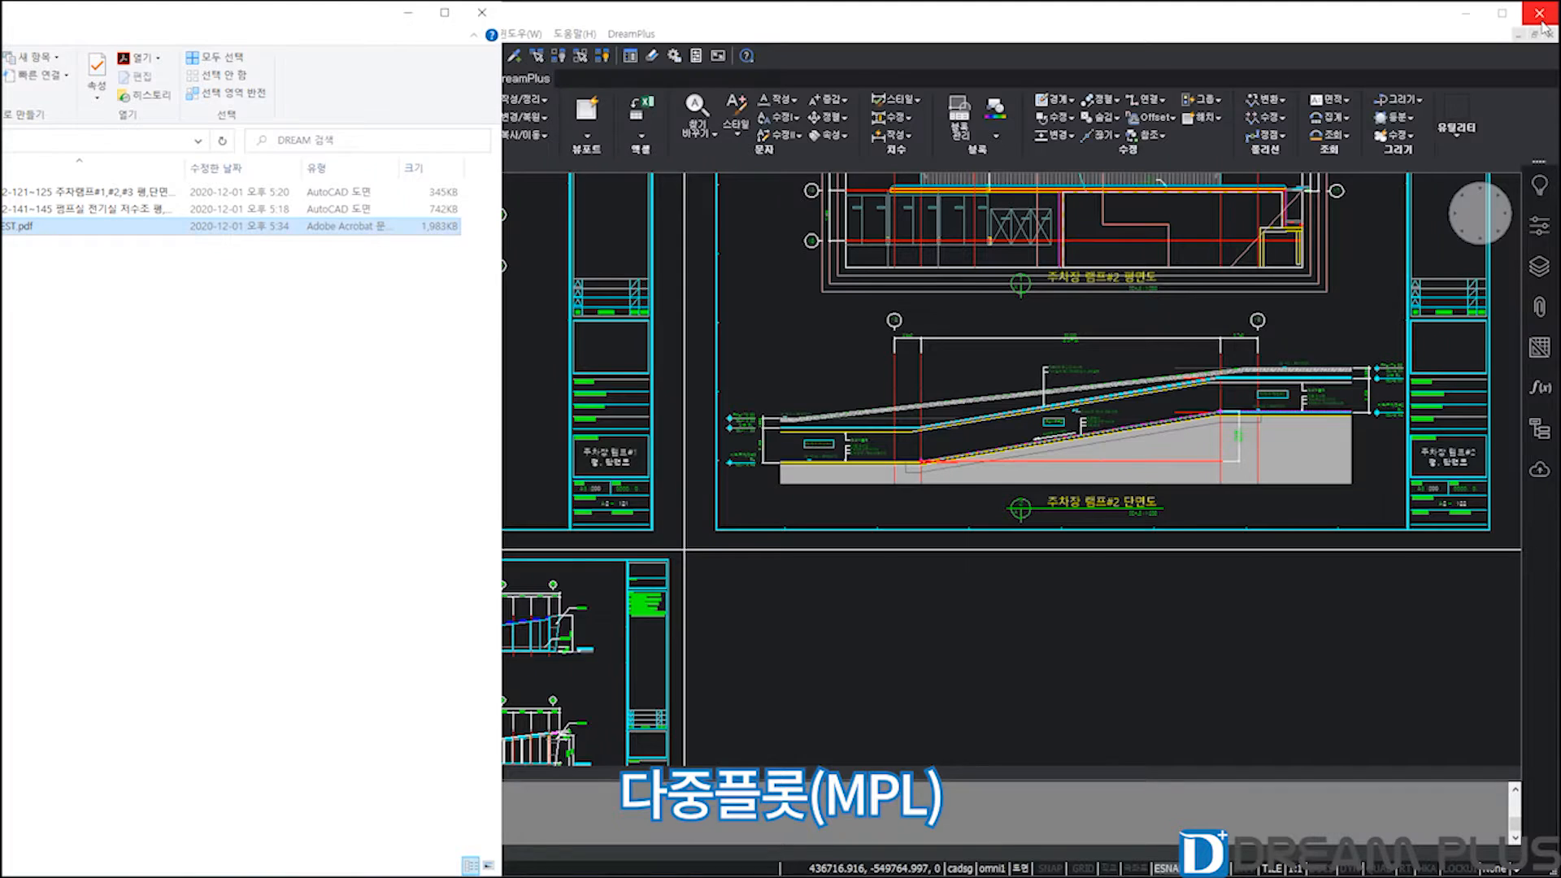
pyautogui.click(1290, 650)
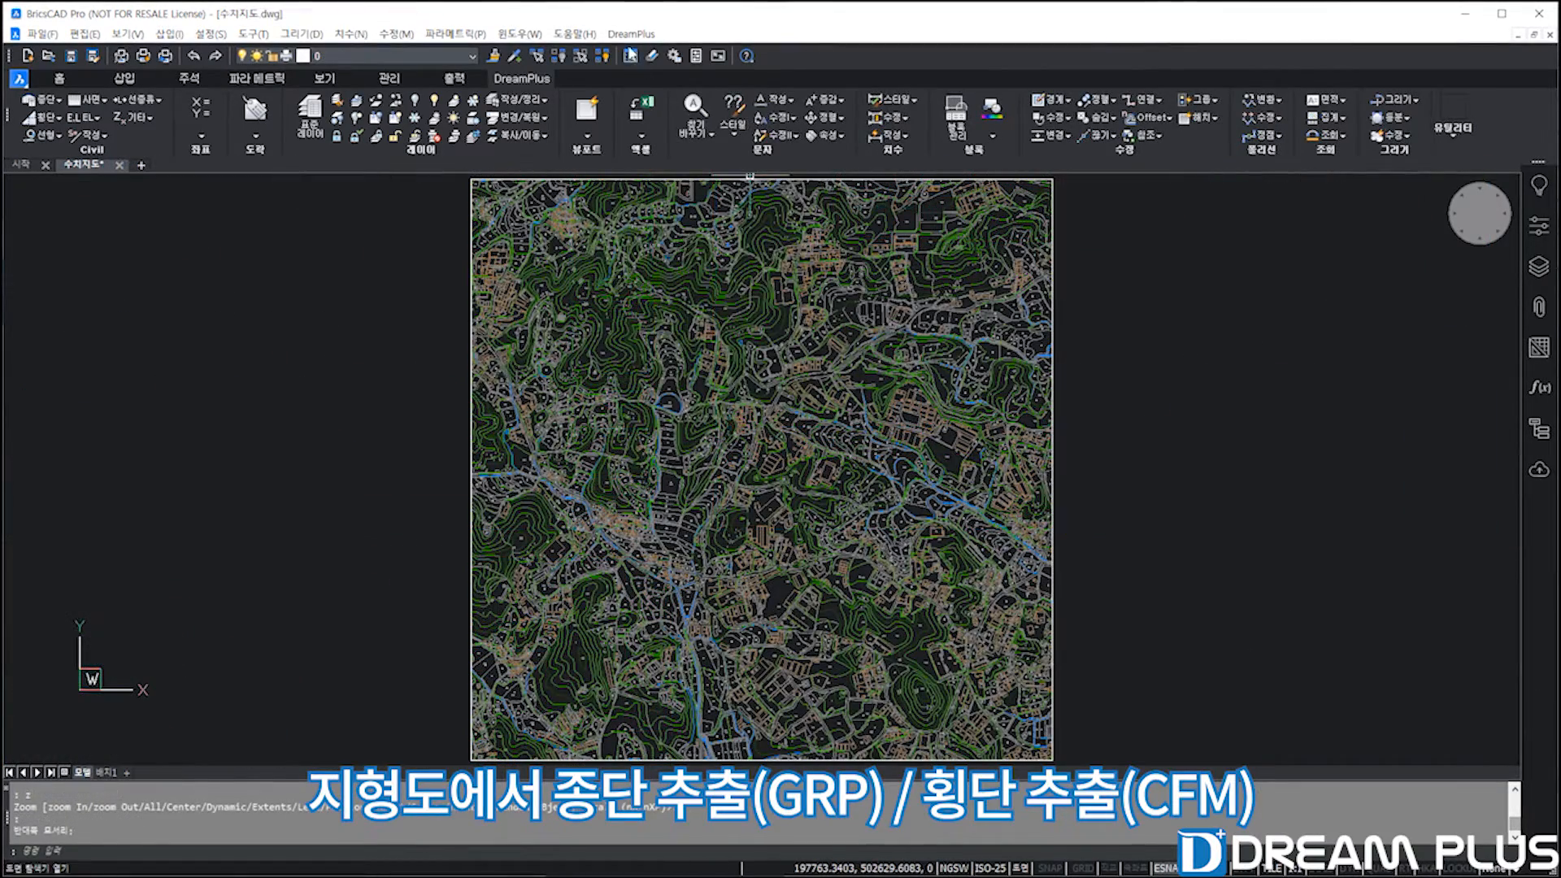
# Examine the DreamPlus Civil command groups, including the EL and drawing (그리기) tools.
pyautogui.click(631, 34)
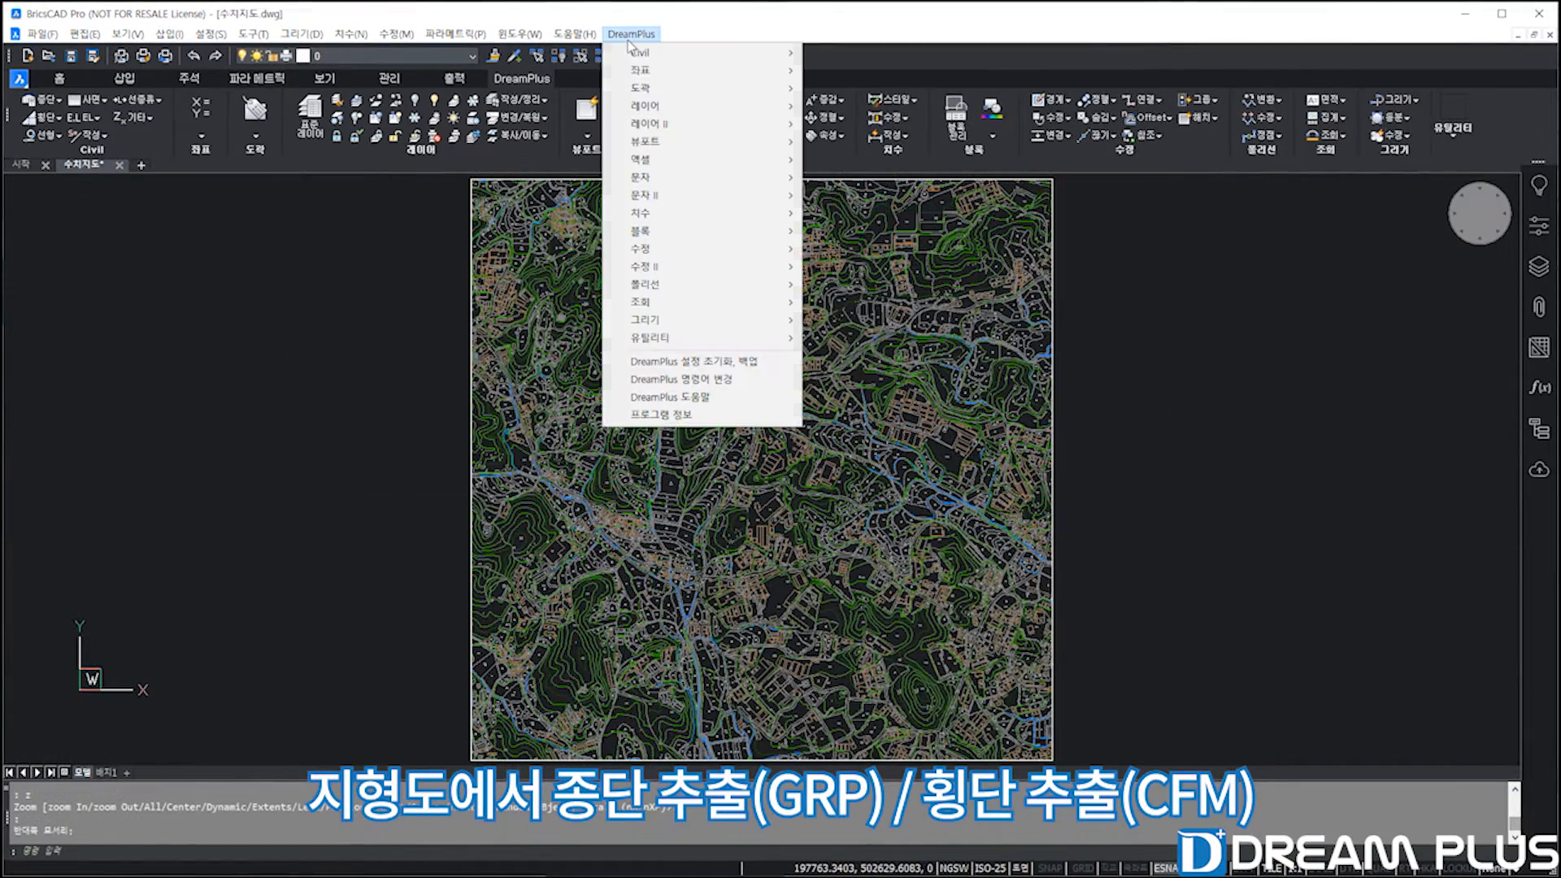
pyautogui.moveTo(640, 54)
pyautogui.moveTo(886, 53)
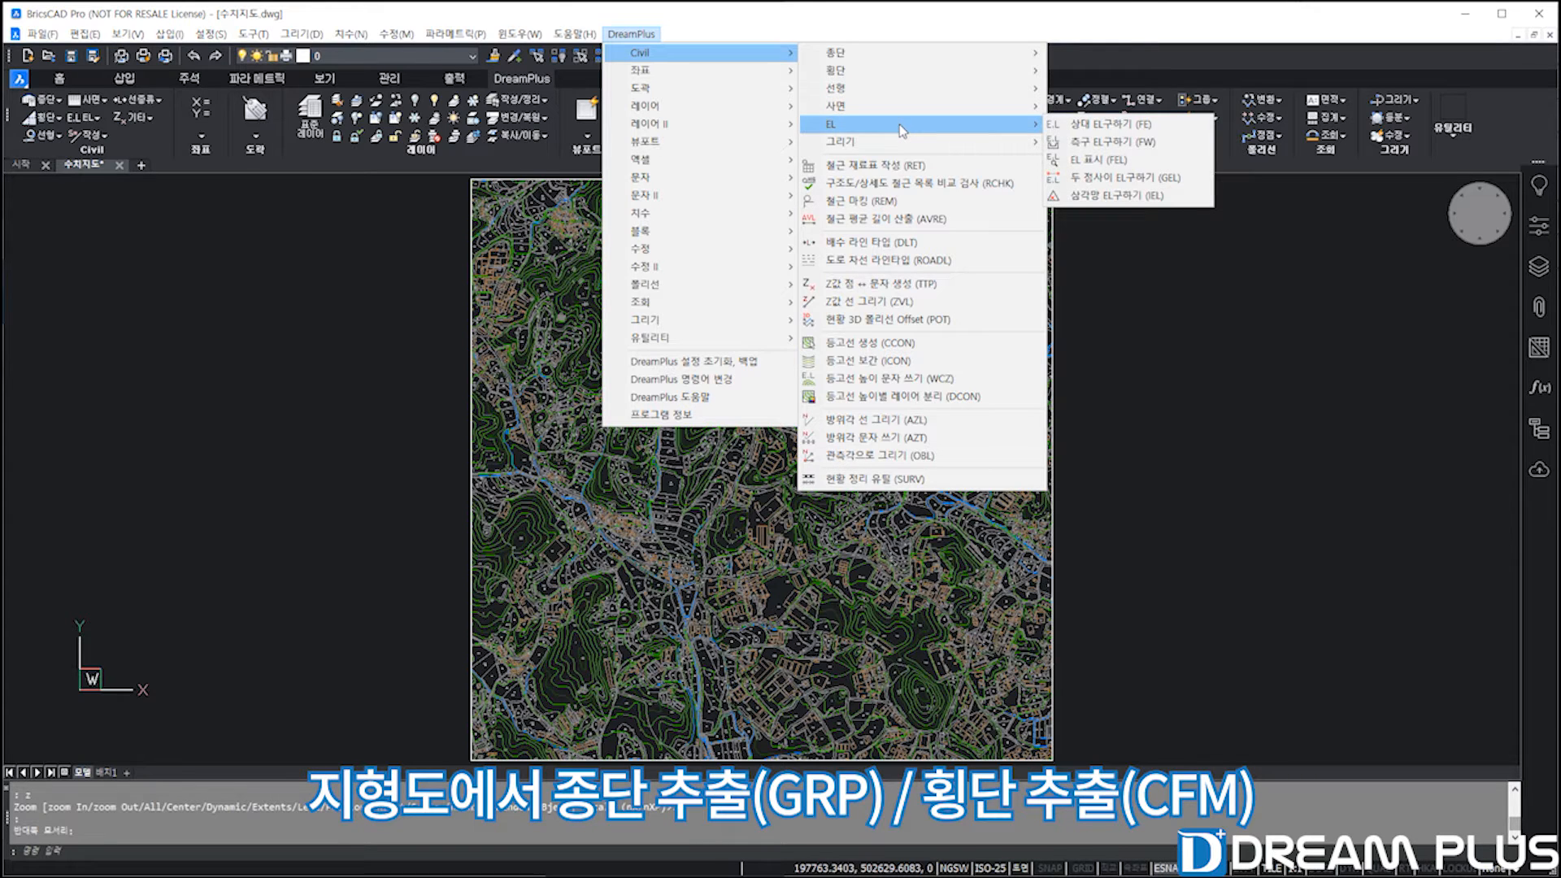
pyautogui.moveTo(915, 149)
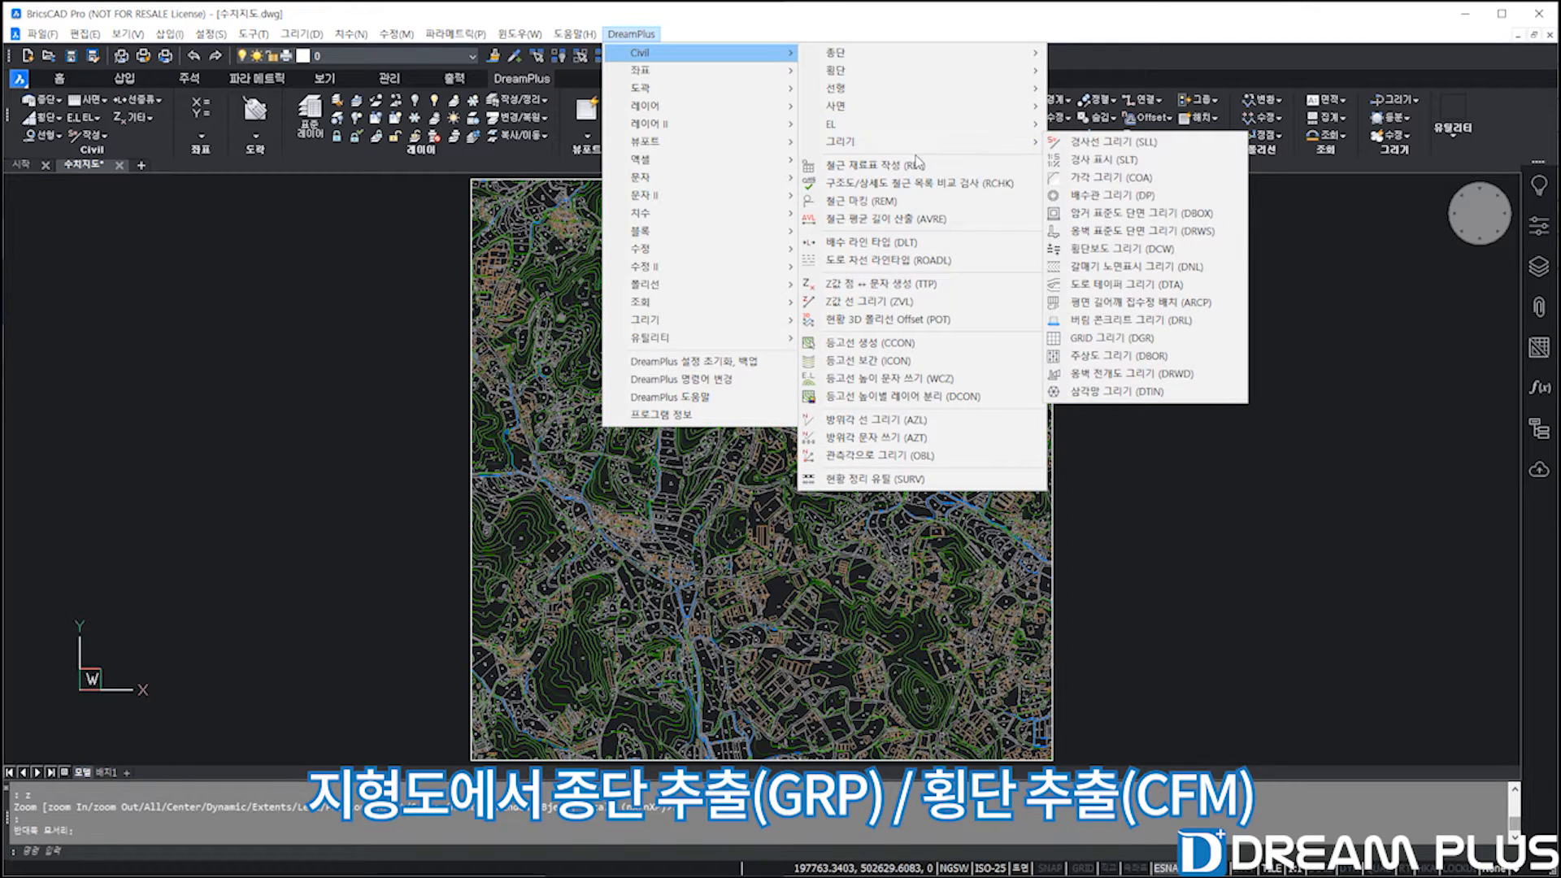
pyautogui.click(442, 530)
pyautogui.click(433, 554)
# Start a route polyline beside the village in the southwestern part of the topographic map and draw a straight segment northward.
pyautogui.write('pl')
pyautogui.press('Return')
pyautogui.scroll(8, 552, 551)
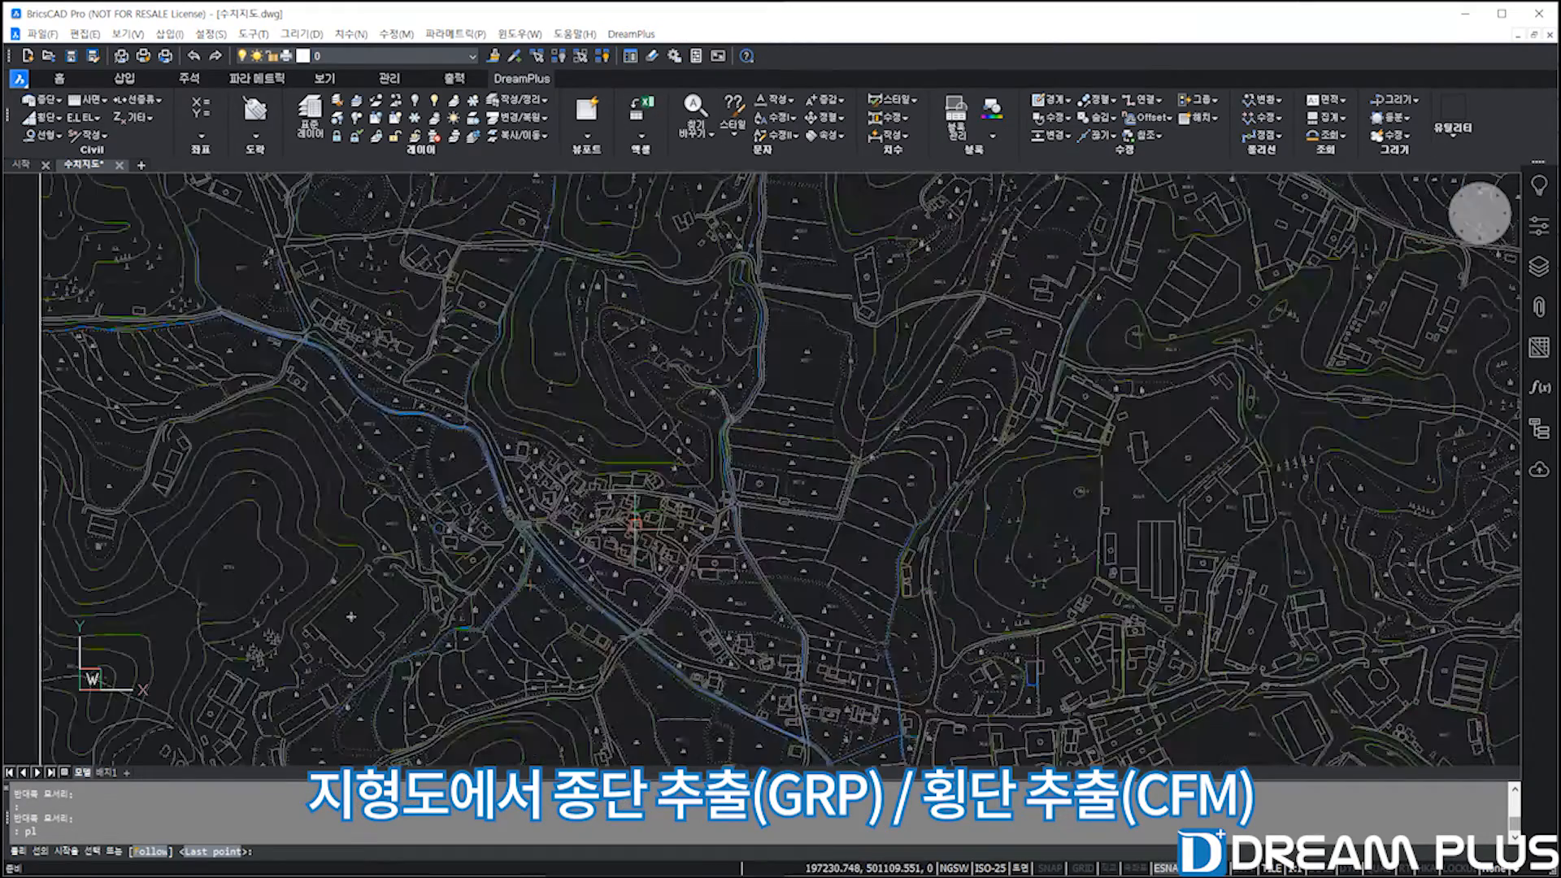
pyautogui.click(761, 492)
pyautogui.scroll(-6, 761, 492)
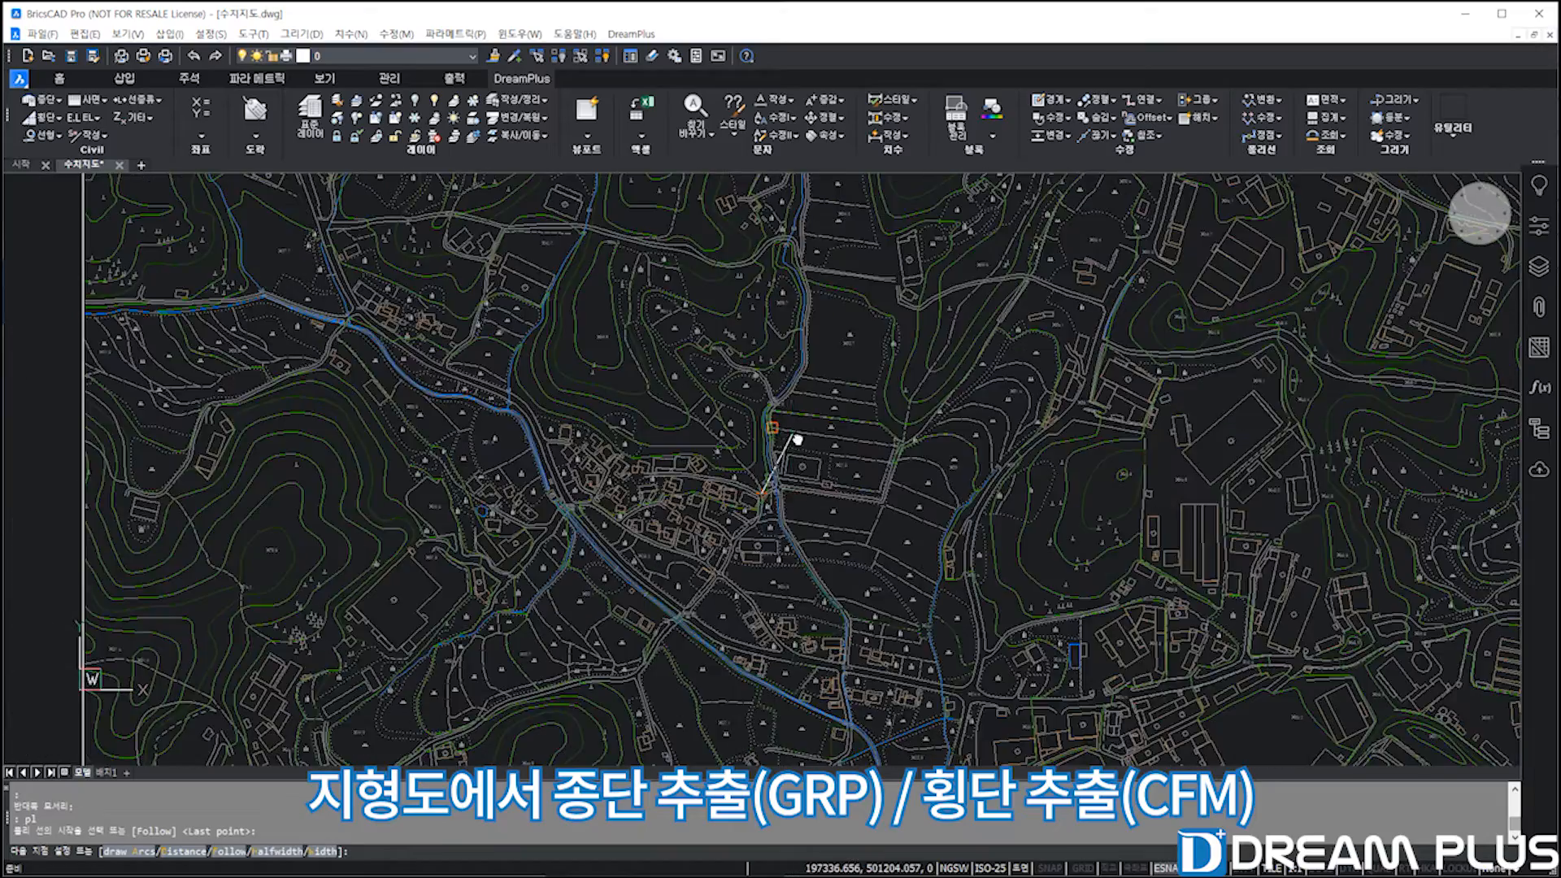
pyautogui.click(726, 411)
# Continue the route polyline northward over the hills in arc mode and finish it near the map's northern edge.
pyautogui.scroll(5, 726, 411)
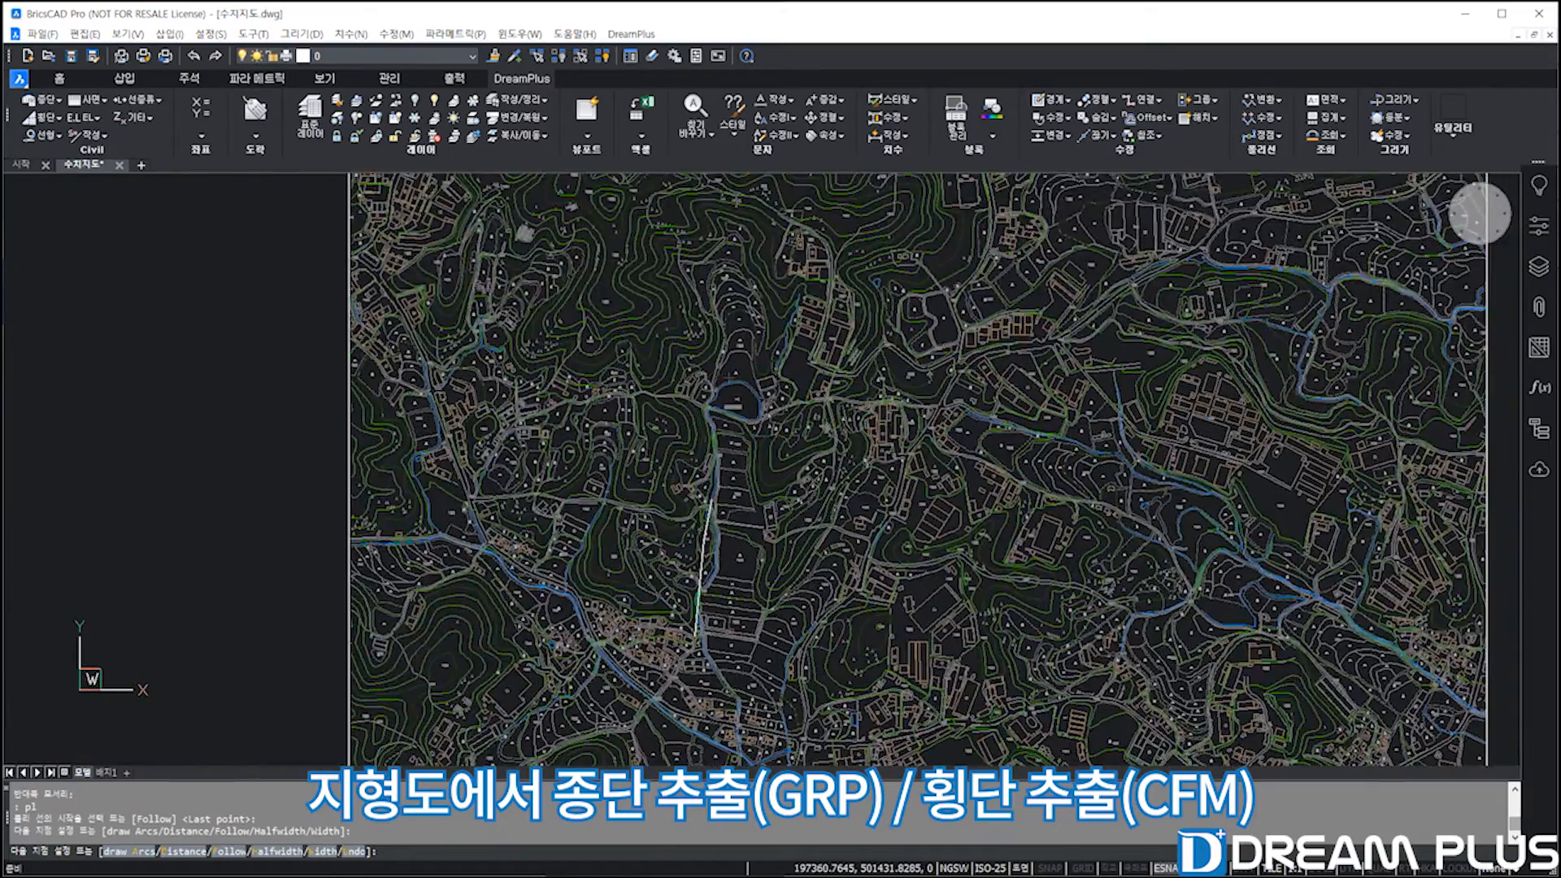
pyautogui.write('a')
pyautogui.press('Return')
pyautogui.moveTo(675, 304)
pyautogui.mouseDown(button='middle')
pyautogui.moveTo(701, 622)
pyautogui.moveTo(684, 712)
pyautogui.mouseUp(button='middle')
pyautogui.scroll(-1, 681, 610)
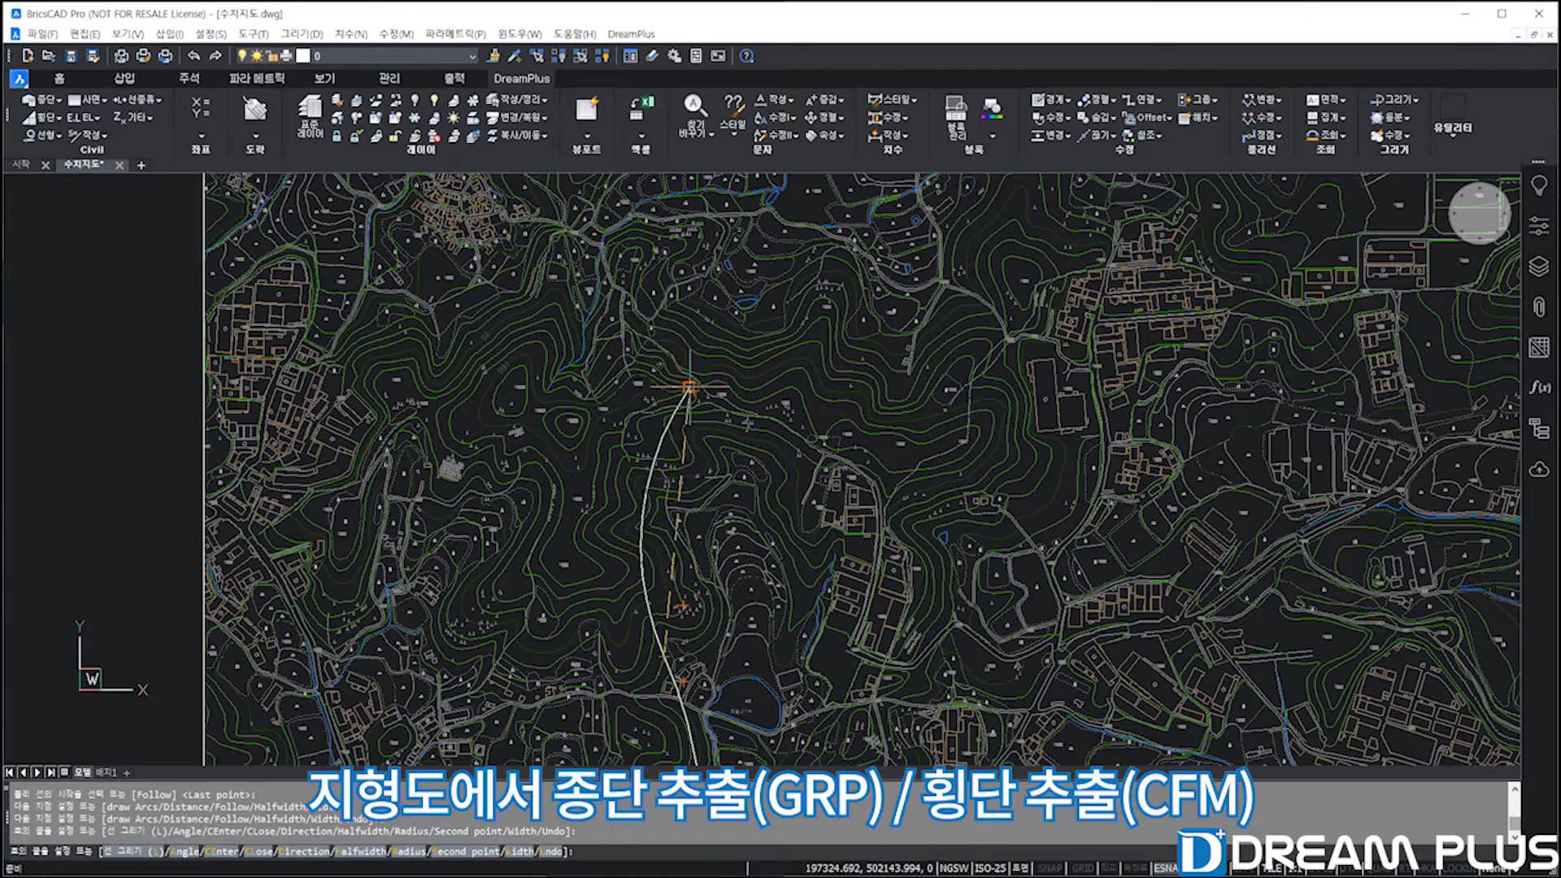
pyautogui.click(693, 221)
pyautogui.press('Return')
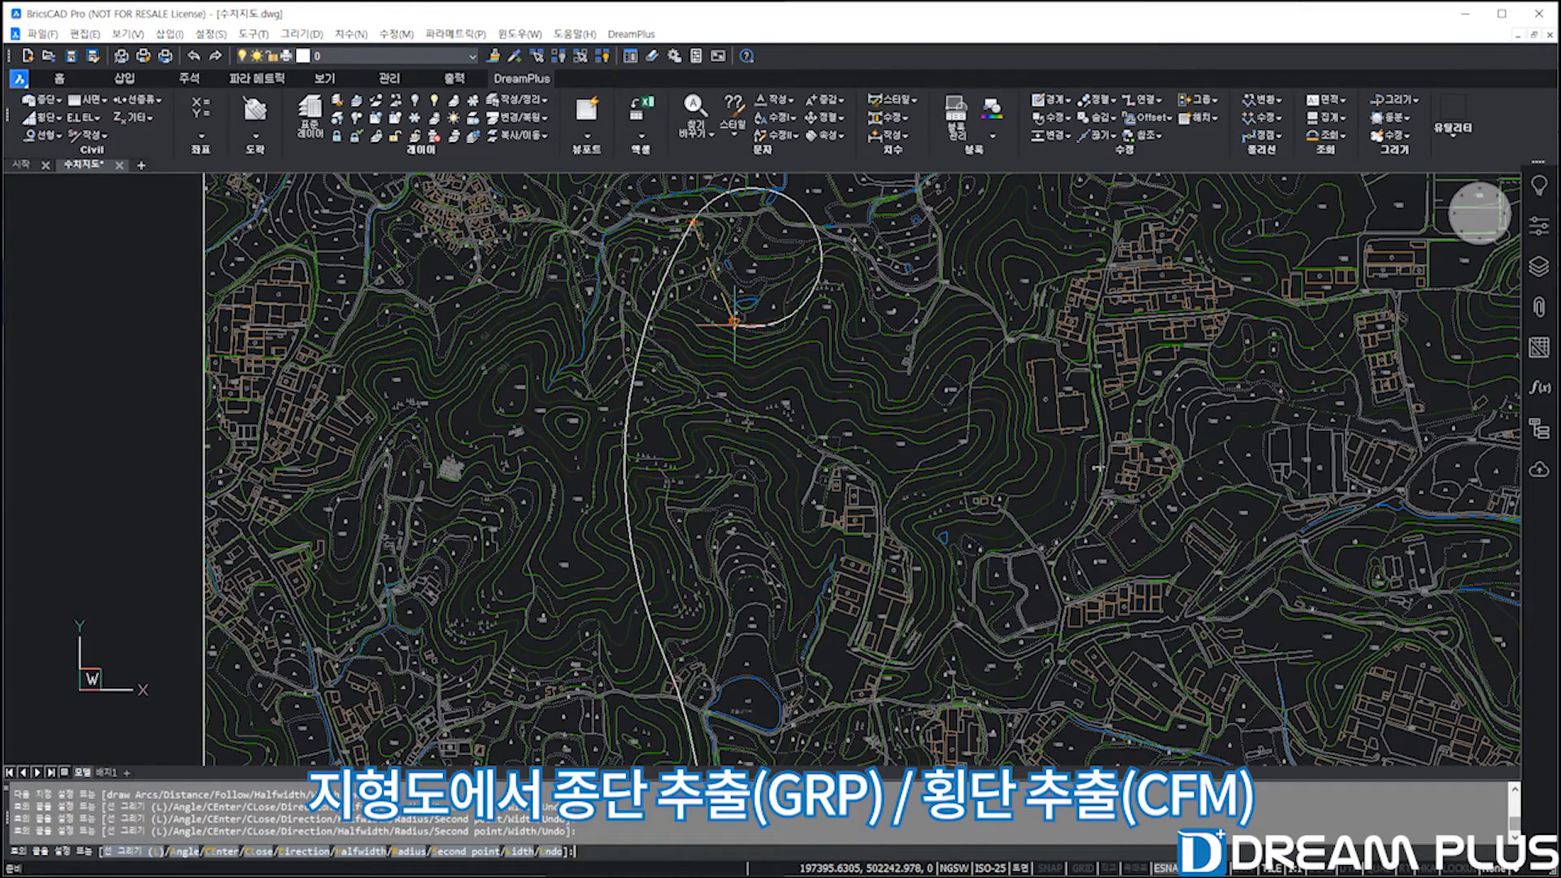
# Place station marks along the route polyline with DSTA, taking its southern end as the start.
pyautogui.moveTo(854, 587); pyautogui.dragTo(862, 187, button='middle')
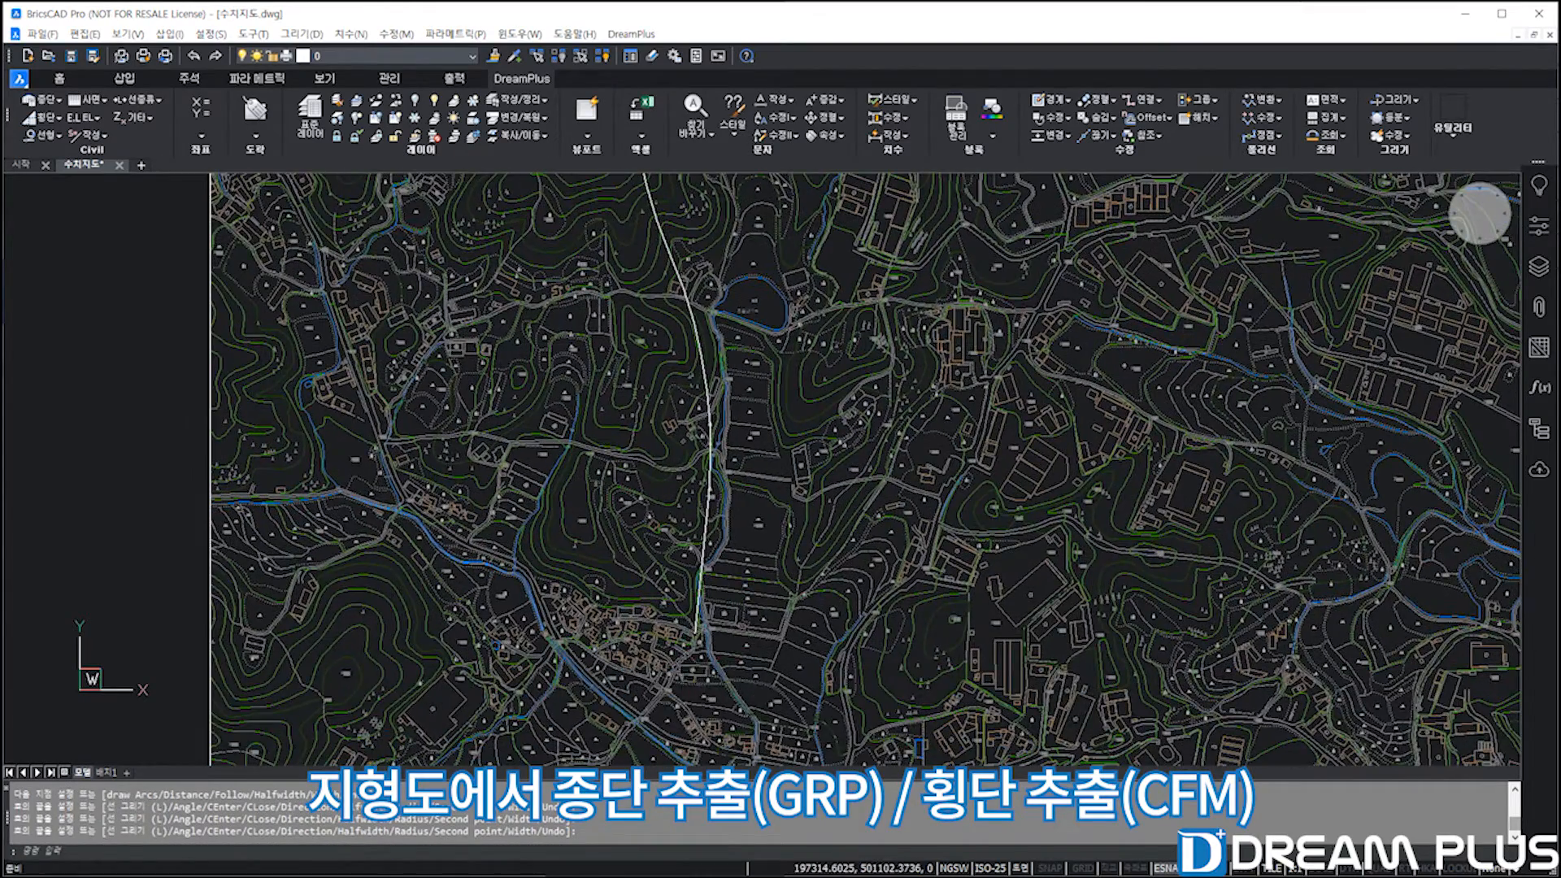
pyautogui.scroll(3, 703, 612)
pyautogui.write('dsta')
pyautogui.press('Return')
pyautogui.click(650, 631)
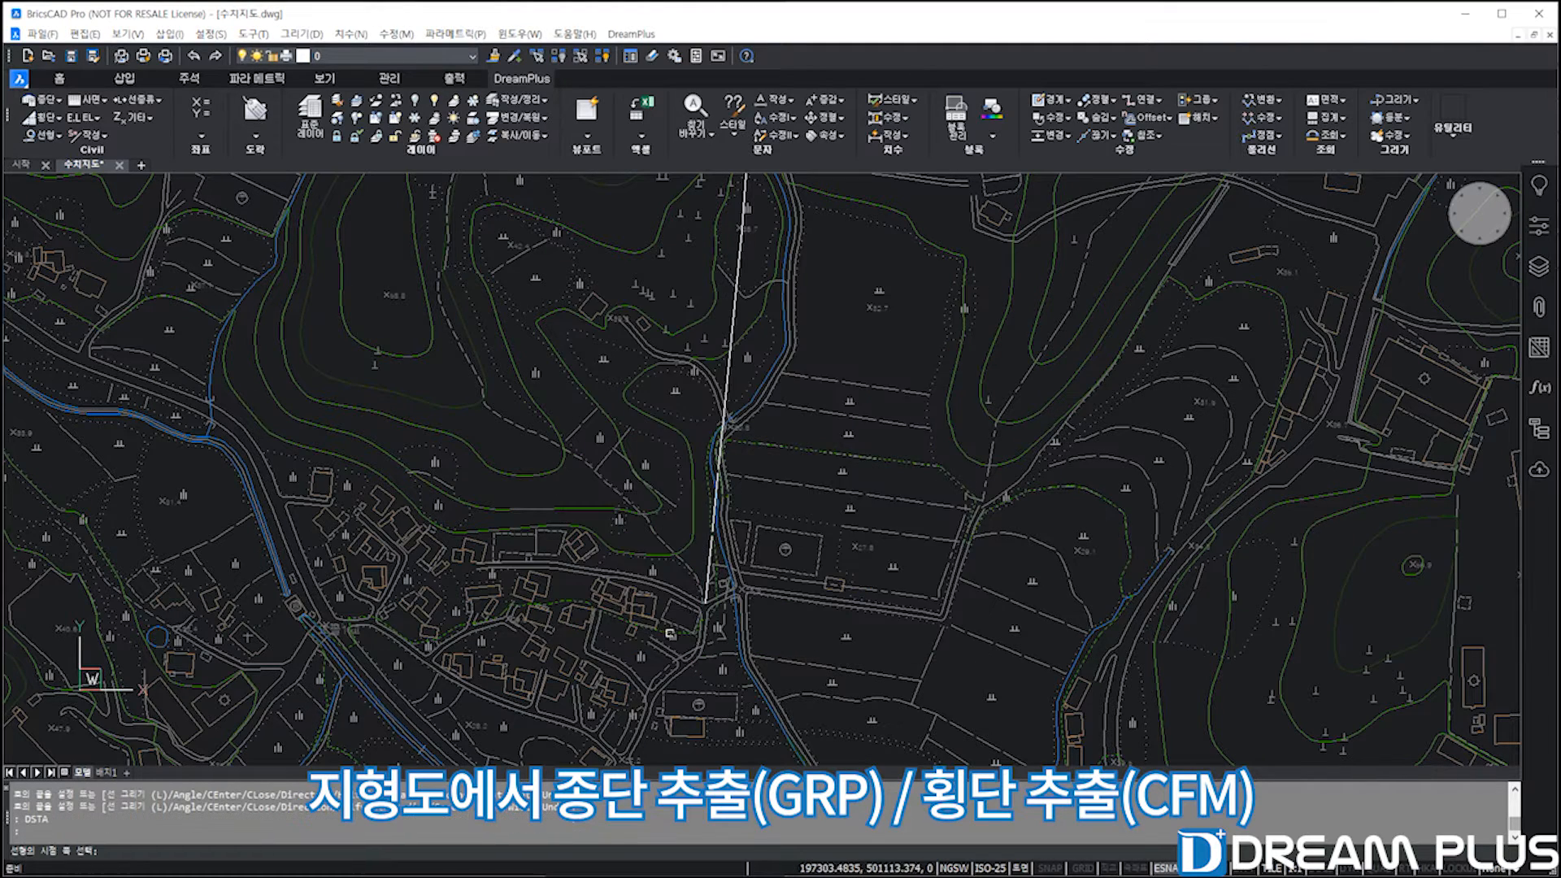
pyautogui.scroll(2, 695, 582)
pyautogui.click(720, 534)
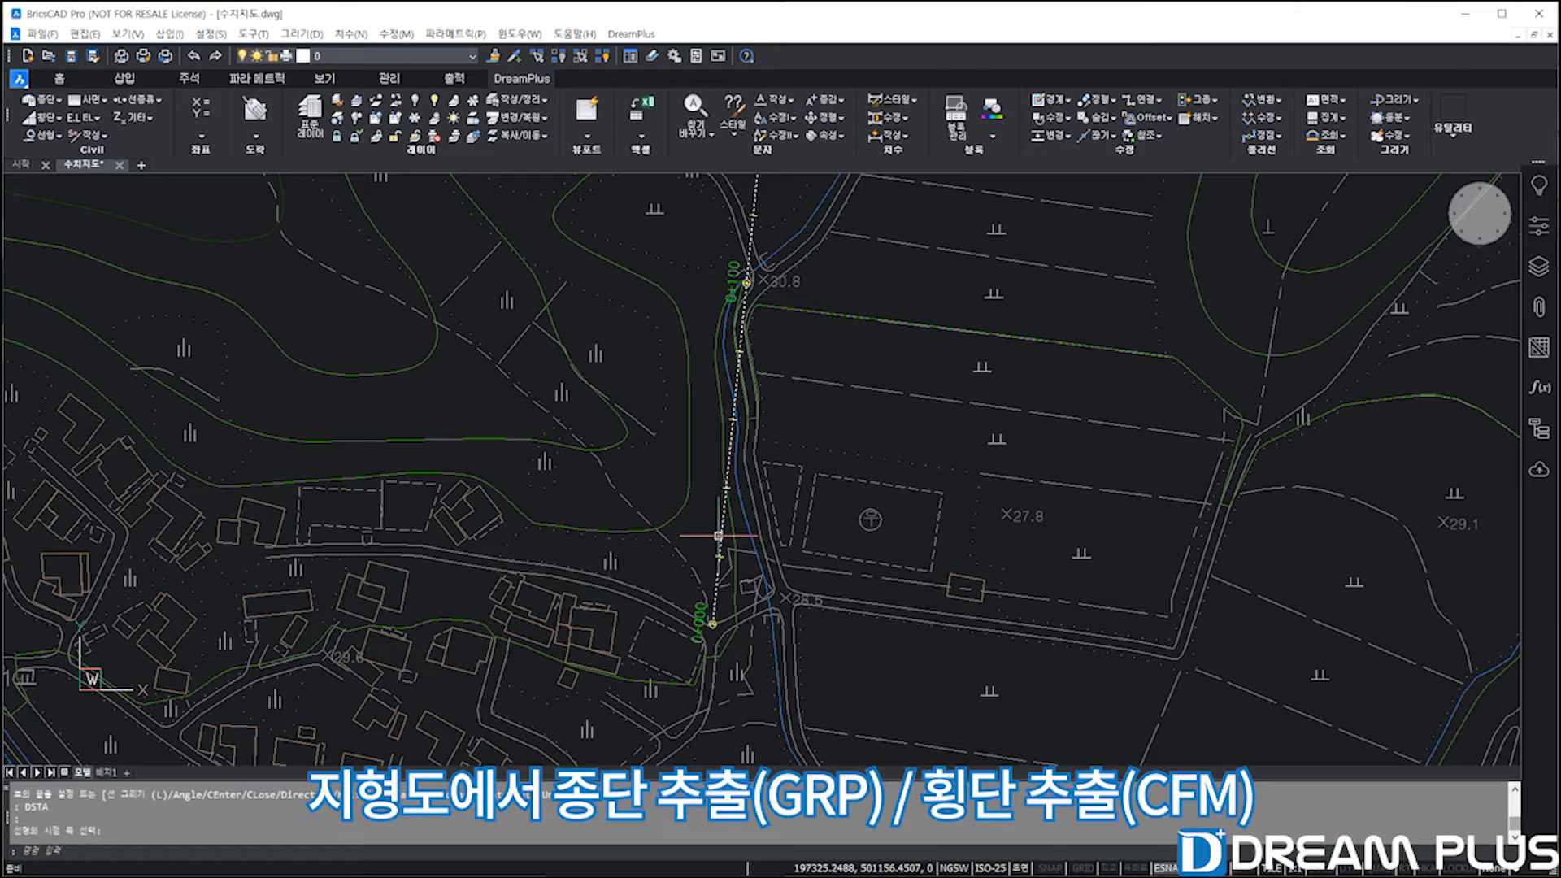
pyautogui.moveTo(854, 381); pyautogui.dragTo(814, 759, button='middle')
# Draw a triangulated network (DTIN) over the whole map from points, lines, polylines and 3D polylines, on layer tin.
pyautogui.write('z')
pyautogui.press('Return')
pyautogui.write('e')
pyautogui.press('Return')
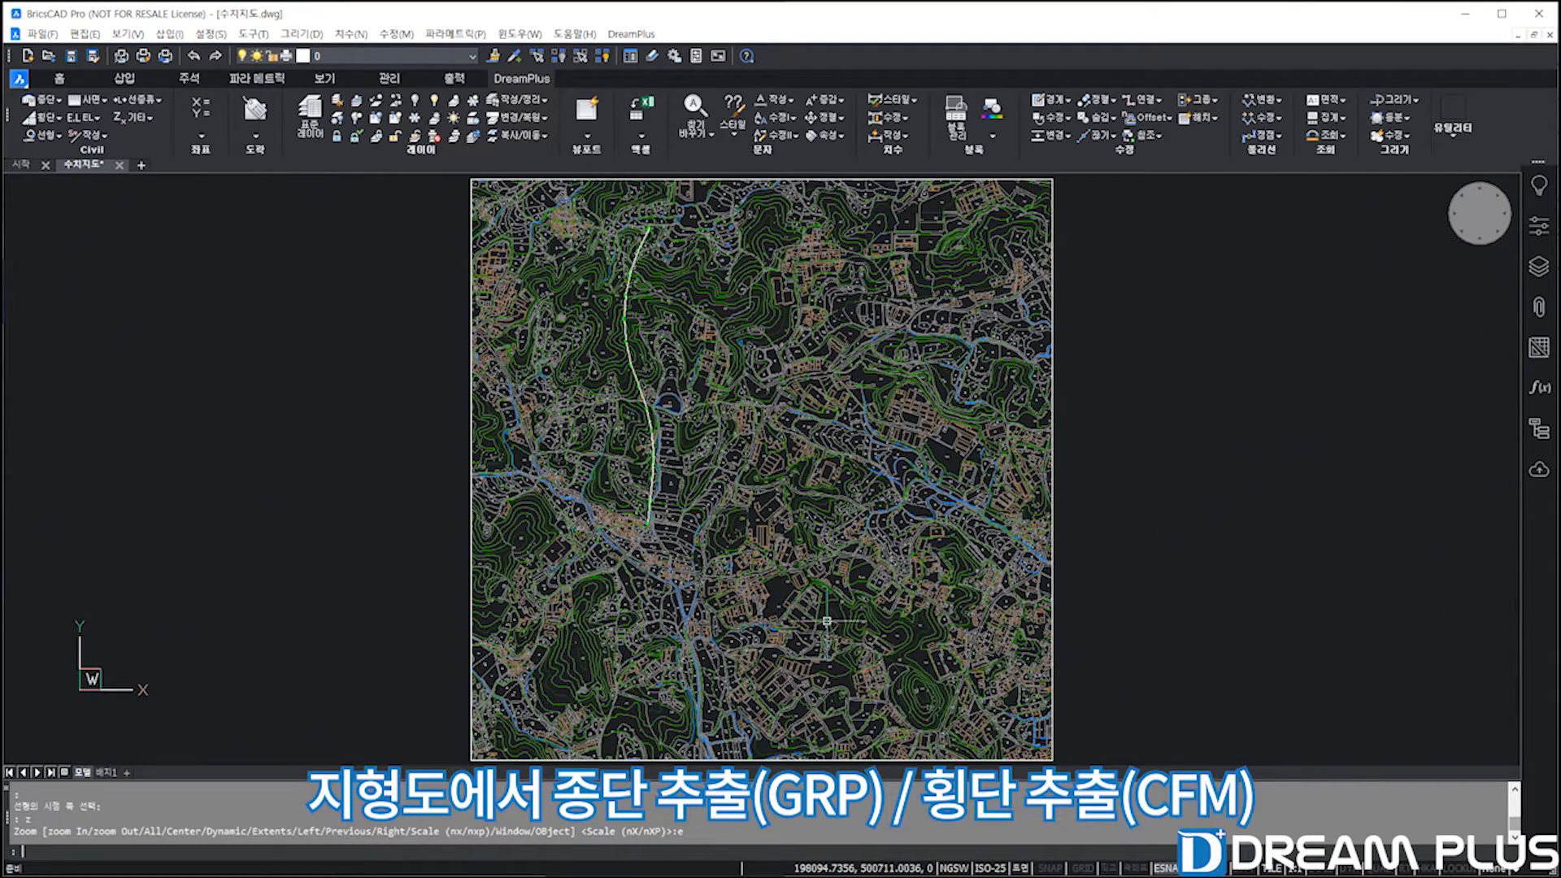
pyautogui.click(644, 35)
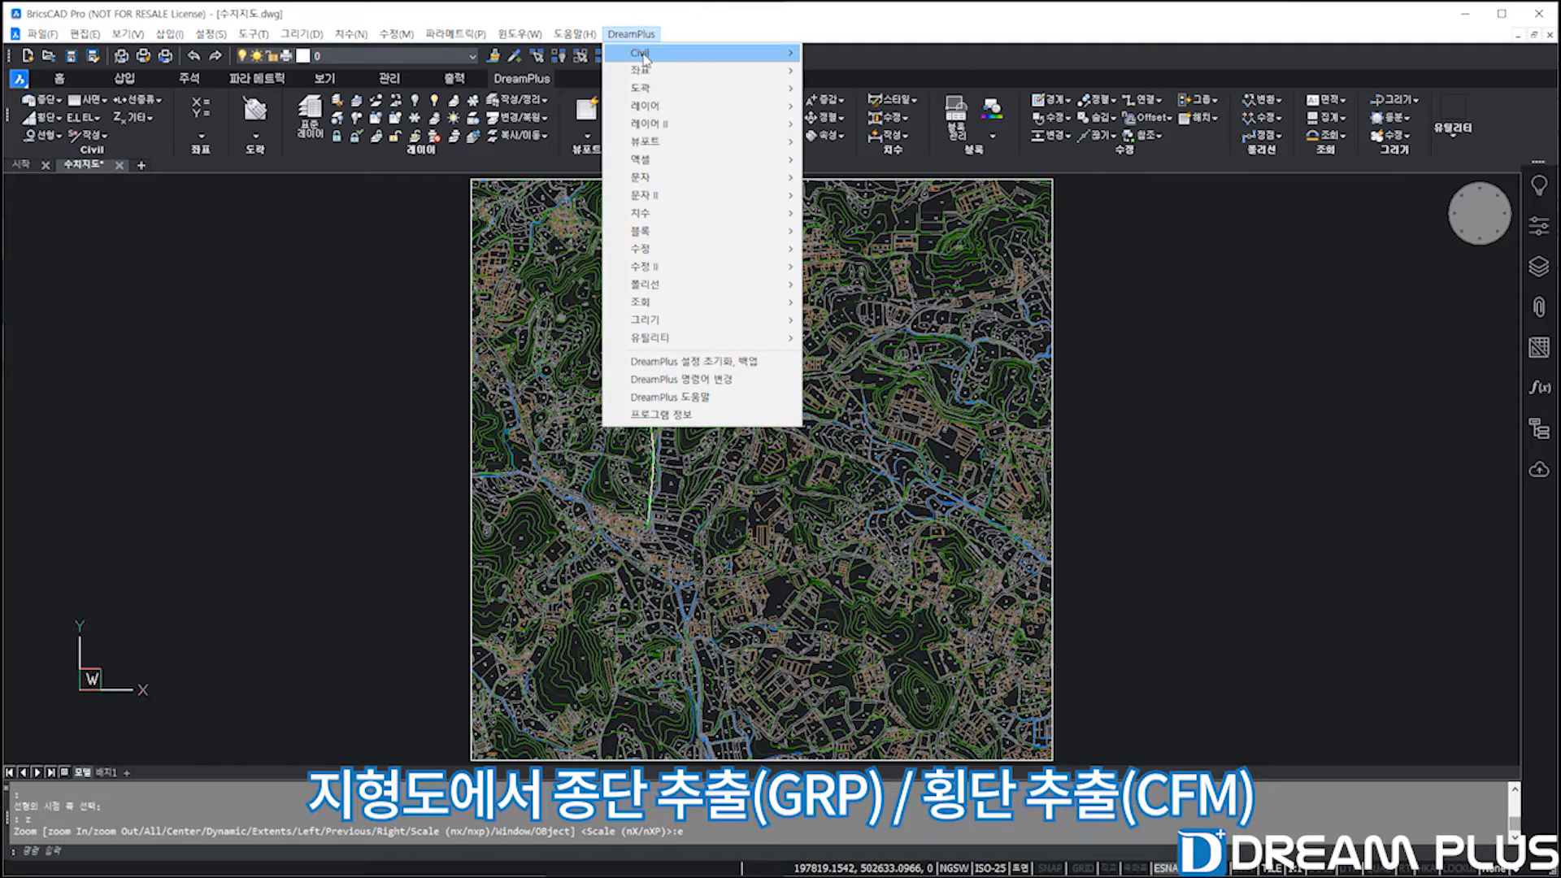
pyautogui.moveTo(642, 53)
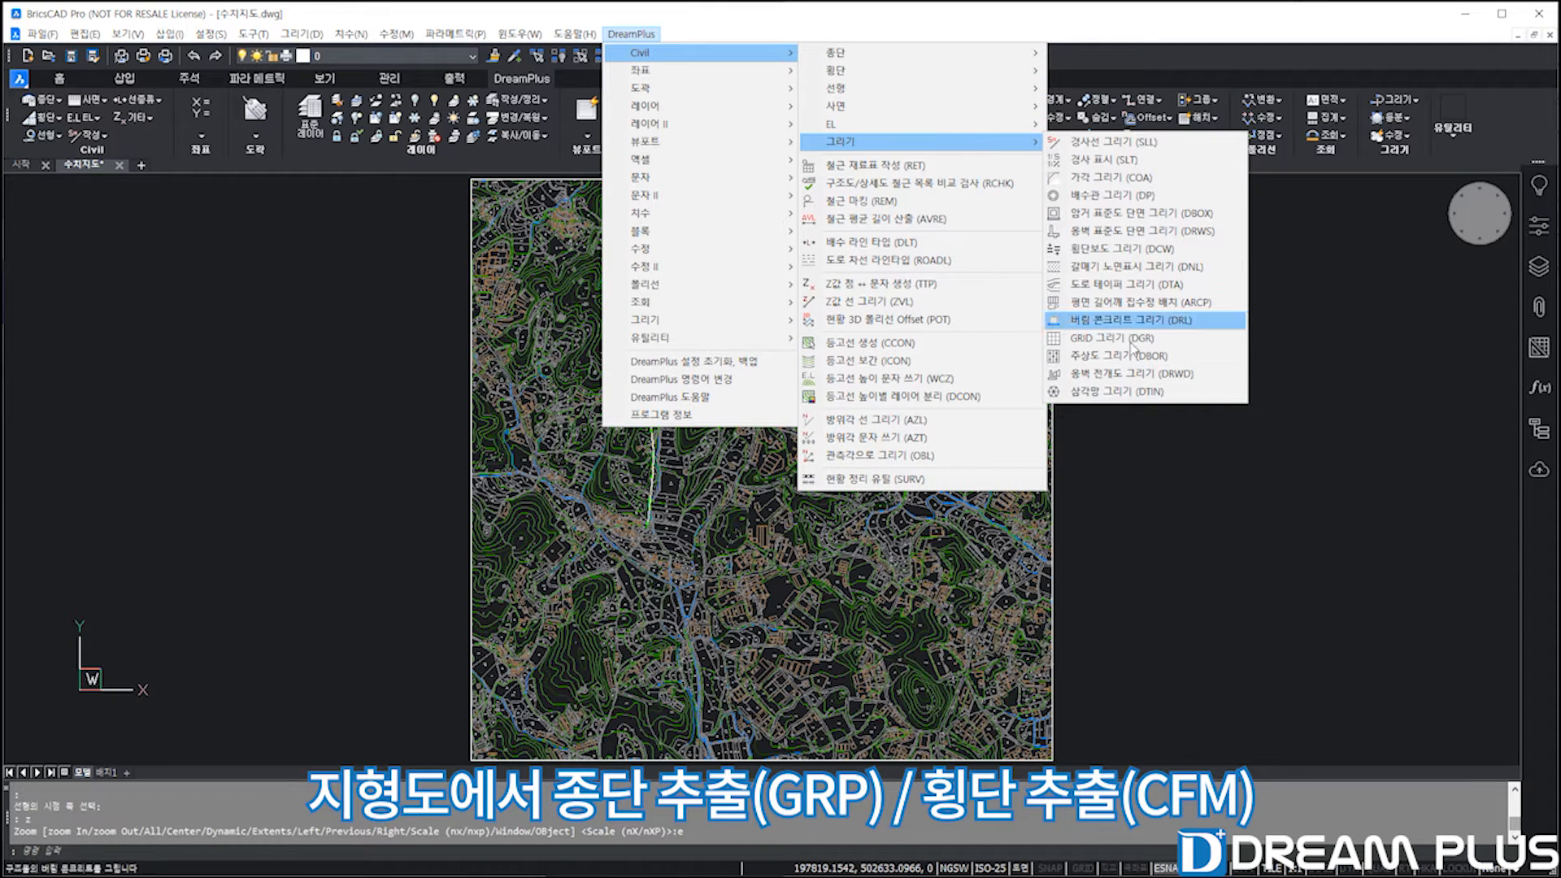
pyautogui.click(1130, 393)
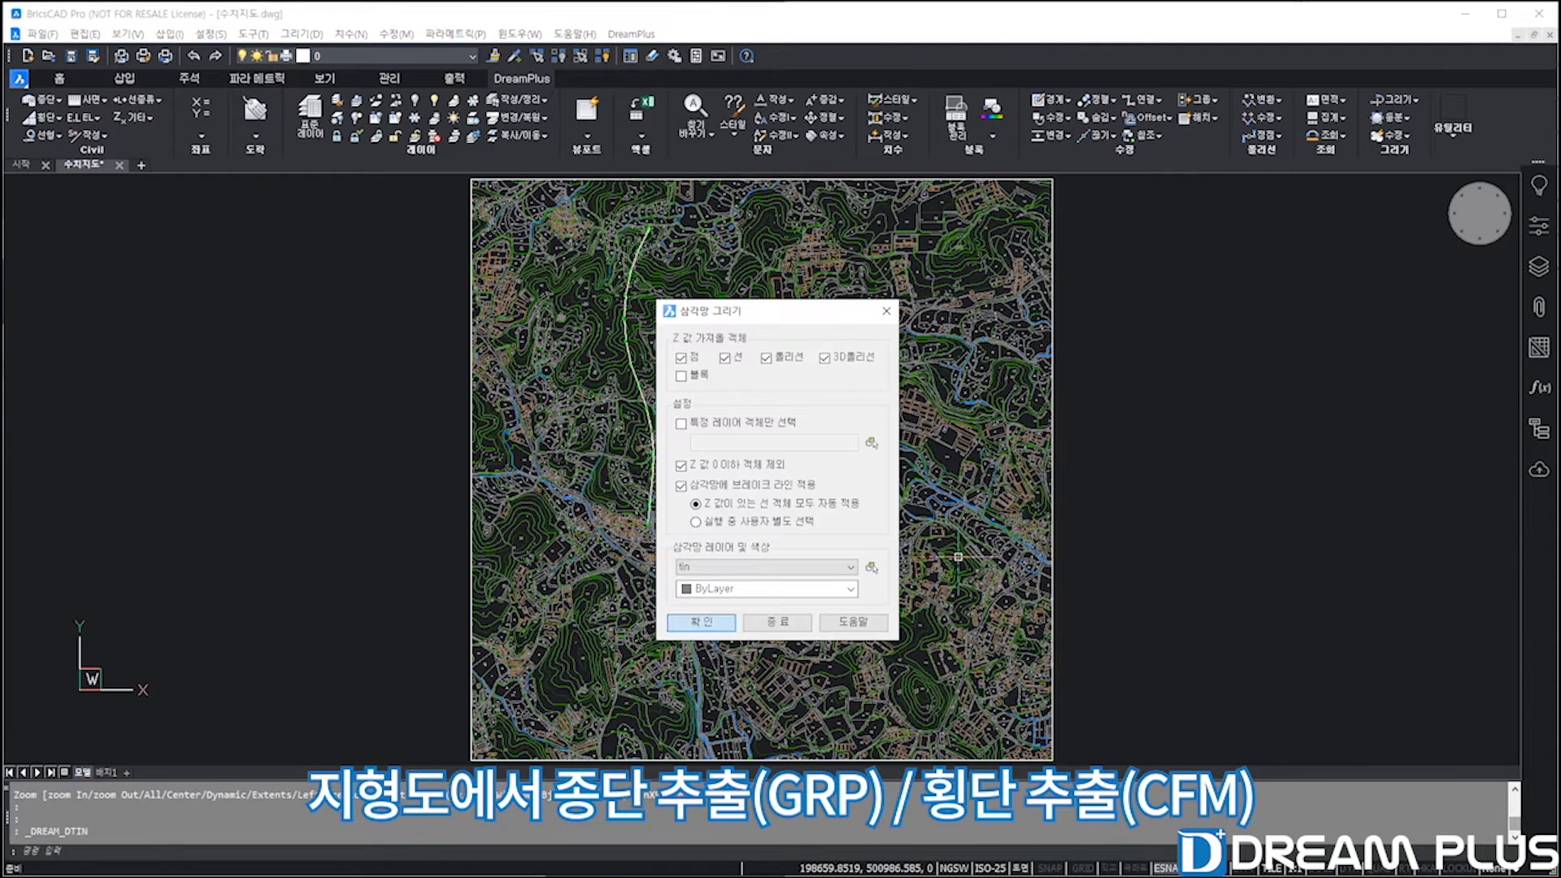
pyautogui.press('Return')
pyautogui.scroll(-2, 926, 564)
pyautogui.click(1076, 739)
pyautogui.click(560, 285)
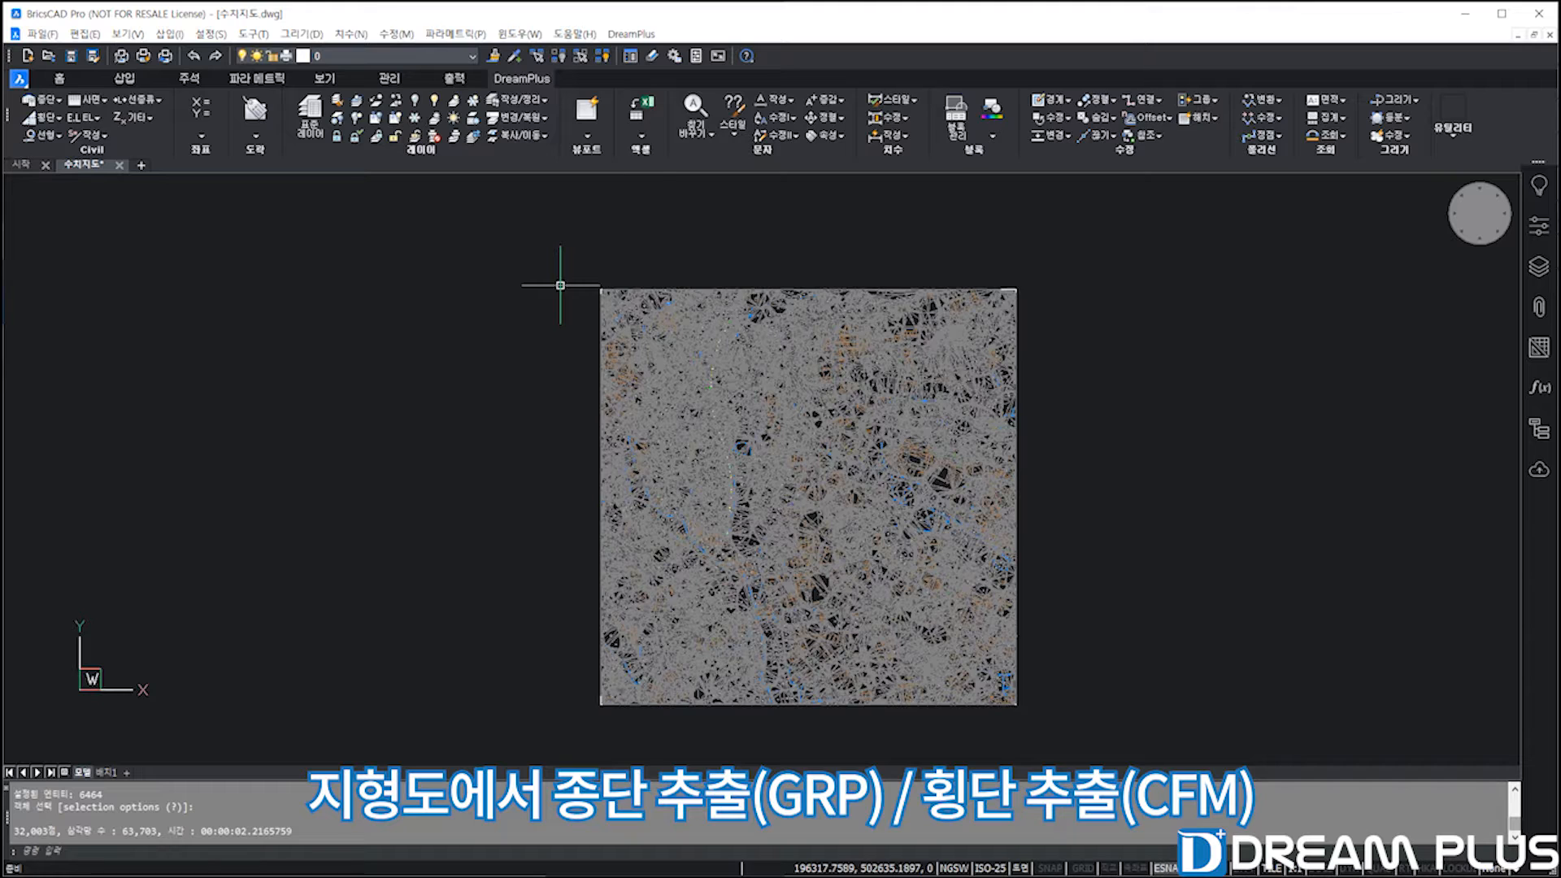
# Extract the longitudinal ground profile (GRP) along the route polyline and place it in the empty area east of the map.
pyautogui.click(630, 34)
pyautogui.moveTo(638, 53)
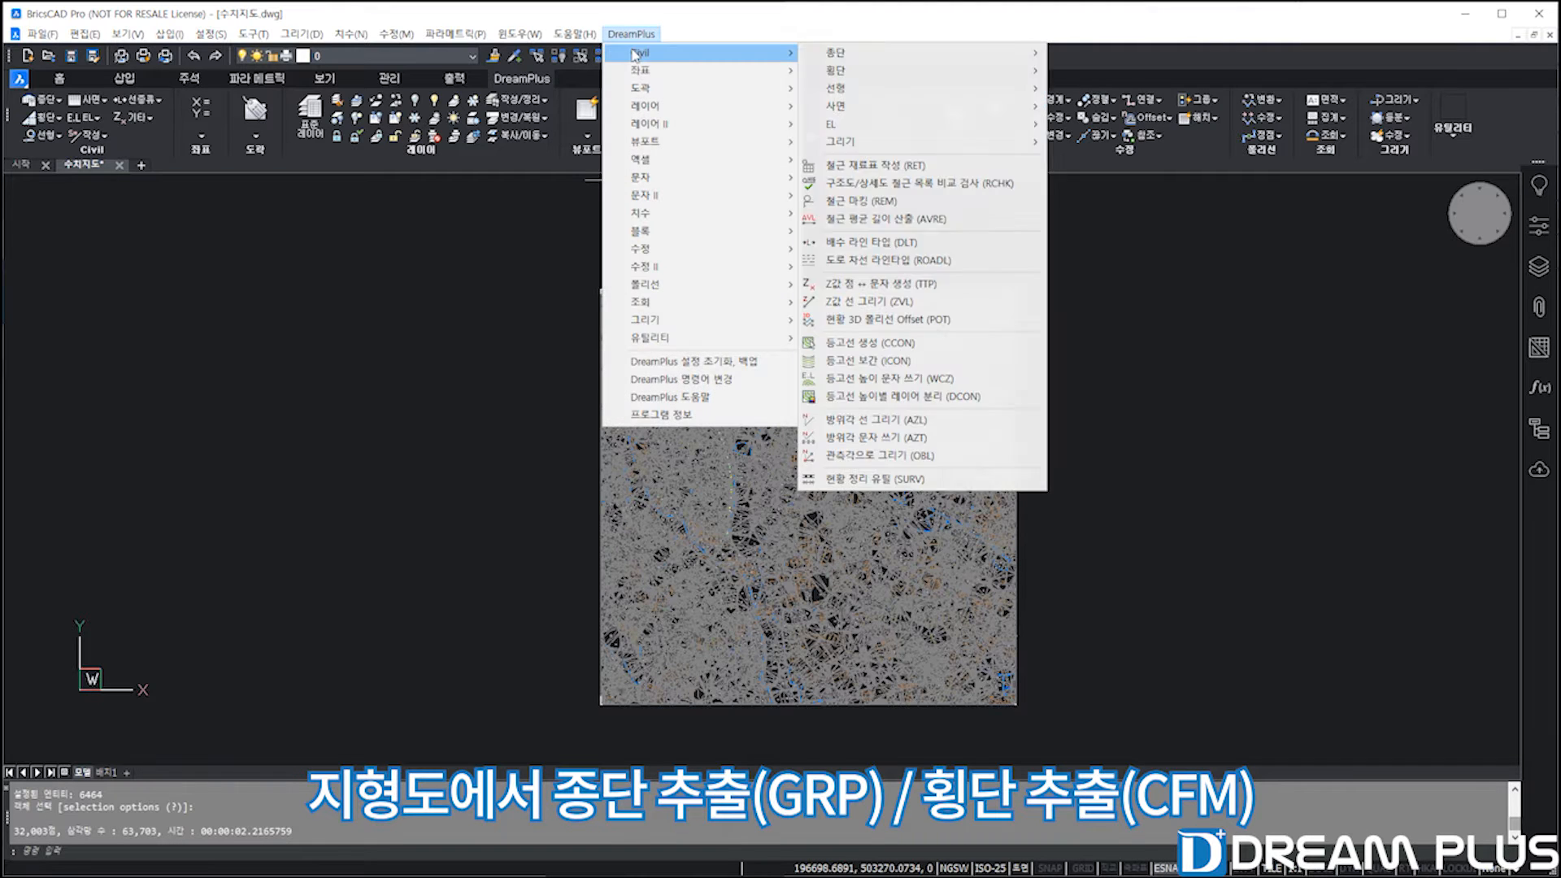
pyautogui.moveTo(935, 53)
pyautogui.click(1122, 90)
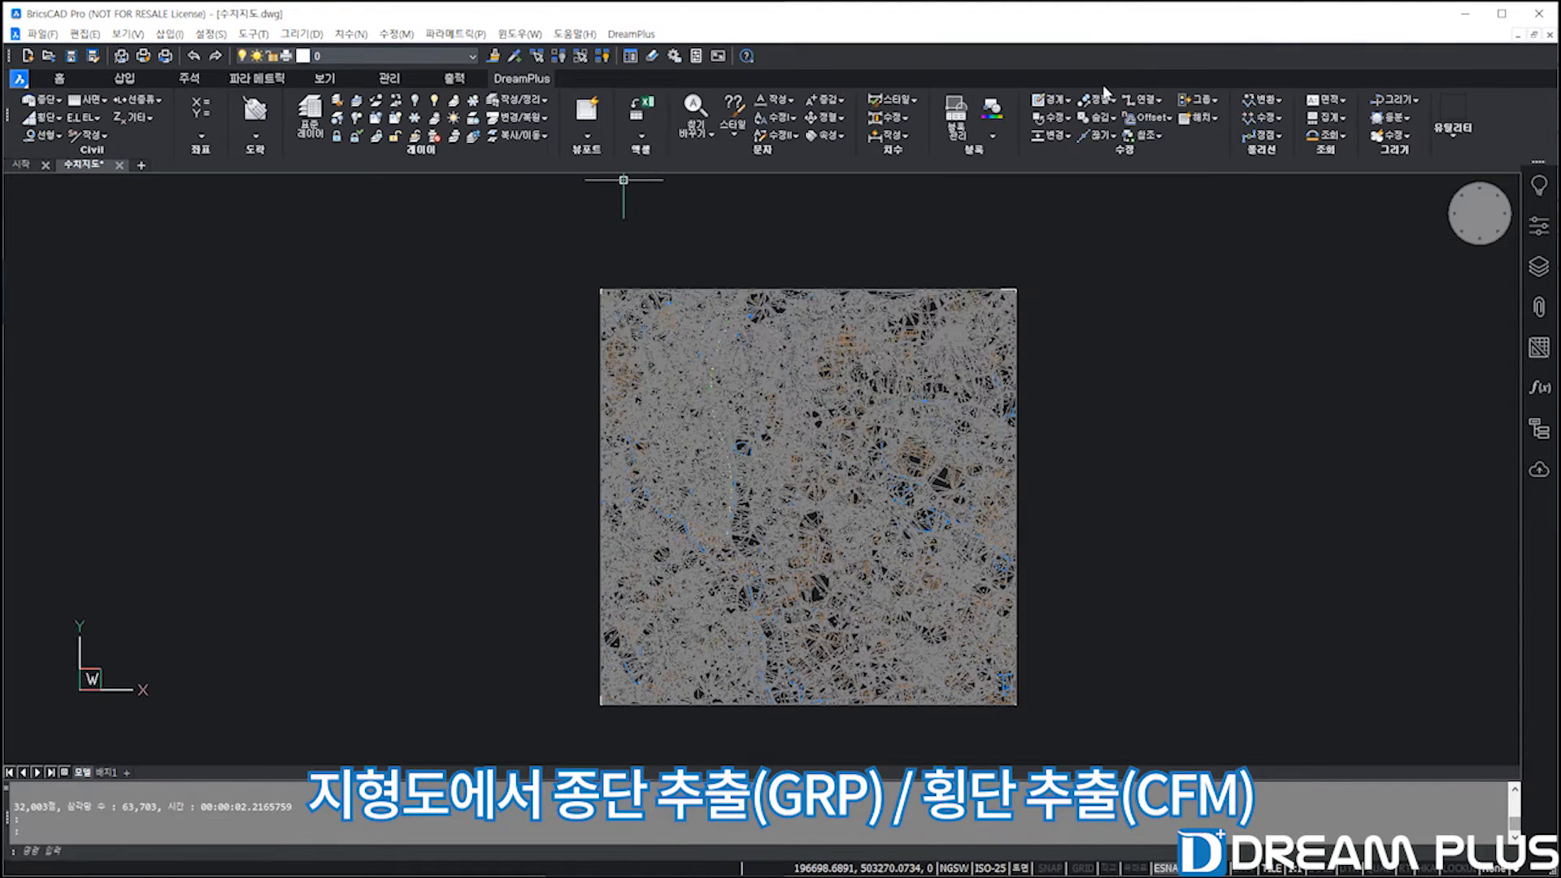
pyautogui.click(627, 647)
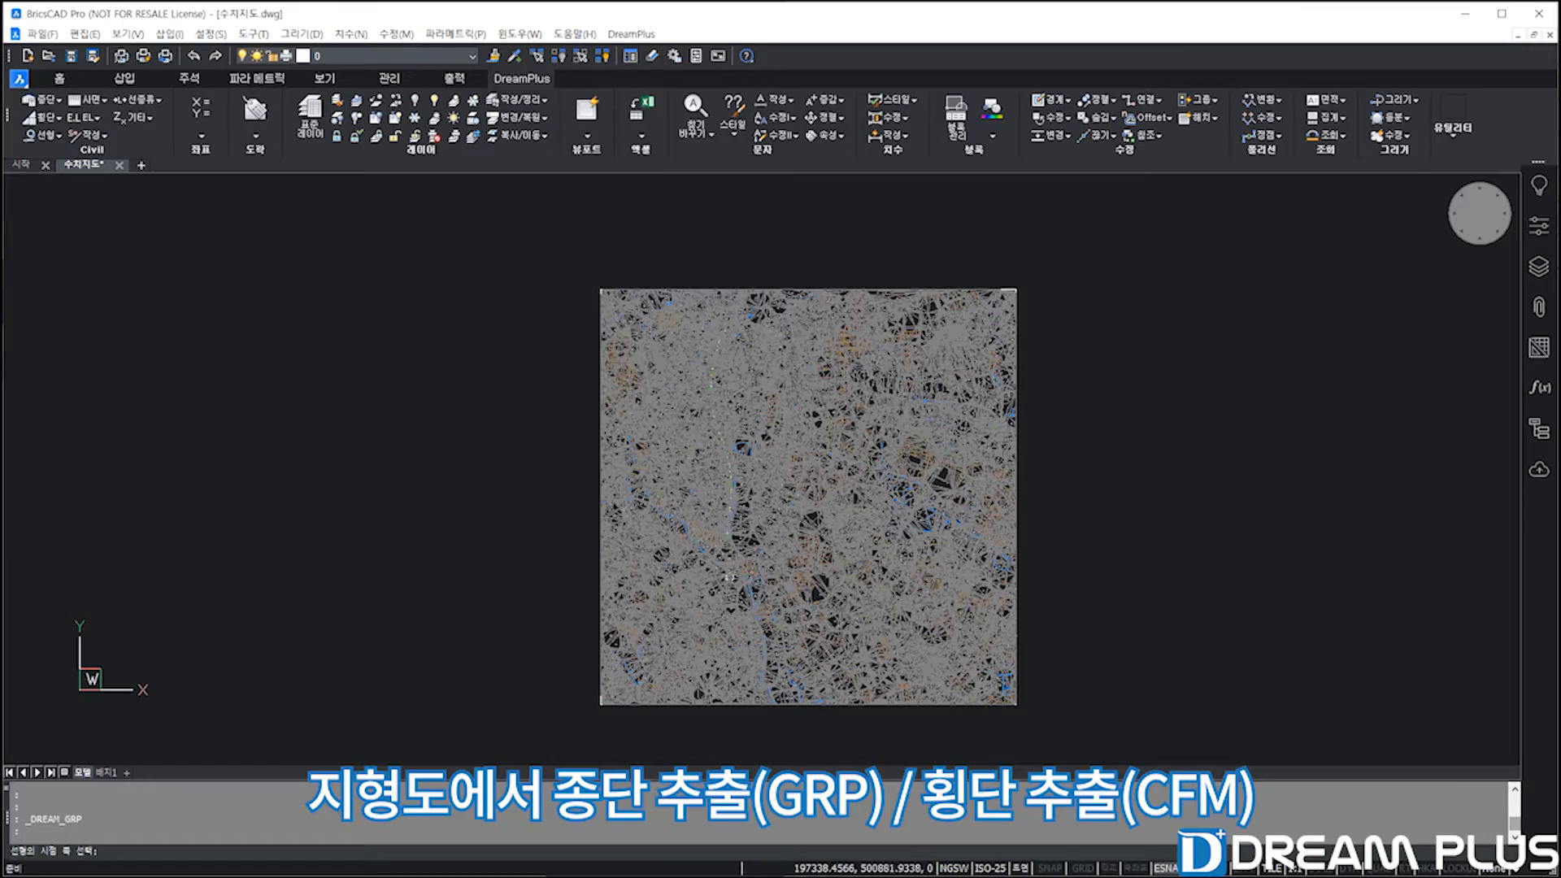
pyautogui.scroll(6, 697, 435)
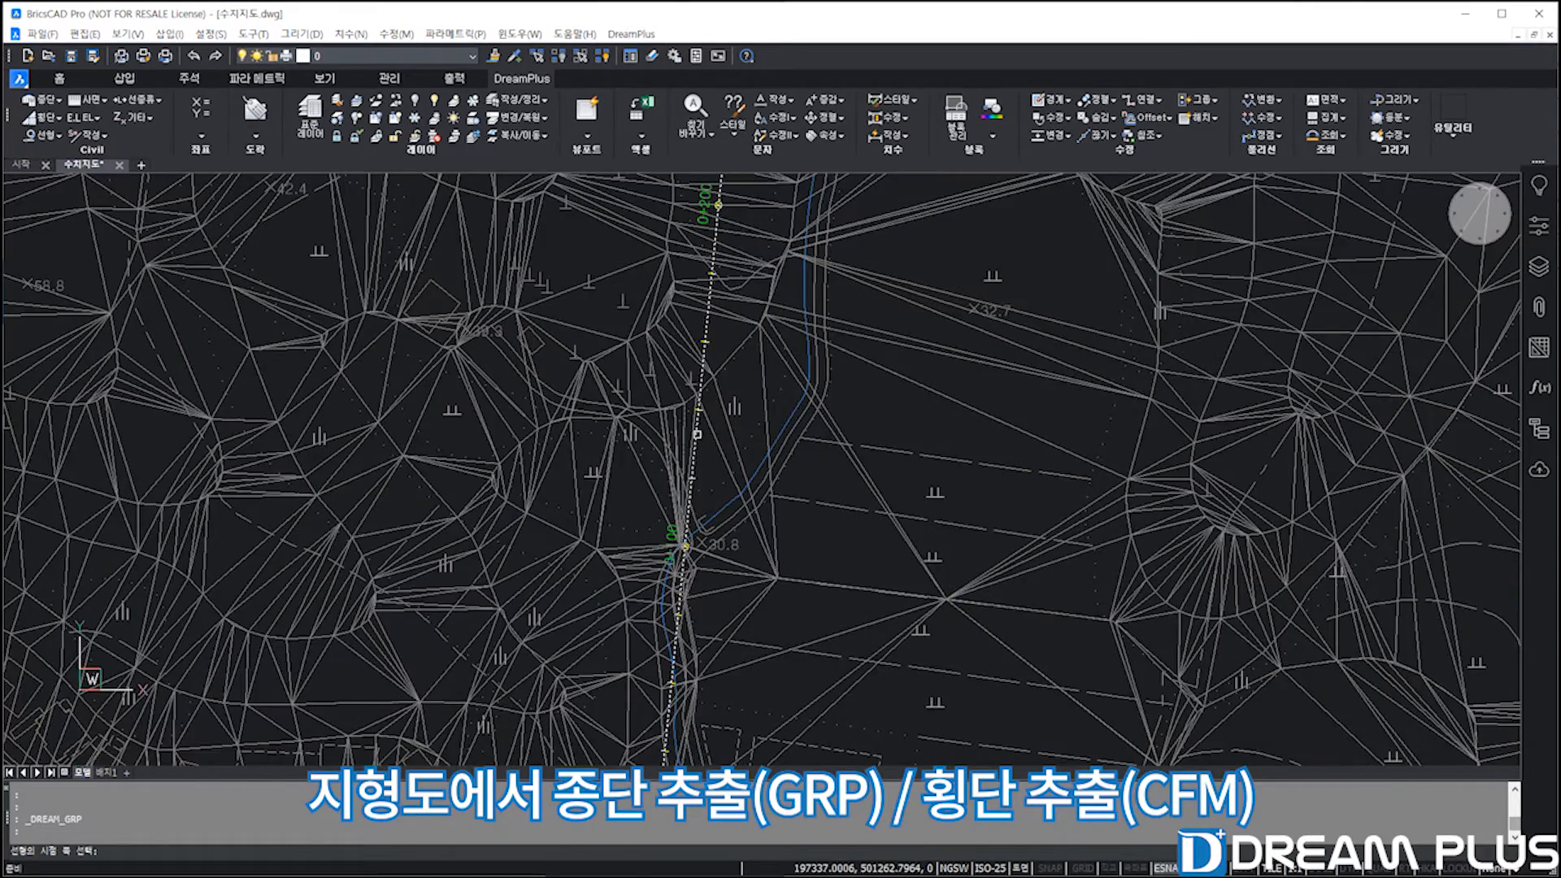
pyautogui.scroll(-5, 697, 435)
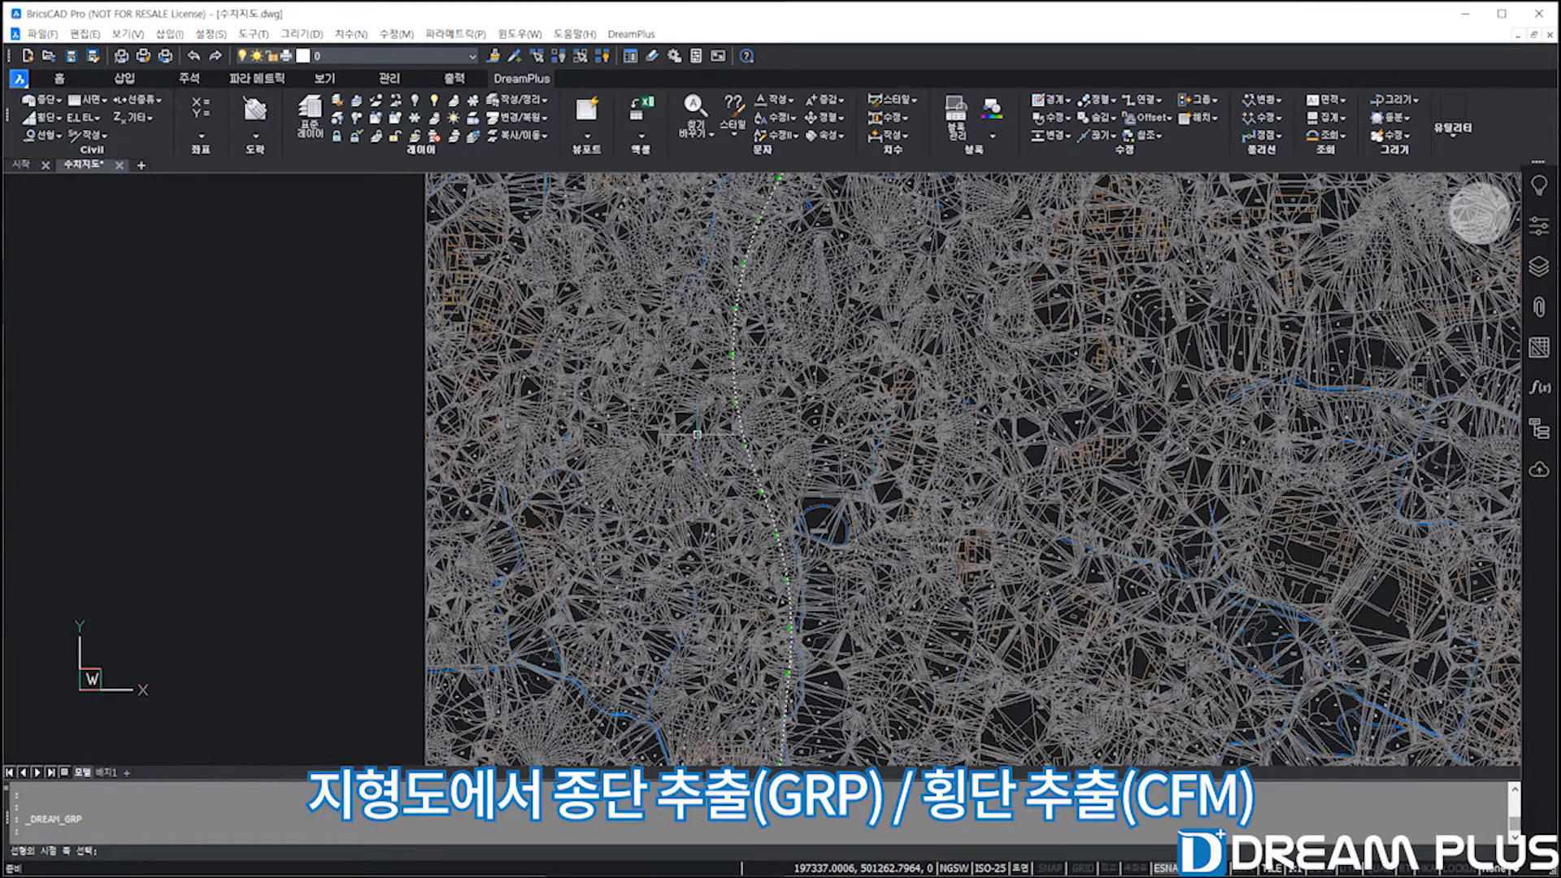
pyautogui.click(772, 490)
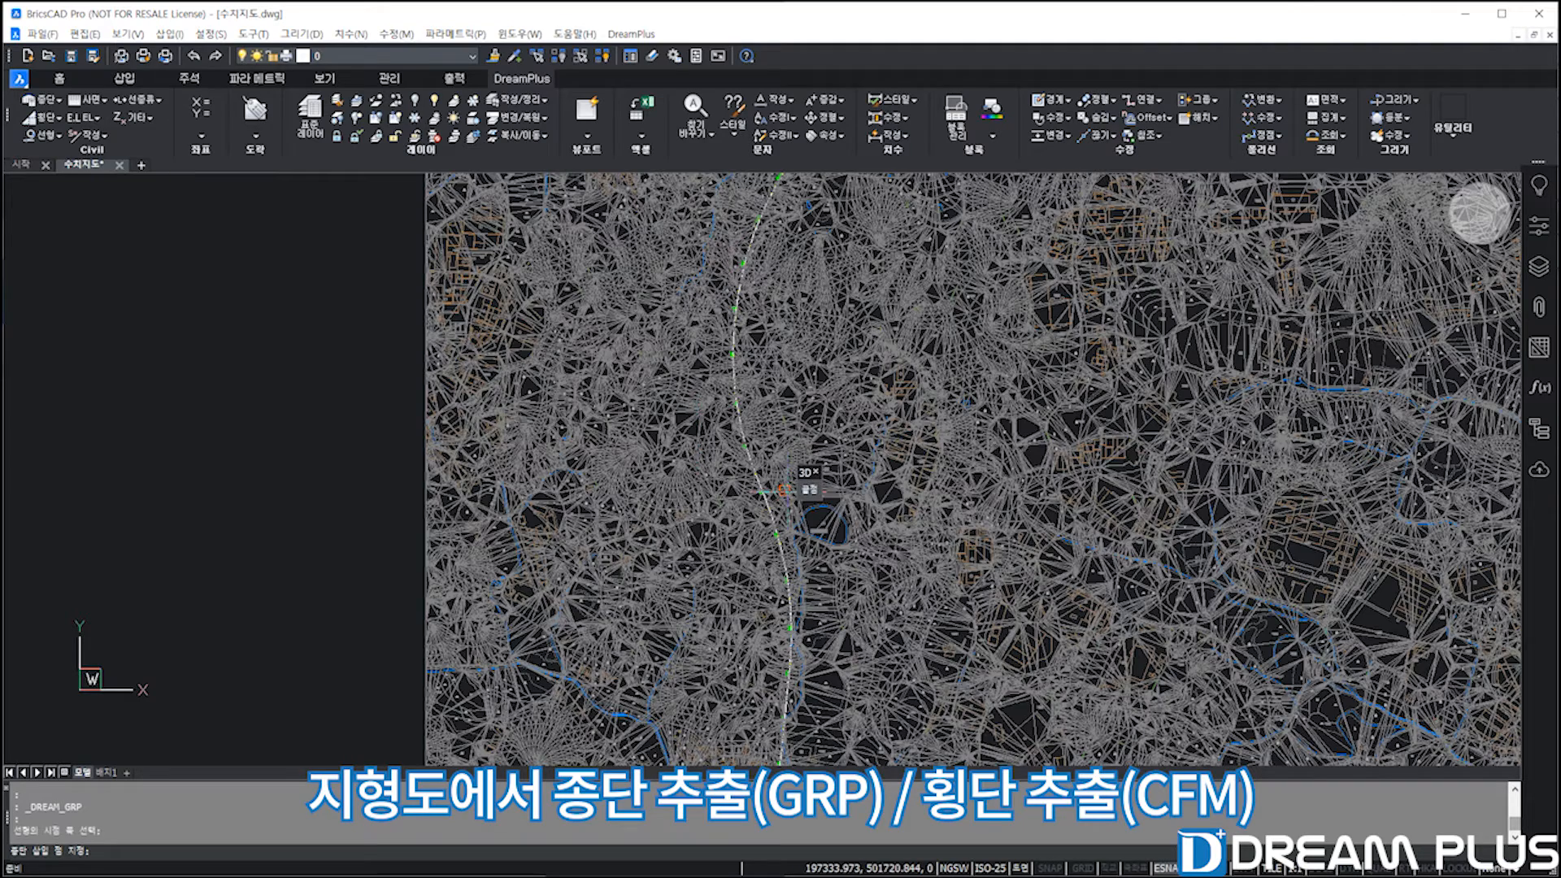
pyautogui.scroll(-5, 894, 504)
pyautogui.click(1052, 498)
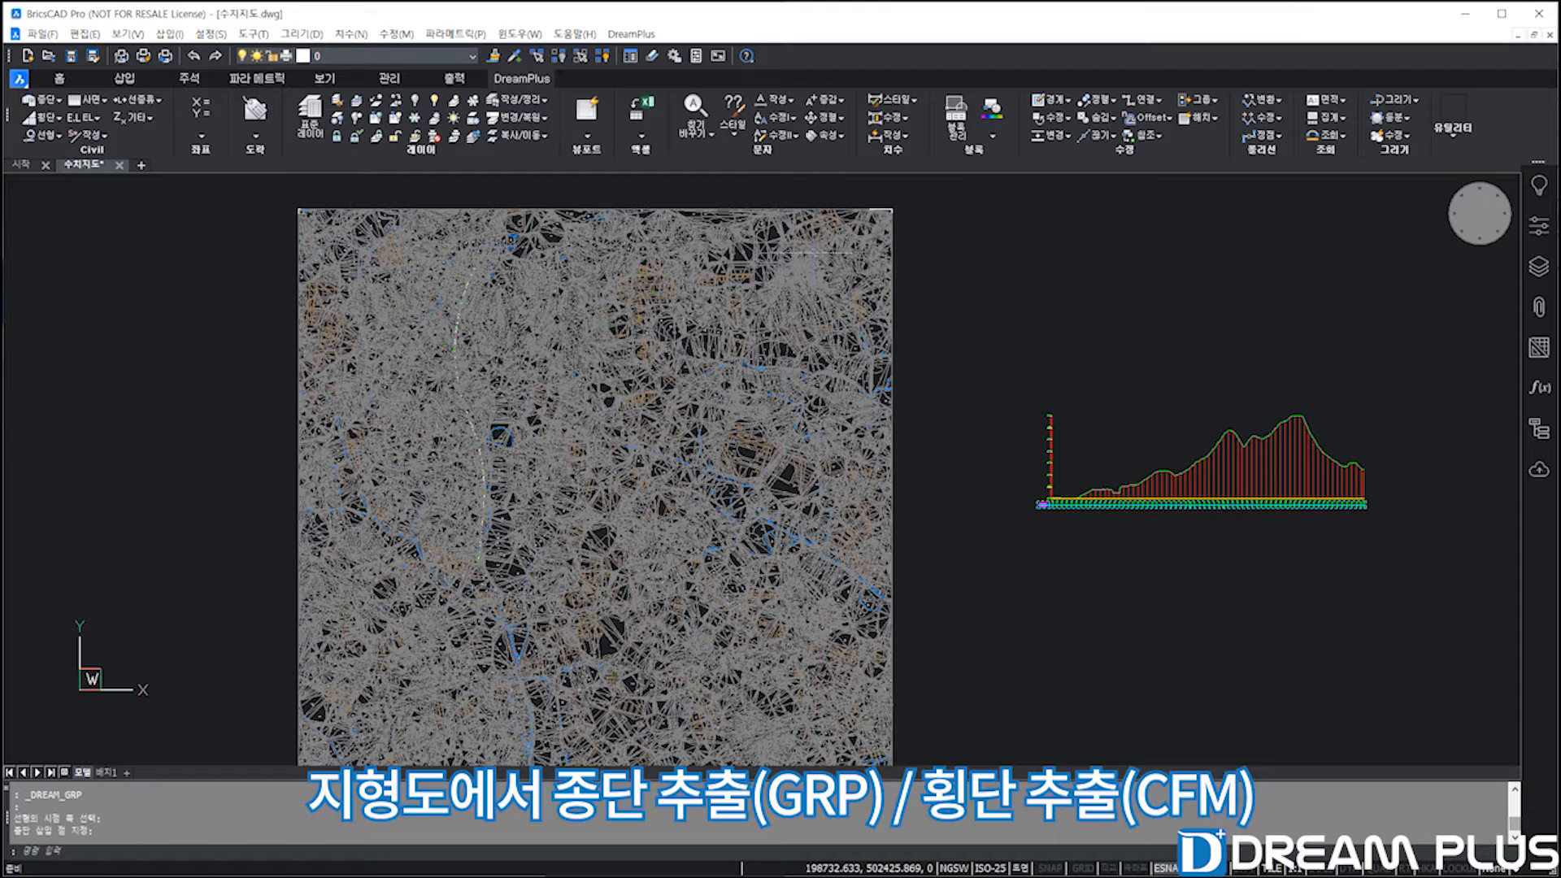
# Run the topographic cross-section extraction (CFM) for multiple sections at a 20 m STA interval, extracting 50 m on each side.
pyautogui.click(631, 33)
pyautogui.moveTo(644, 55)
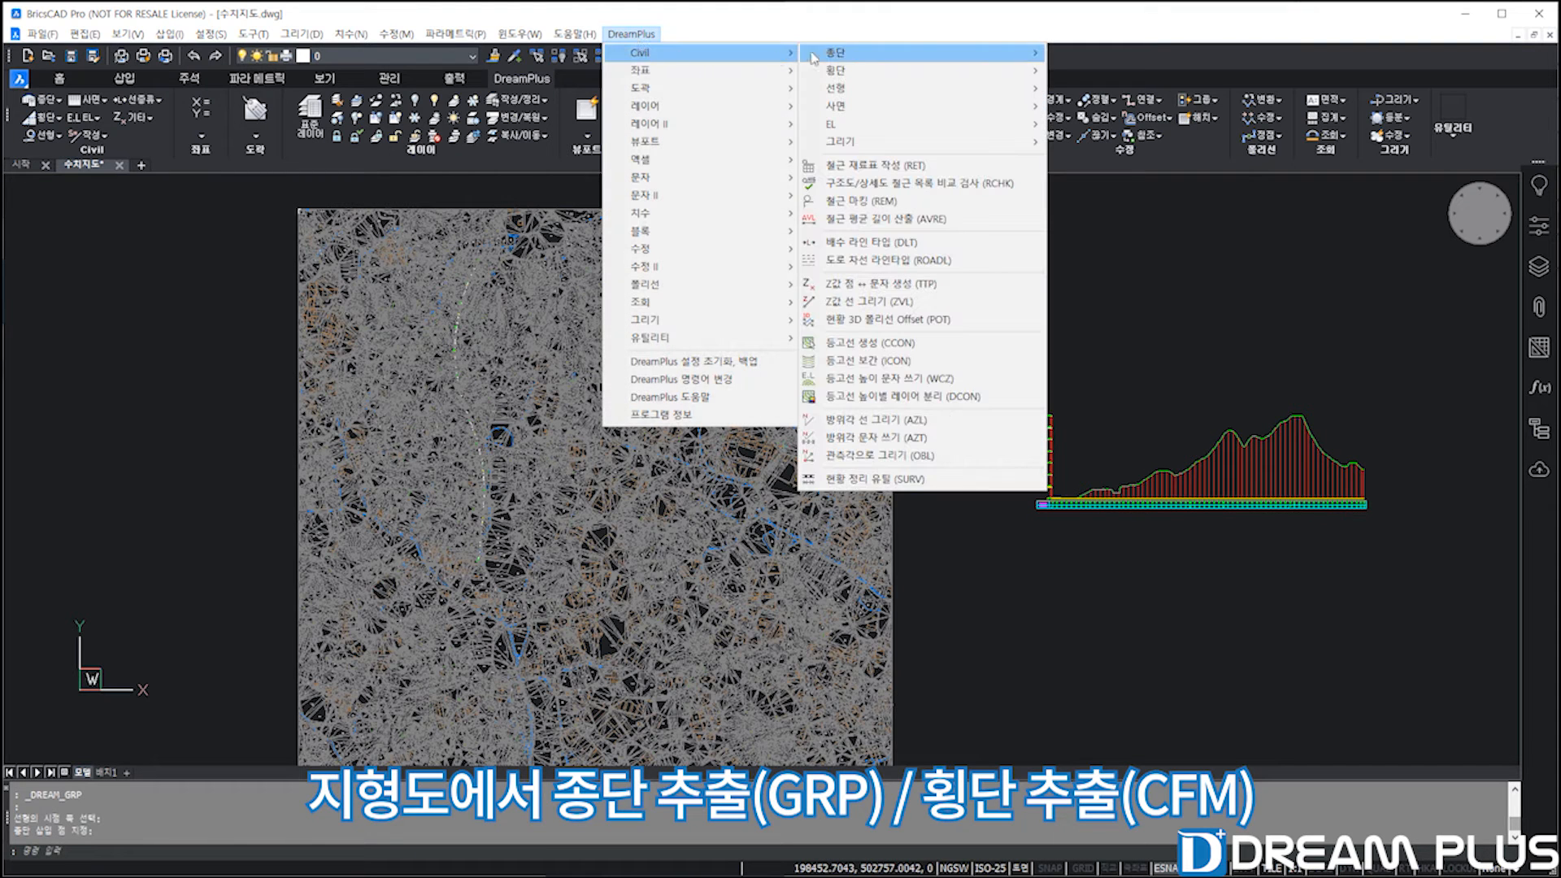
pyautogui.moveTo(850, 72)
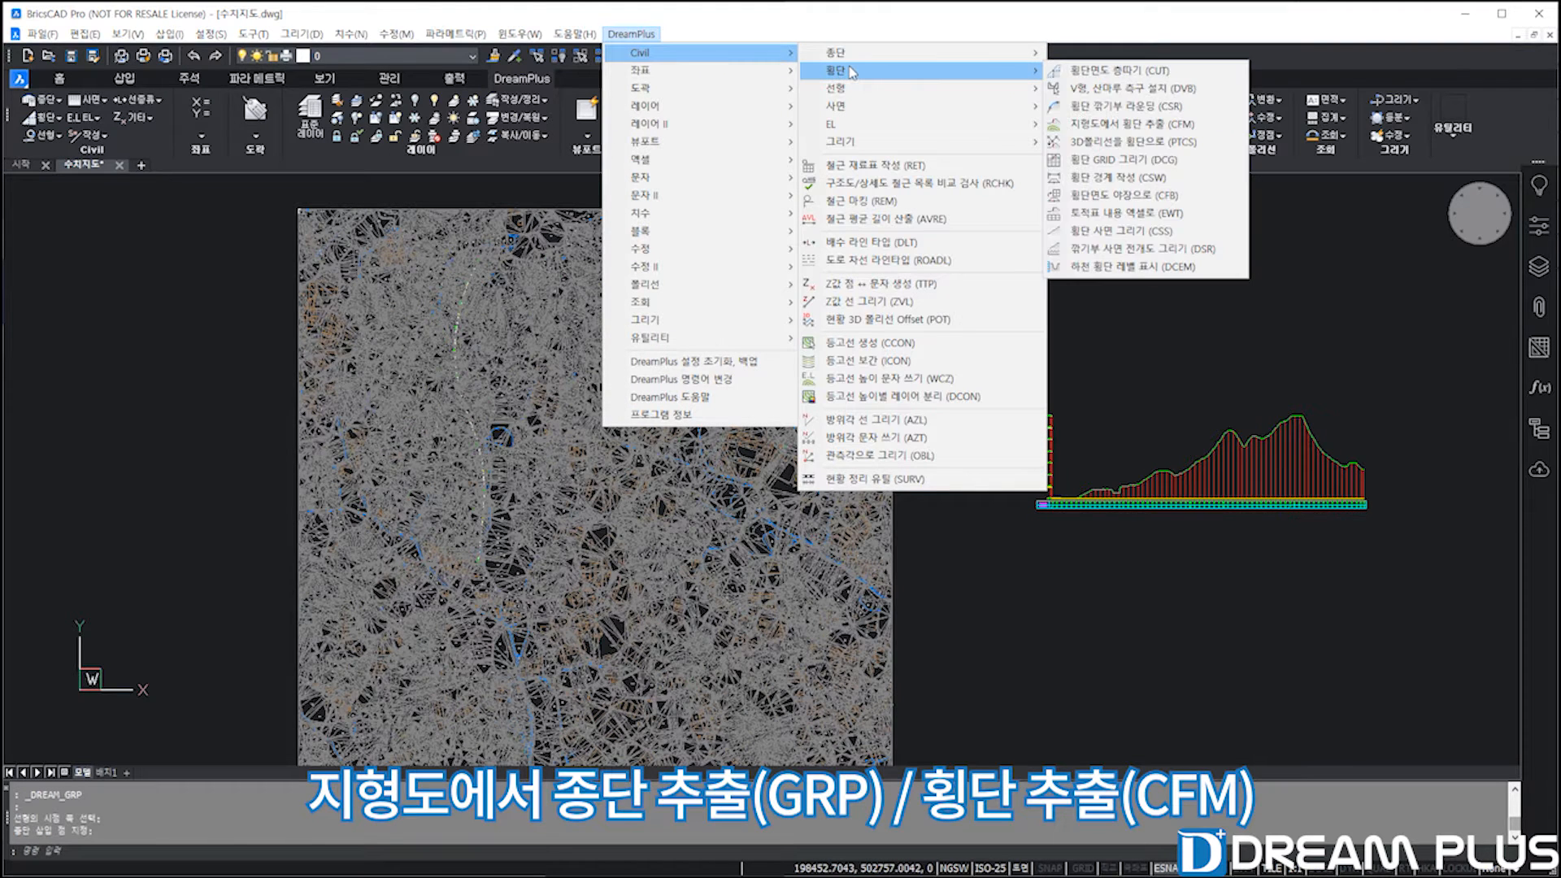
pyautogui.click(1138, 124)
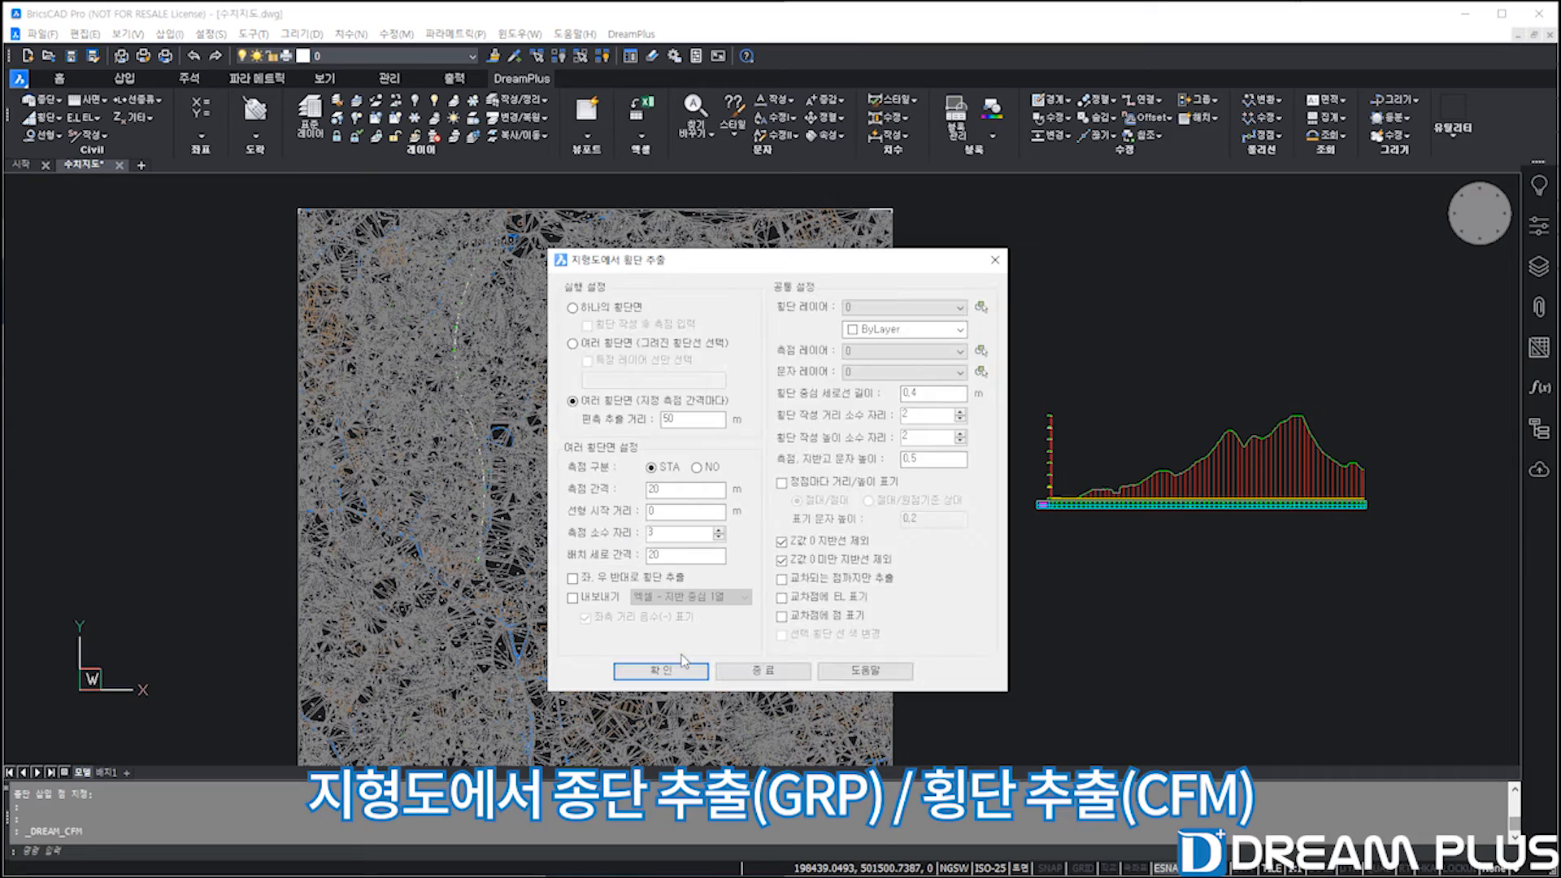
pyautogui.click(682, 666)
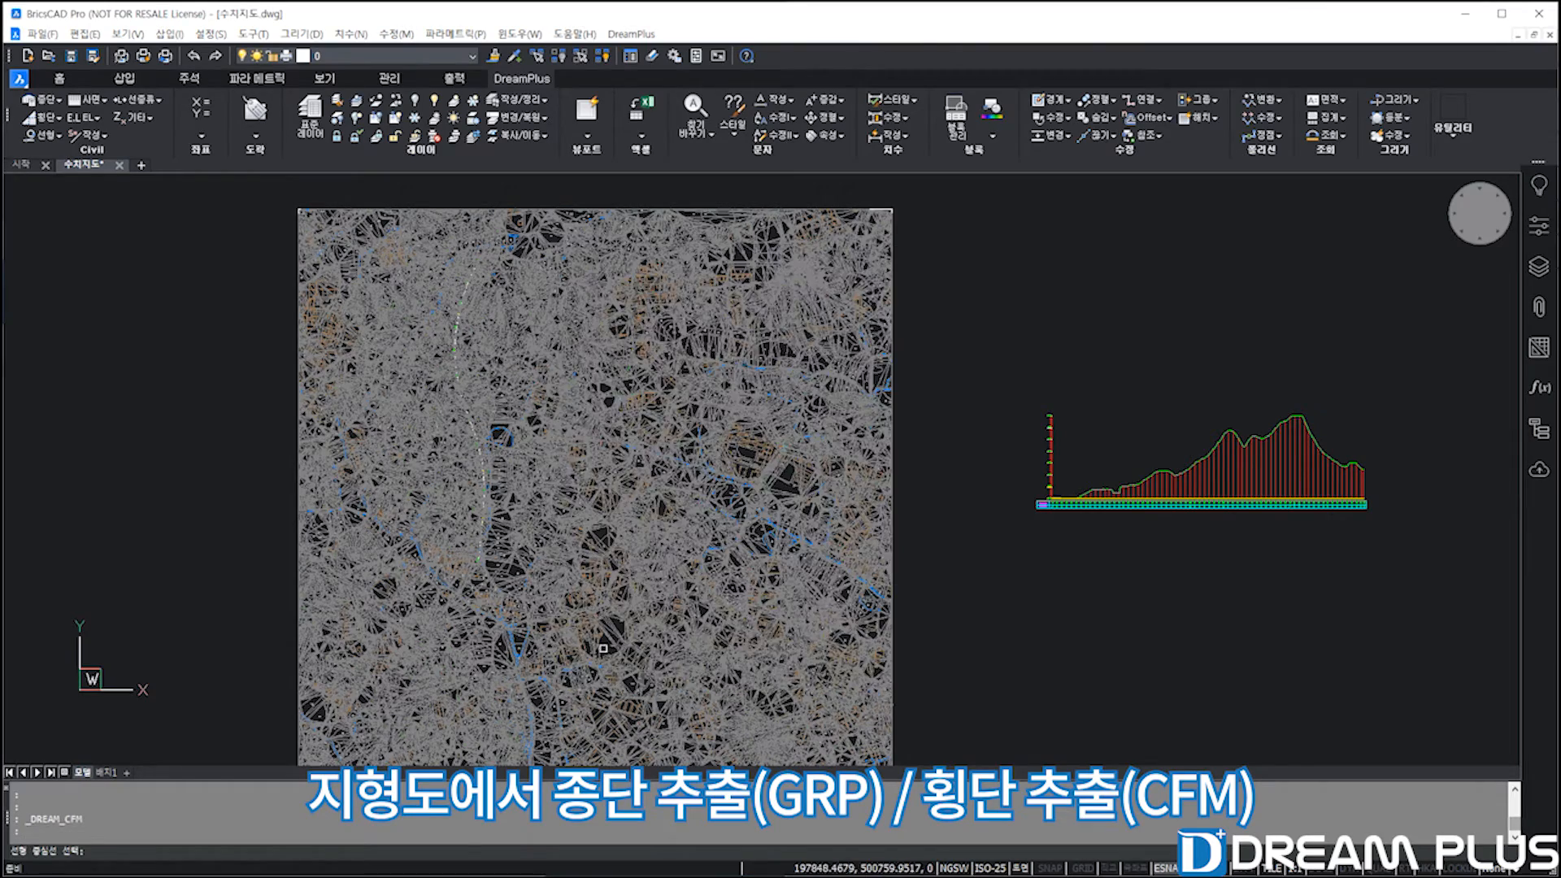
# Use the route polyline as the centerline, accept its direction and place the cross sections in the empty area east of the map.
pyautogui.scroll(5, 491, 551)
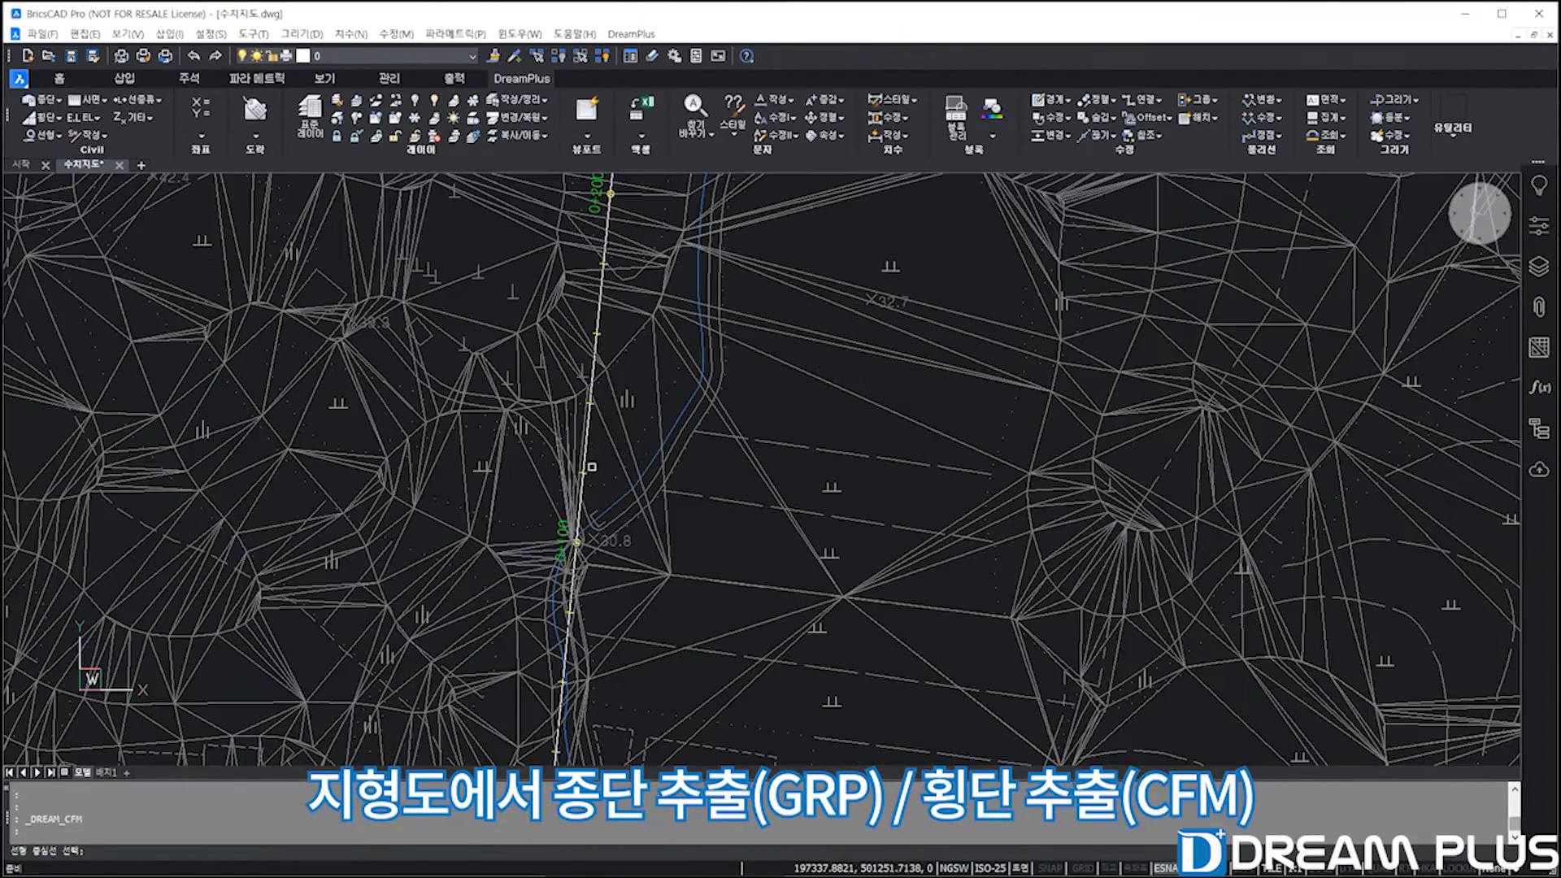
pyautogui.click(584, 456)
pyautogui.press('Return')
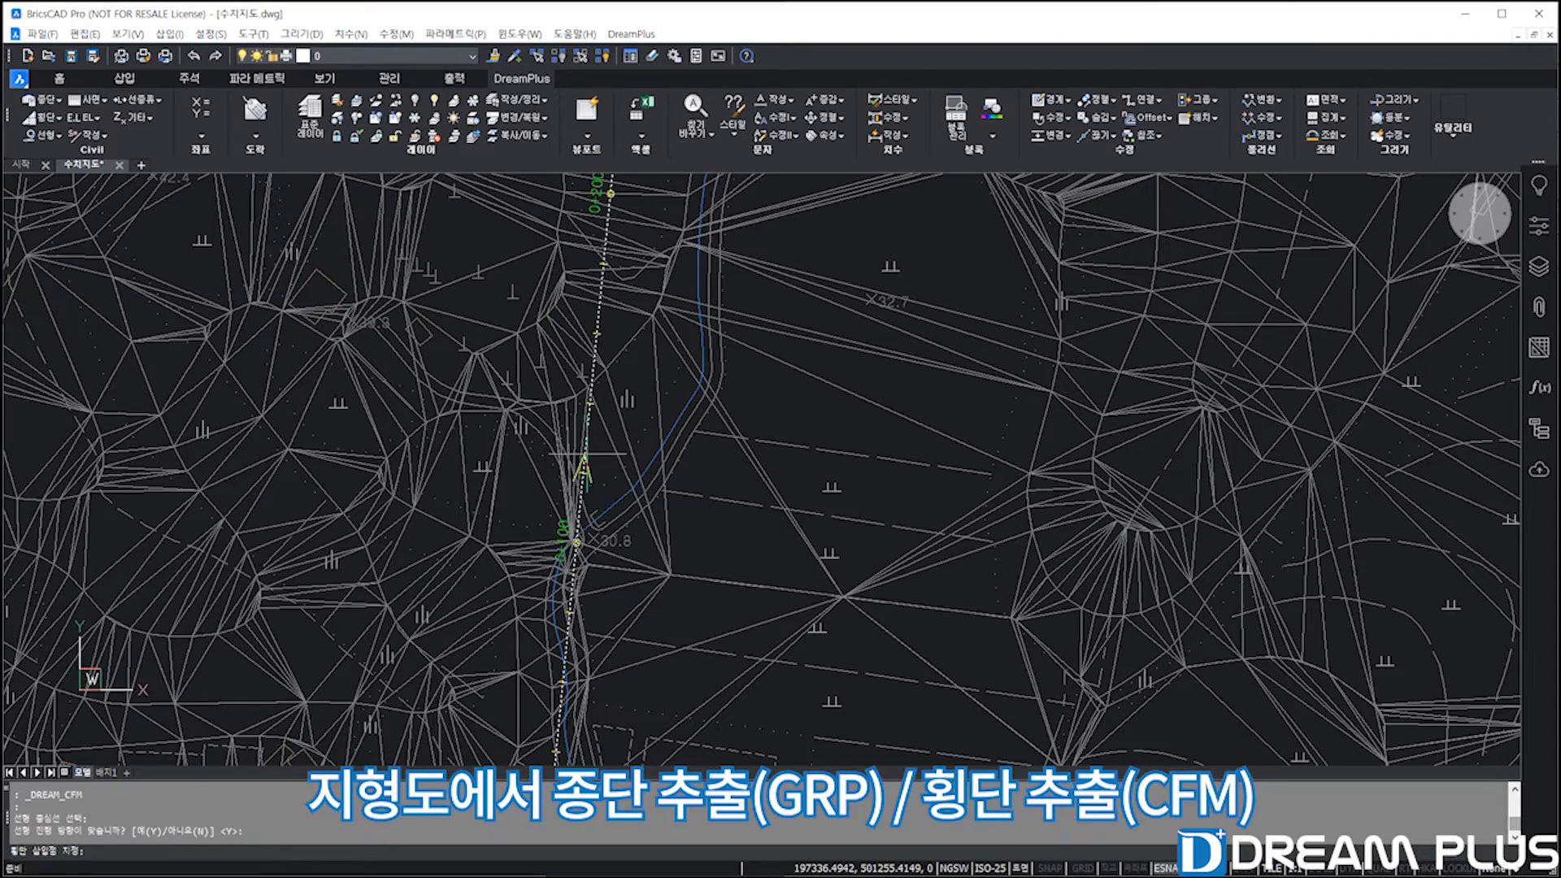
pyautogui.scroll(-6, 585, 453)
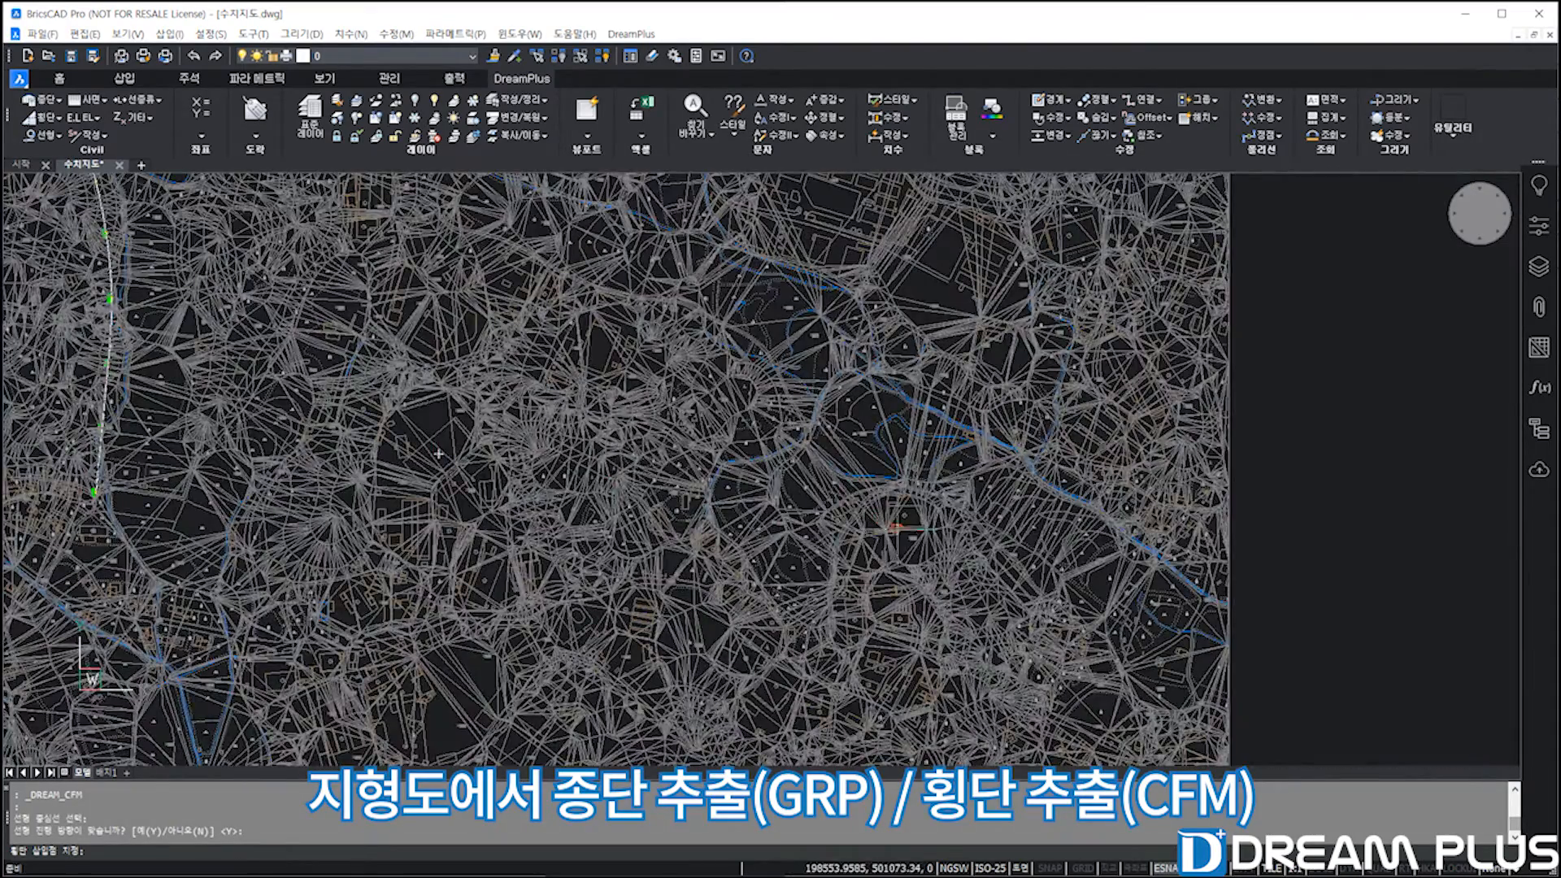
pyautogui.scroll(-1, 897, 527)
pyautogui.moveTo(1240, 550); pyautogui.dragTo(955, 539, button='middle')
pyautogui.click(975, 530)
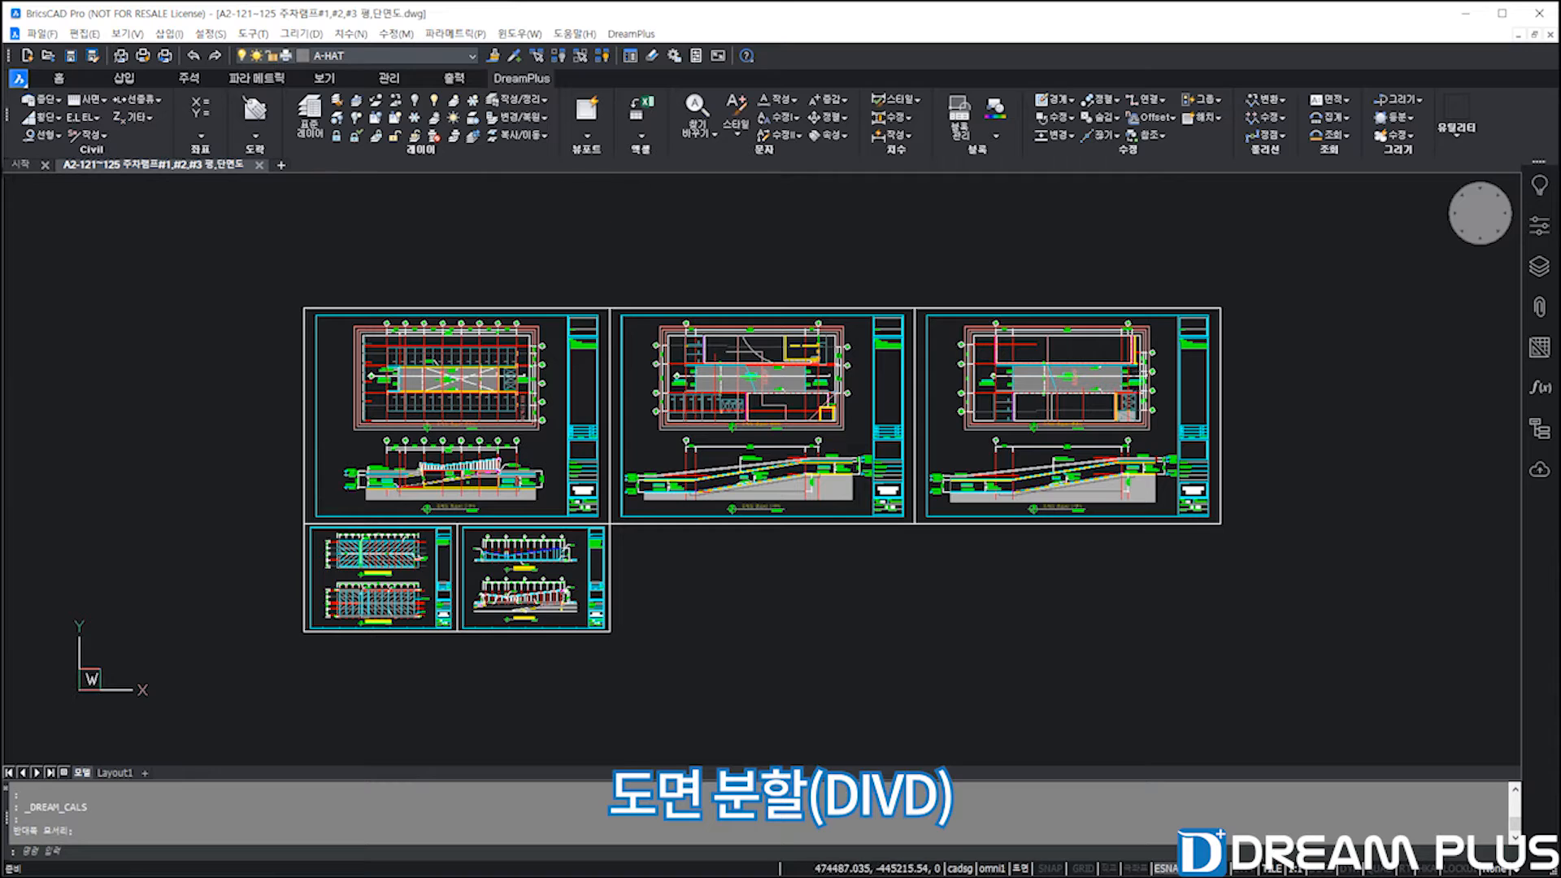
# Start the drawing split (DIVD) with title frame or specific block (도곽, 특정 블록) as the split criterion.
pyautogui.click(259, 137)
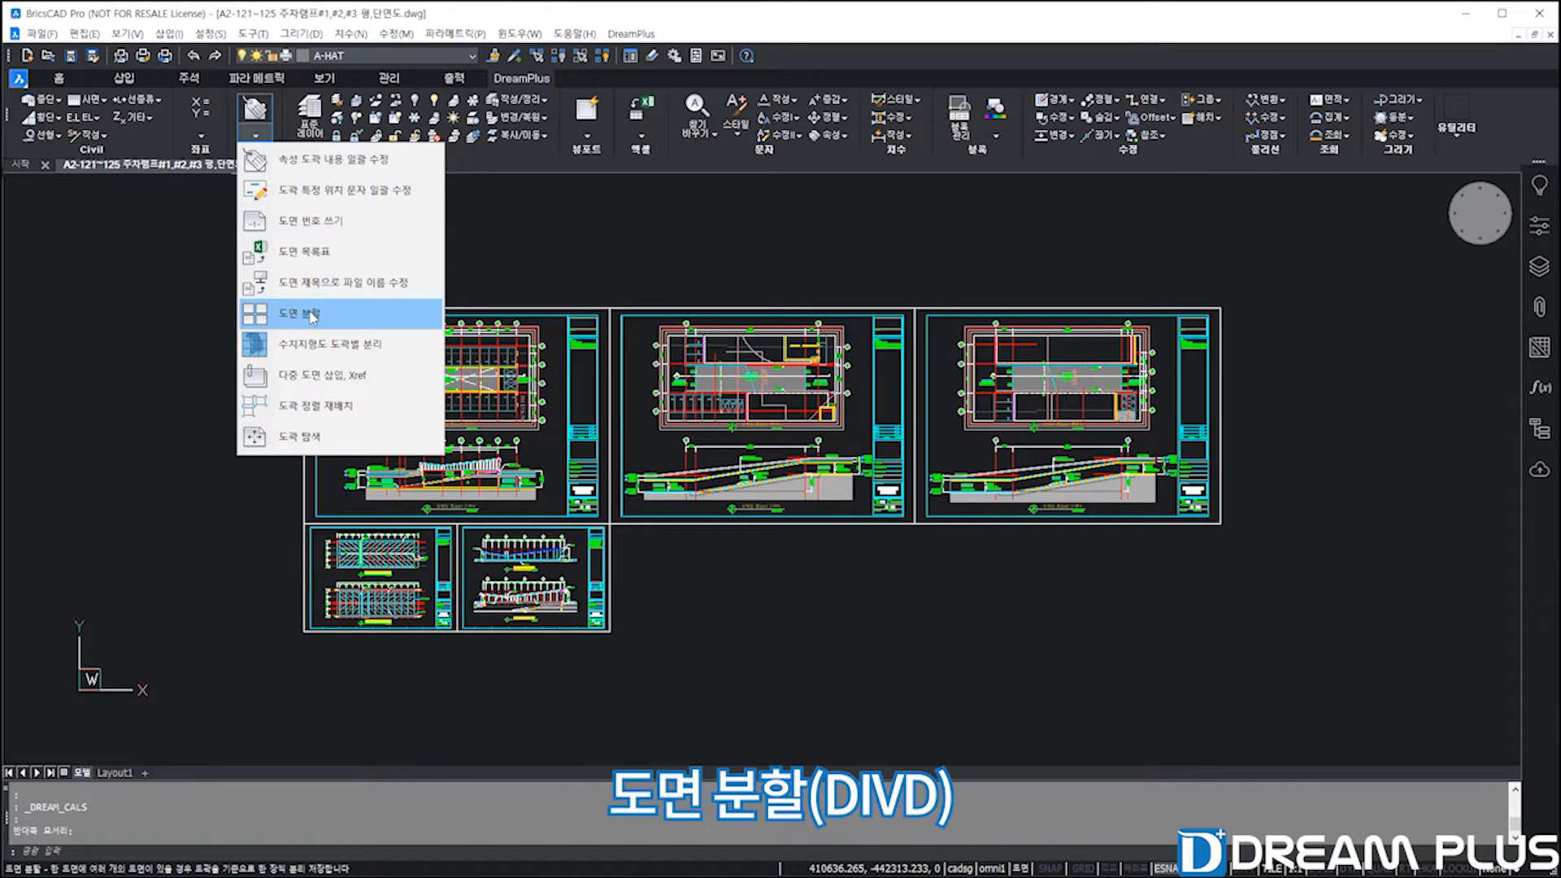
pyautogui.click(311, 315)
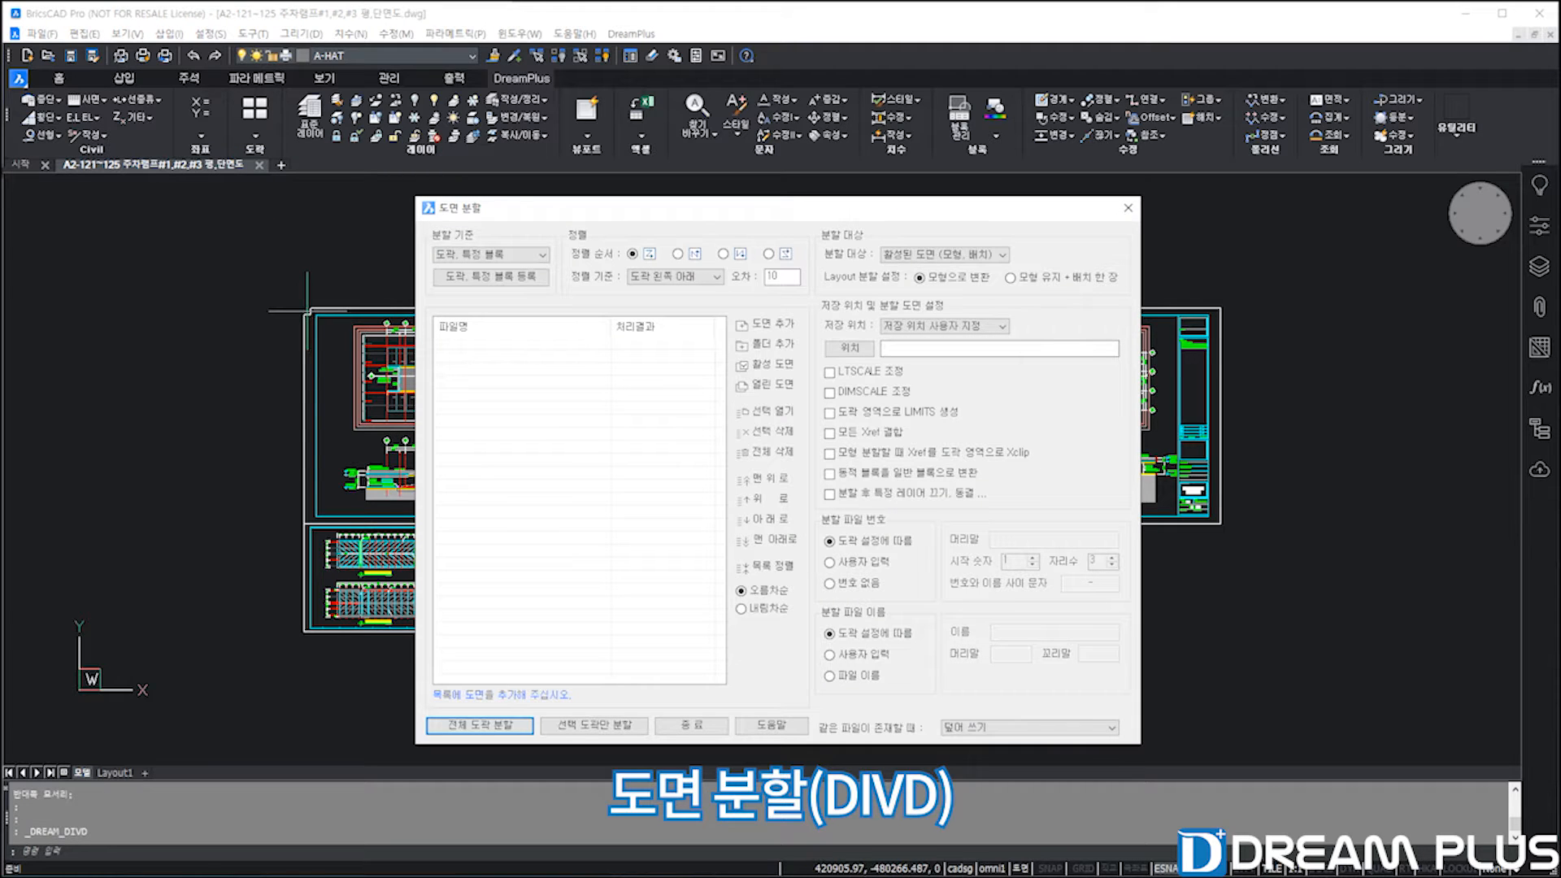
pyautogui.click(543, 256)
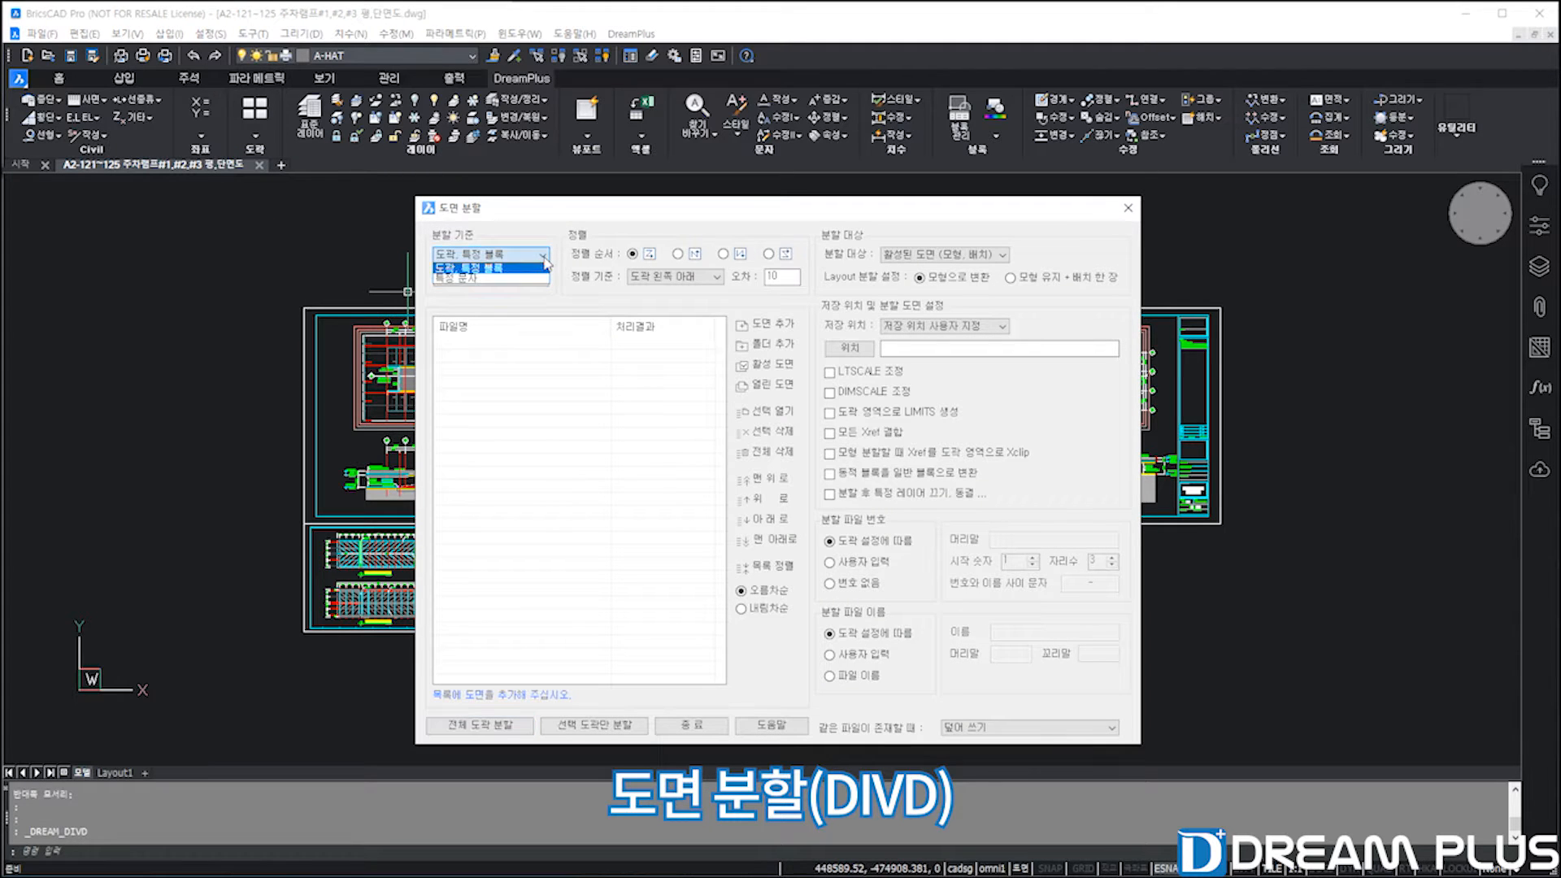
pyautogui.click(528, 268)
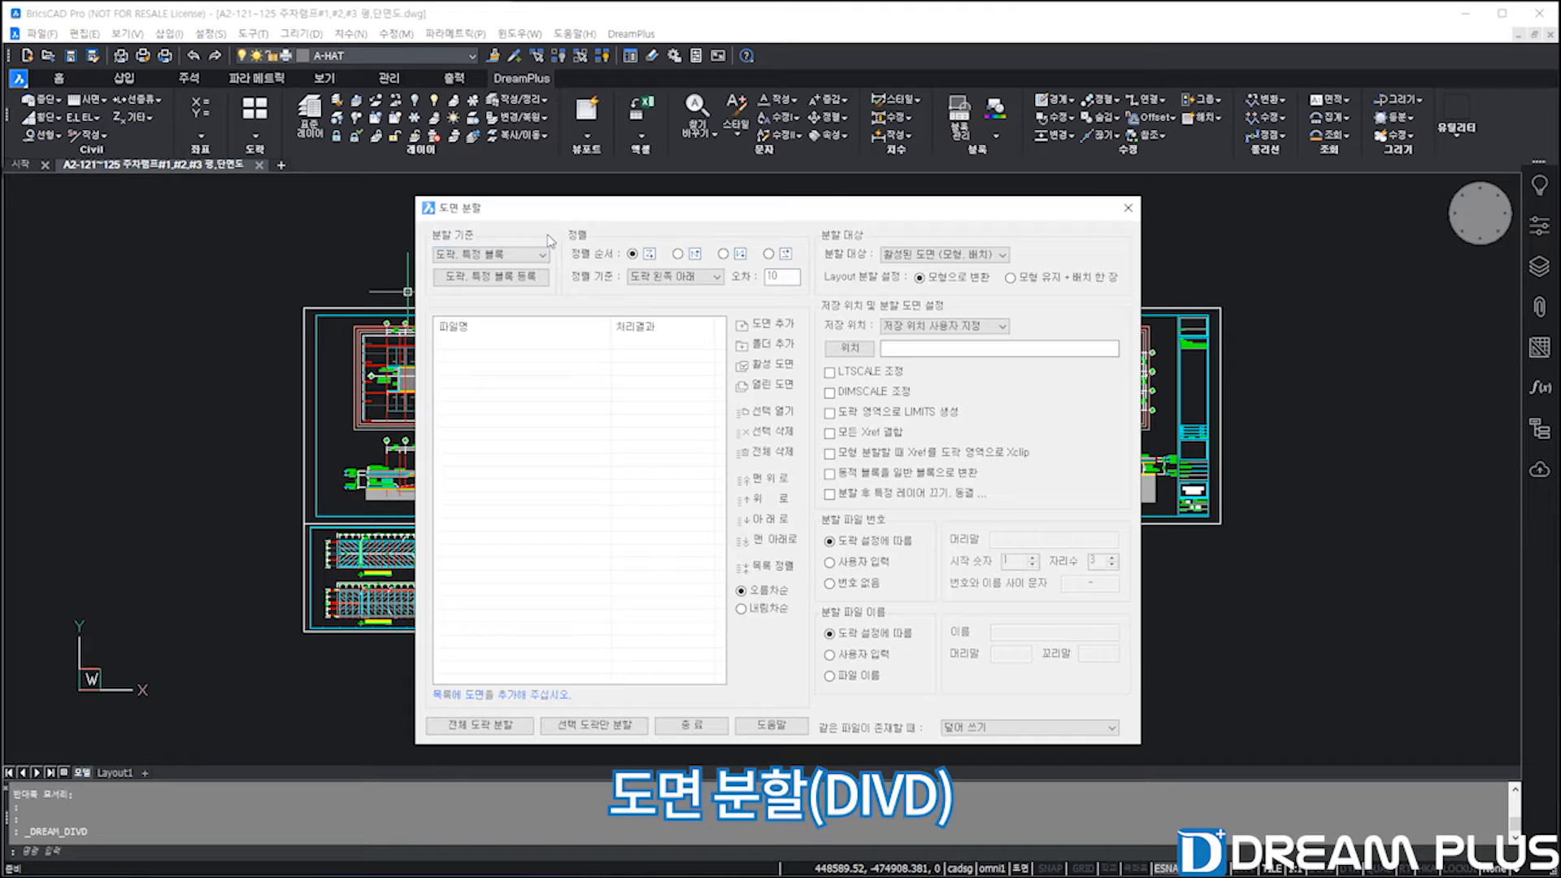
# Register the FORM-건축 title frame block, specifying the split area by the outer corners of the first sheet.
pyautogui.click(529, 277)
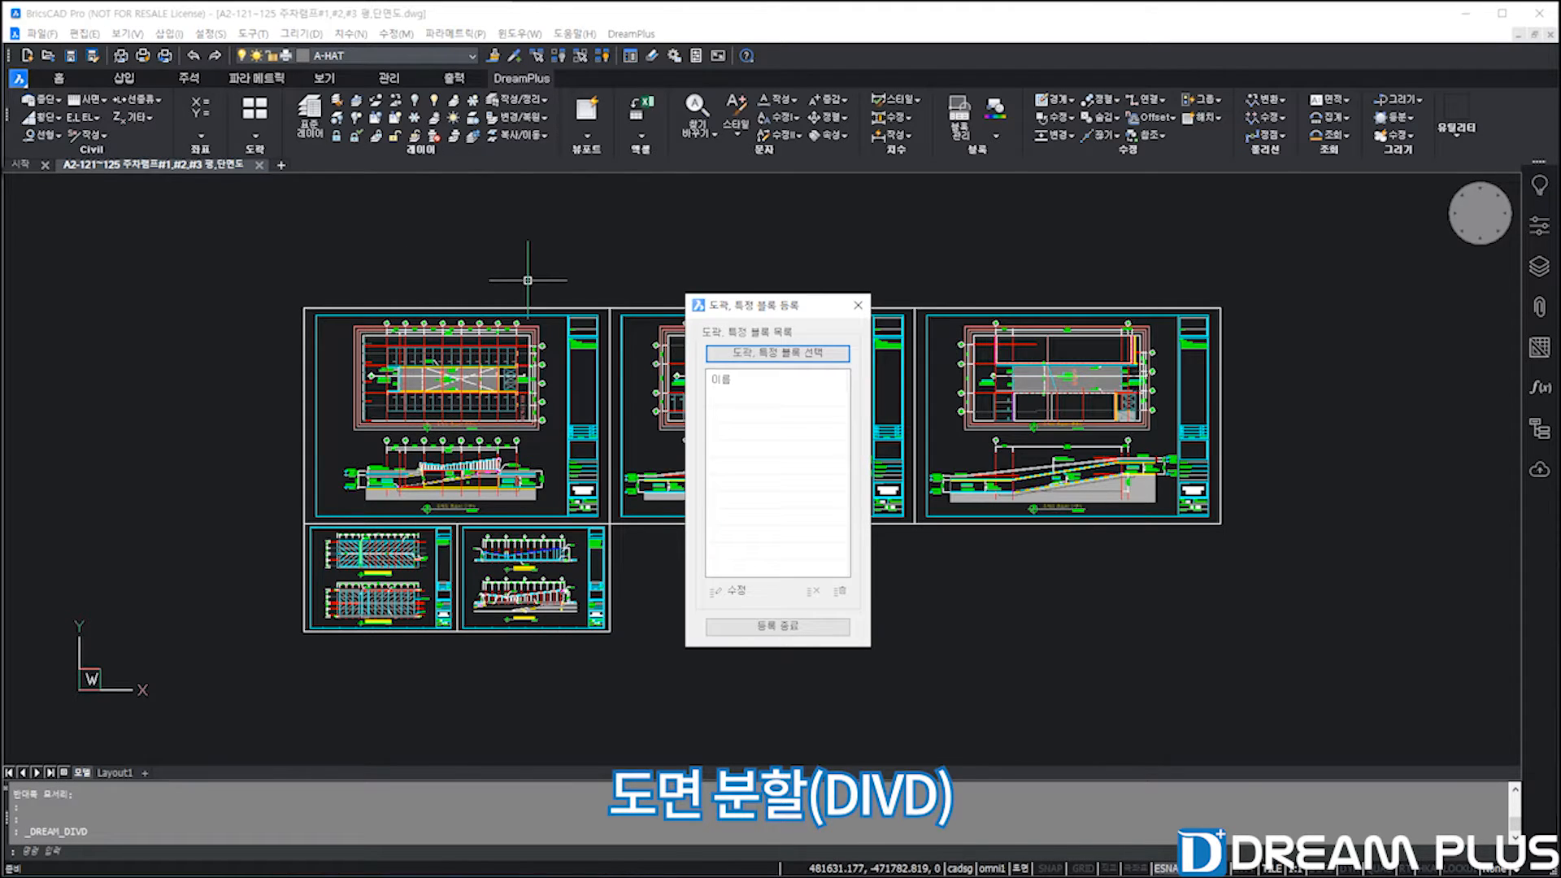
pyautogui.click(754, 354)
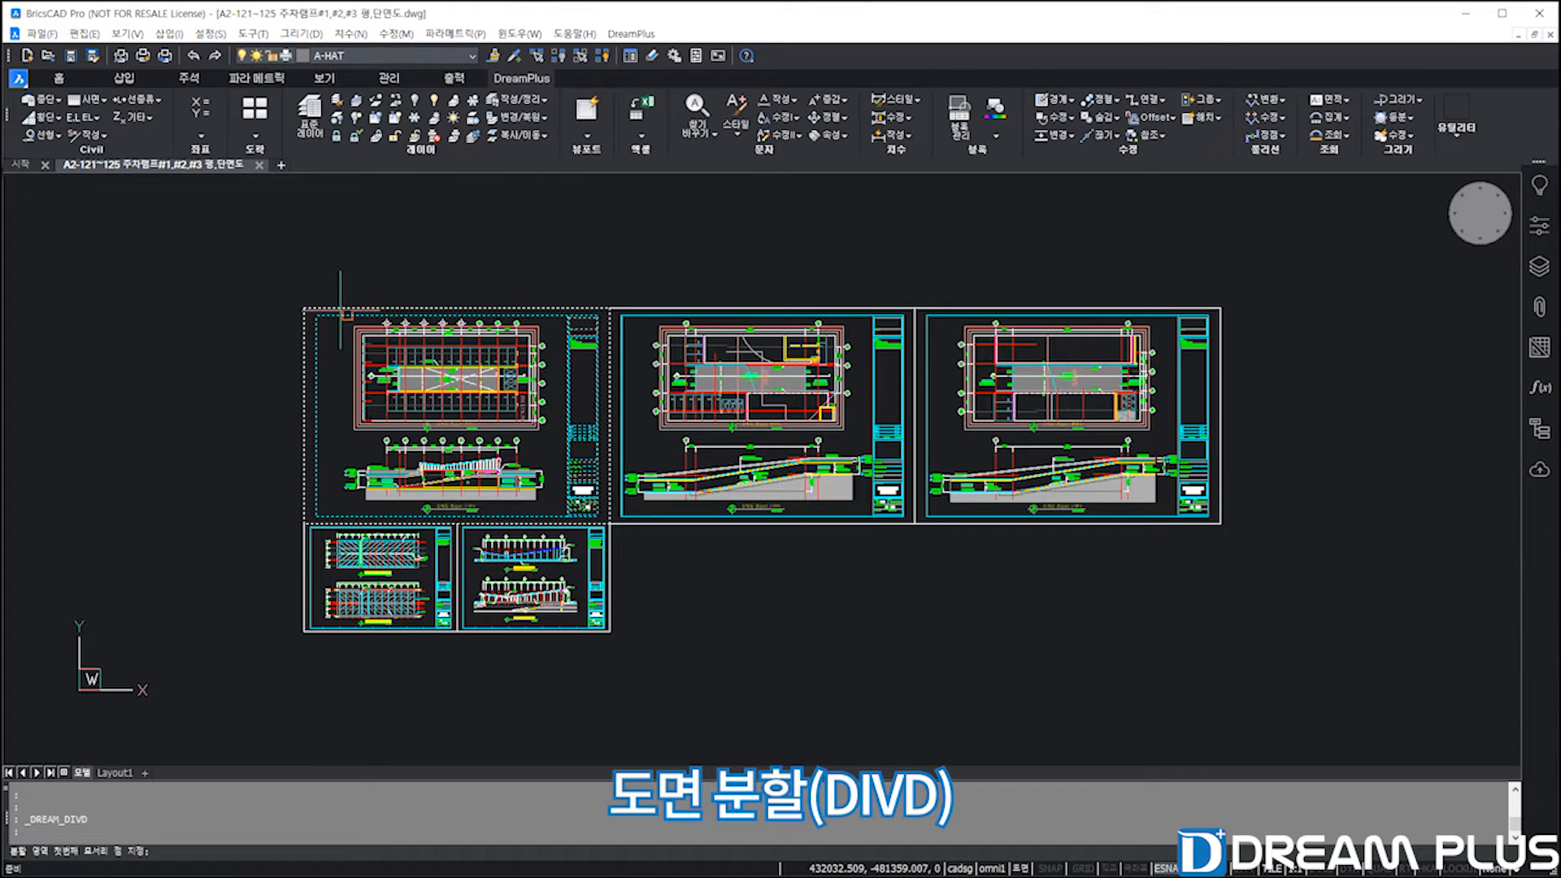
pyautogui.scroll(1, 309, 313)
pyautogui.scroll(3, 736, 594)
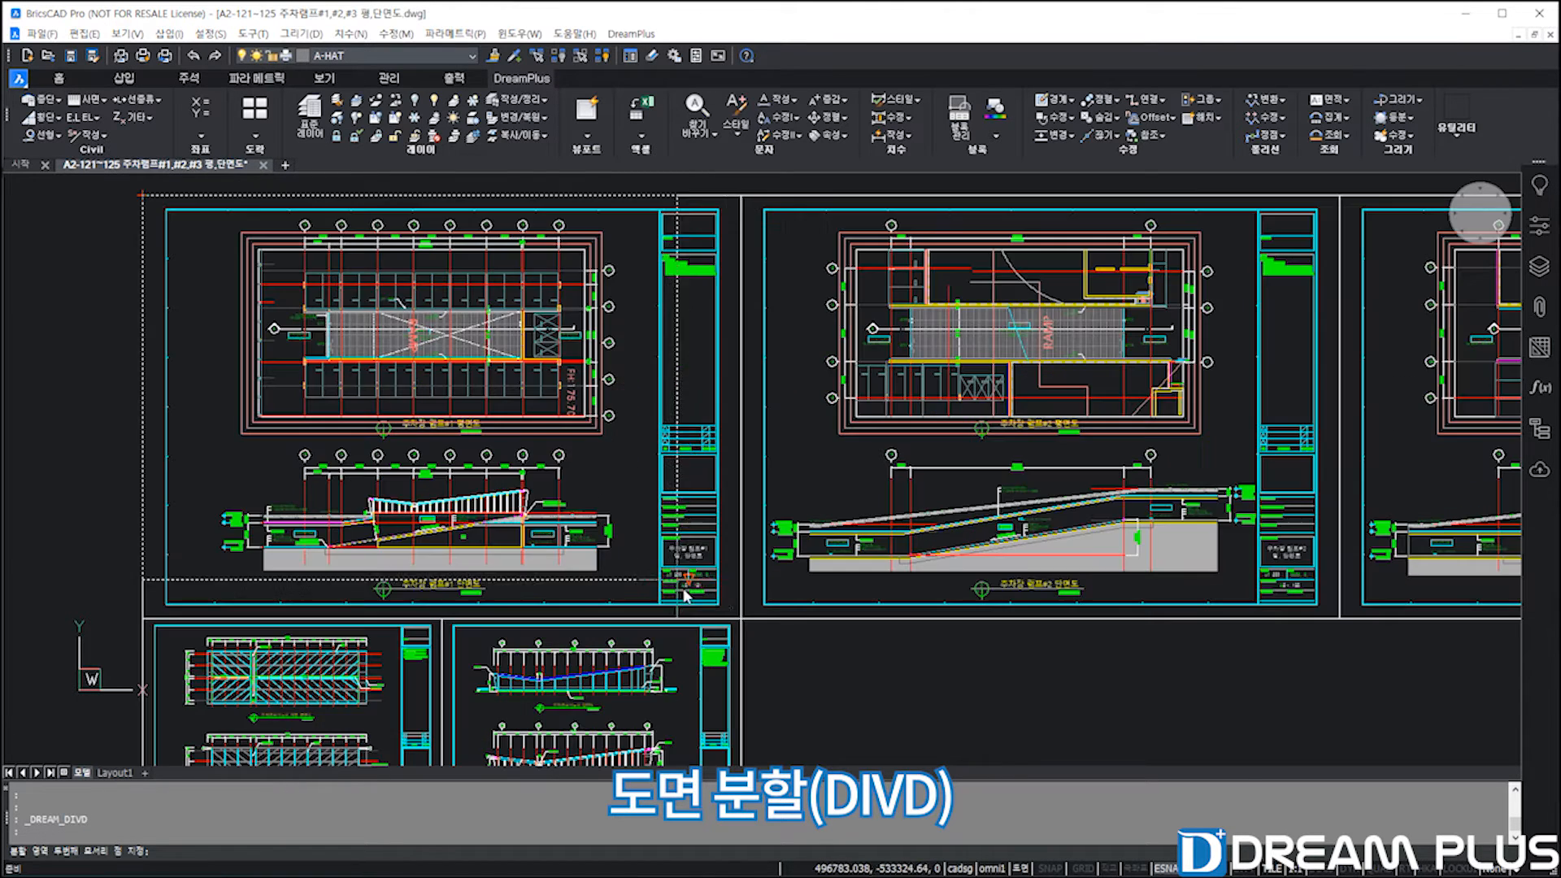
pyautogui.click(740, 591)
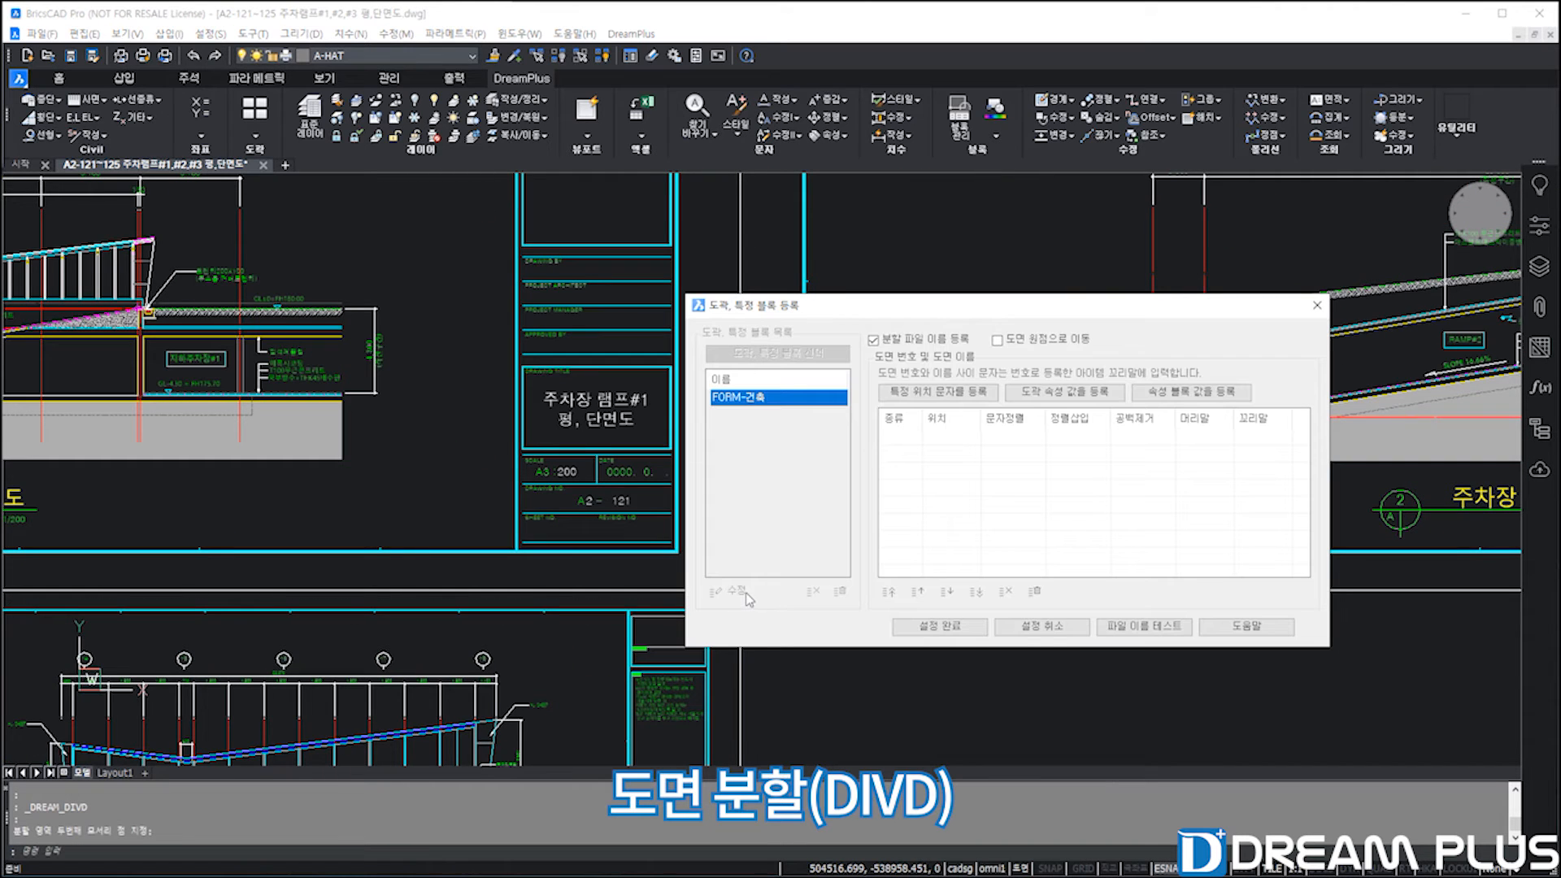
# Add a specific-position text item for the split file name, covering the DRAWING NO. cell of the title block.
pyautogui.click(946, 394)
pyautogui.click(945, 394)
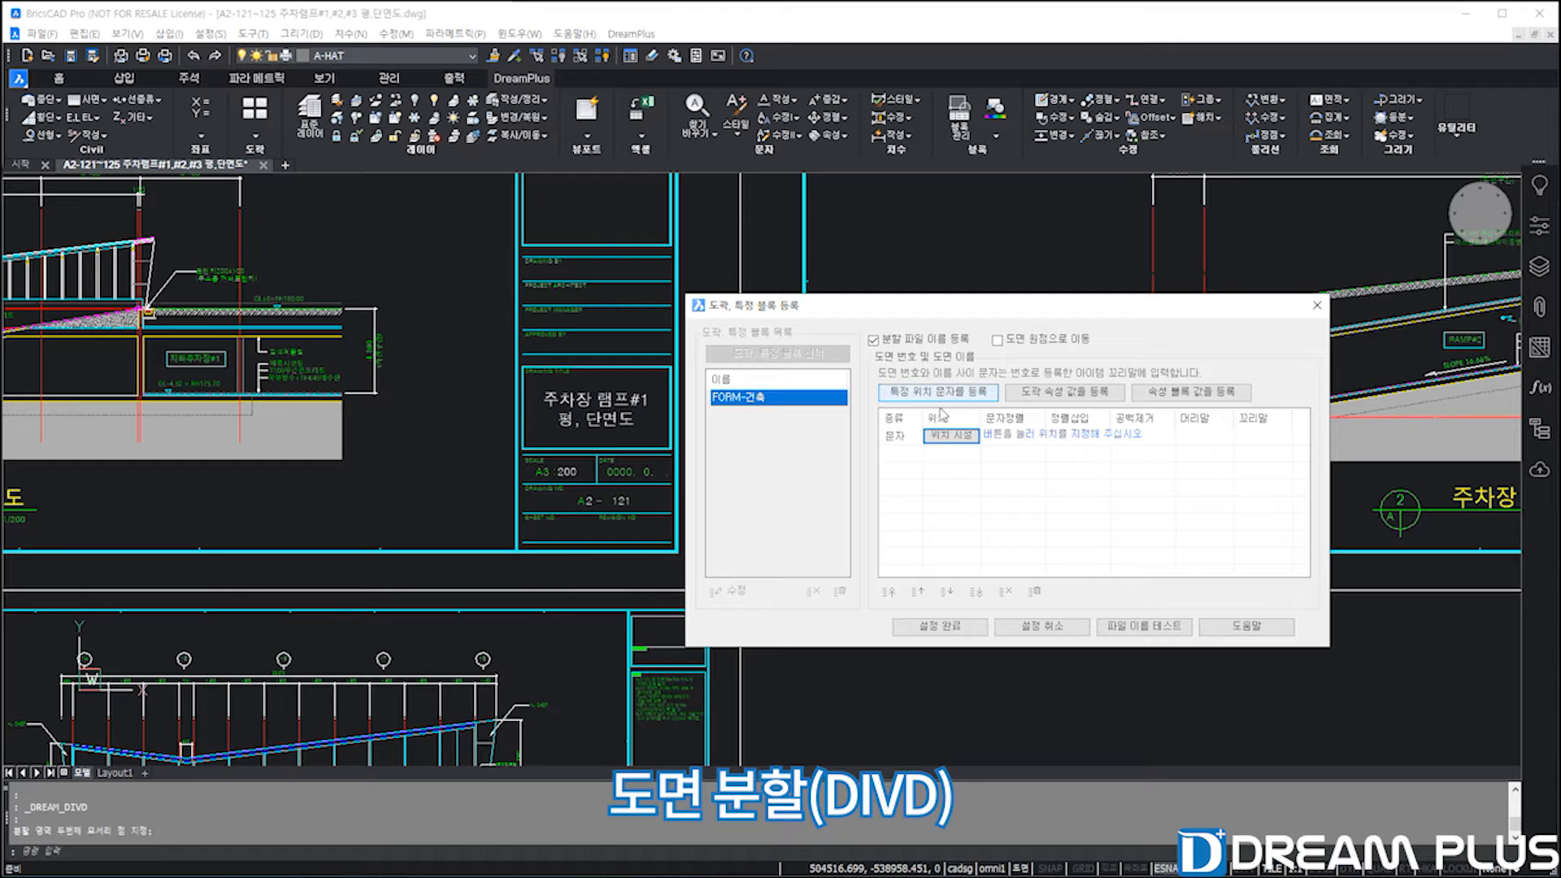
pyautogui.click(949, 435)
pyautogui.scroll(3, 551, 514)
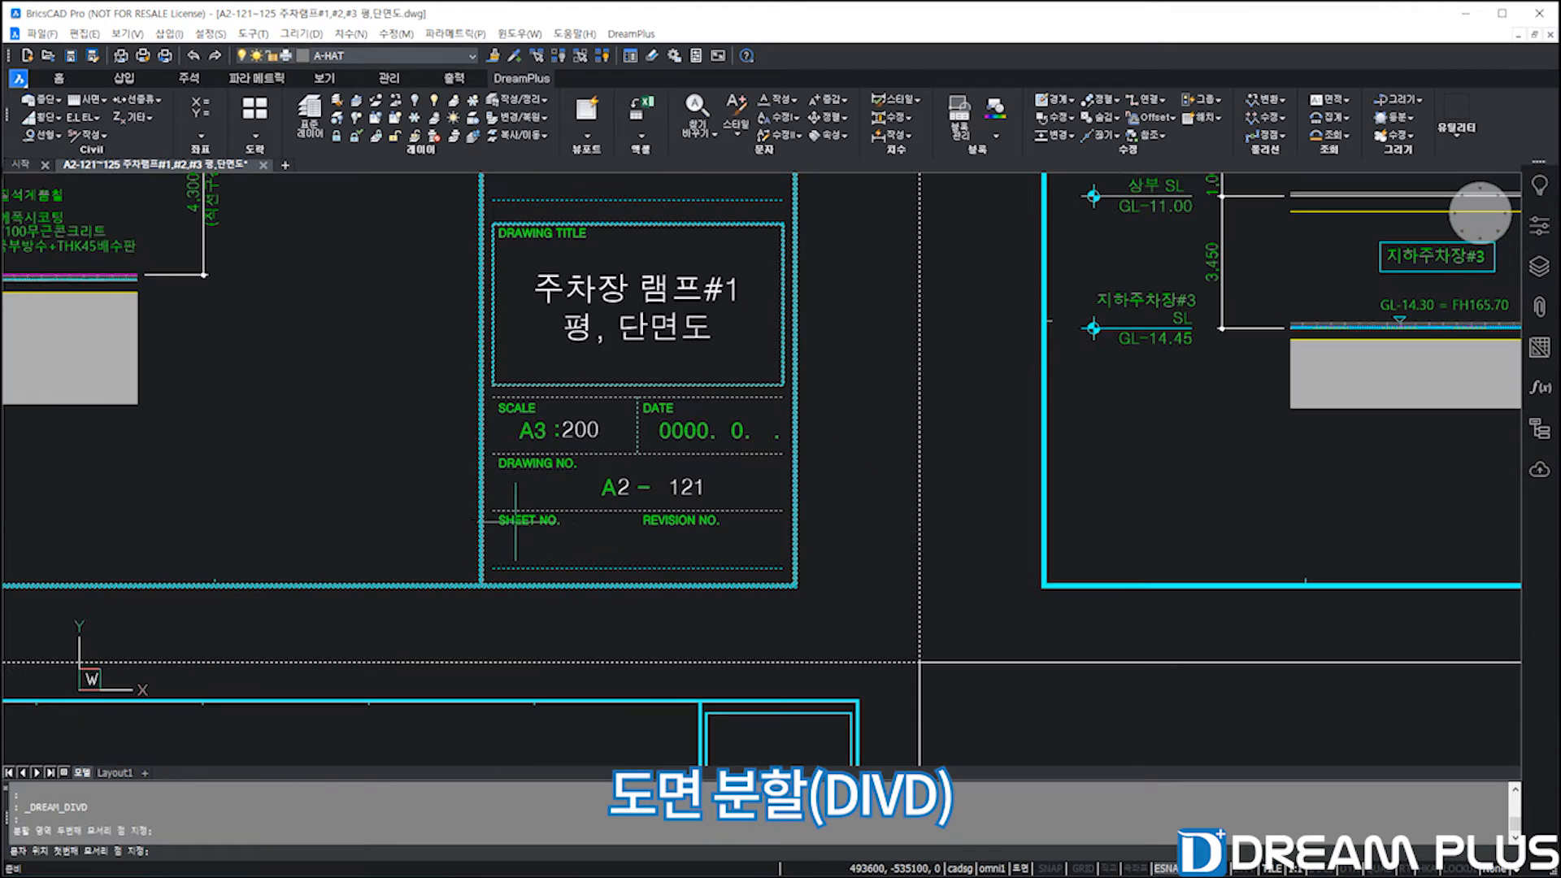
pyautogui.click(492, 512)
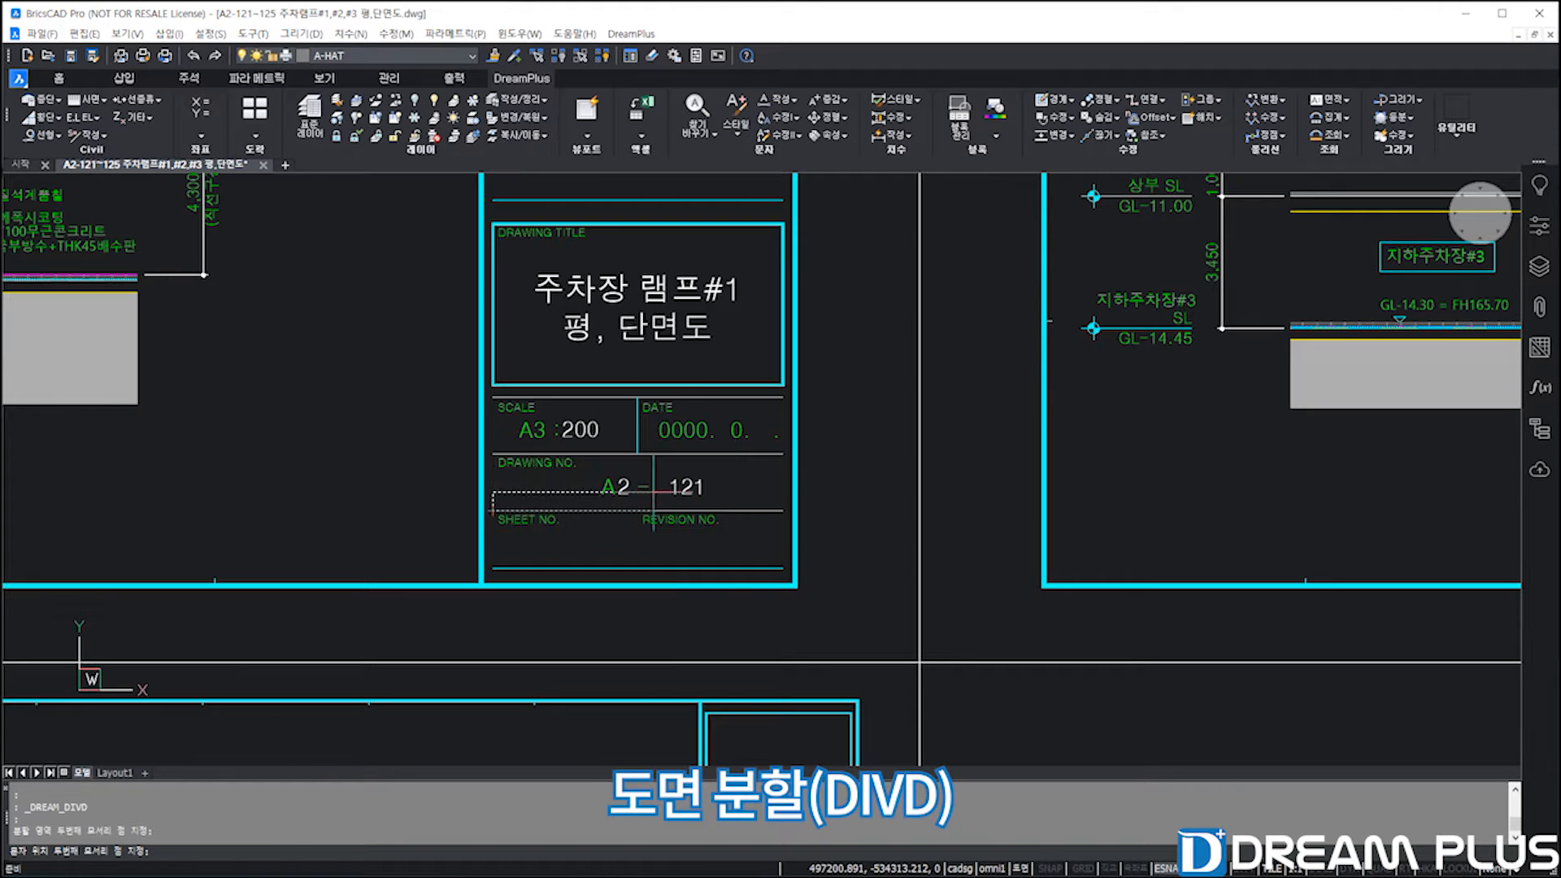
pyautogui.click(777, 460)
# Set the sort insertion text (정렬삽입) of the drawing number item to "-".
pyautogui.click(1096, 437)
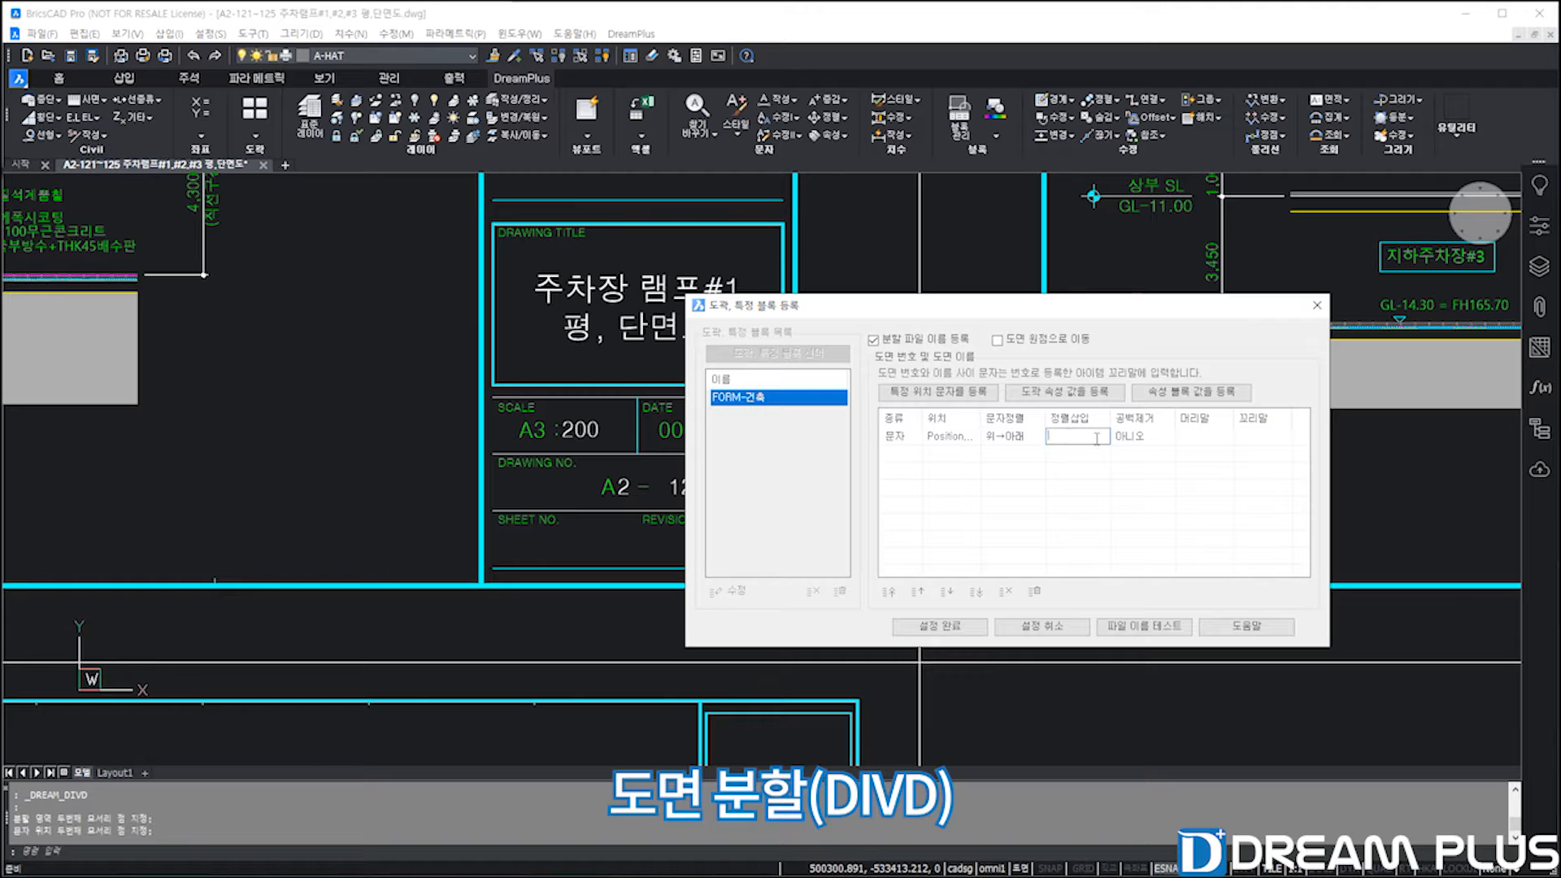
pyautogui.write('-')
pyautogui.click(1275, 436)
pyautogui.click(1276, 436)
# Add the DRAWING TITLE cell as a second name item with blank removal (공백제거) set to 예, and finish the block registration.
pyautogui.click(976, 393)
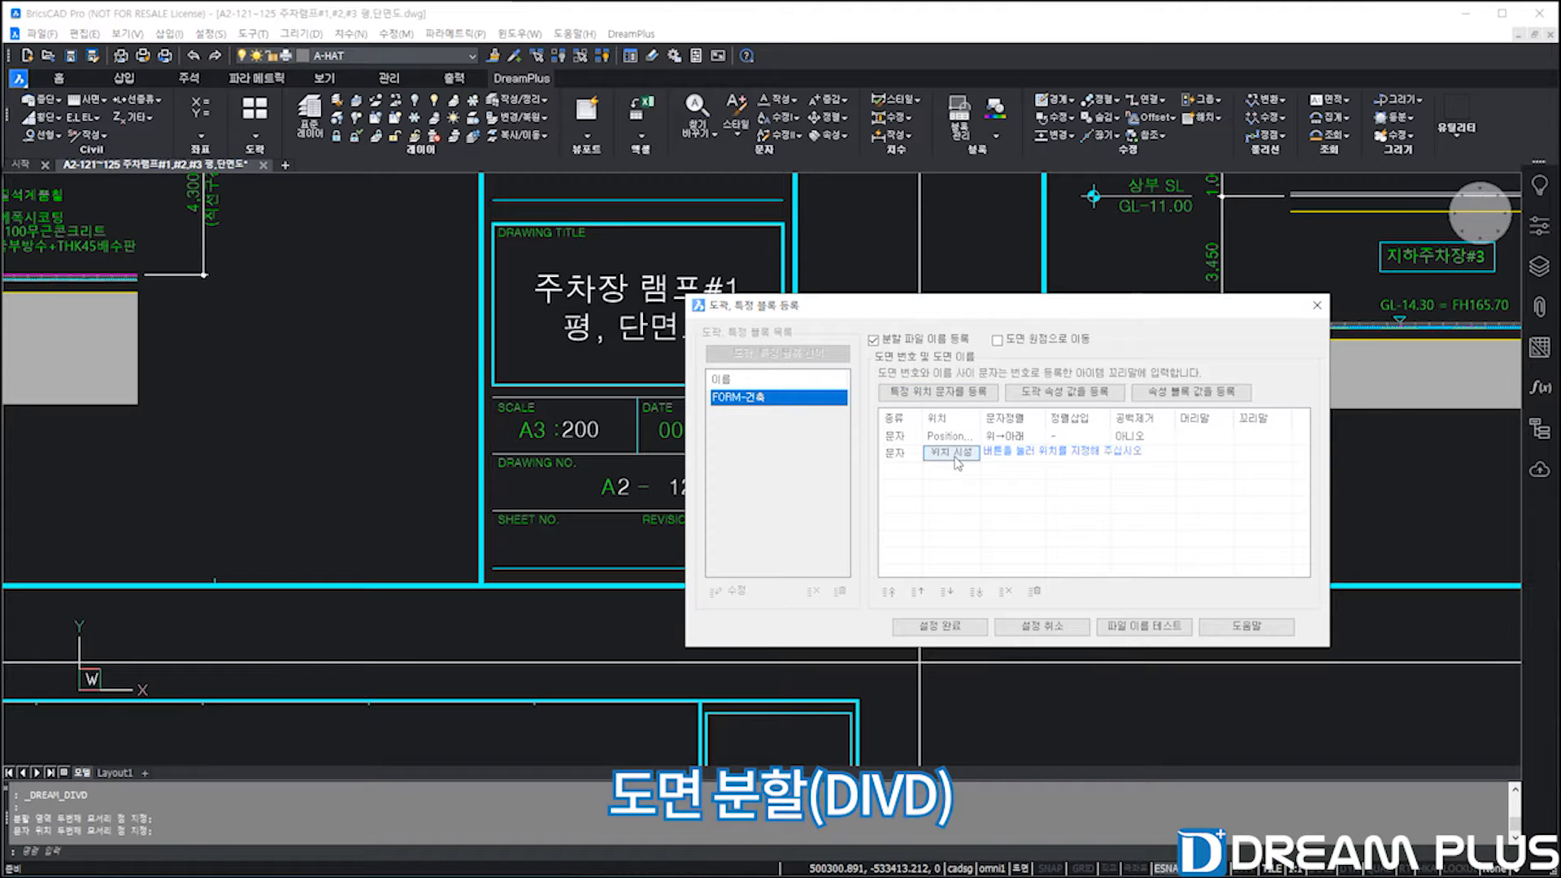
pyautogui.click(952, 456)
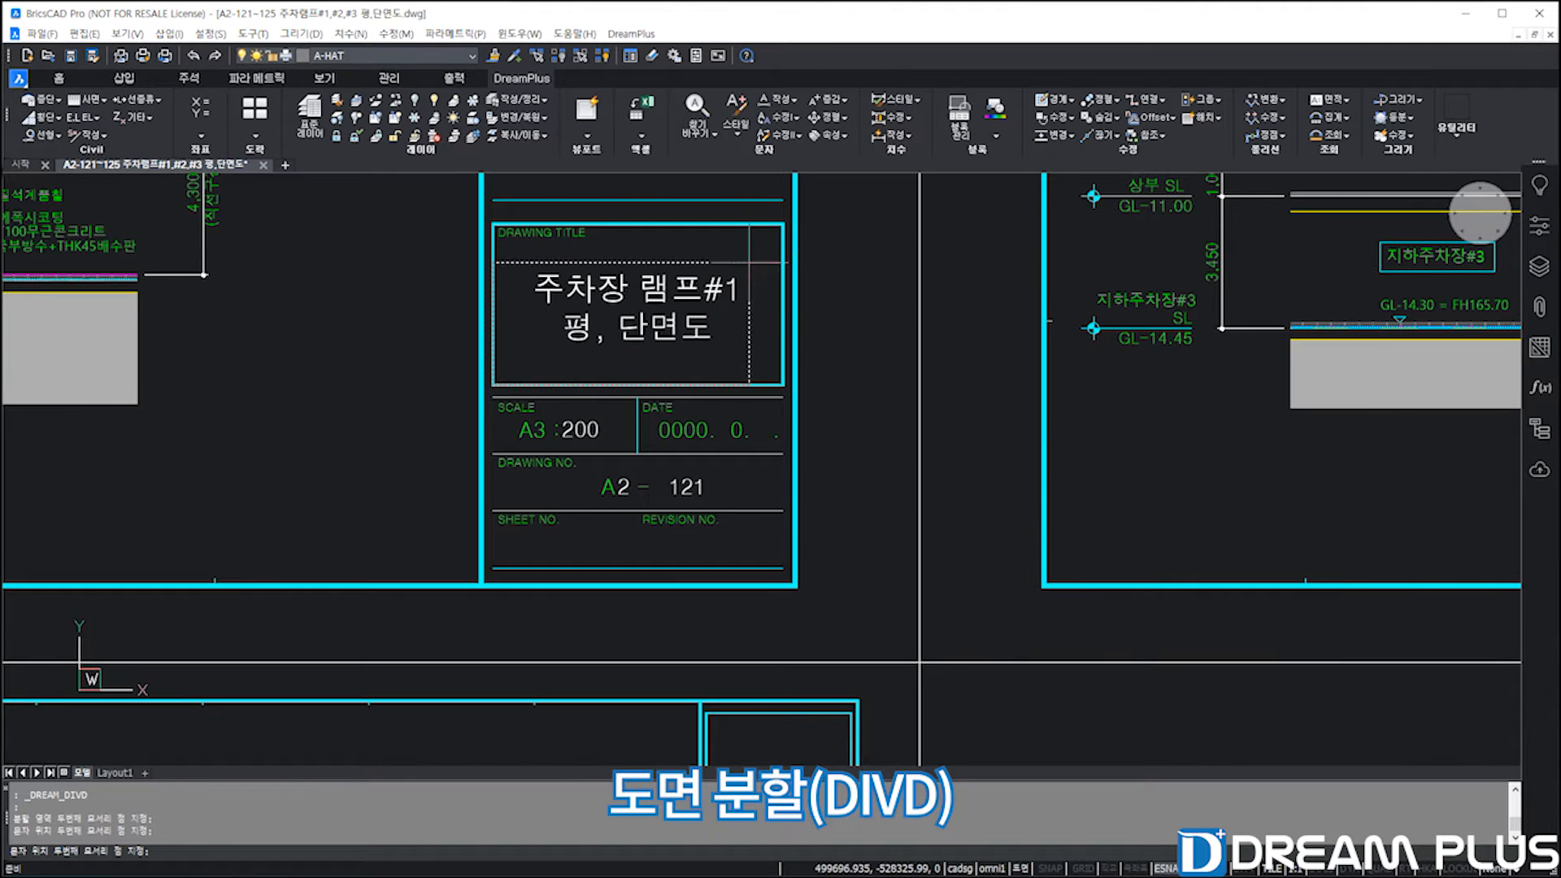
pyautogui.click(781, 222)
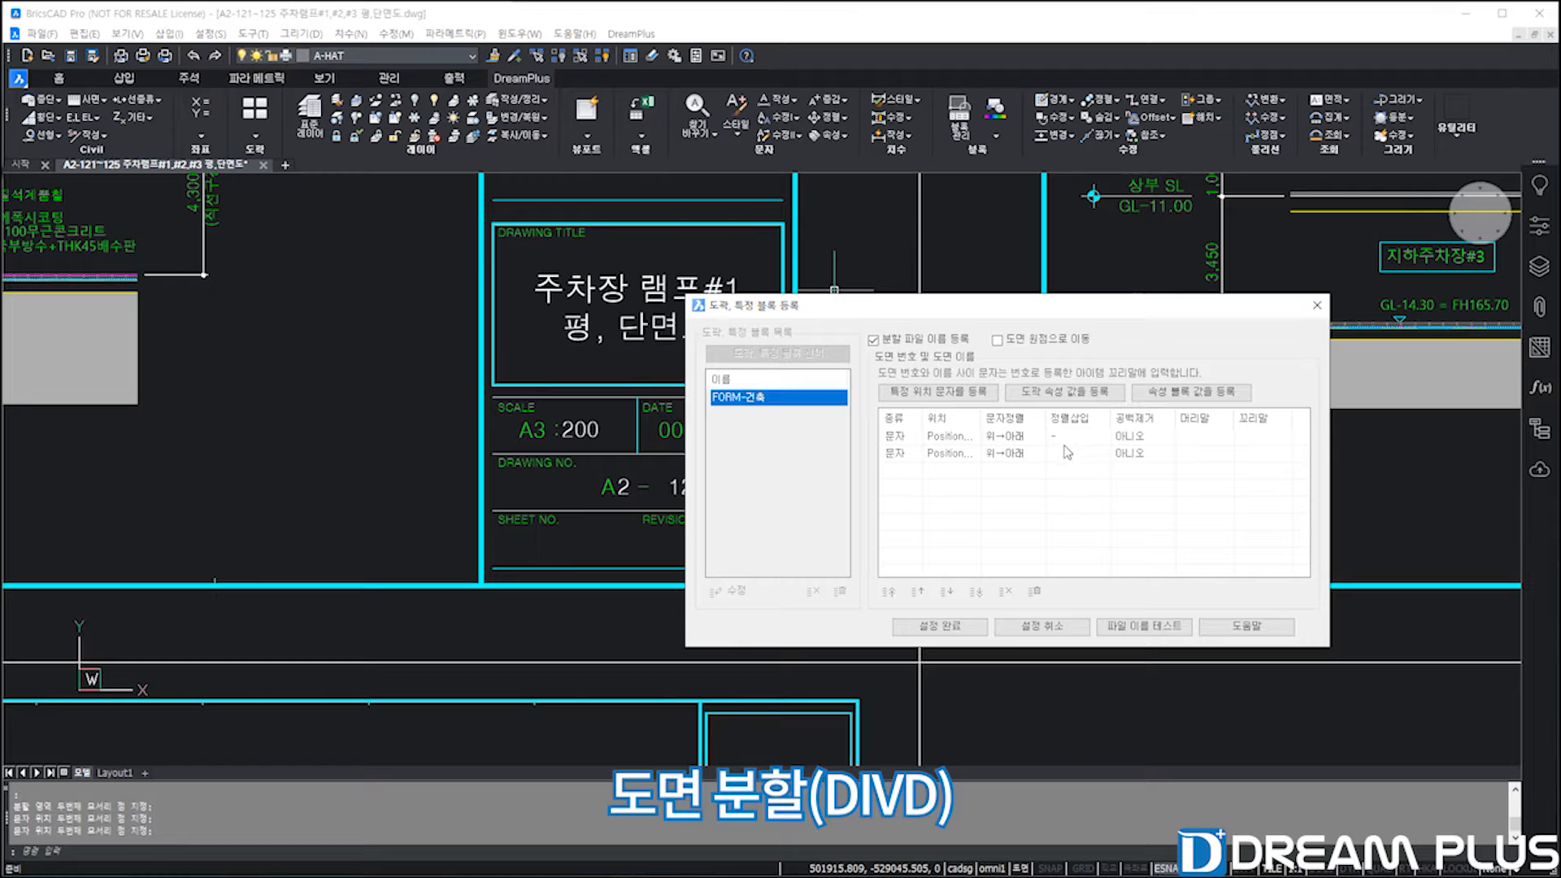
pyautogui.click(1152, 457)
pyautogui.click(1159, 455)
pyautogui.click(1143, 469)
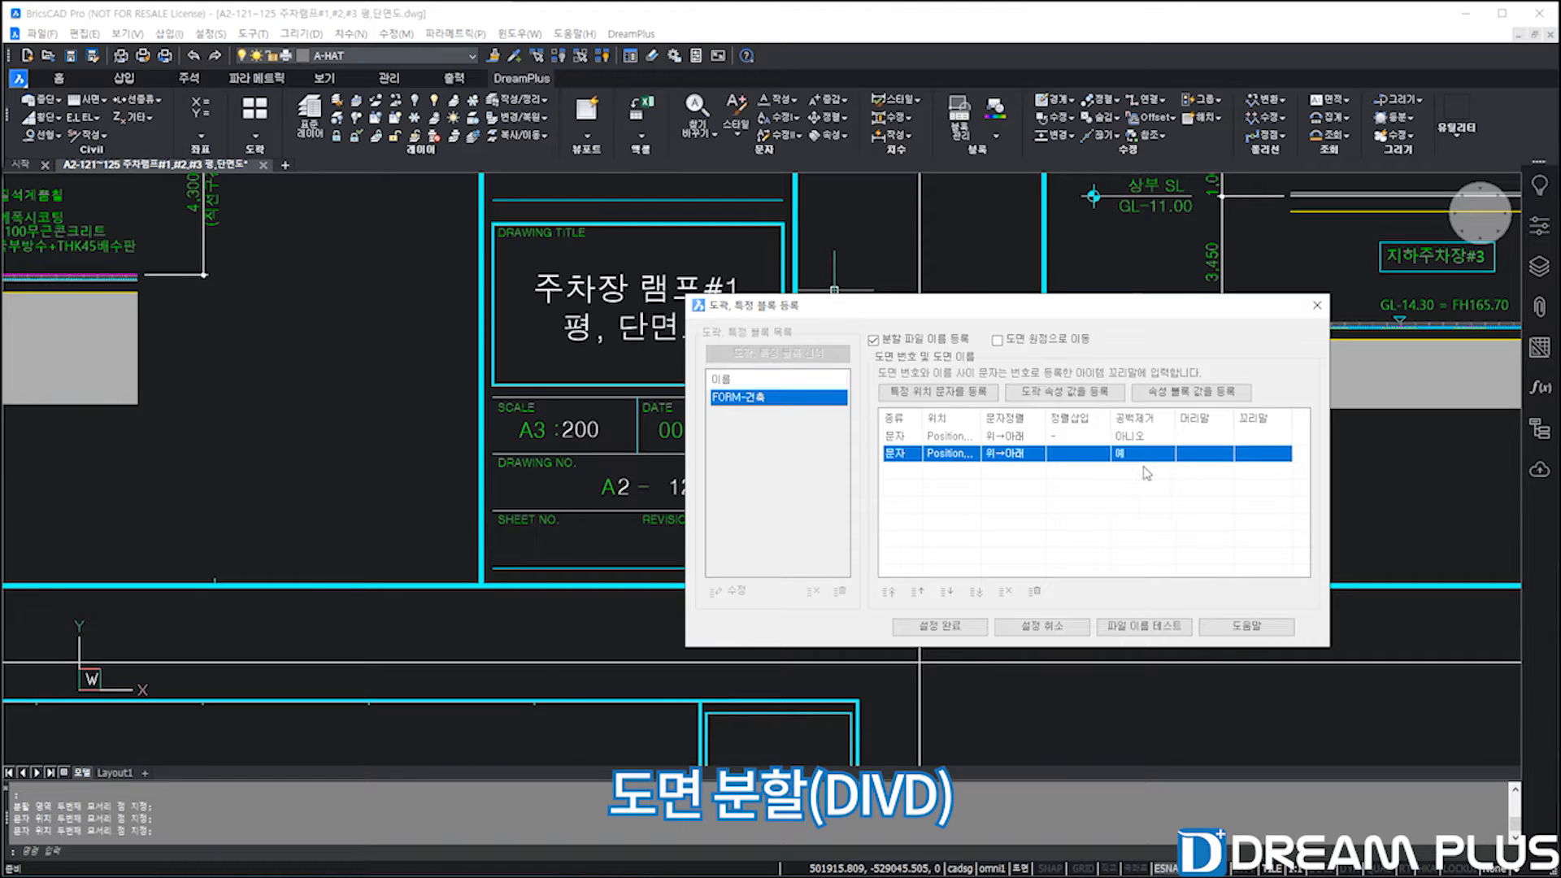
pyautogui.click(948, 630)
pyautogui.click(813, 627)
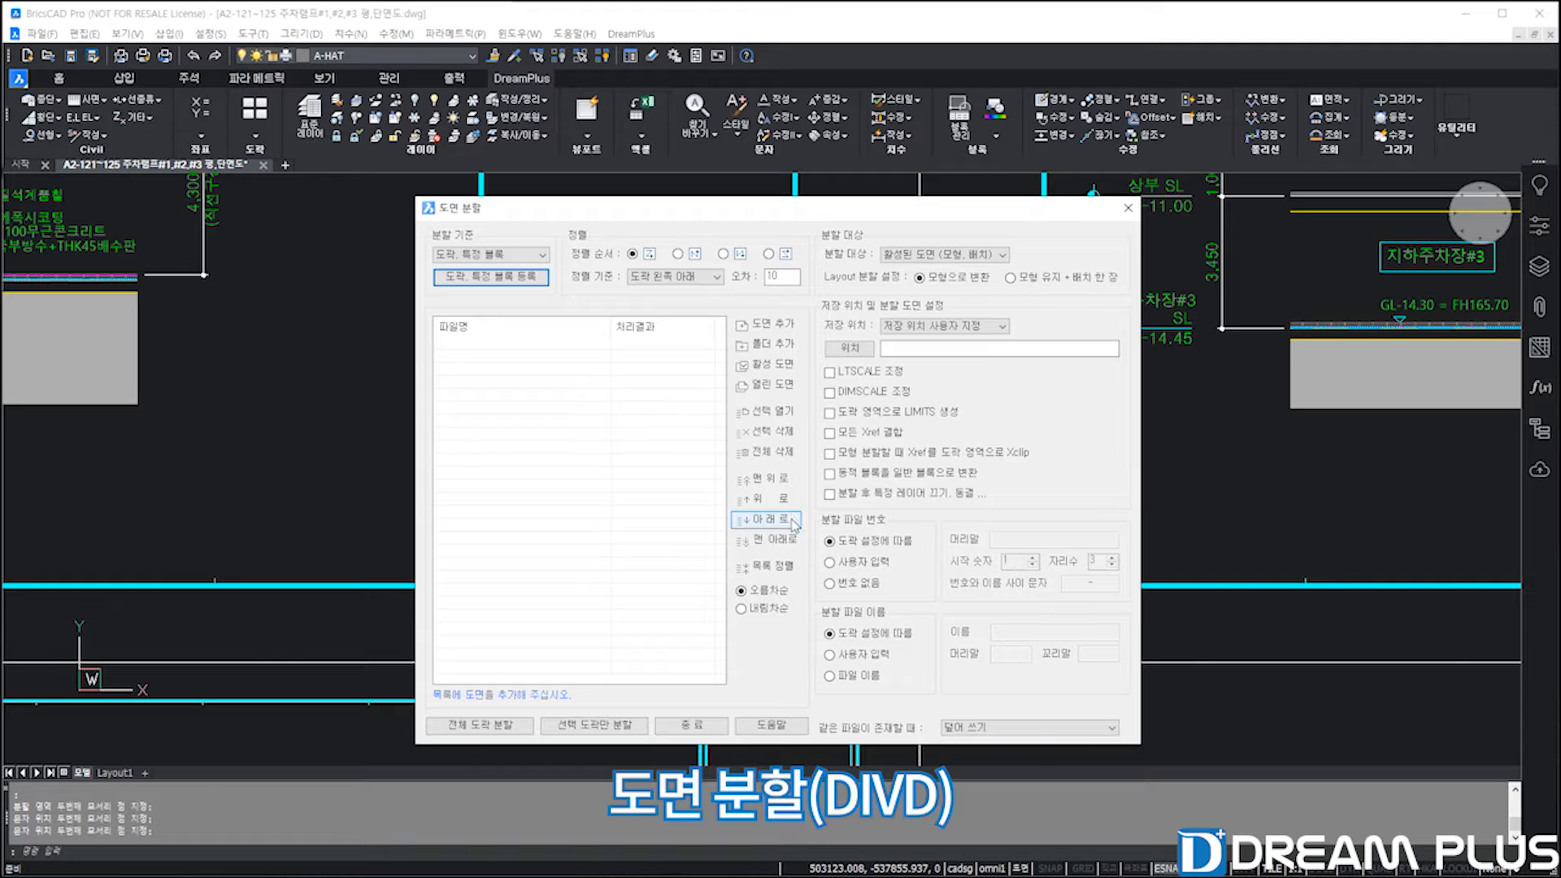
# Split all title frames of the active drawing into separate files saved in the original drawing folder (원본 도면 폴더).
pyautogui.click(788, 368)
pyautogui.click(959, 325)
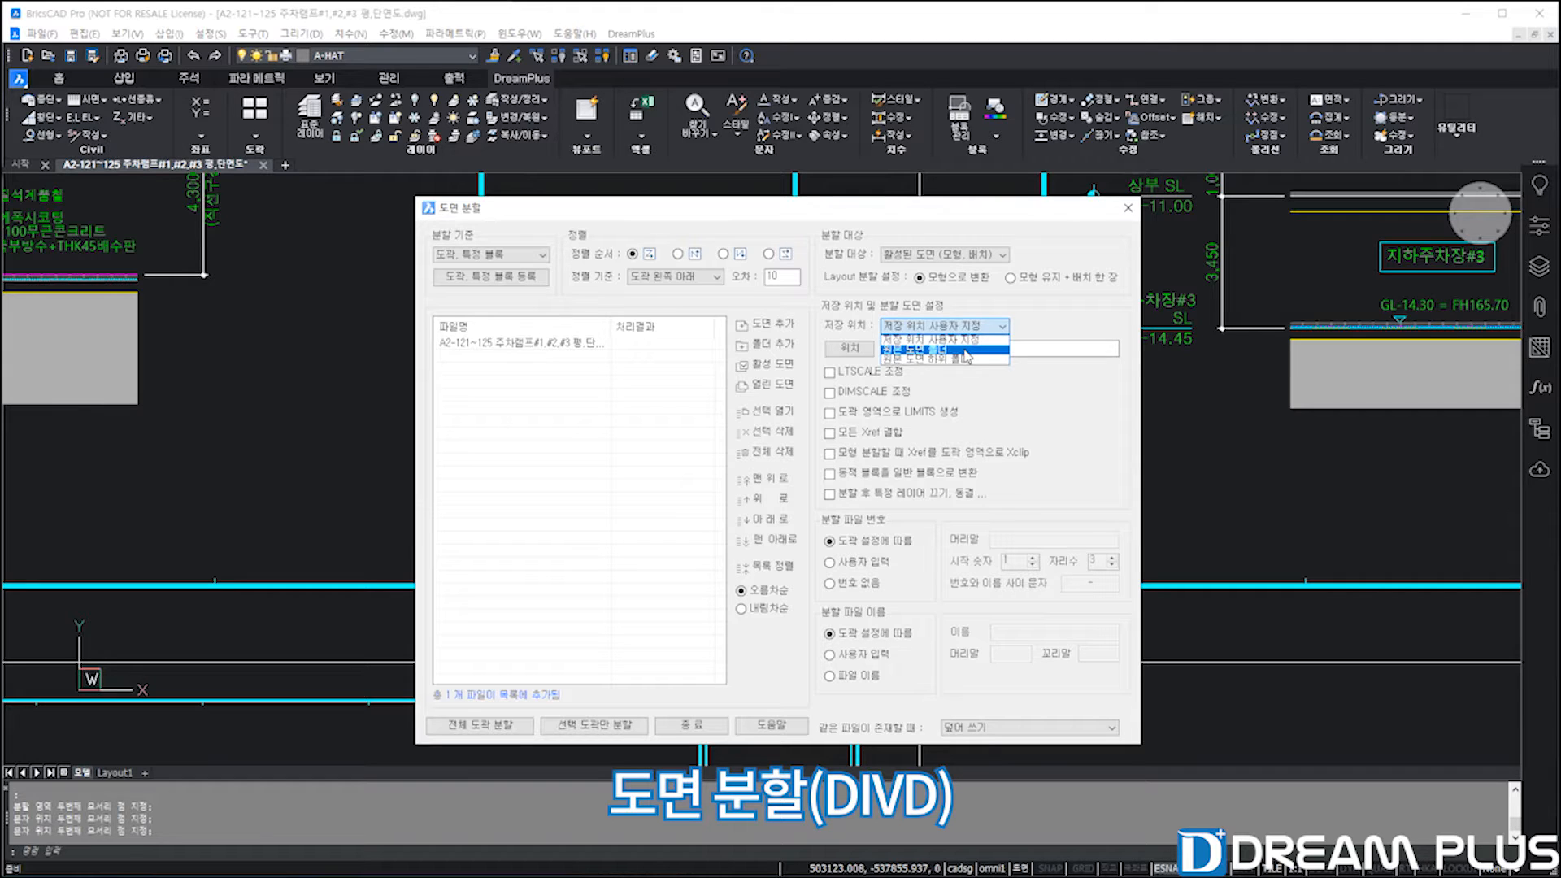
pyautogui.click(965, 351)
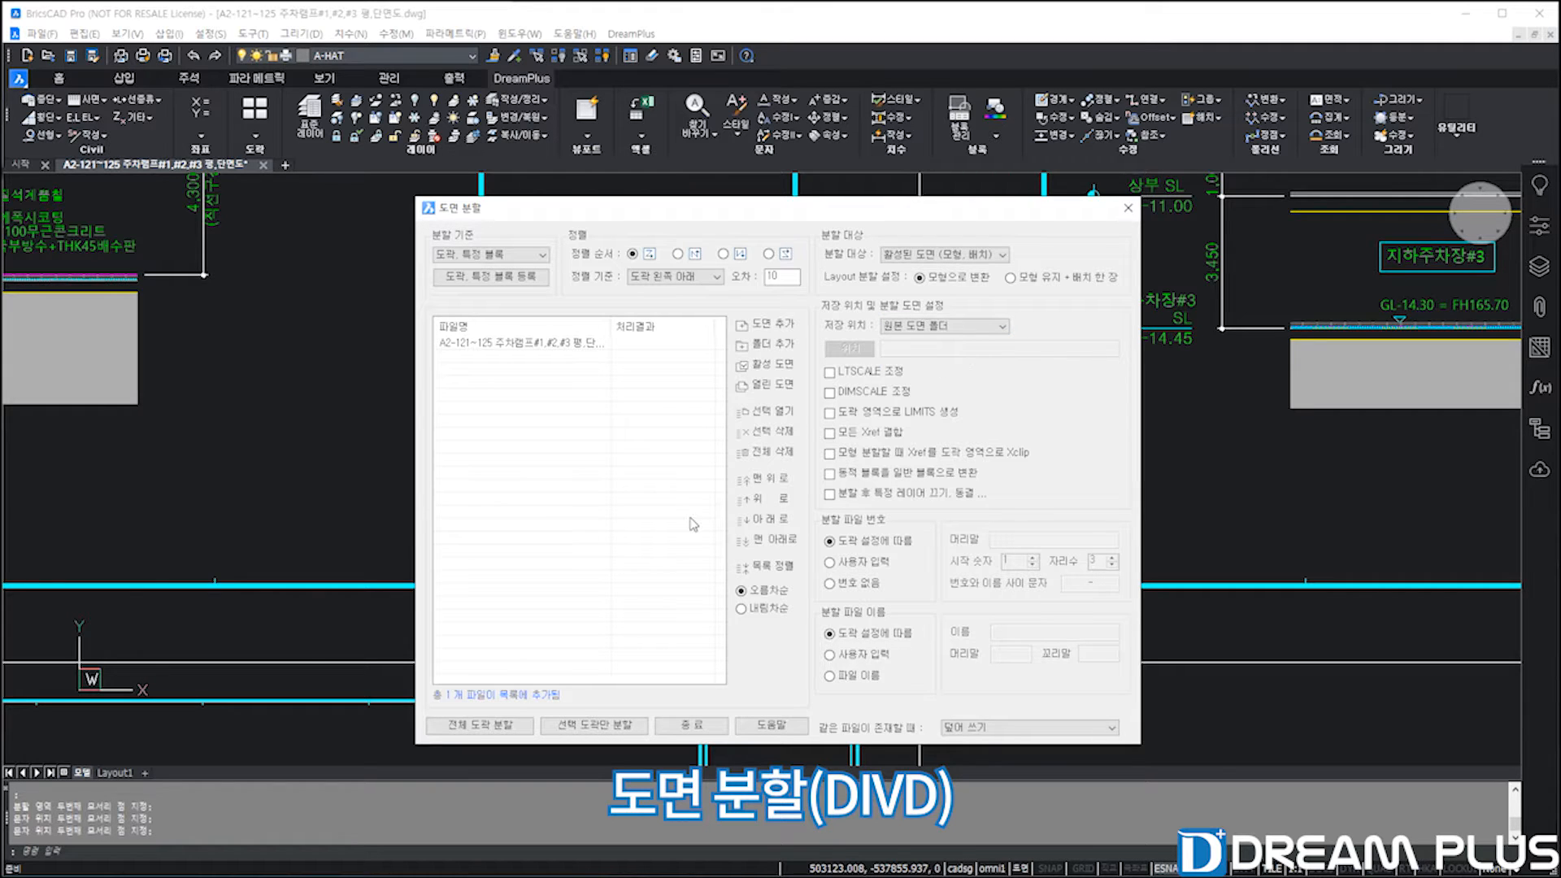
pyautogui.click(503, 726)
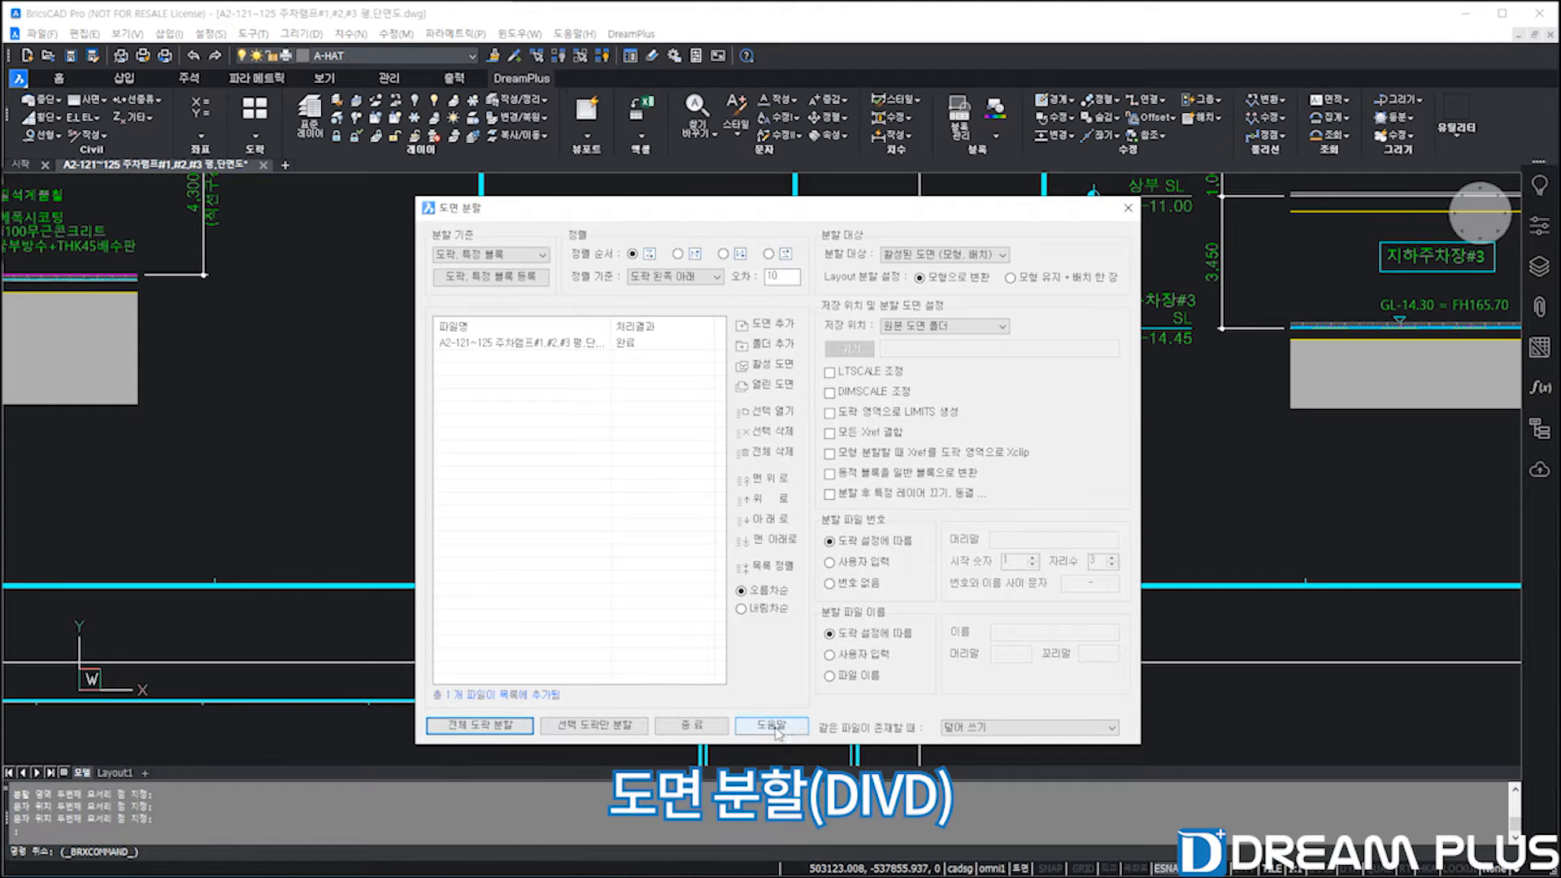
pyautogui.click(695, 726)
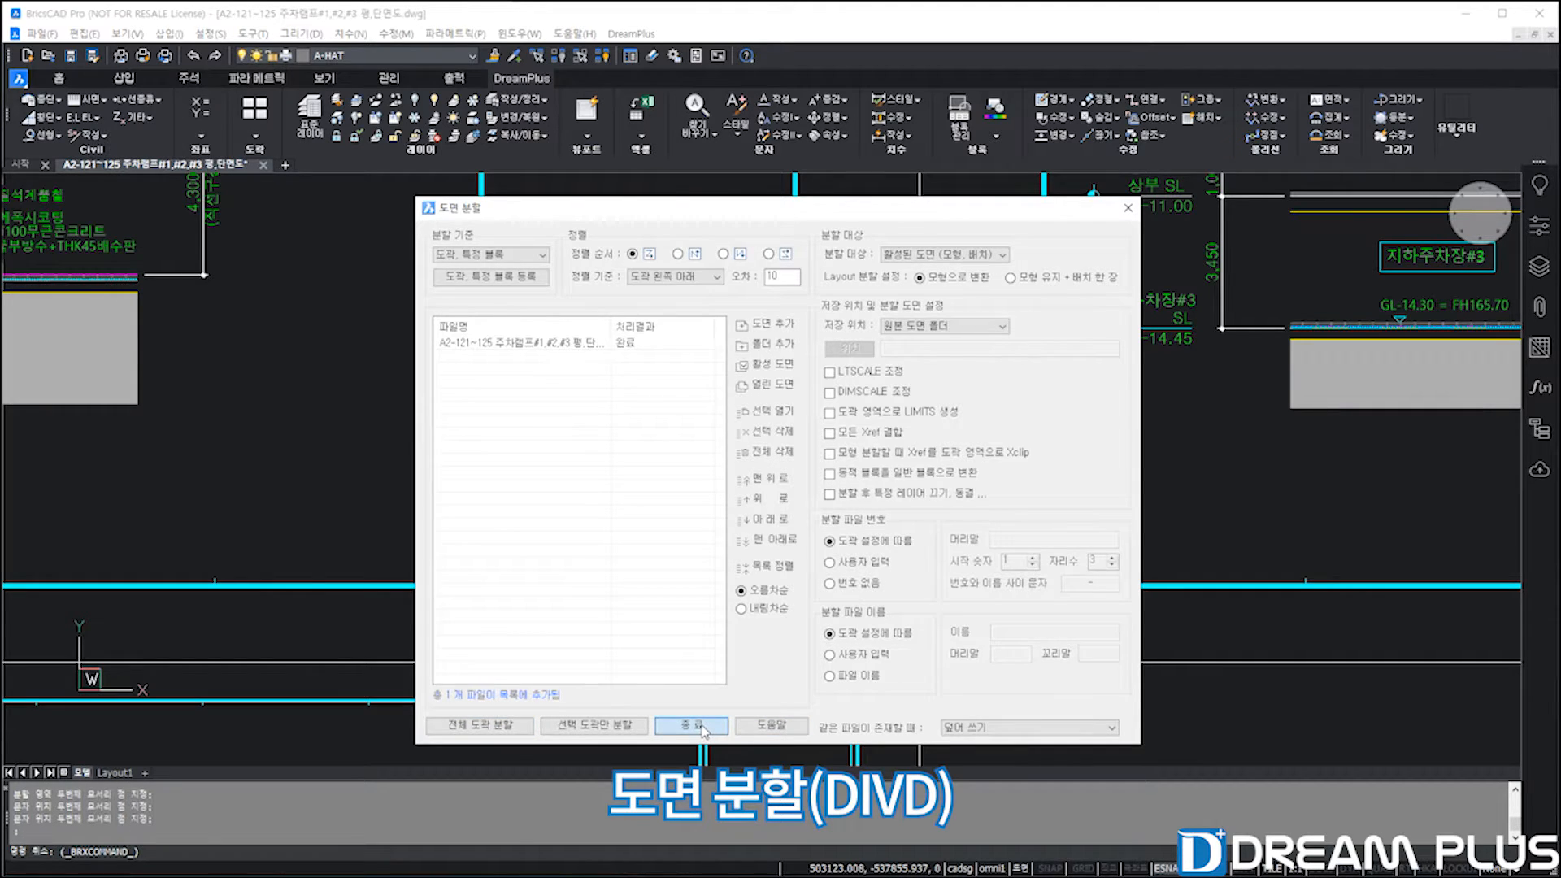
# Open the split files 2-124 주차램프캐노피평면도.dwg and 2-125 주차램프캐노피입,단면도.dwg from the folder to check them.
pyautogui.moveTo(127, 173)
pyautogui.mouseDown()
pyautogui.moveTo(211, 154)
pyautogui.moveTo(687, 178)
pyautogui.mouseUp()
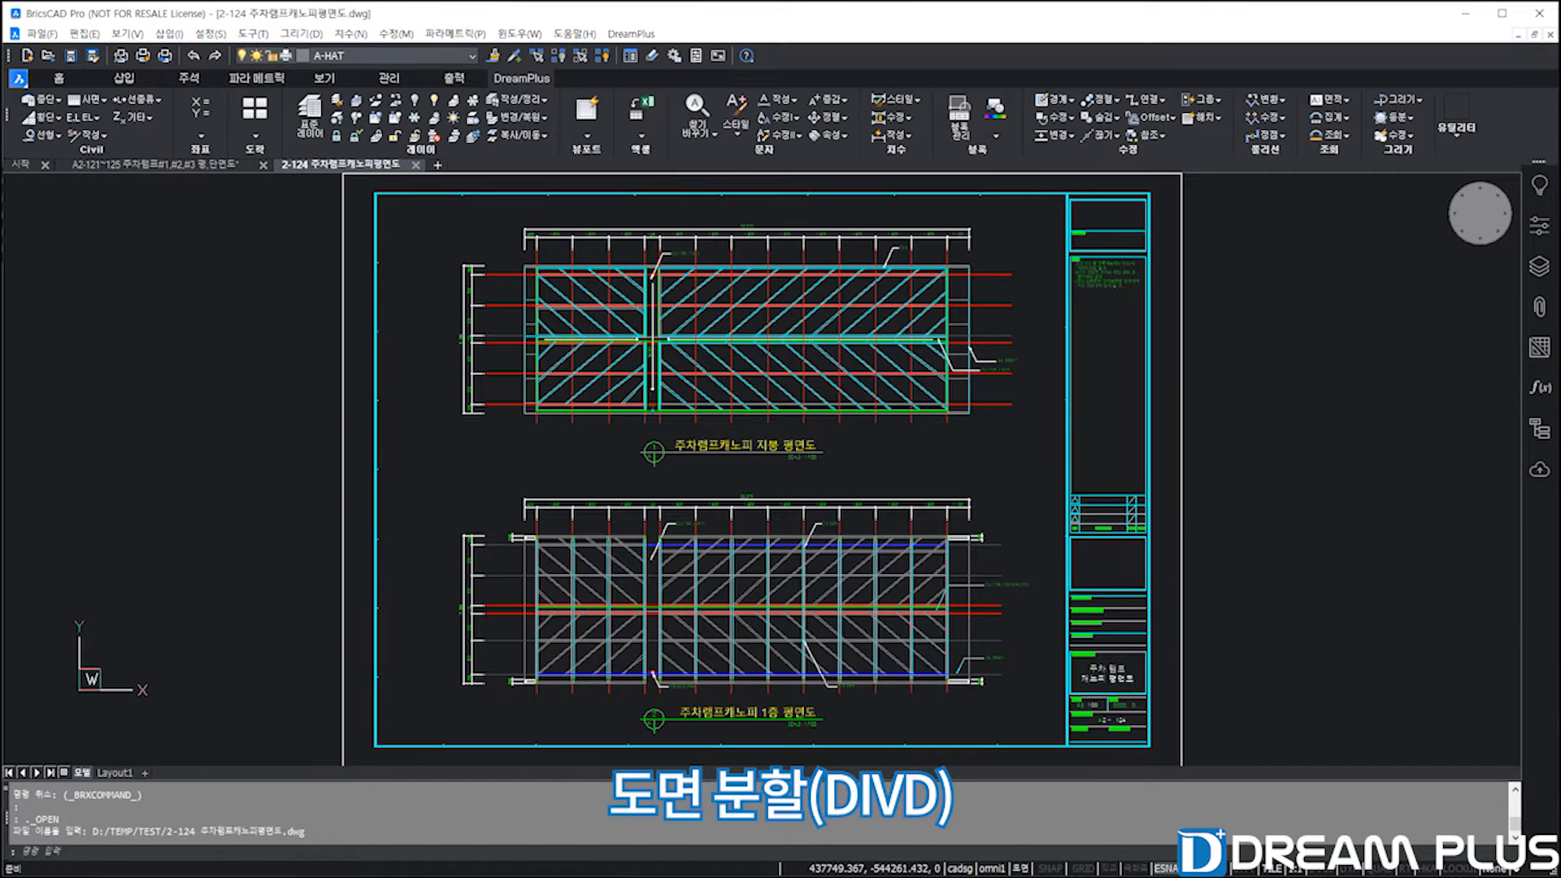
pyautogui.click(2, 316)
pyautogui.moveTo(106, 189); pyautogui.dragTo(733, 177)
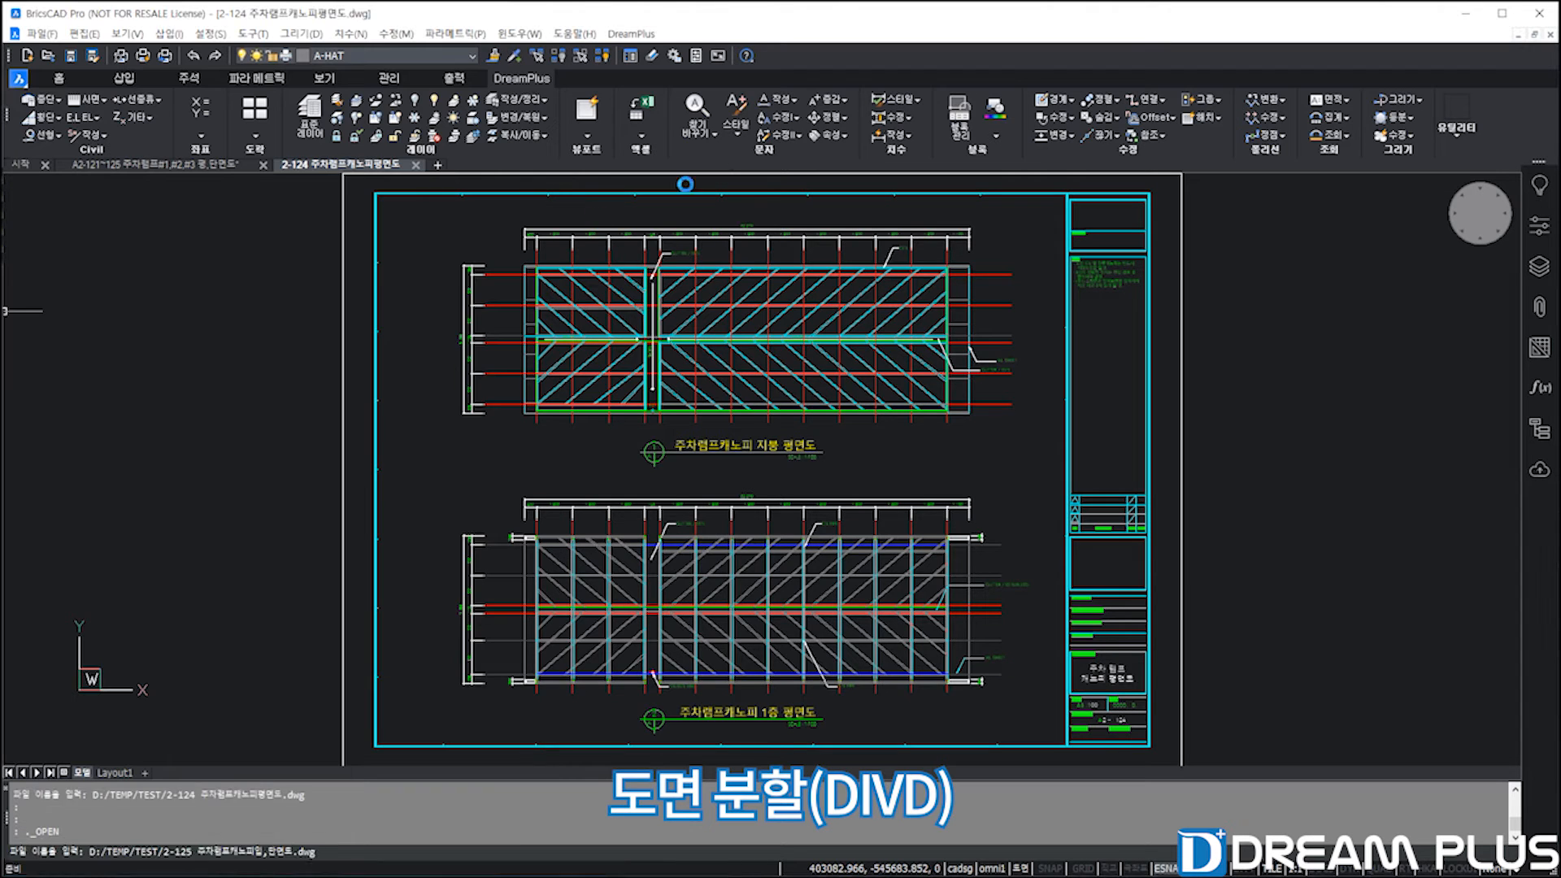
pyautogui.click(358, 165)
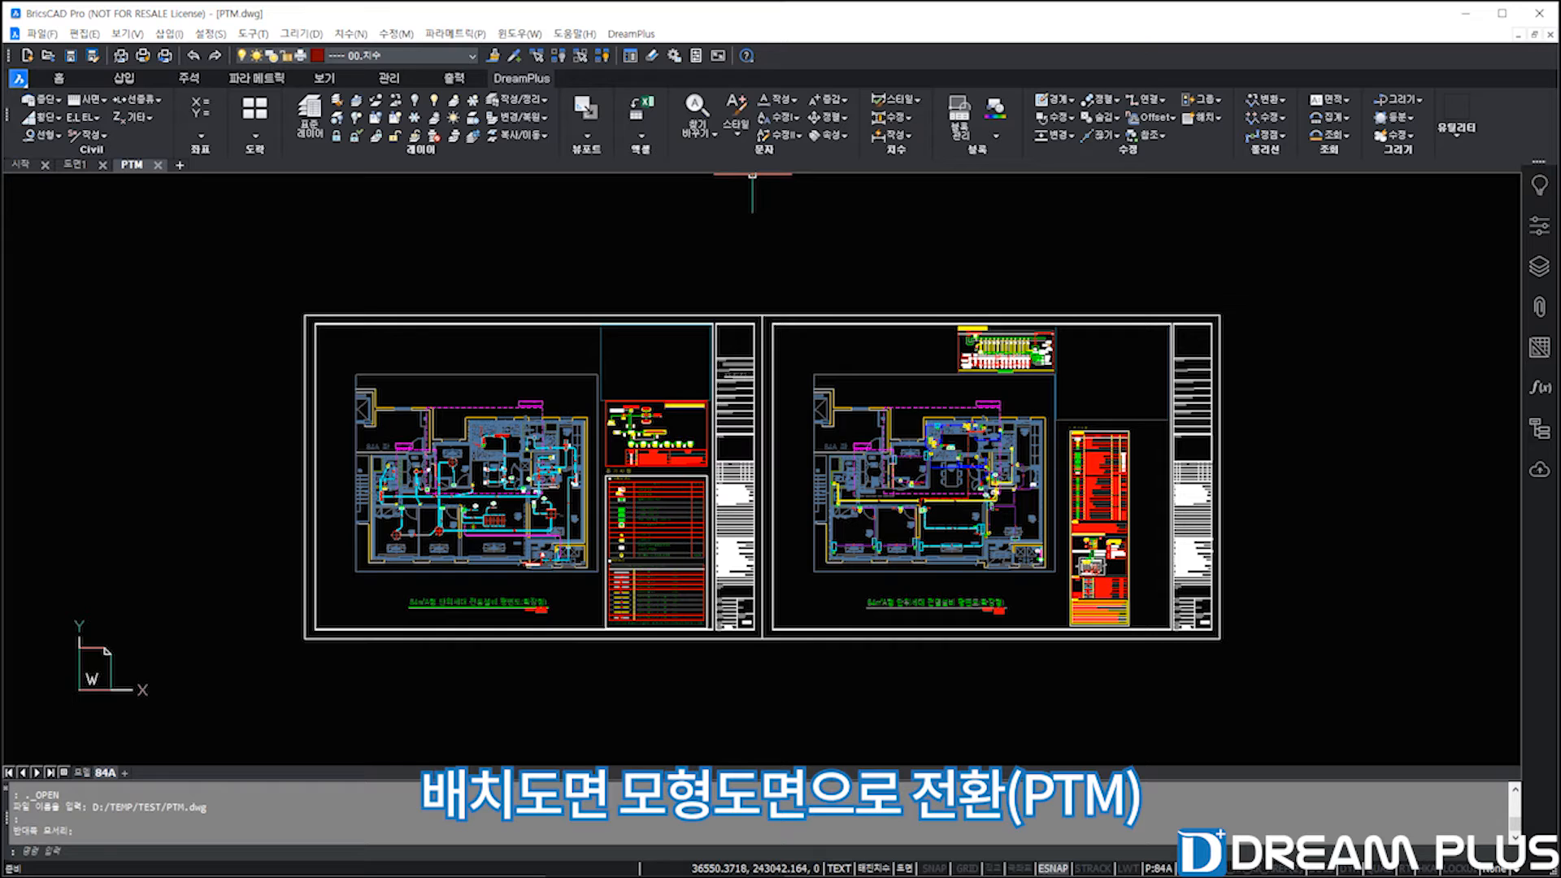
# Start the layout-to-model conversion (PTM) for the current drawing and compare its model space with layout 84A.
pyautogui.click(586, 135)
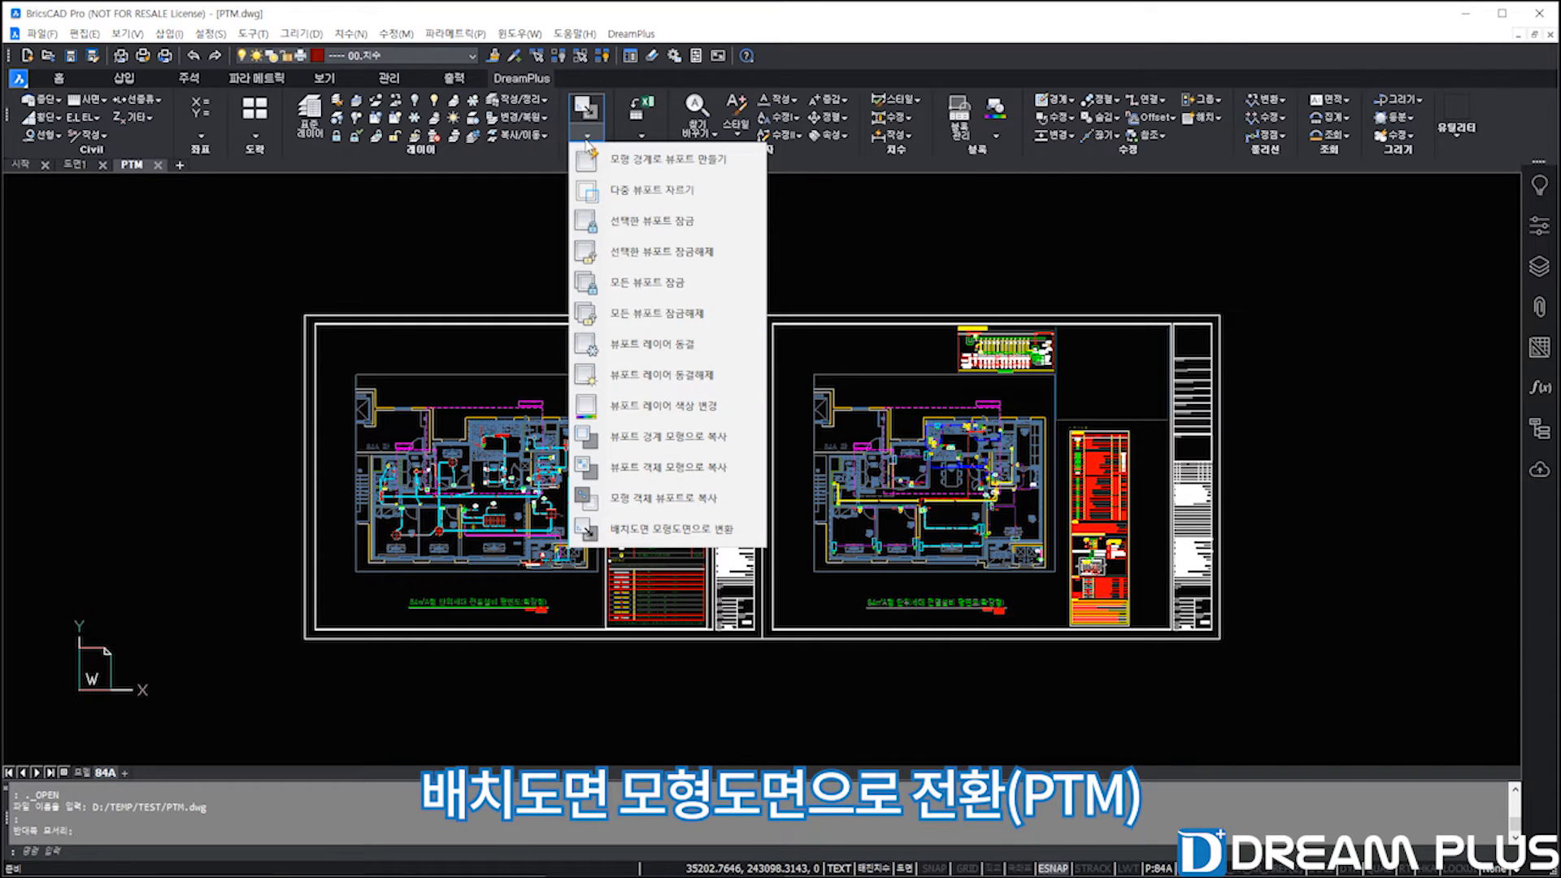
pyautogui.click(682, 536)
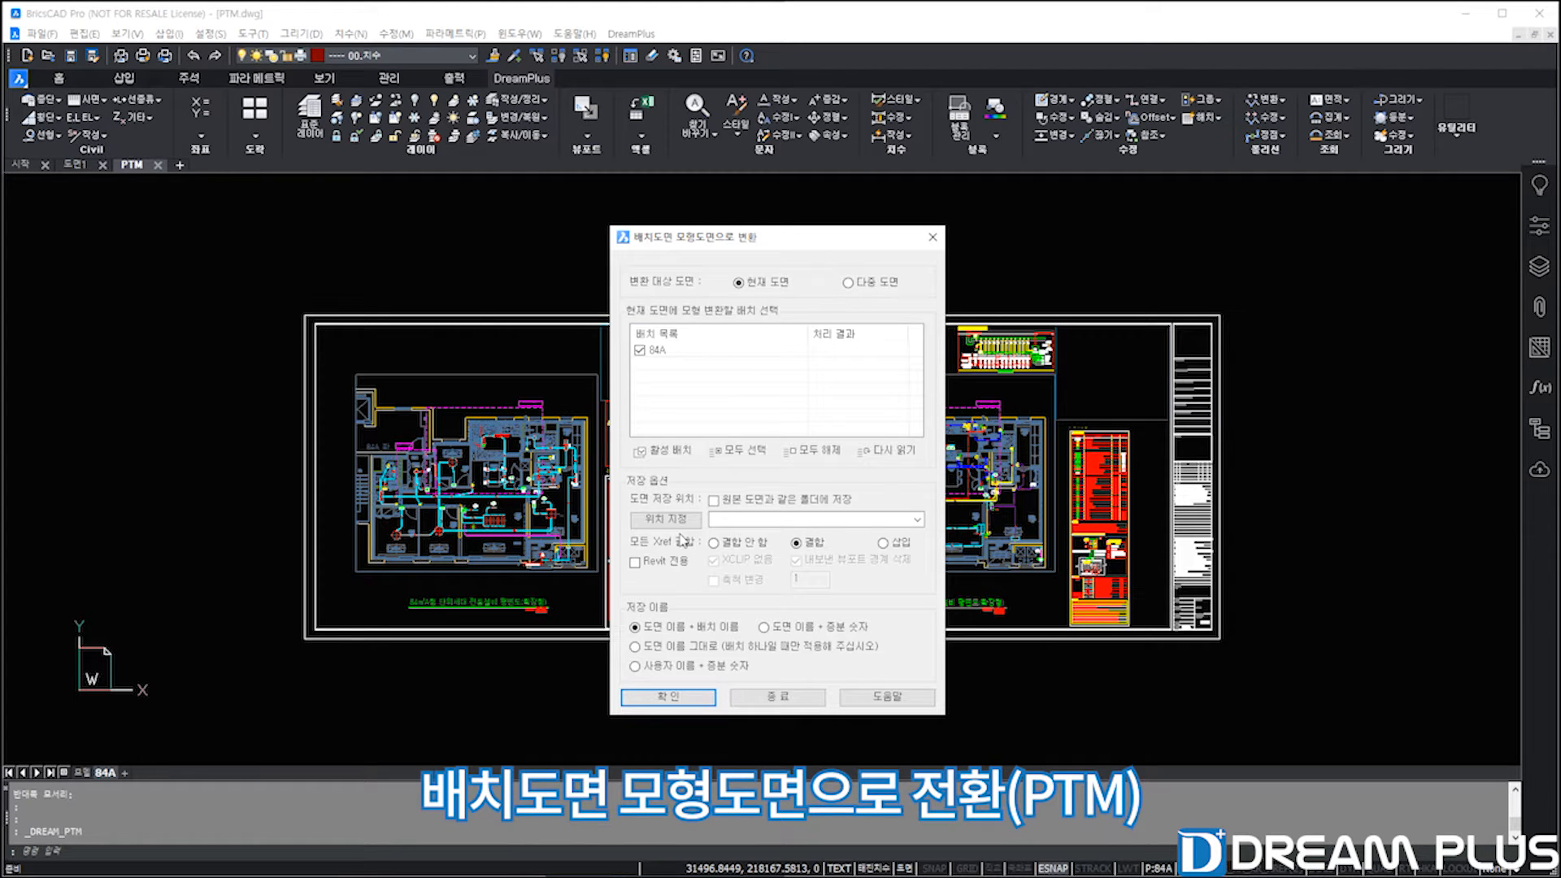
pyautogui.click(82, 773)
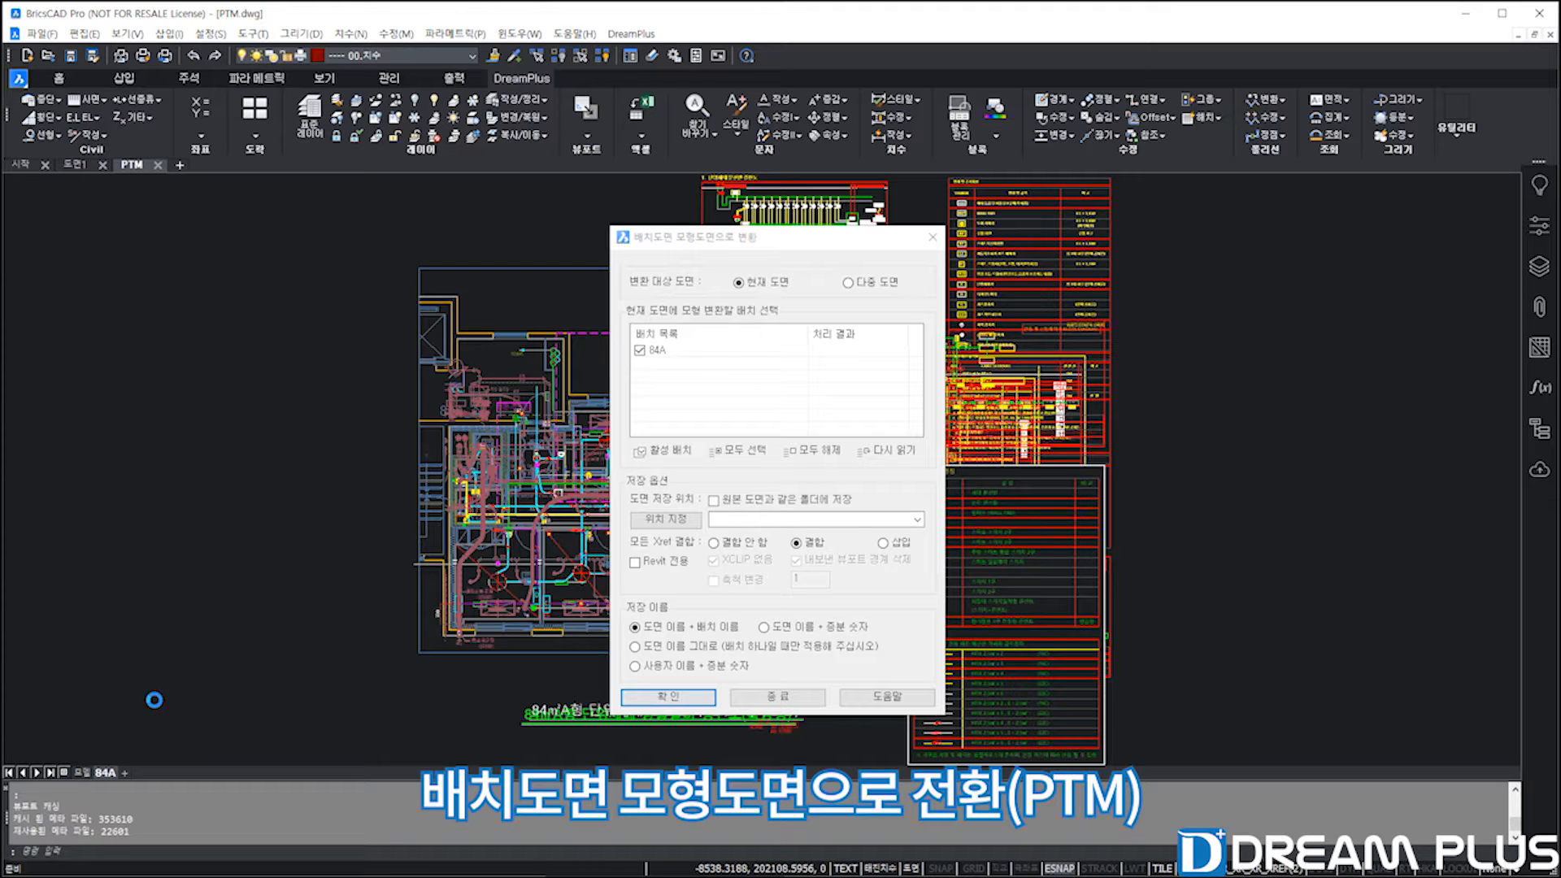
pyautogui.moveTo(752, 243); pyautogui.dragTo(1202, 282)
pyautogui.moveTo(495, 694)
pyautogui.mouseDown(button='middle')
pyautogui.moveTo(349, 710)
pyautogui.moveTo(407, 671)
pyautogui.mouseUp(button='middle')
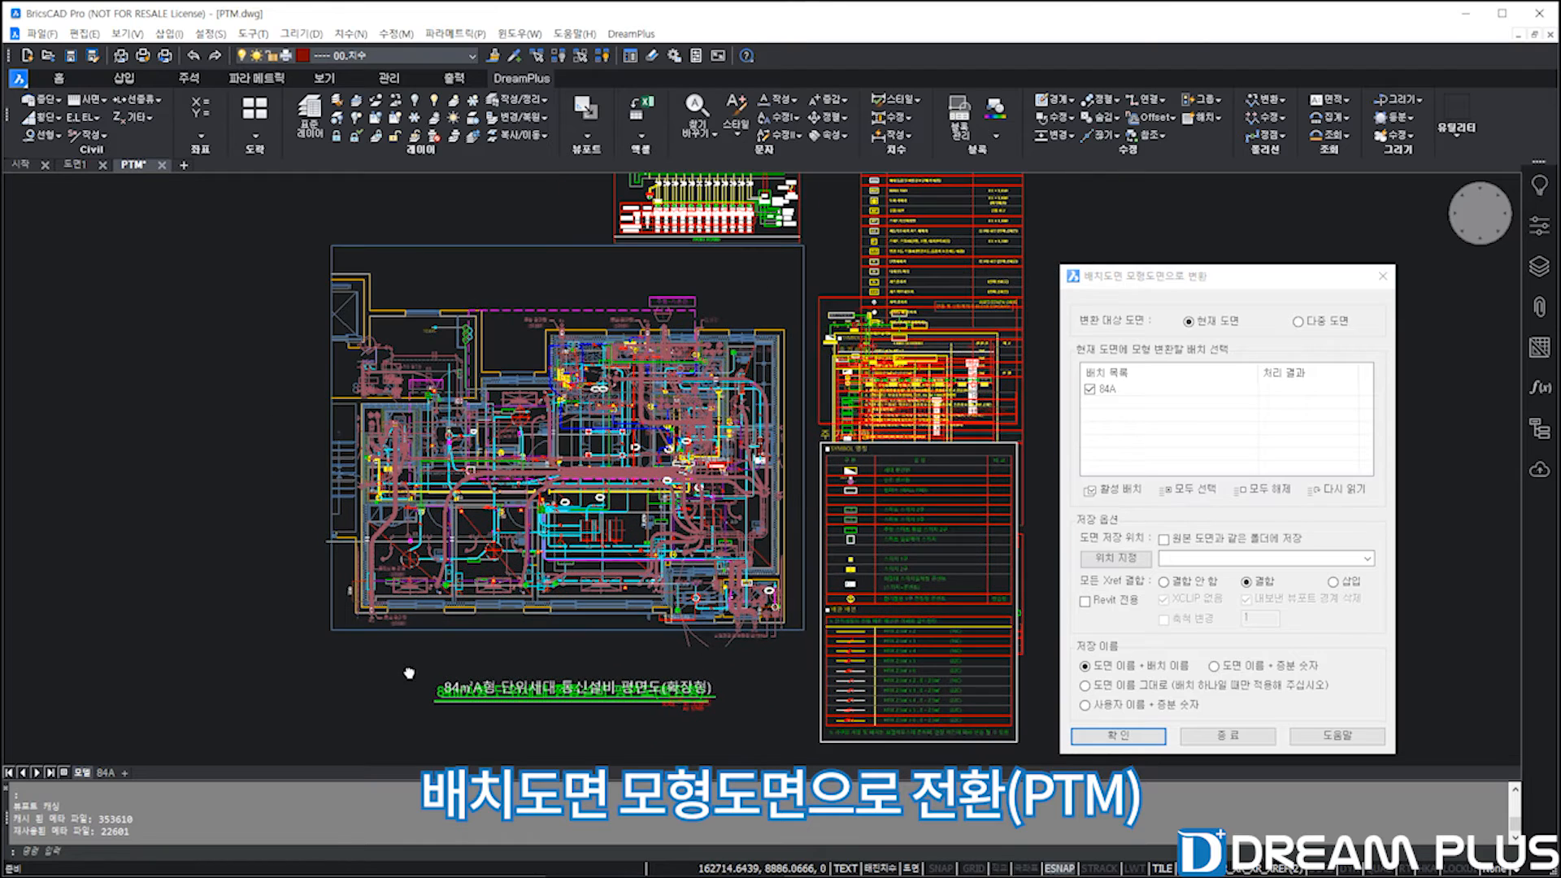
pyautogui.click(106, 773)
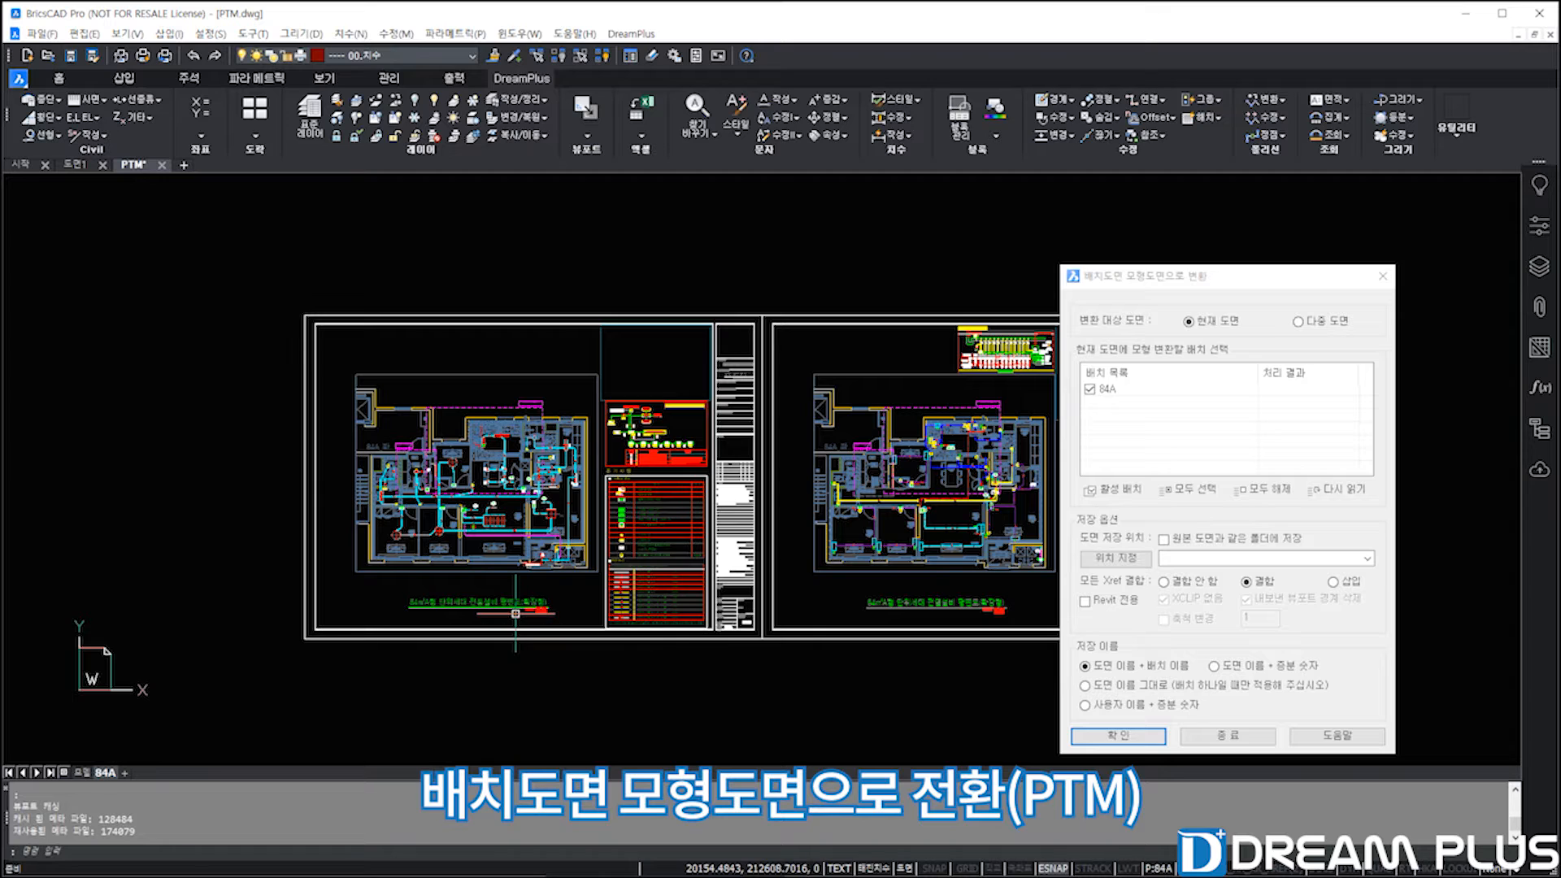
pyautogui.moveTo(1281, 286); pyautogui.dragTo(831, 246)
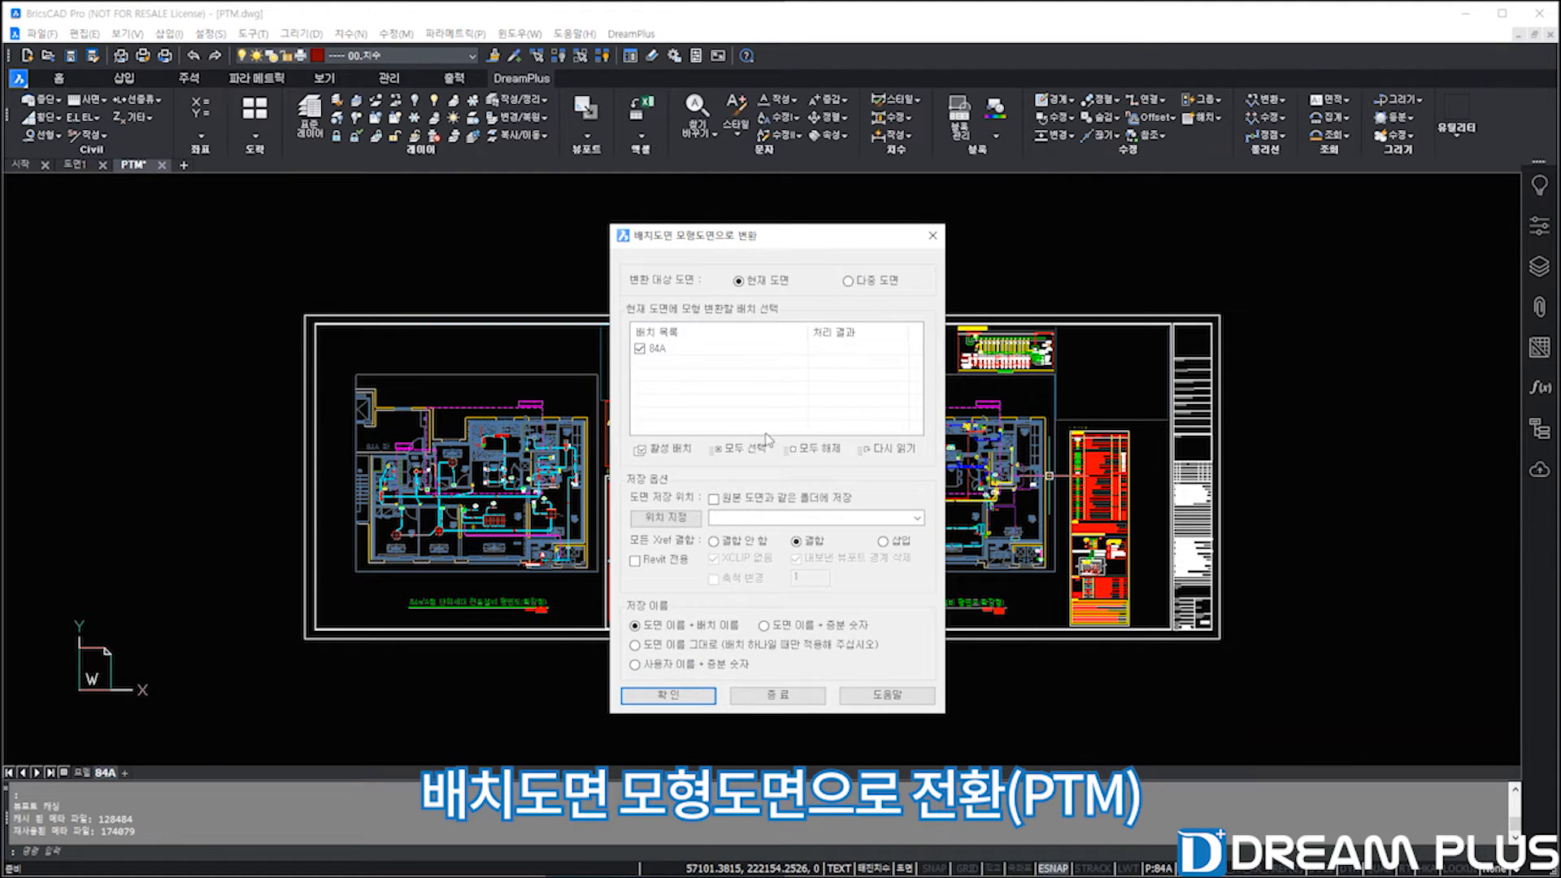
# Convert layout 84A to a model drawing, saving it in the same folder as the original drawing.
pyautogui.click(714, 499)
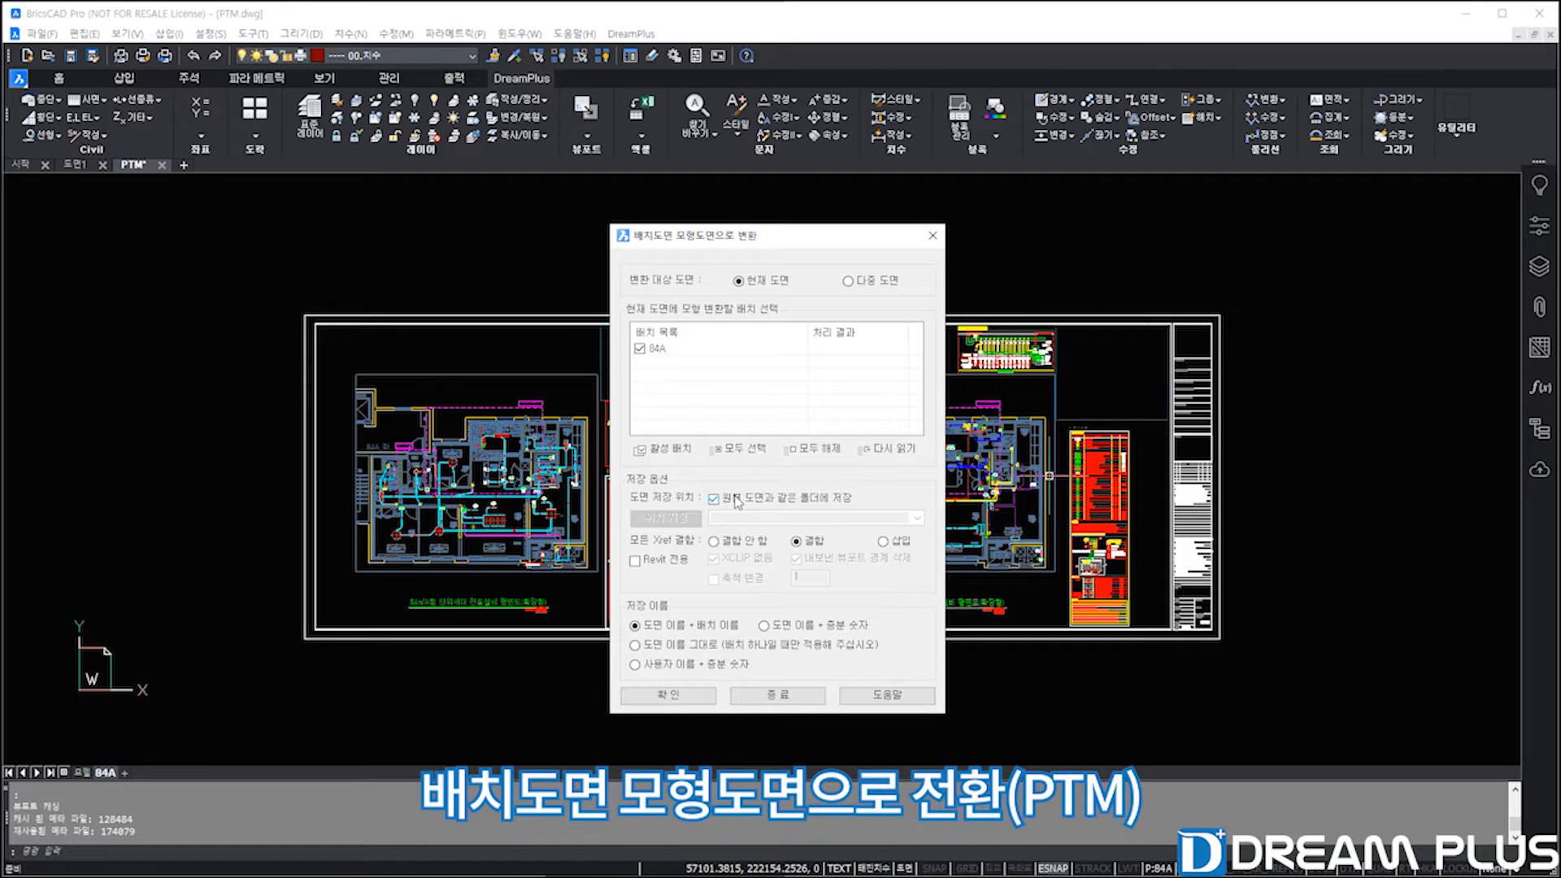
pyautogui.click(668, 696)
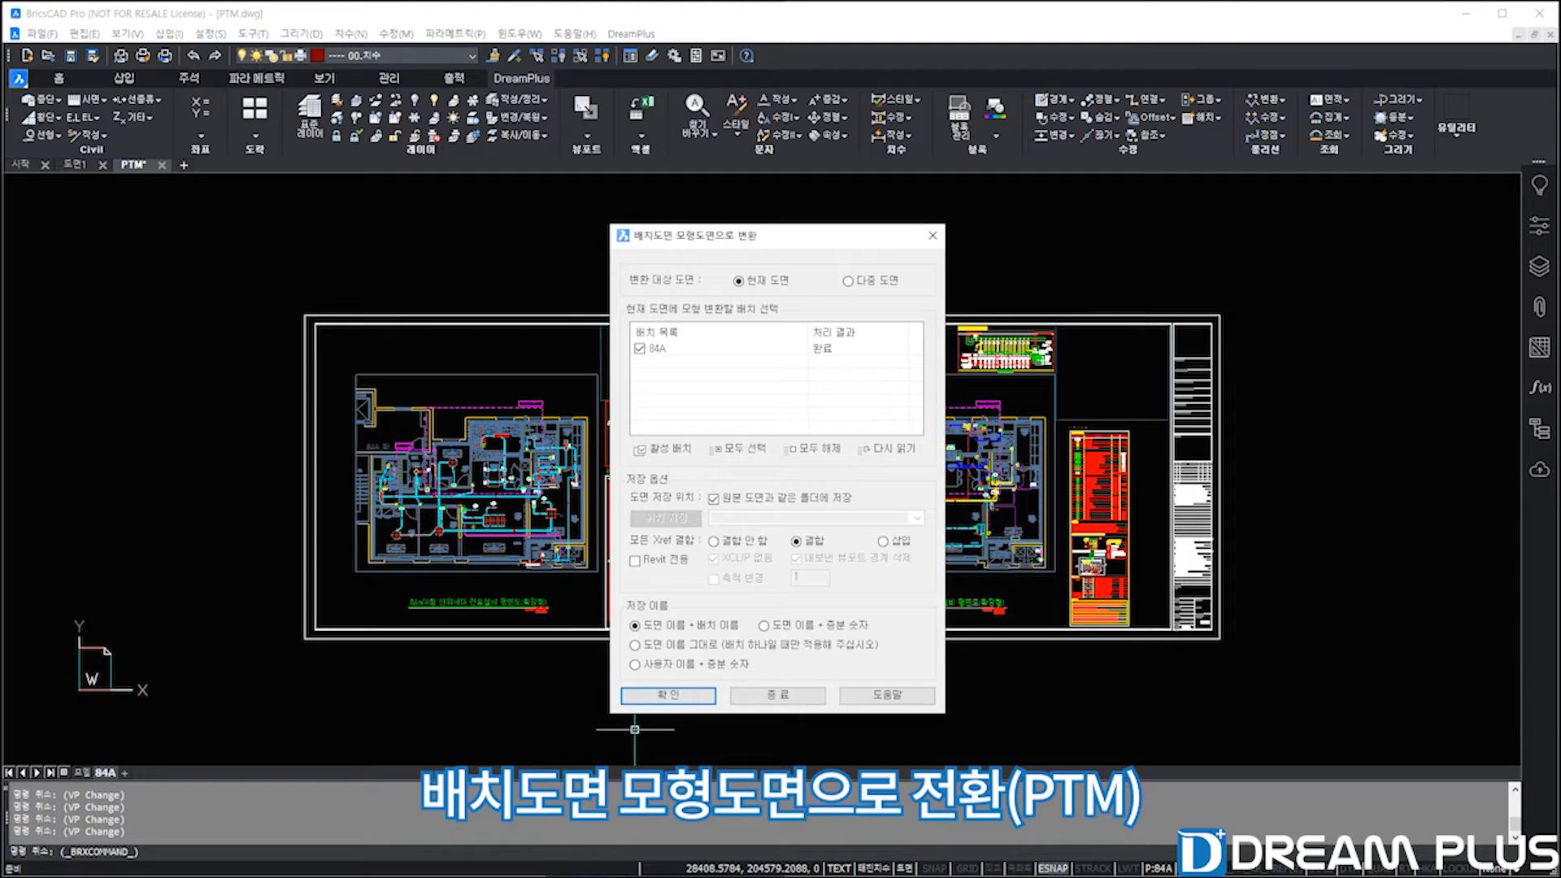
pyautogui.click(793, 699)
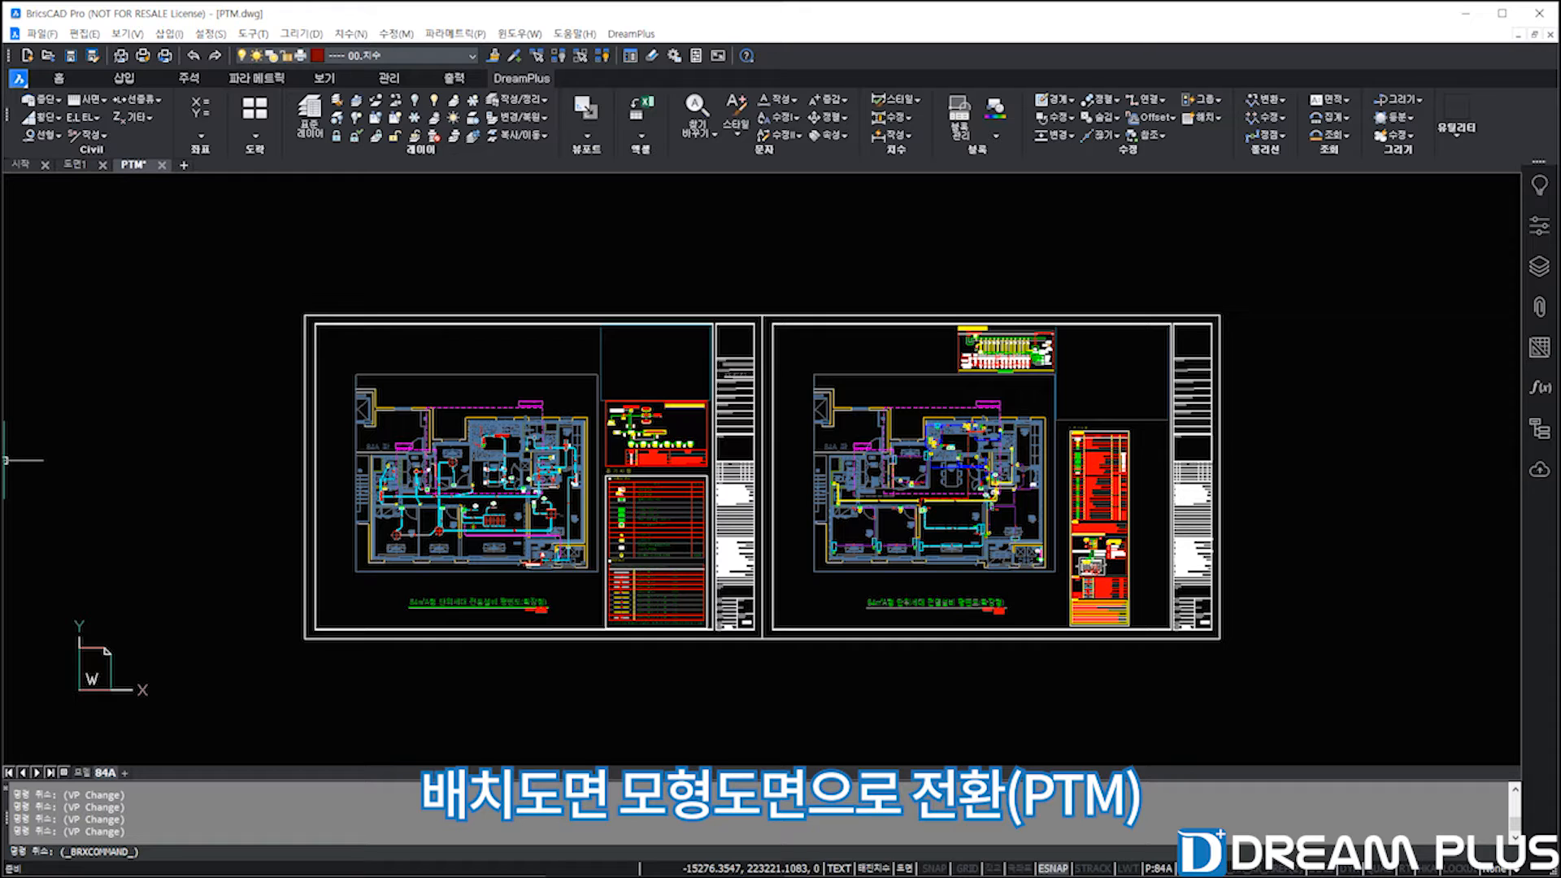
# Open the converted drawing PTM_84A.dwg from the TEST folder.
pyautogui.click(4, 590)
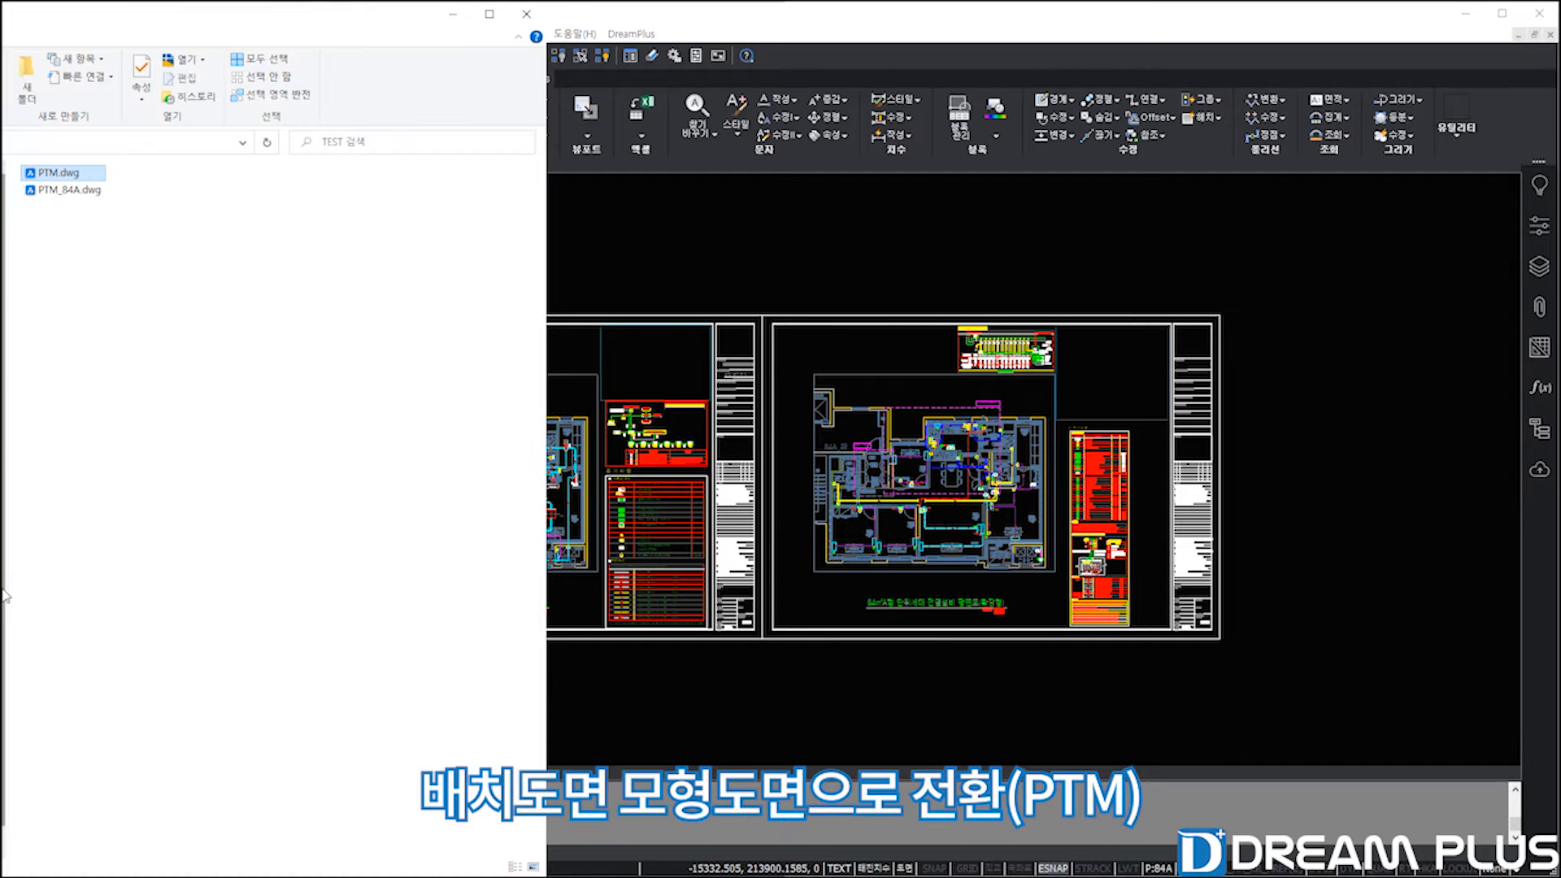
pyautogui.moveTo(69, 190); pyautogui.dragTo(673, 233)
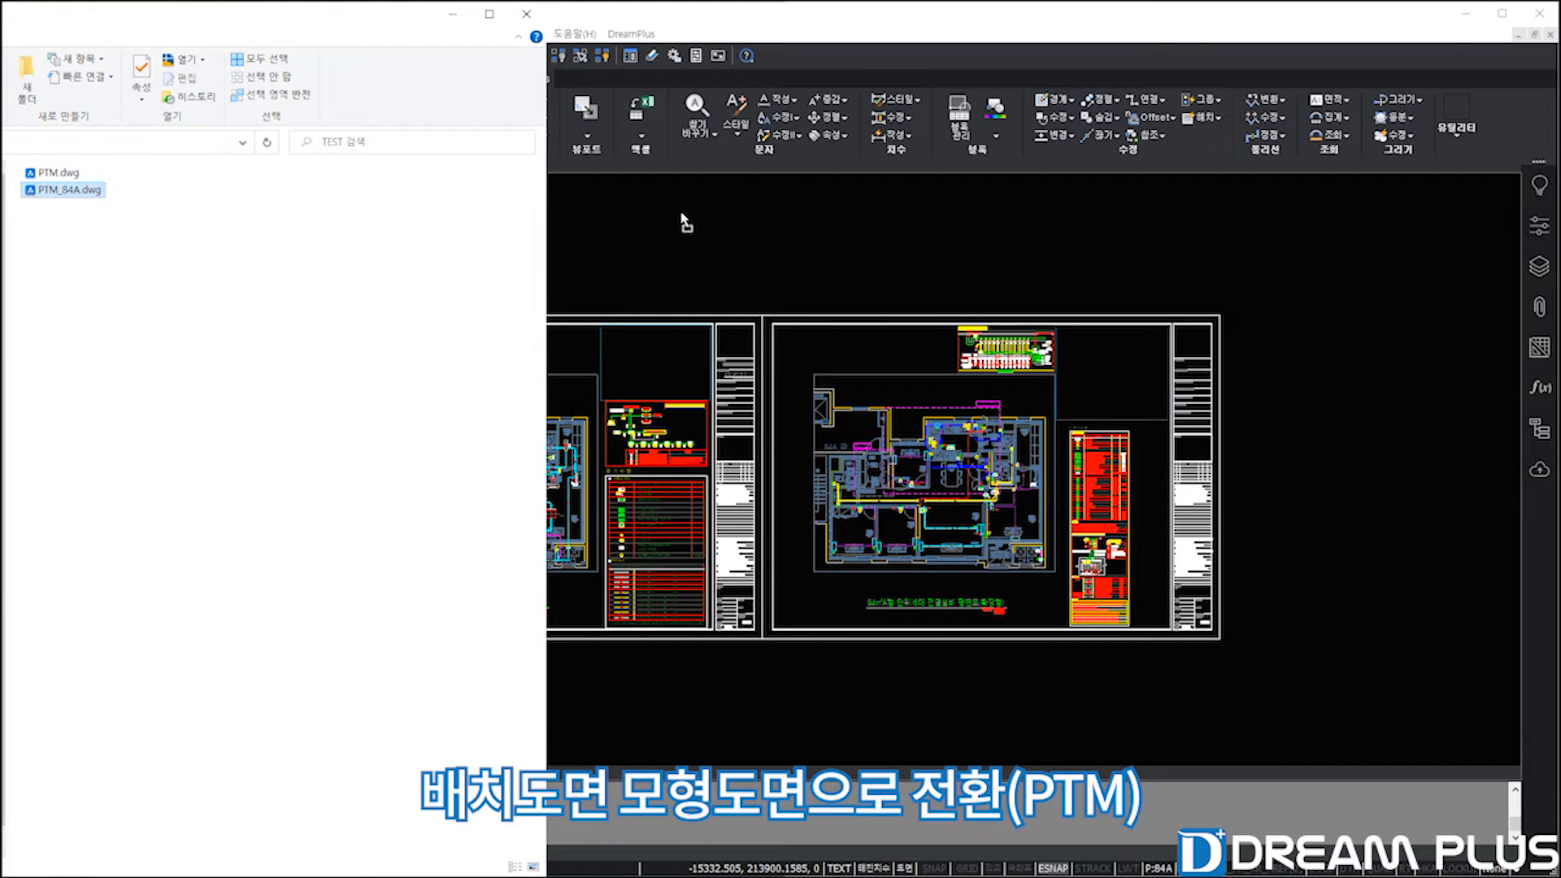
# Load the converted PTM_84A.dwg from the folder into BricsCAD and inspect its converted sheets.
pyautogui.moveTo(712, 167); pyautogui.dragTo(749, 265)
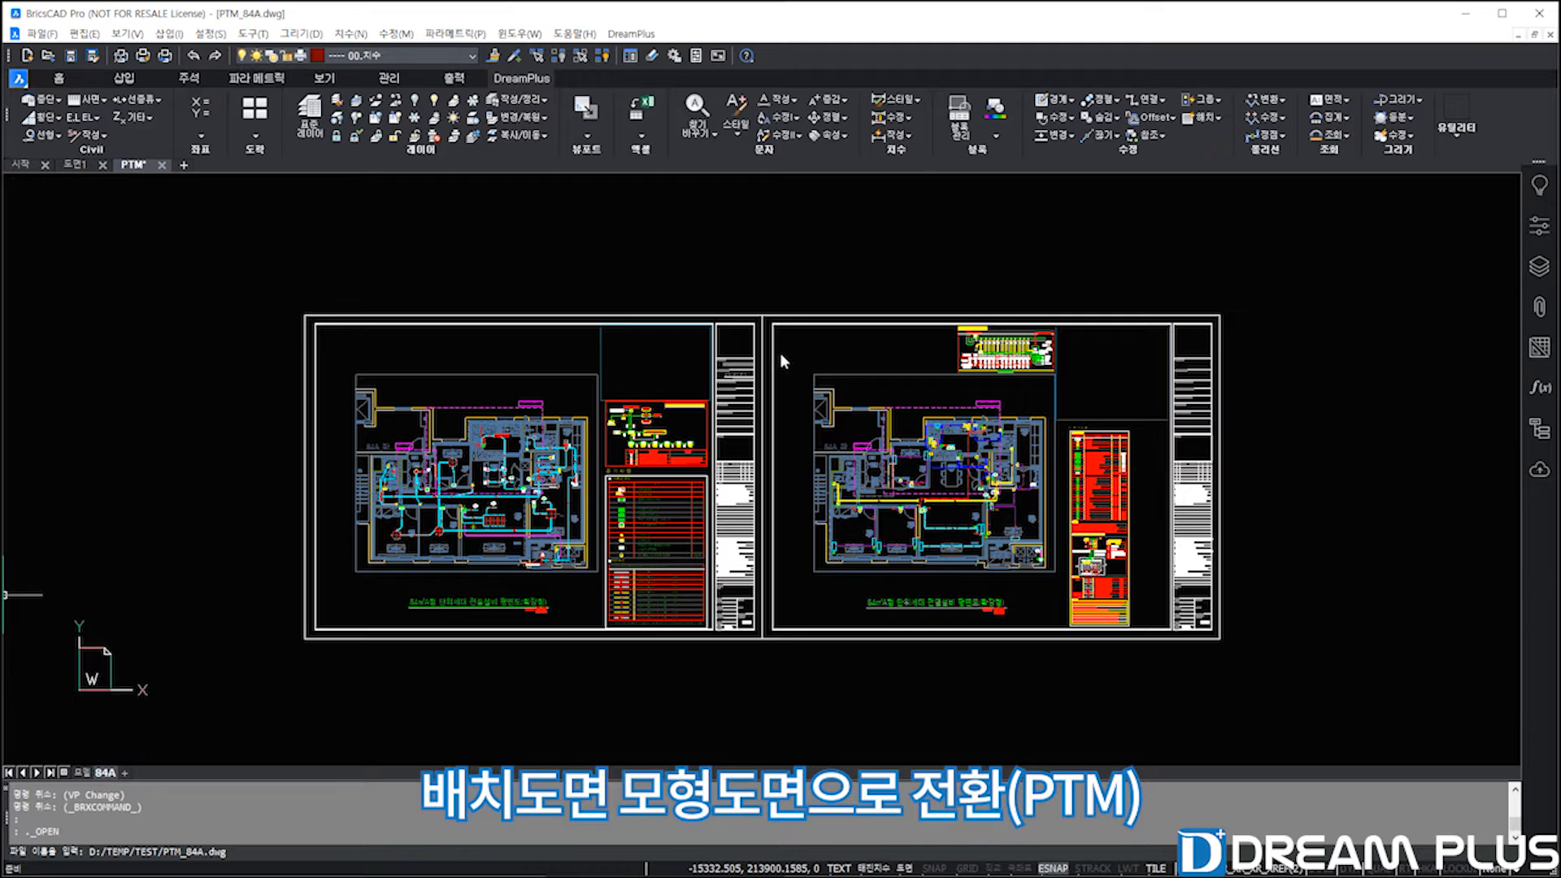
pyautogui.scroll(3, 838, 453)
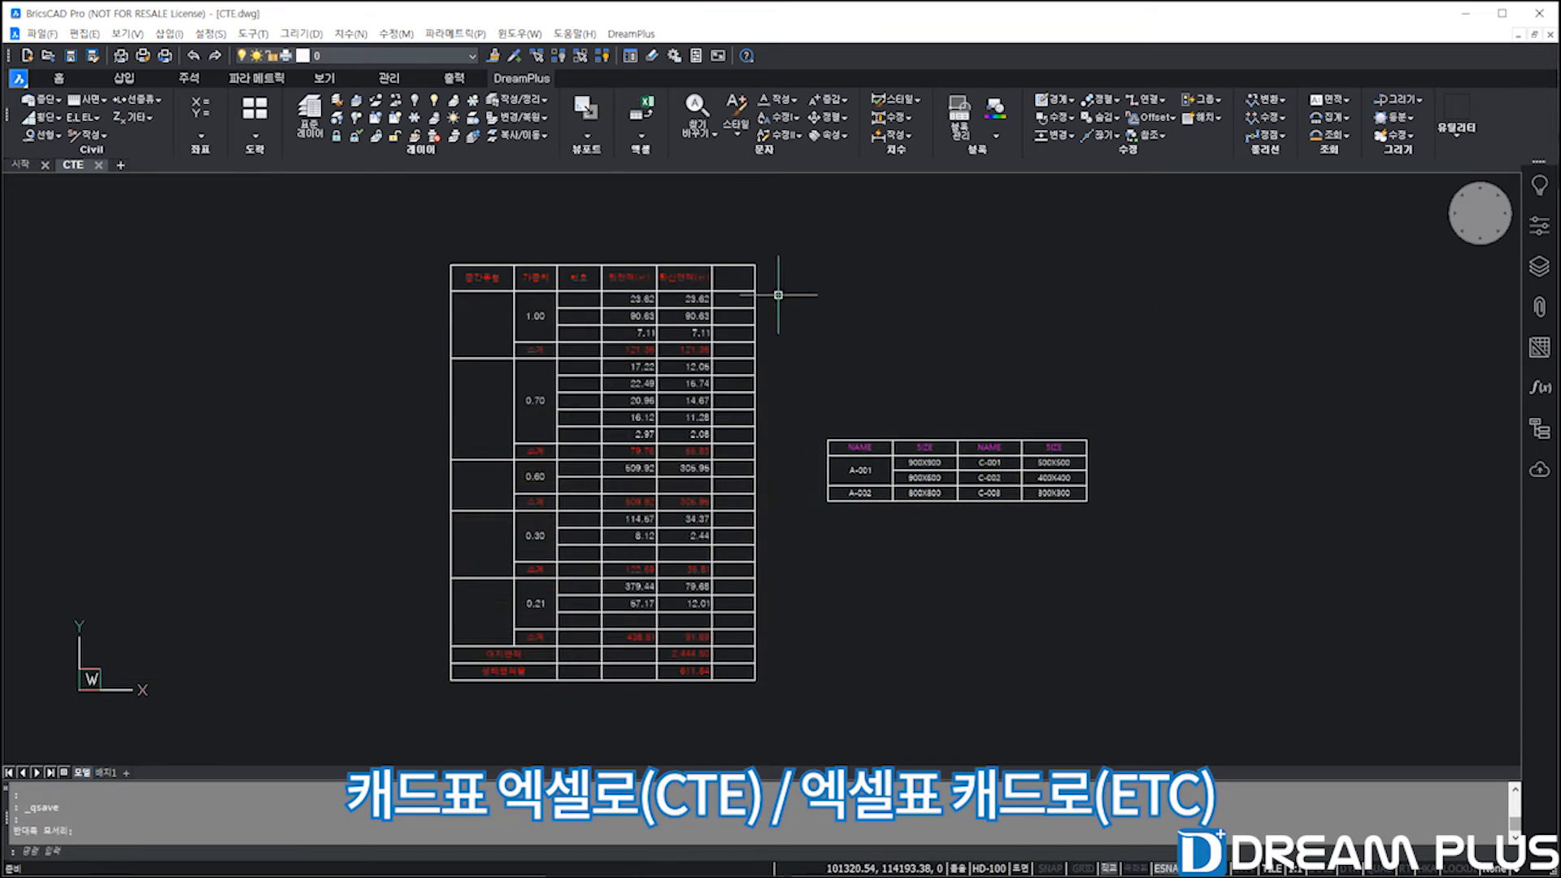
# Examine how the line-drawn area table and the NAME/SIZE table object are built, leaving both deselected.
pyautogui.click(778, 295)
pyautogui.click(691, 492)
pyautogui.click(663, 716)
pyautogui.click(365, 605)
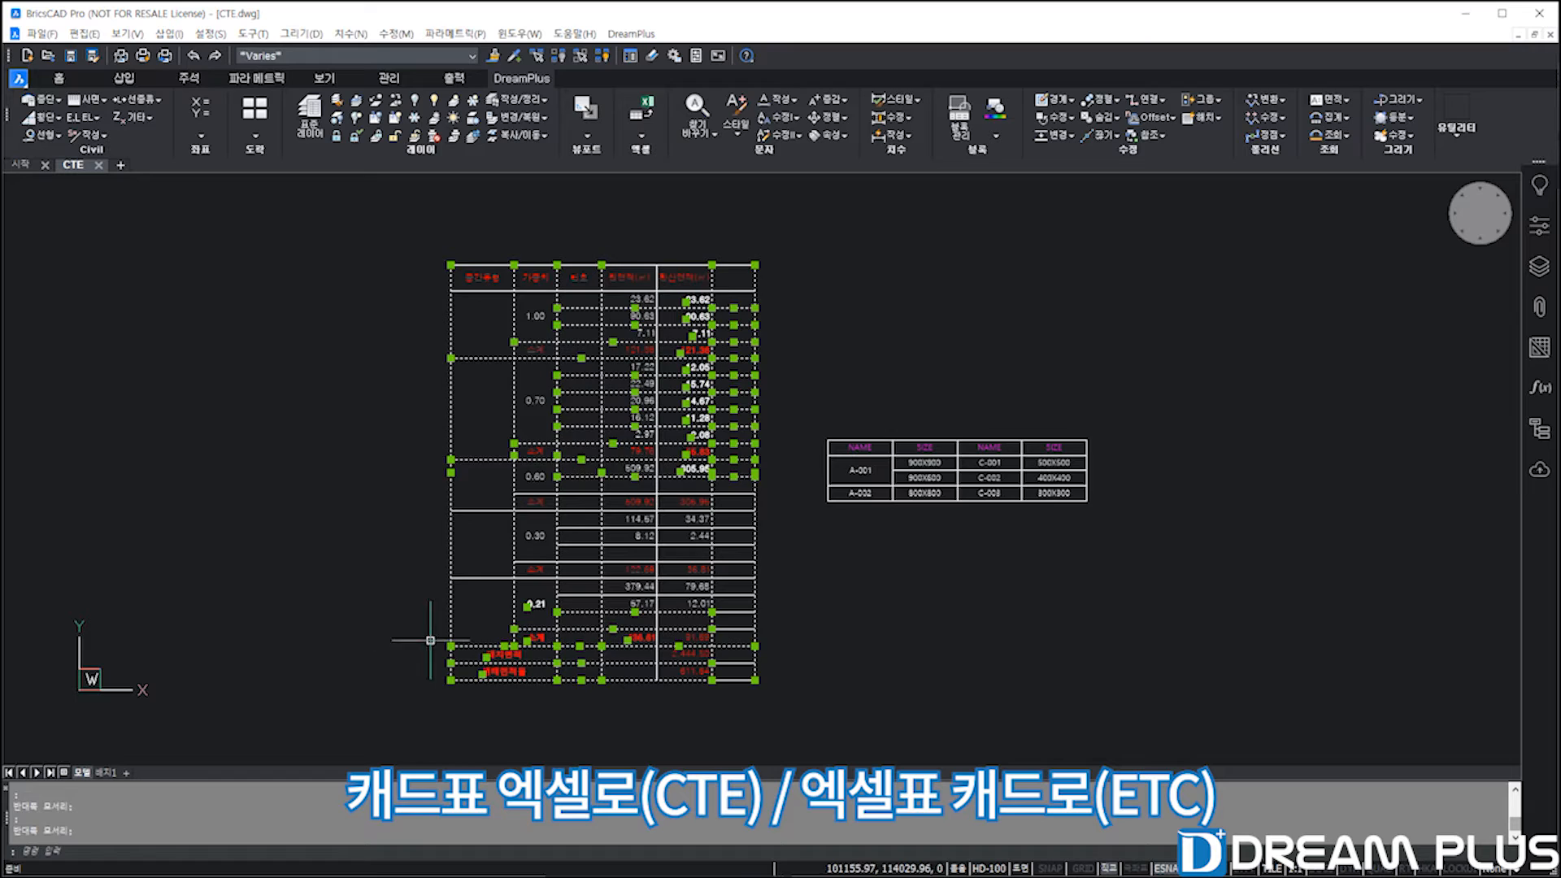
pyautogui.press('Escape')
pyautogui.click(926, 401)
pyautogui.click(862, 512)
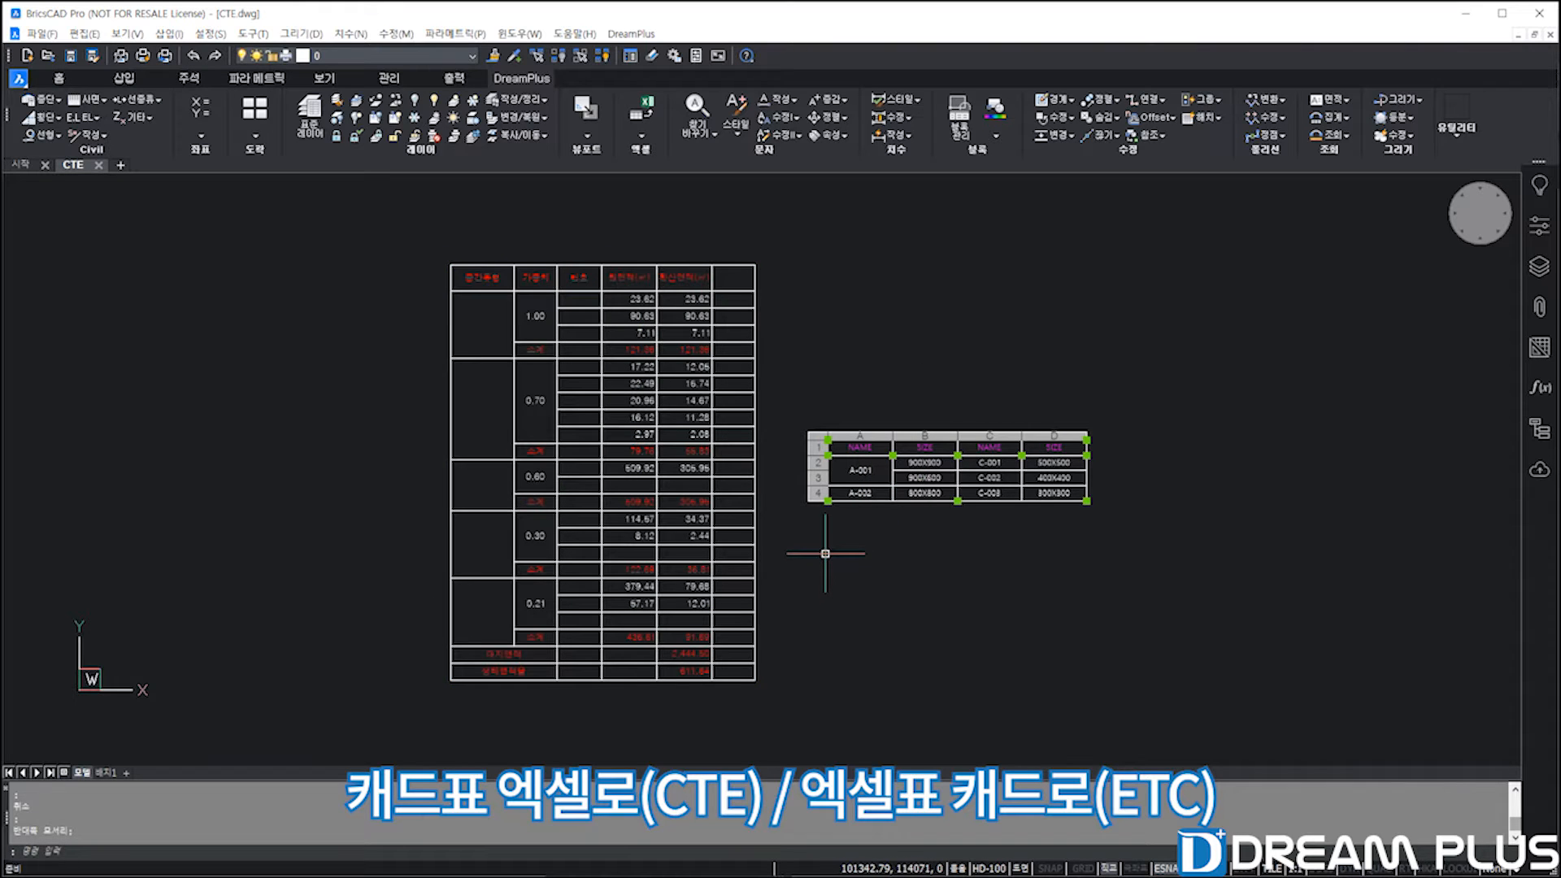
pyautogui.press('Escape')
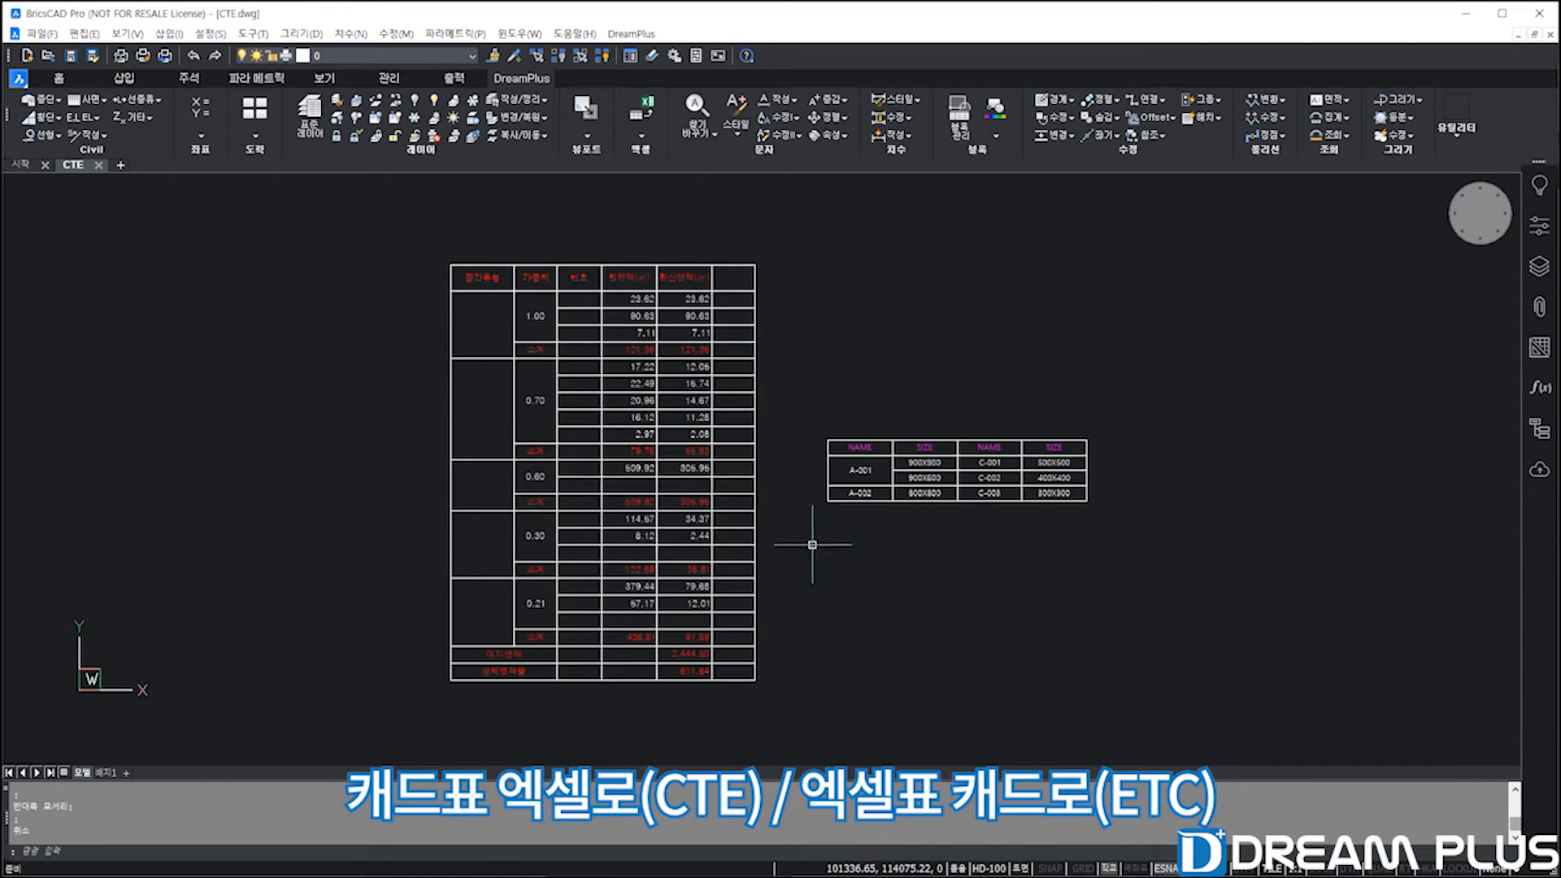
# Export the line-drawn area table to Excel with CAD table to Excel (CTE), placing its upper-left corner at cell B2.
pyautogui.click(643, 140)
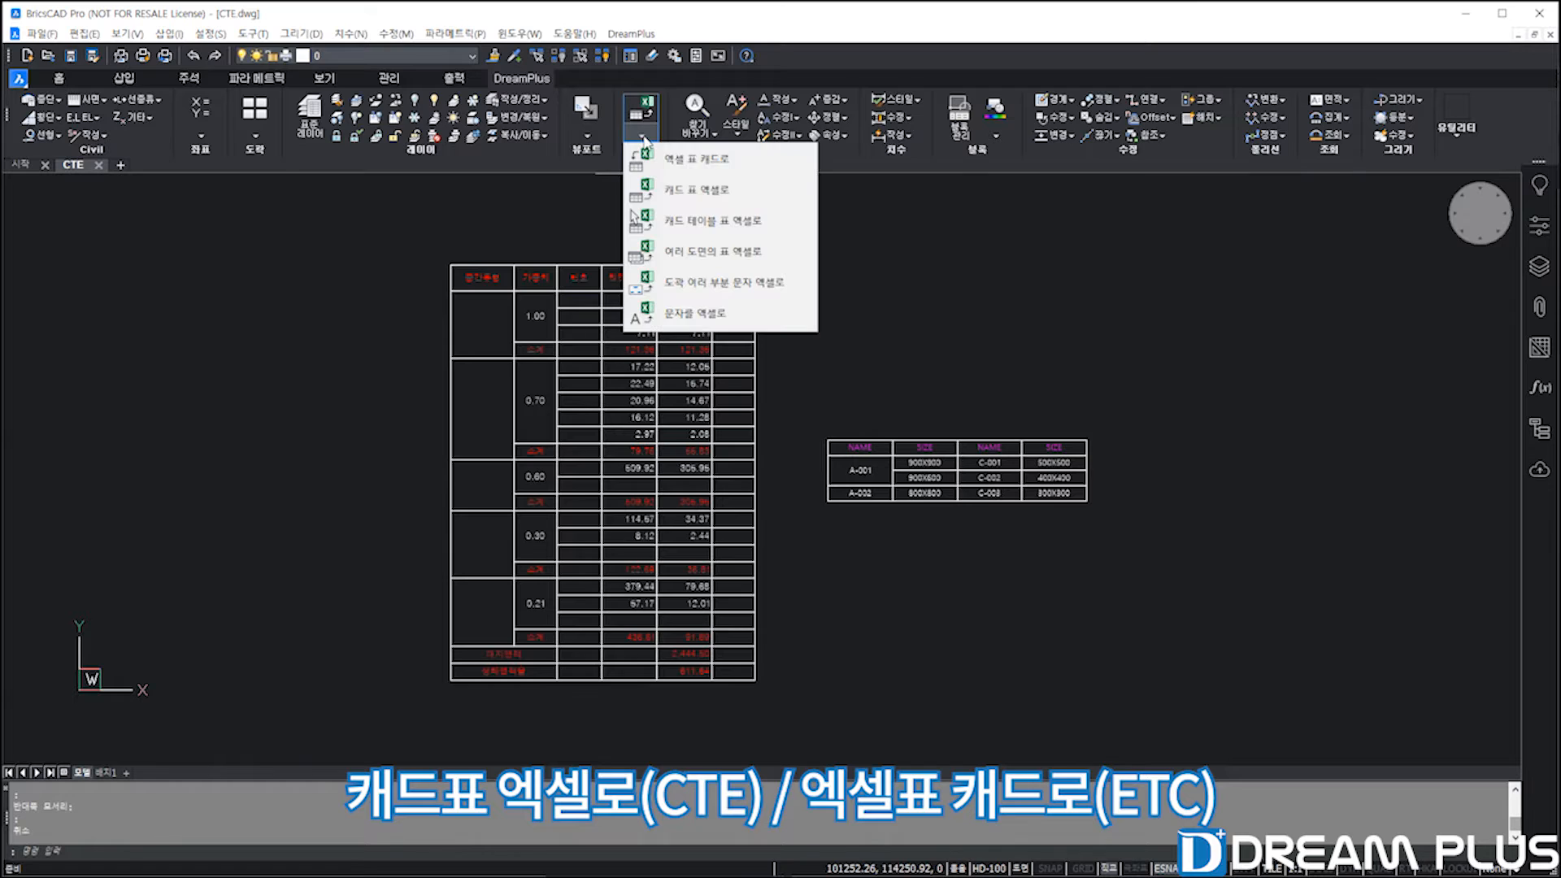
pyautogui.click(687, 192)
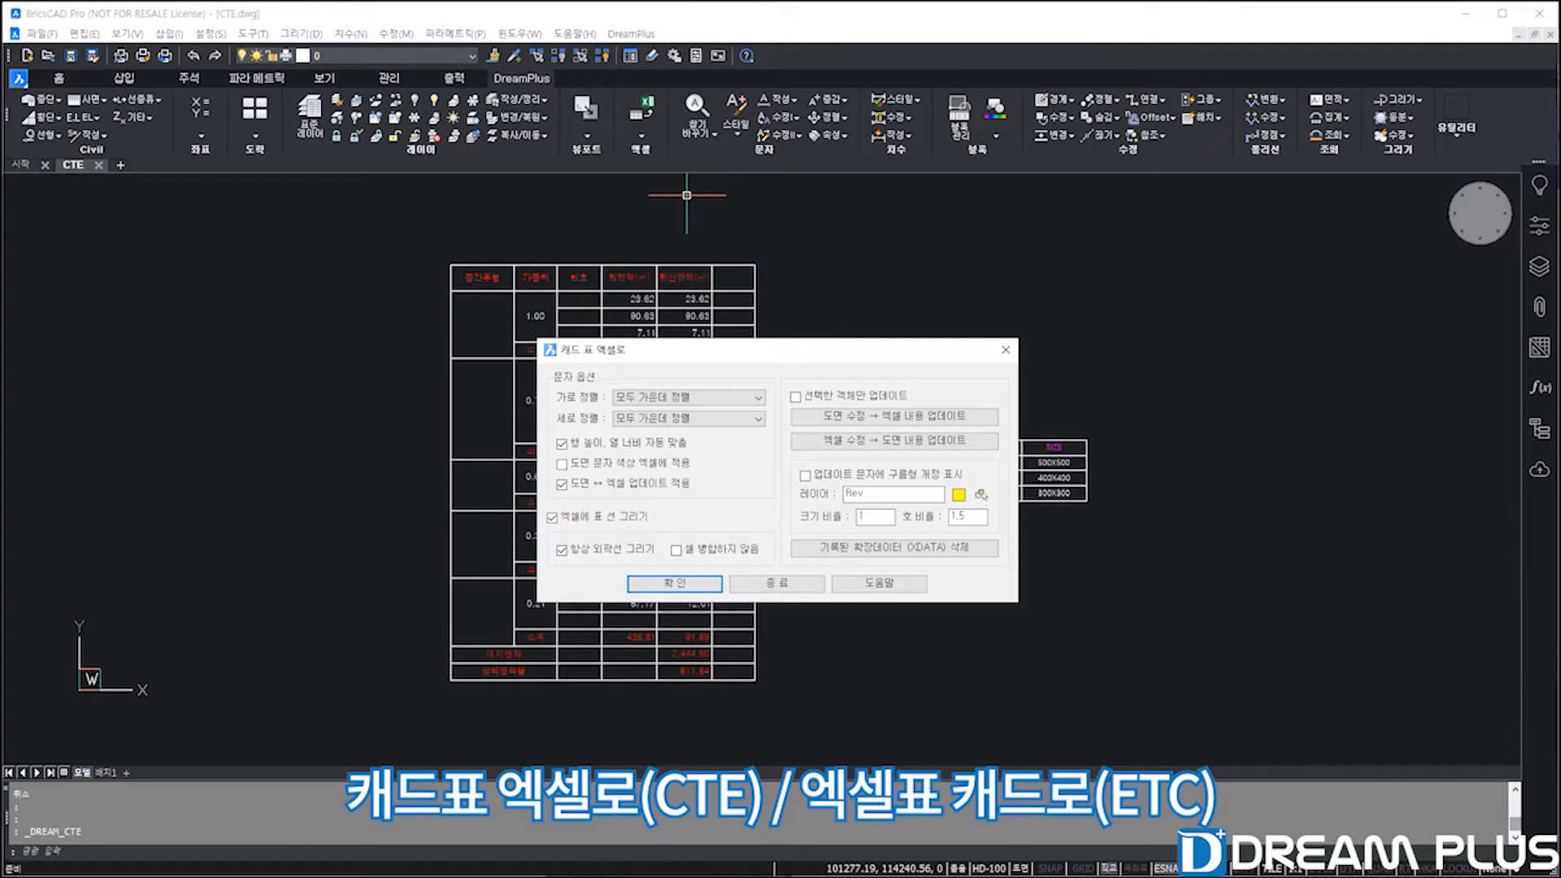
pyautogui.click(676, 582)
pyautogui.click(435, 244)
pyautogui.click(803, 736)
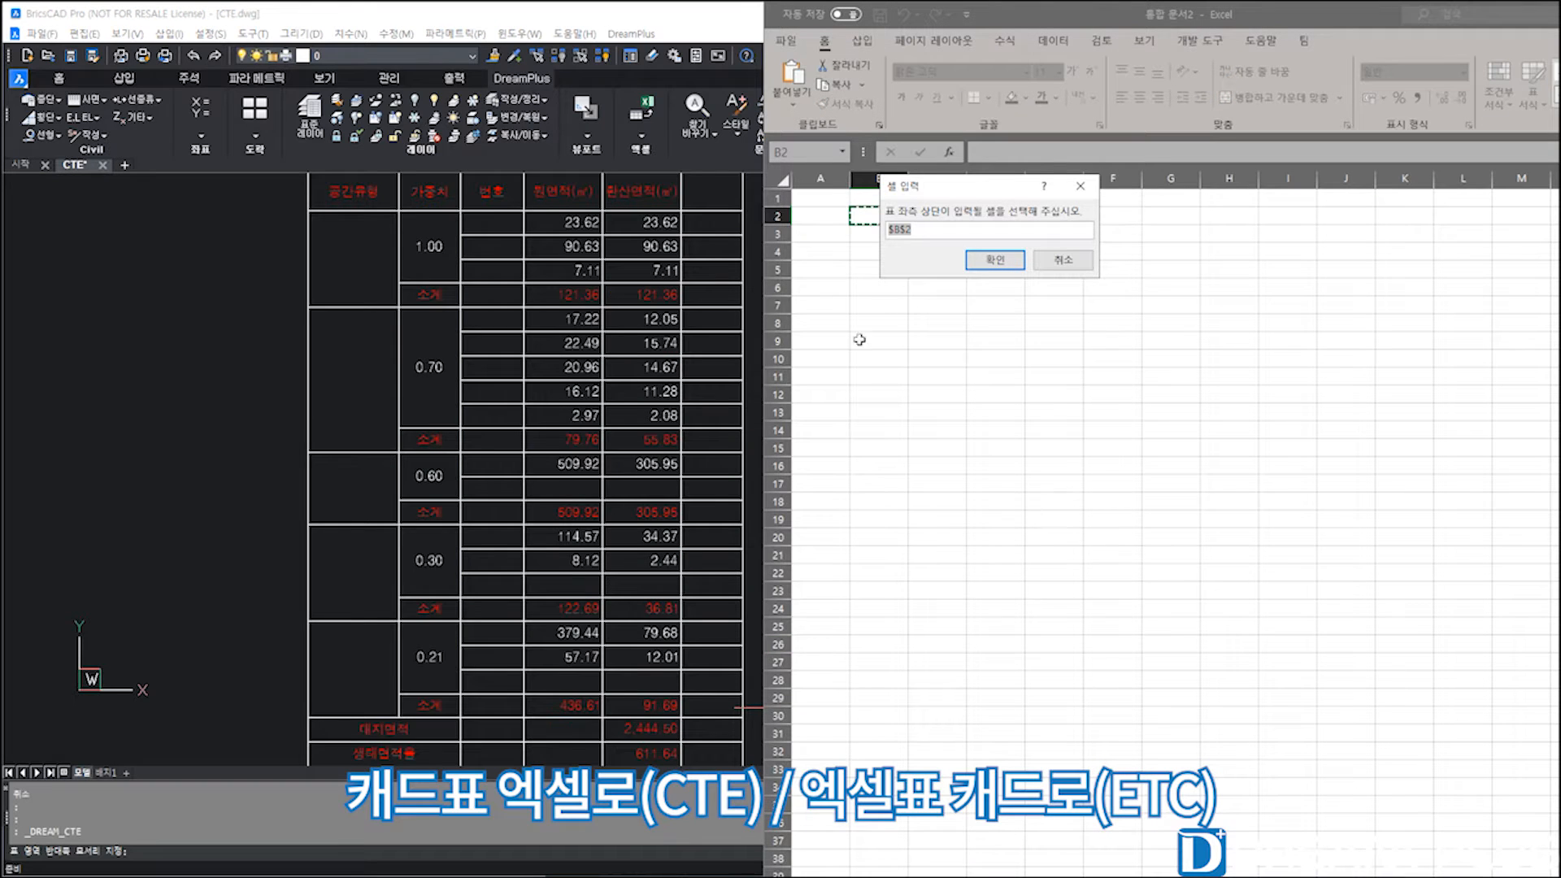
pyautogui.click(994, 260)
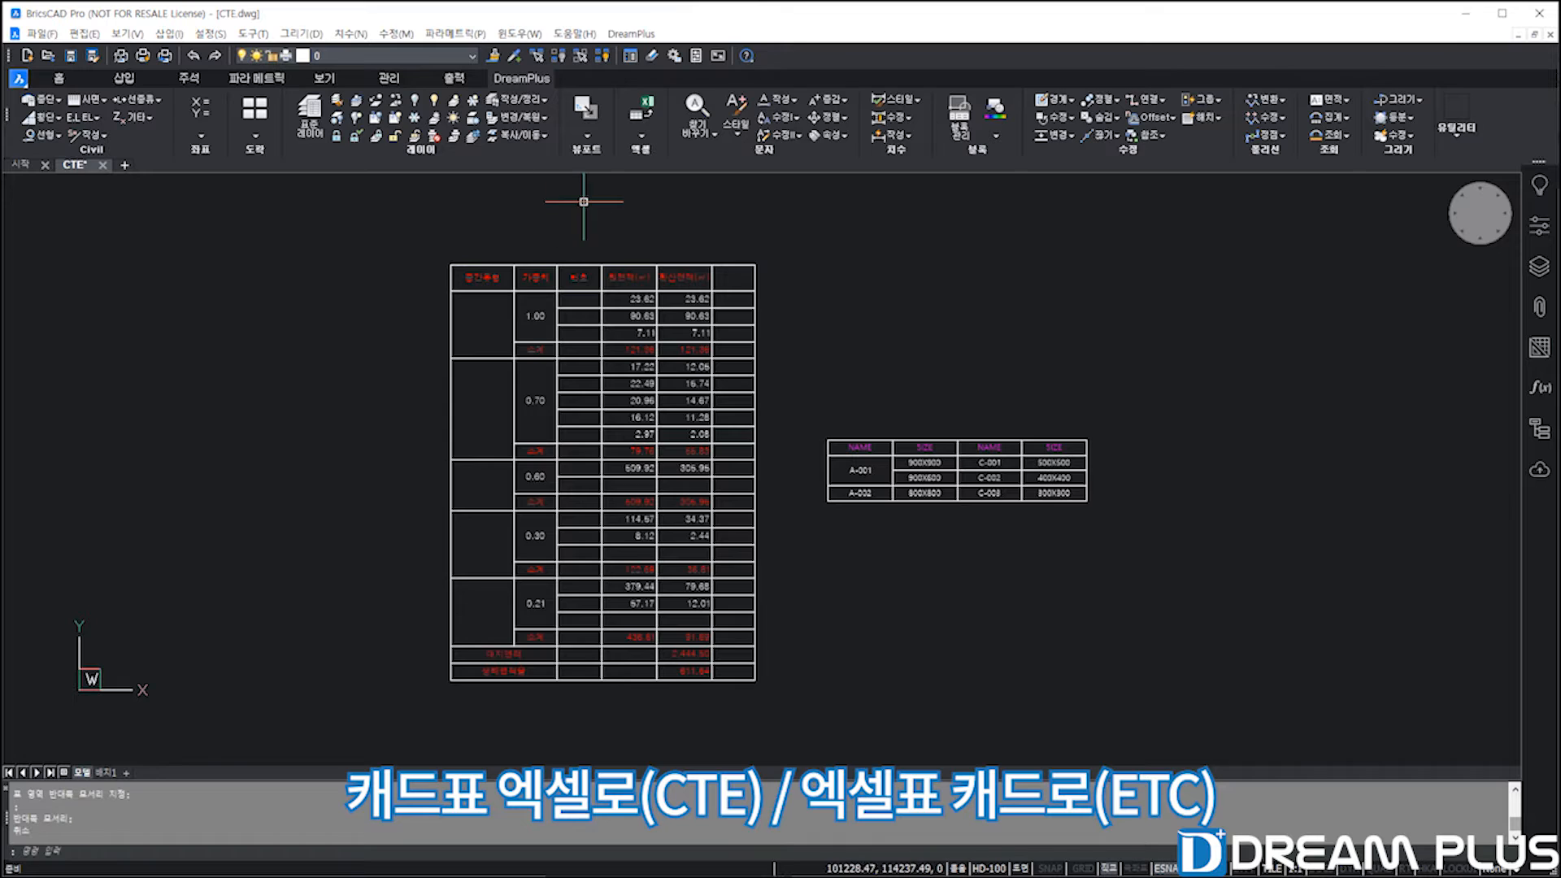
# Export the NAME/SIZE table object to the same Excel sheet with the CAD table-object export (CTAE), starting at cell I2.
pyautogui.click(644, 136)
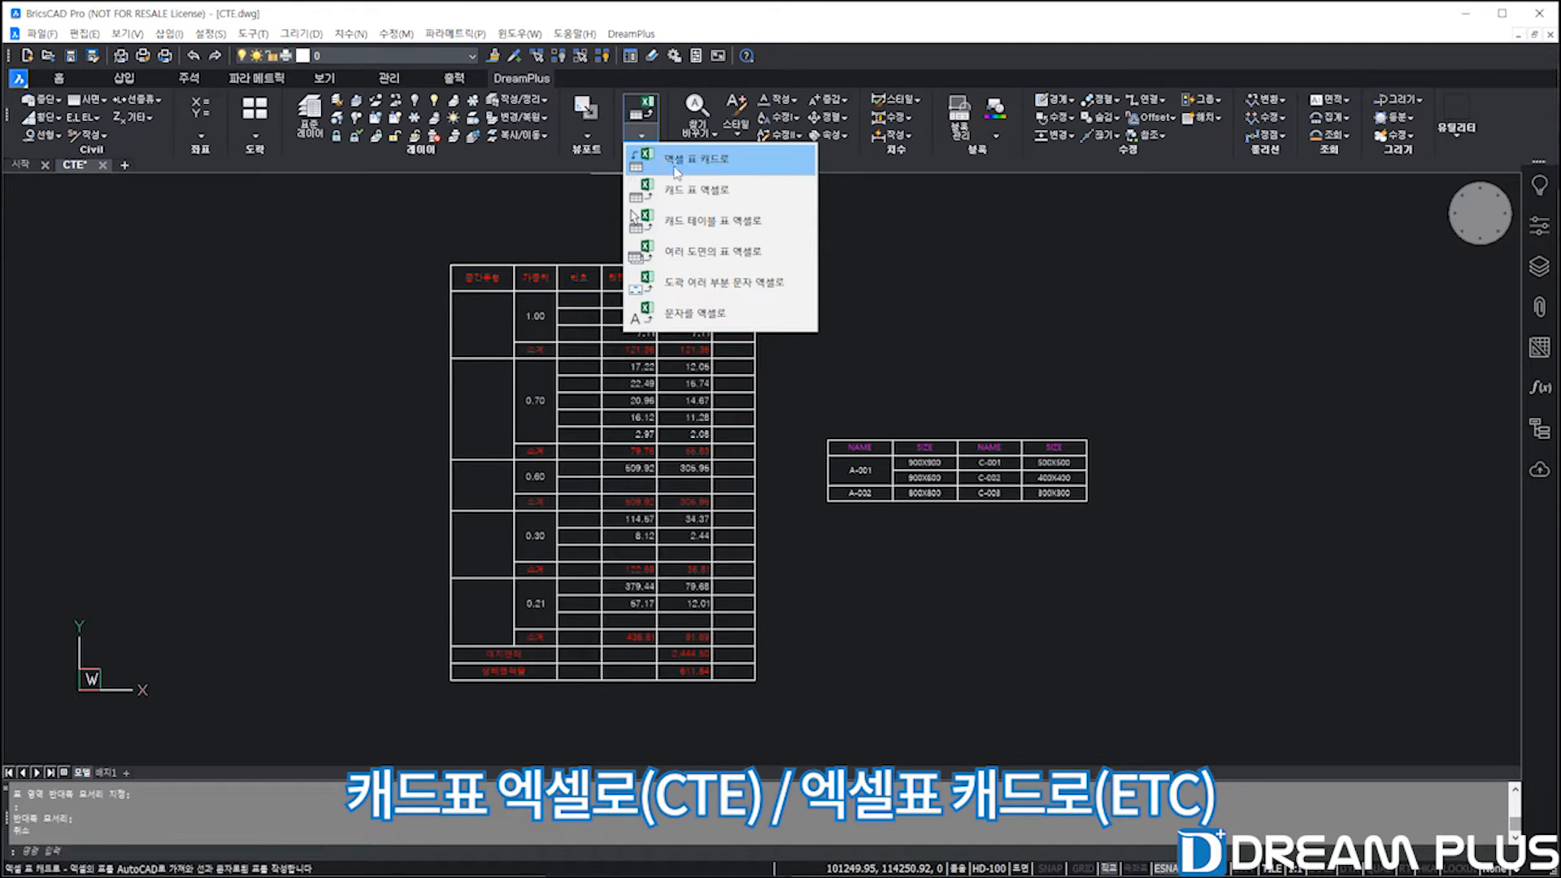
pyautogui.click(720, 235)
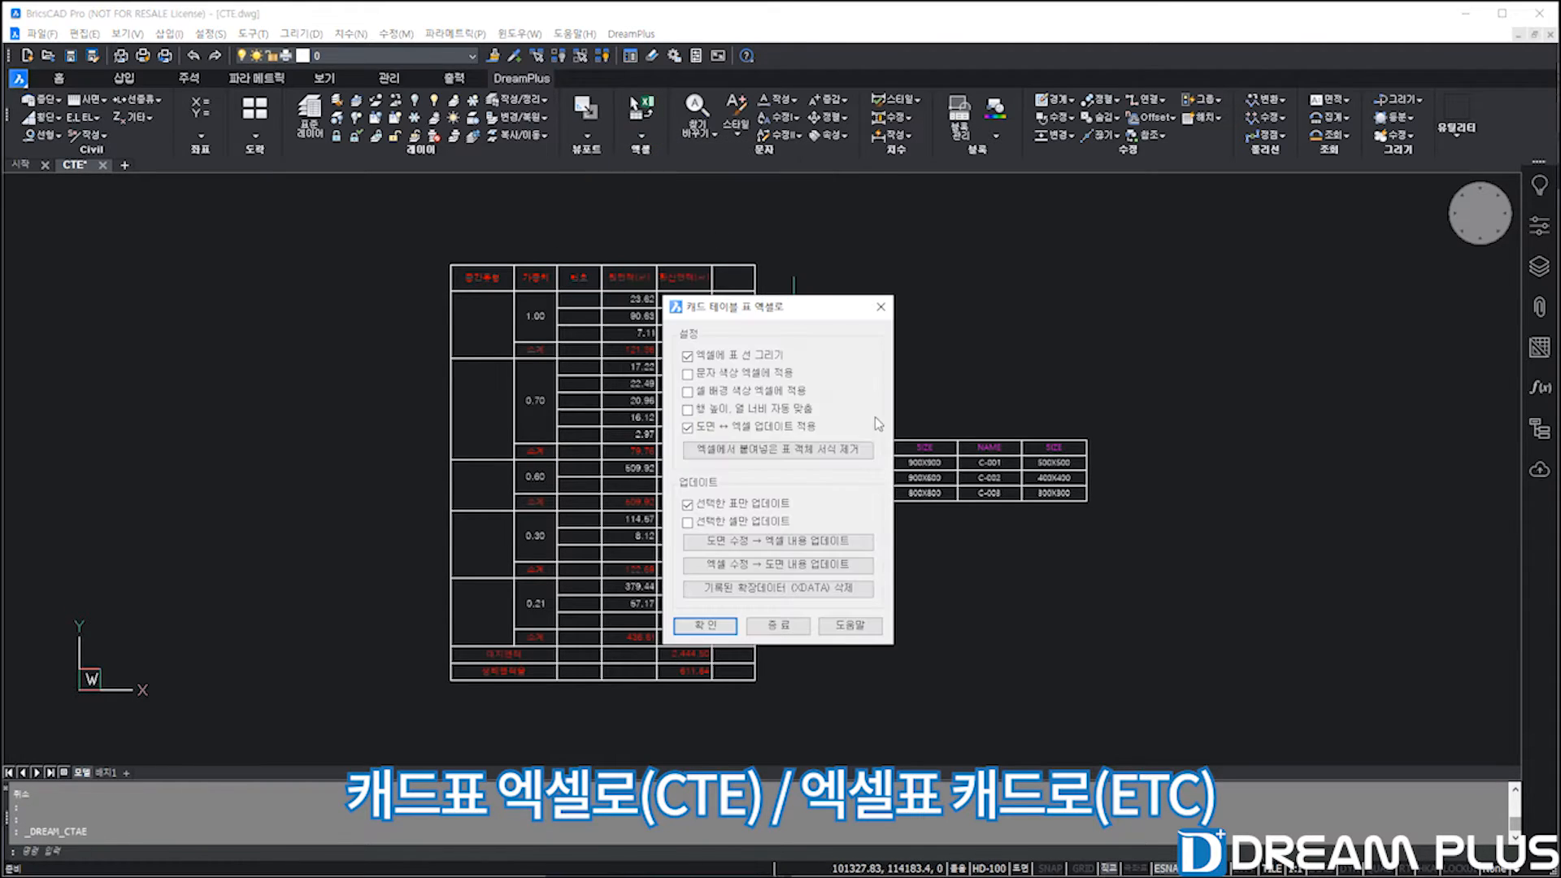
pyautogui.click(719, 626)
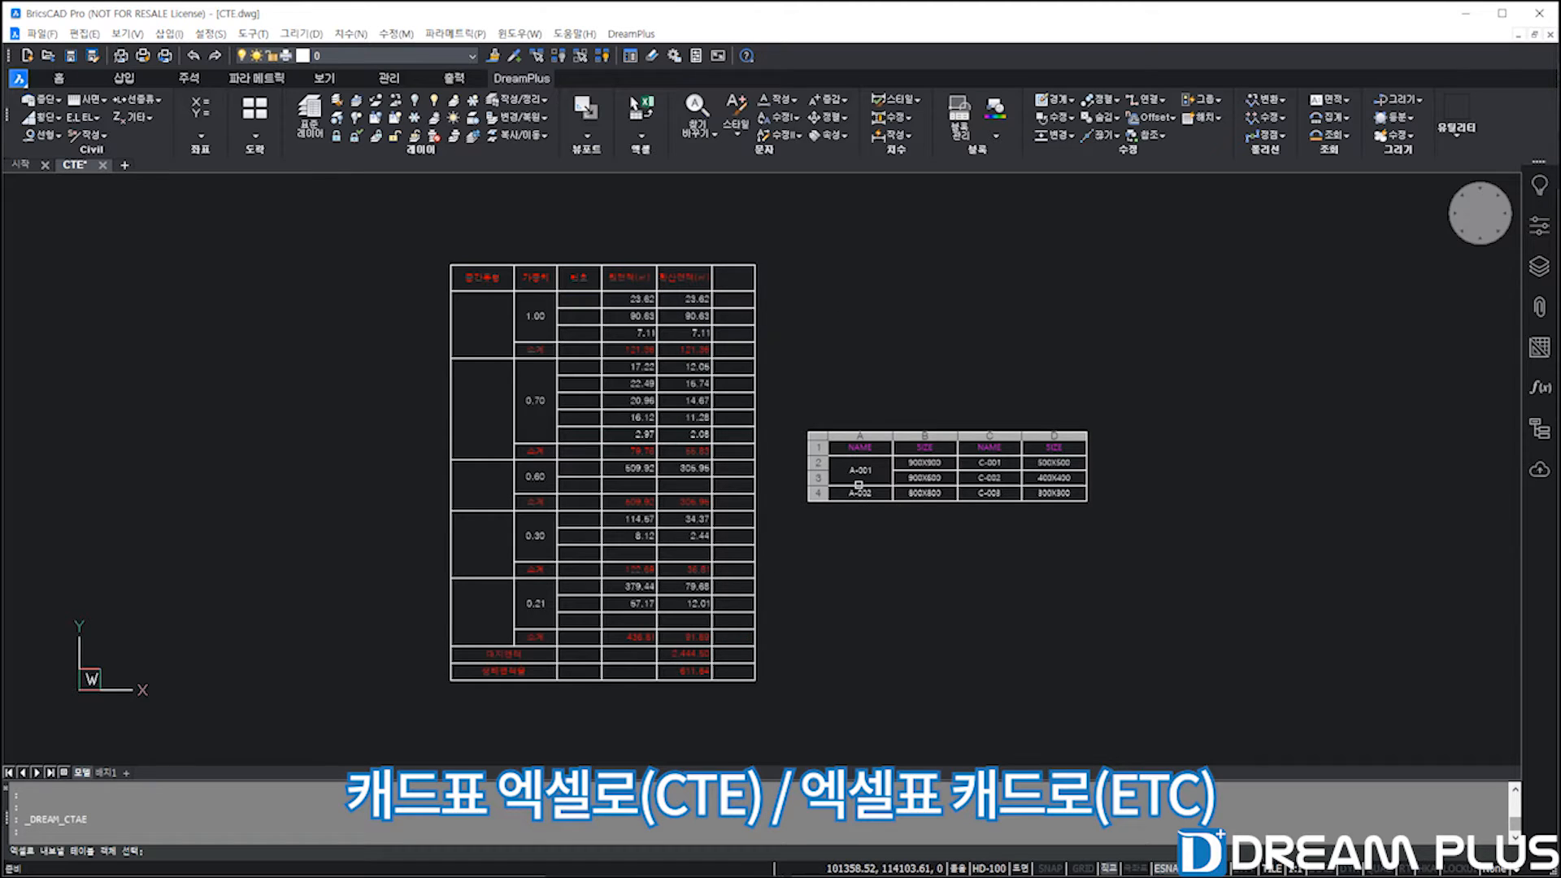
pyautogui.click(867, 478)
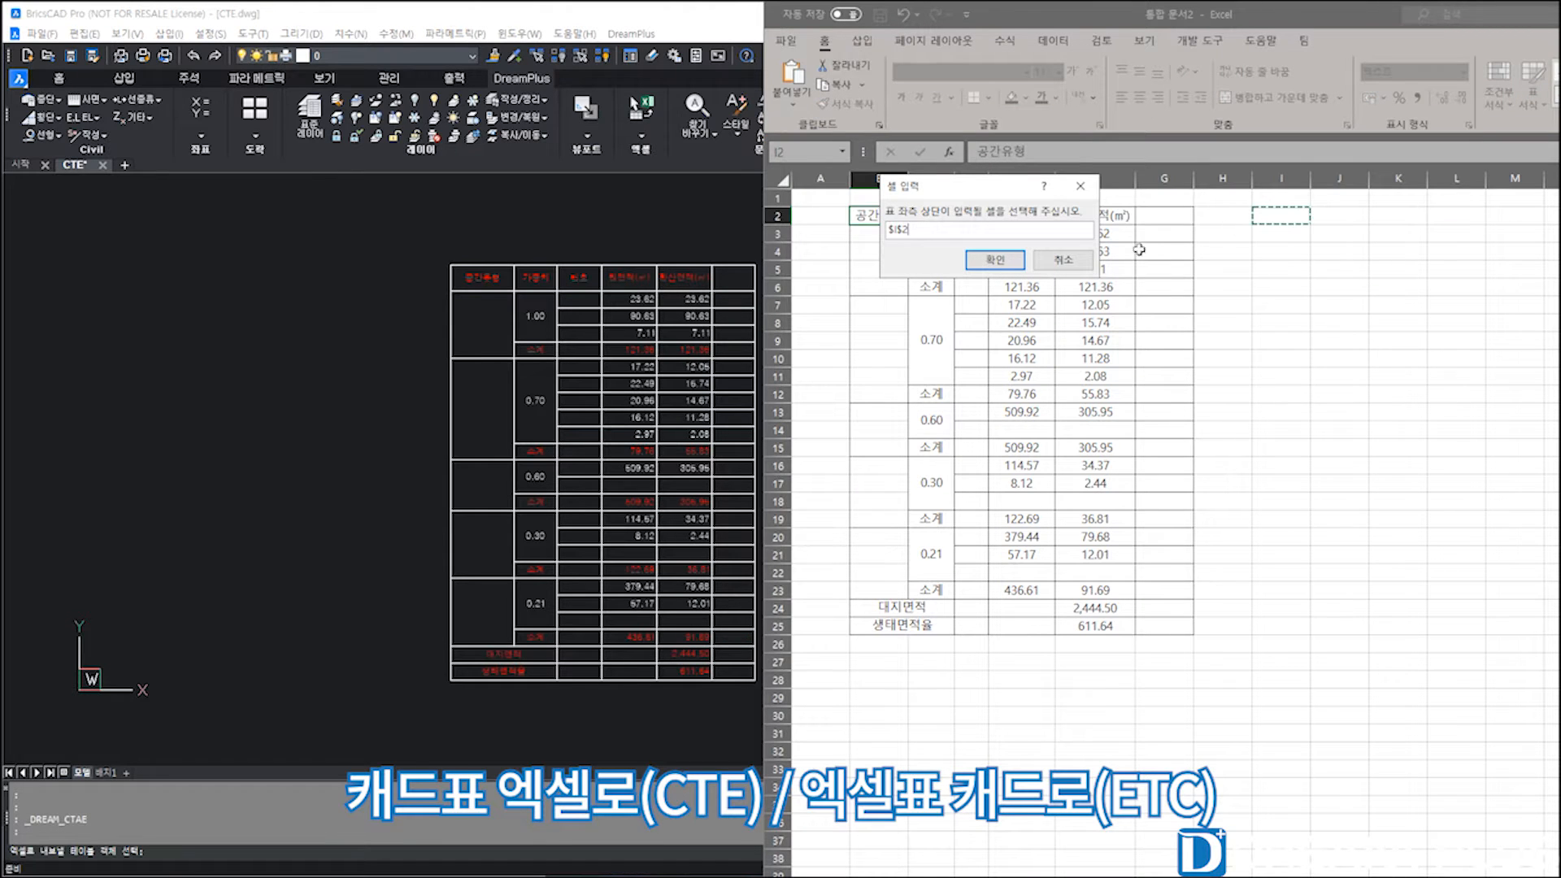
pyautogui.click(1007, 259)
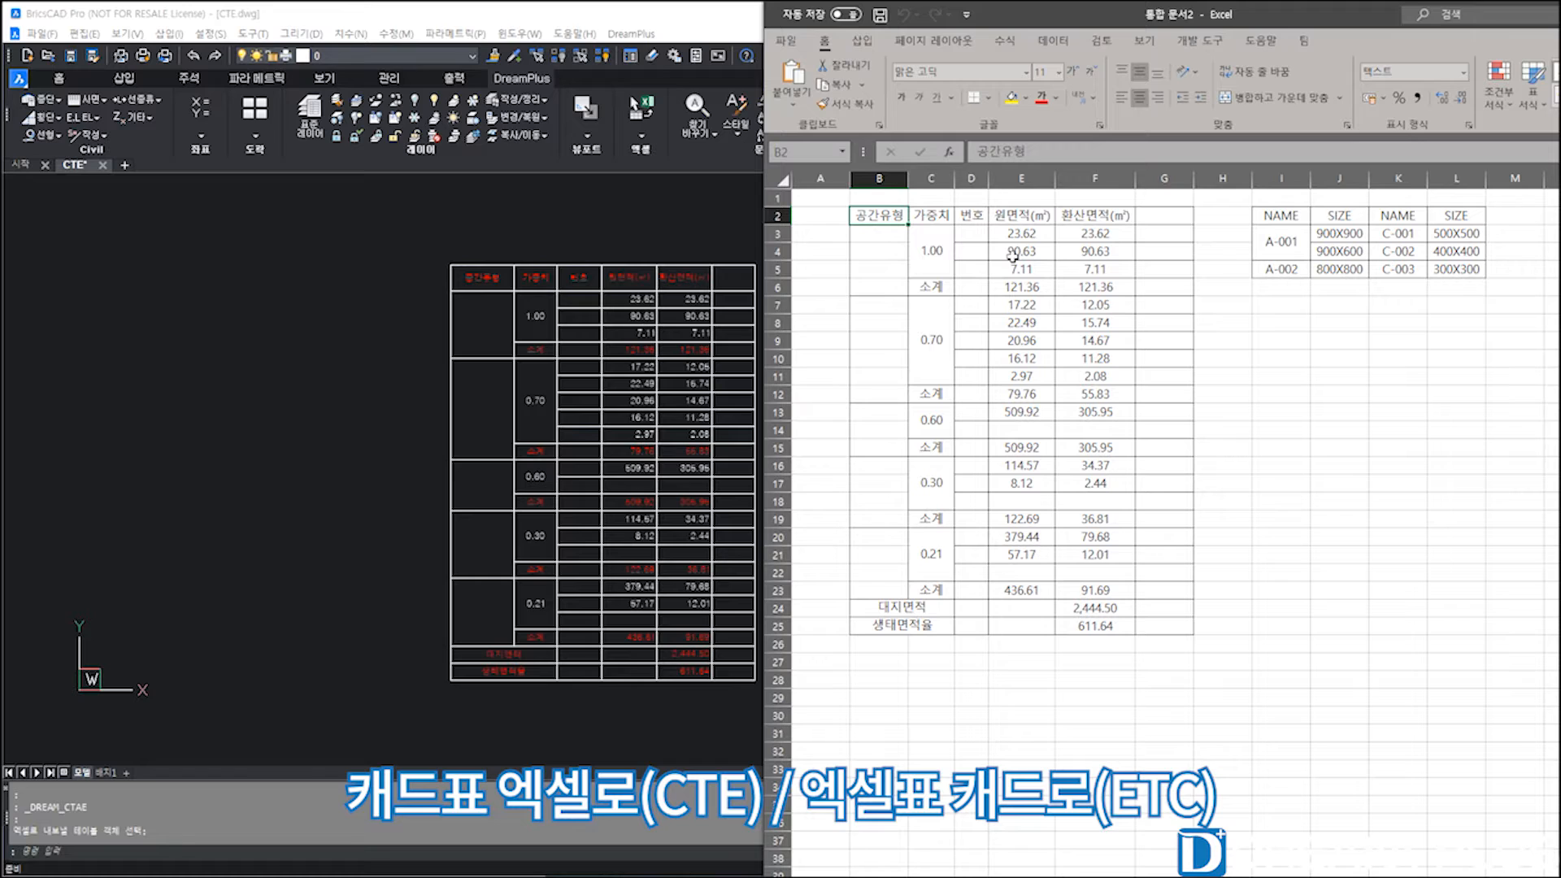
# Replace the exported area table's first three headers in cells B2, C2 and D2 with XXX, YYY and Z.
pyautogui.write('XX')
pyautogui.press('Tab')
pyautogui.write('YYY')
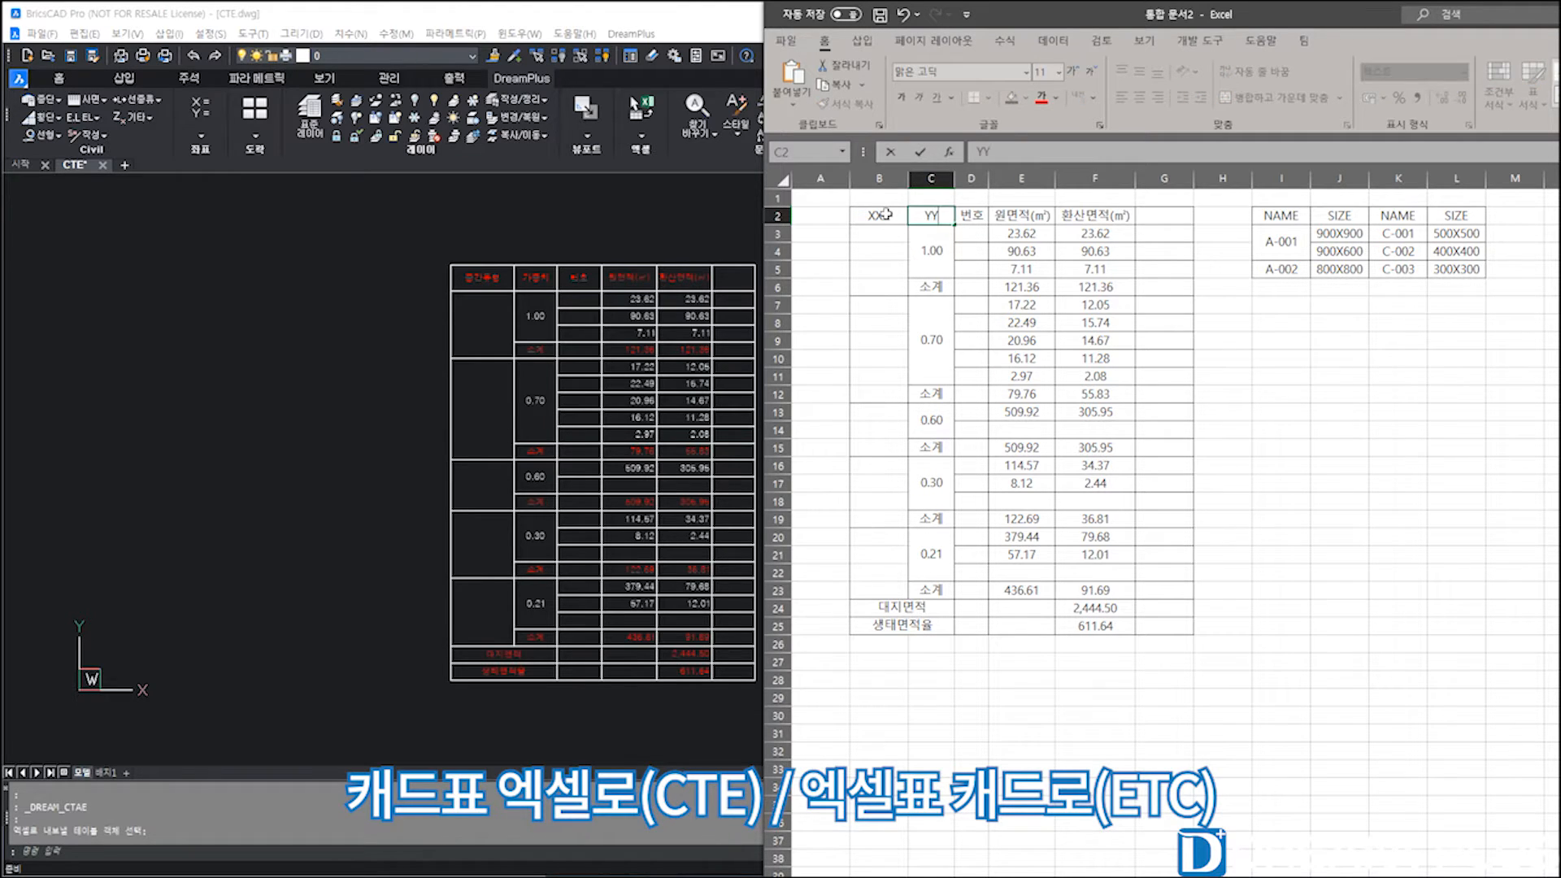
pyautogui.press('Tab')
pyautogui.write('Z')
pyautogui.press('Tab')
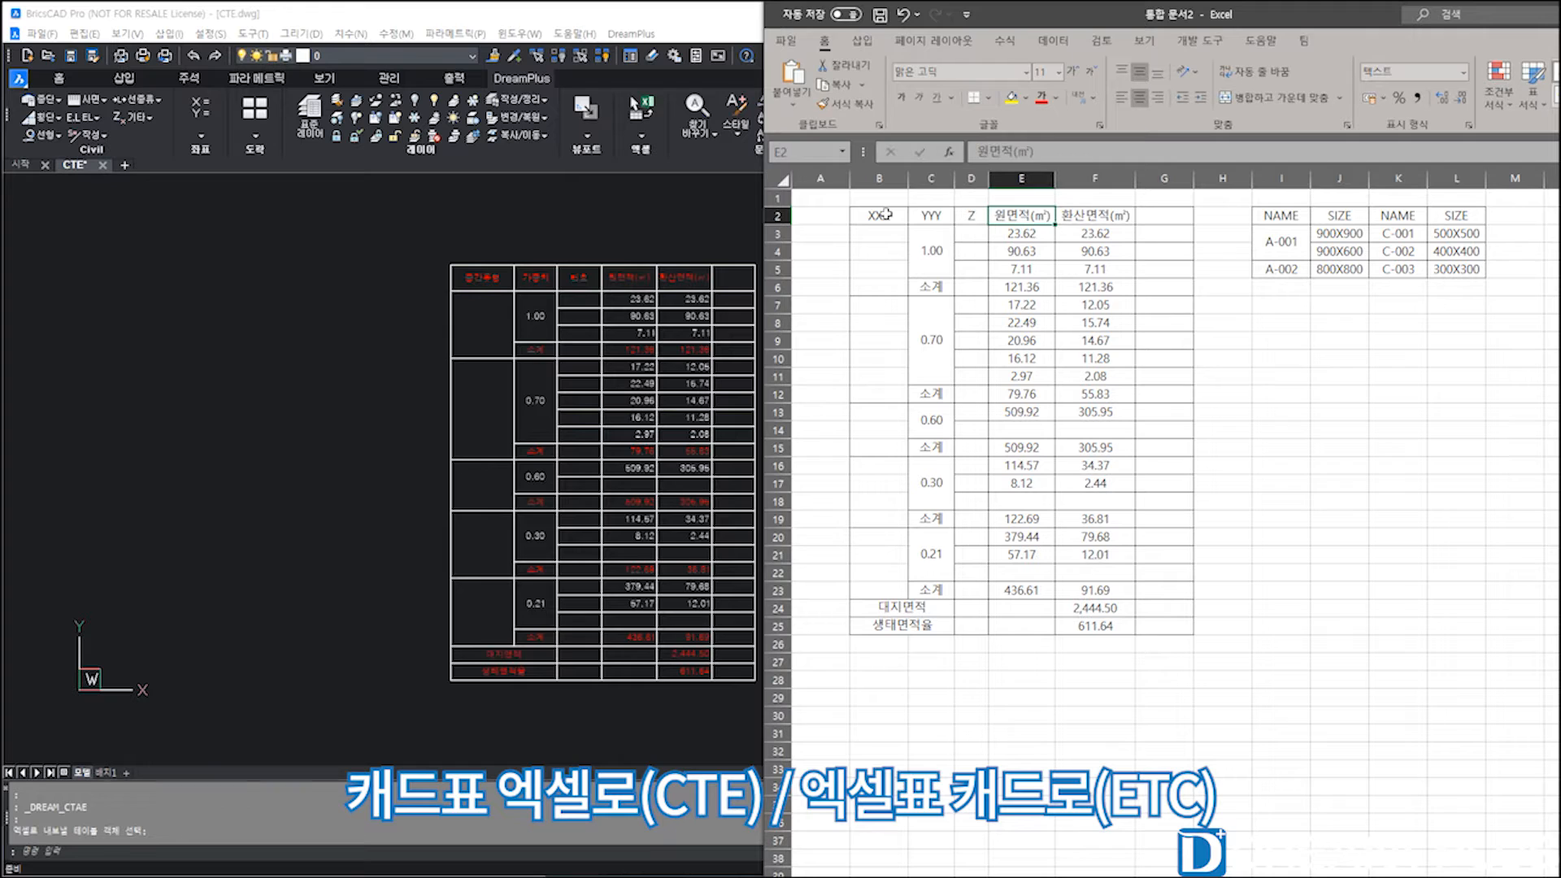
# Switch back to BricsCAD and update the drawing's area table from the Excel edits through CTE, checking its headers.
pyautogui.click(643, 149)
pyautogui.click(643, 149)
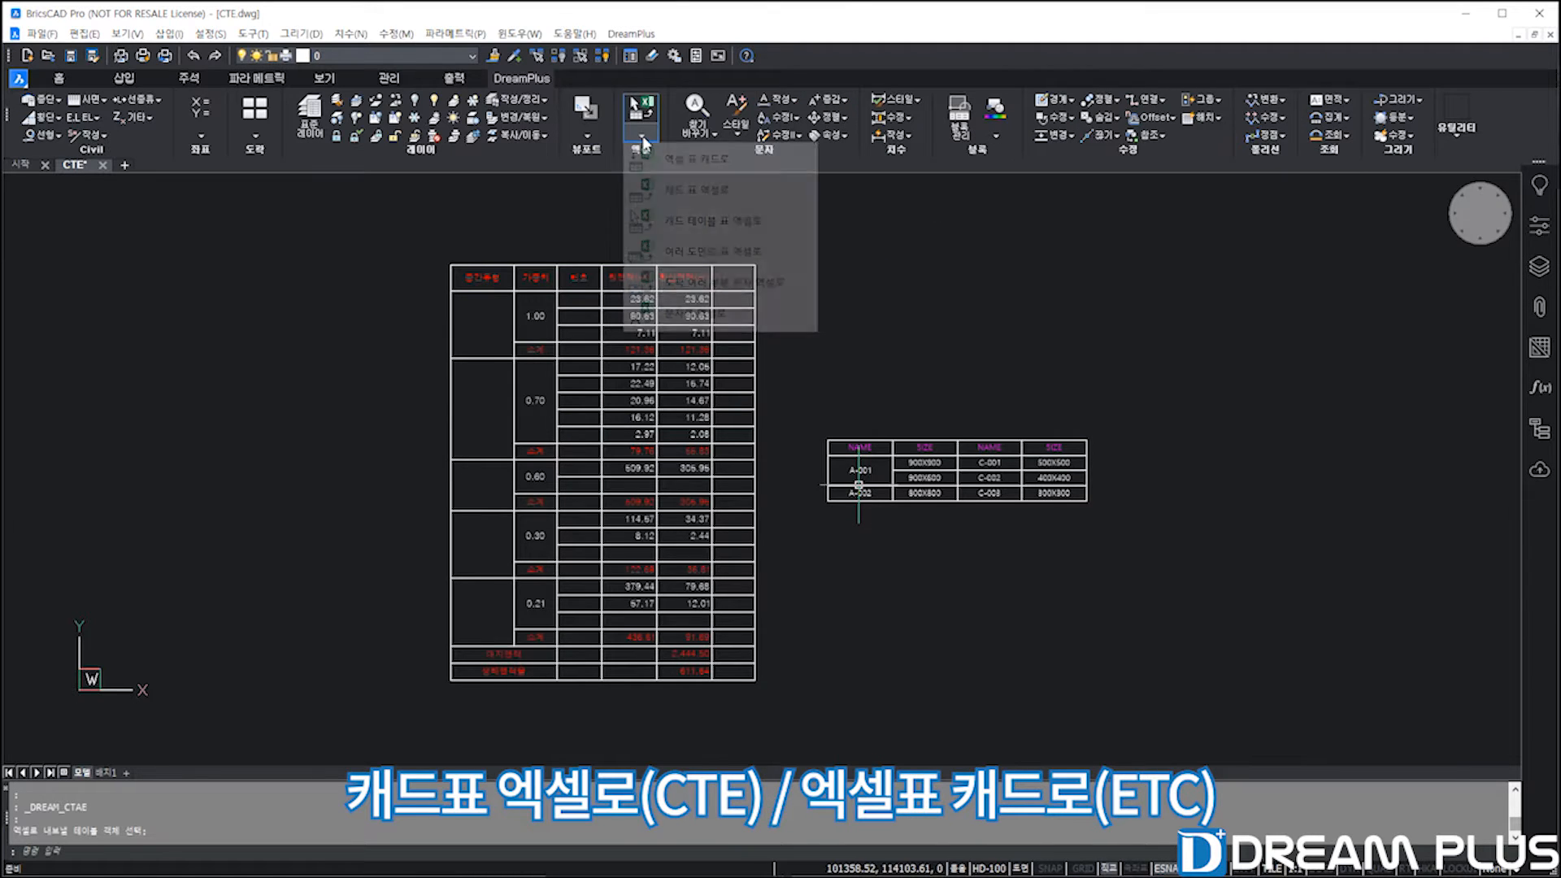
pyautogui.click(683, 189)
pyautogui.click(841, 444)
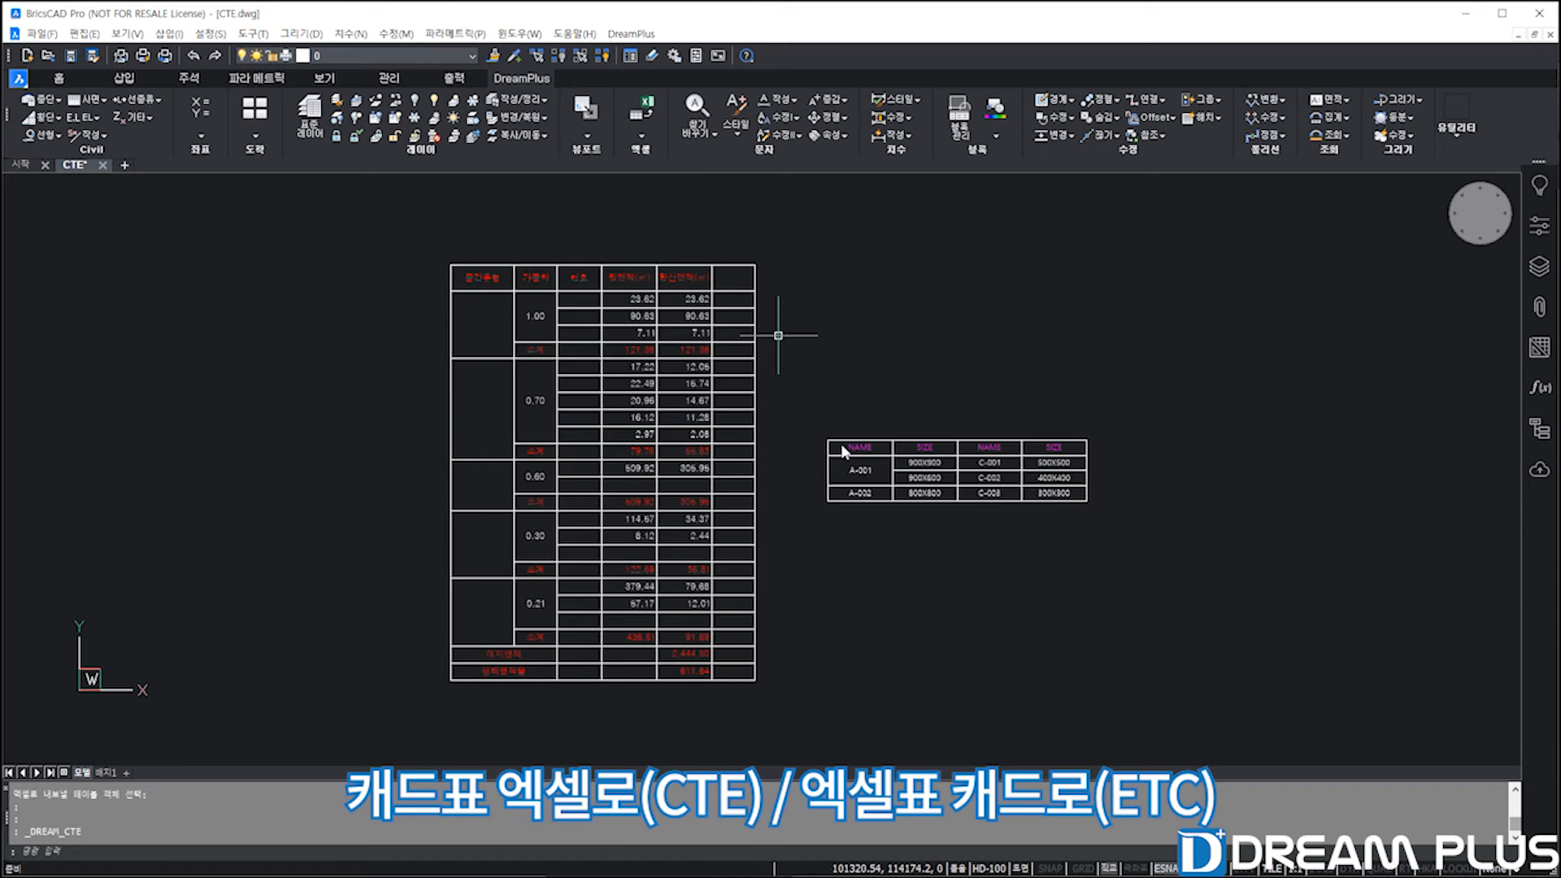
pyautogui.click(829, 489)
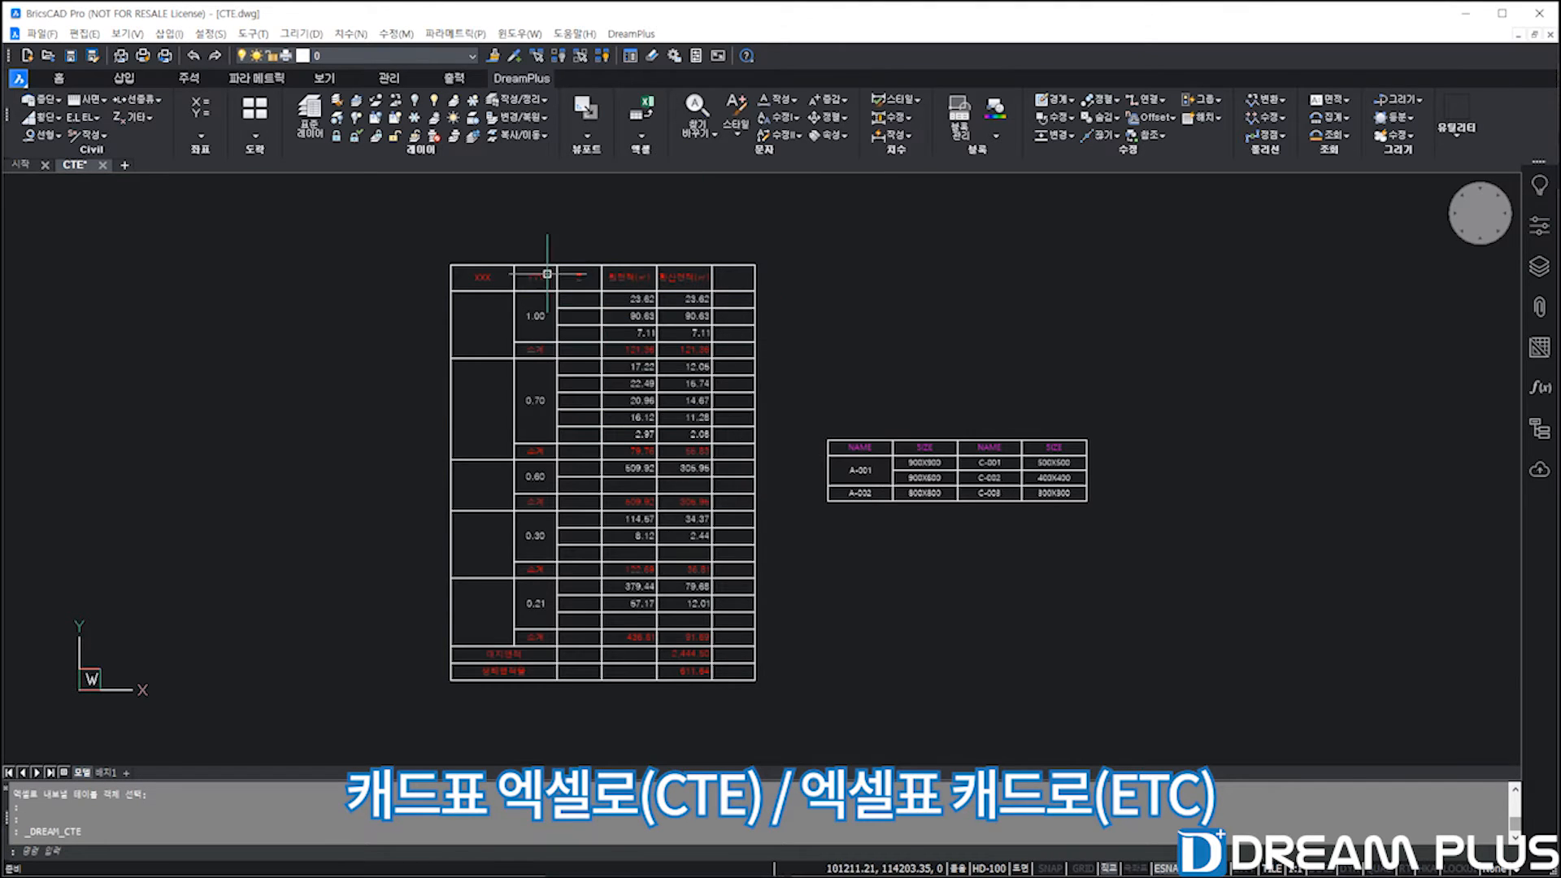
pyautogui.scroll(3, 508, 263)
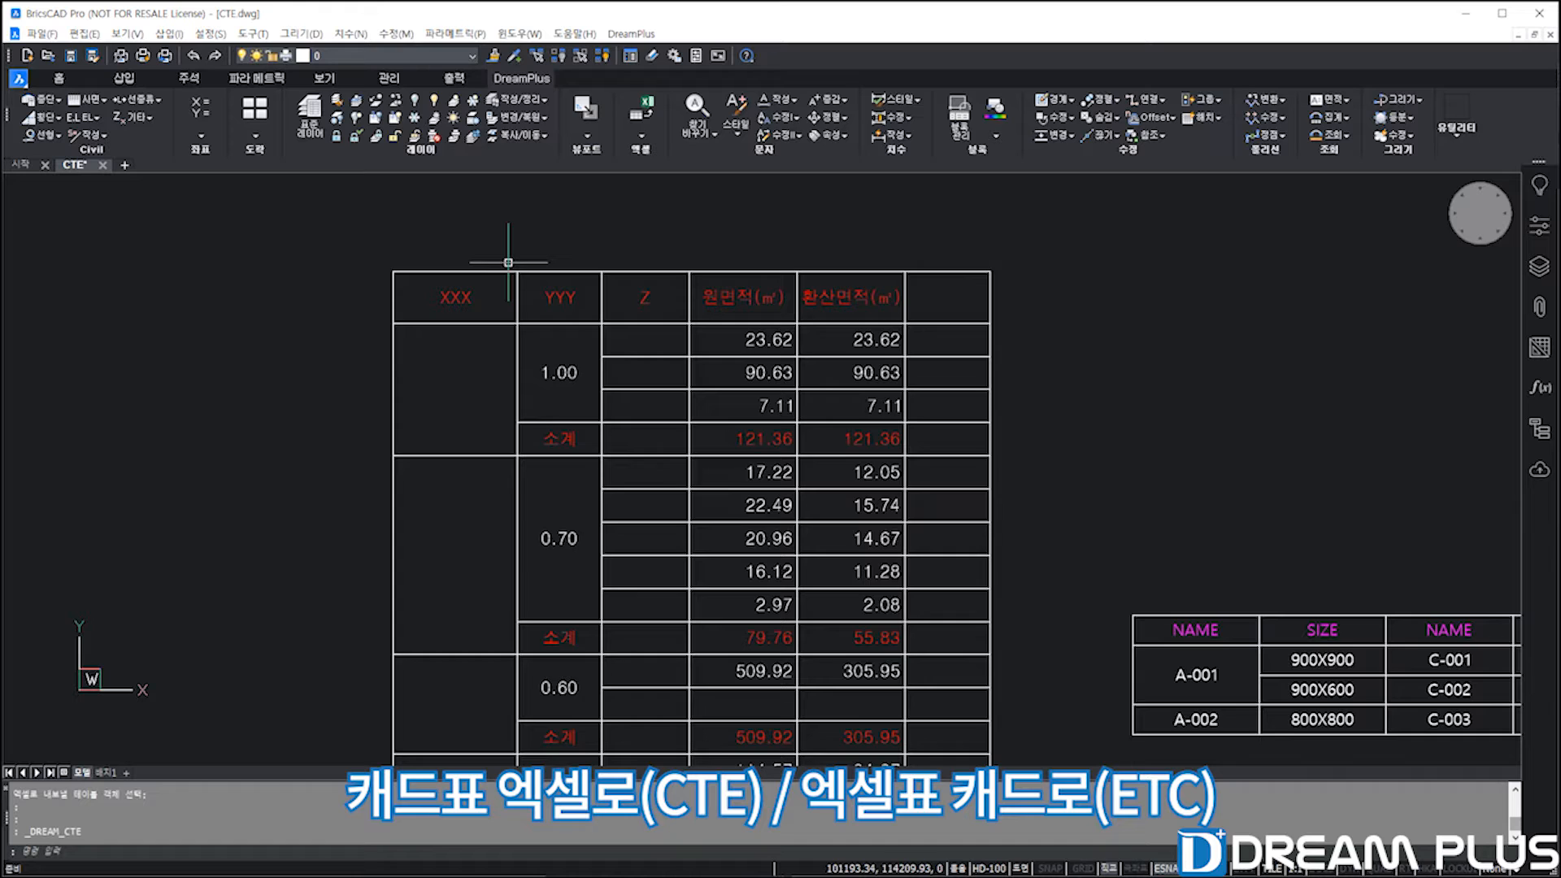
# Create a new drawing, switch to ETC.xlsx in Excel and select the table range B2:E14.
pyautogui.click(124, 165)
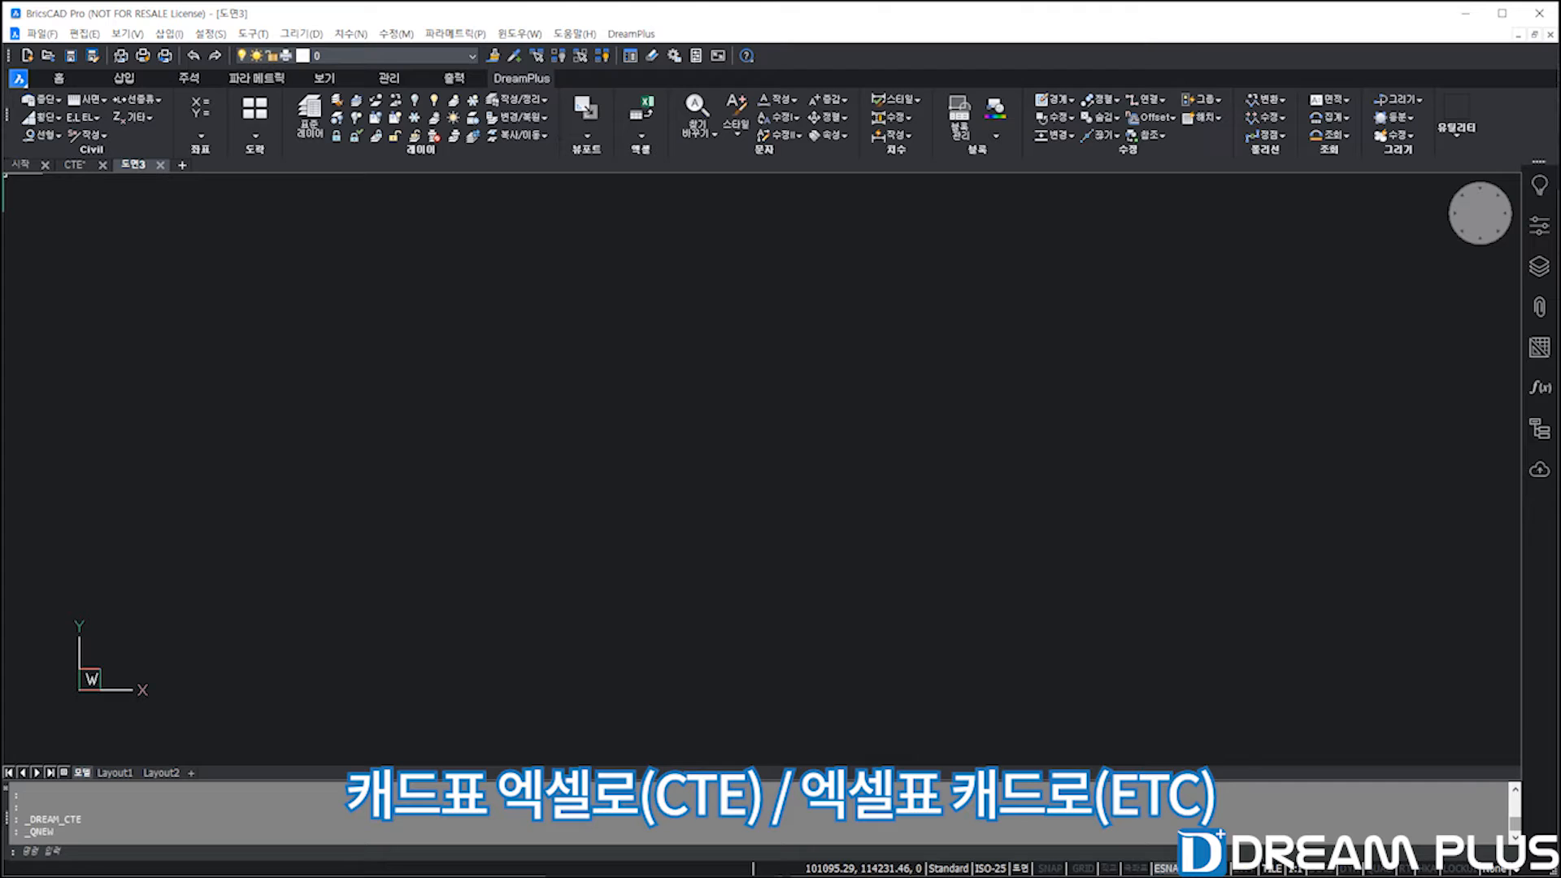
pyautogui.hotkey('alt', 'Tab')
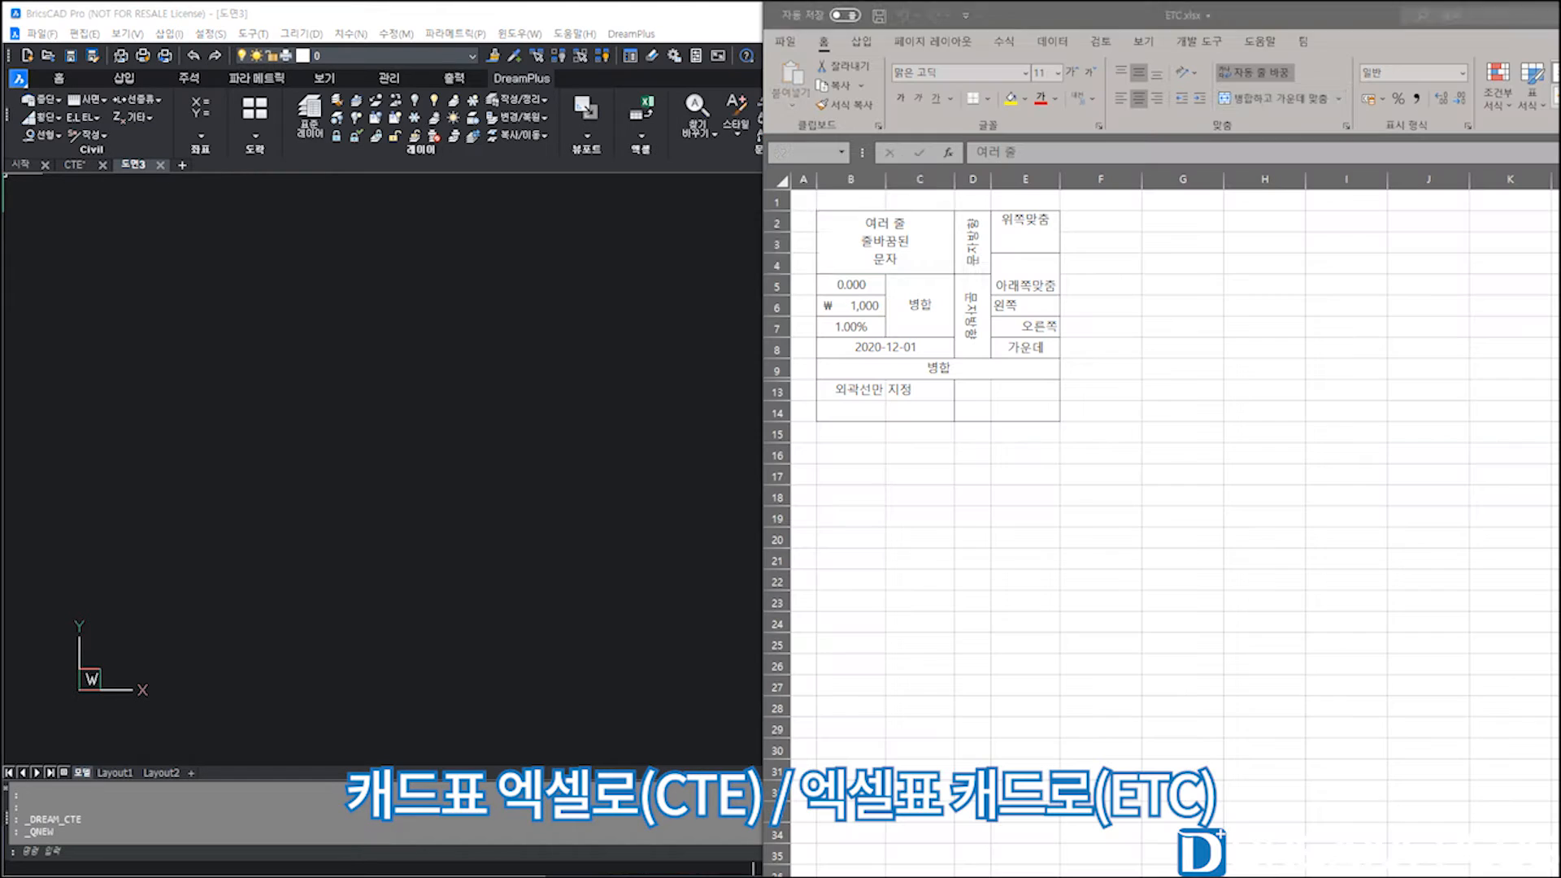
pyautogui.moveTo(922, 254); pyautogui.dragTo(1020, 406)
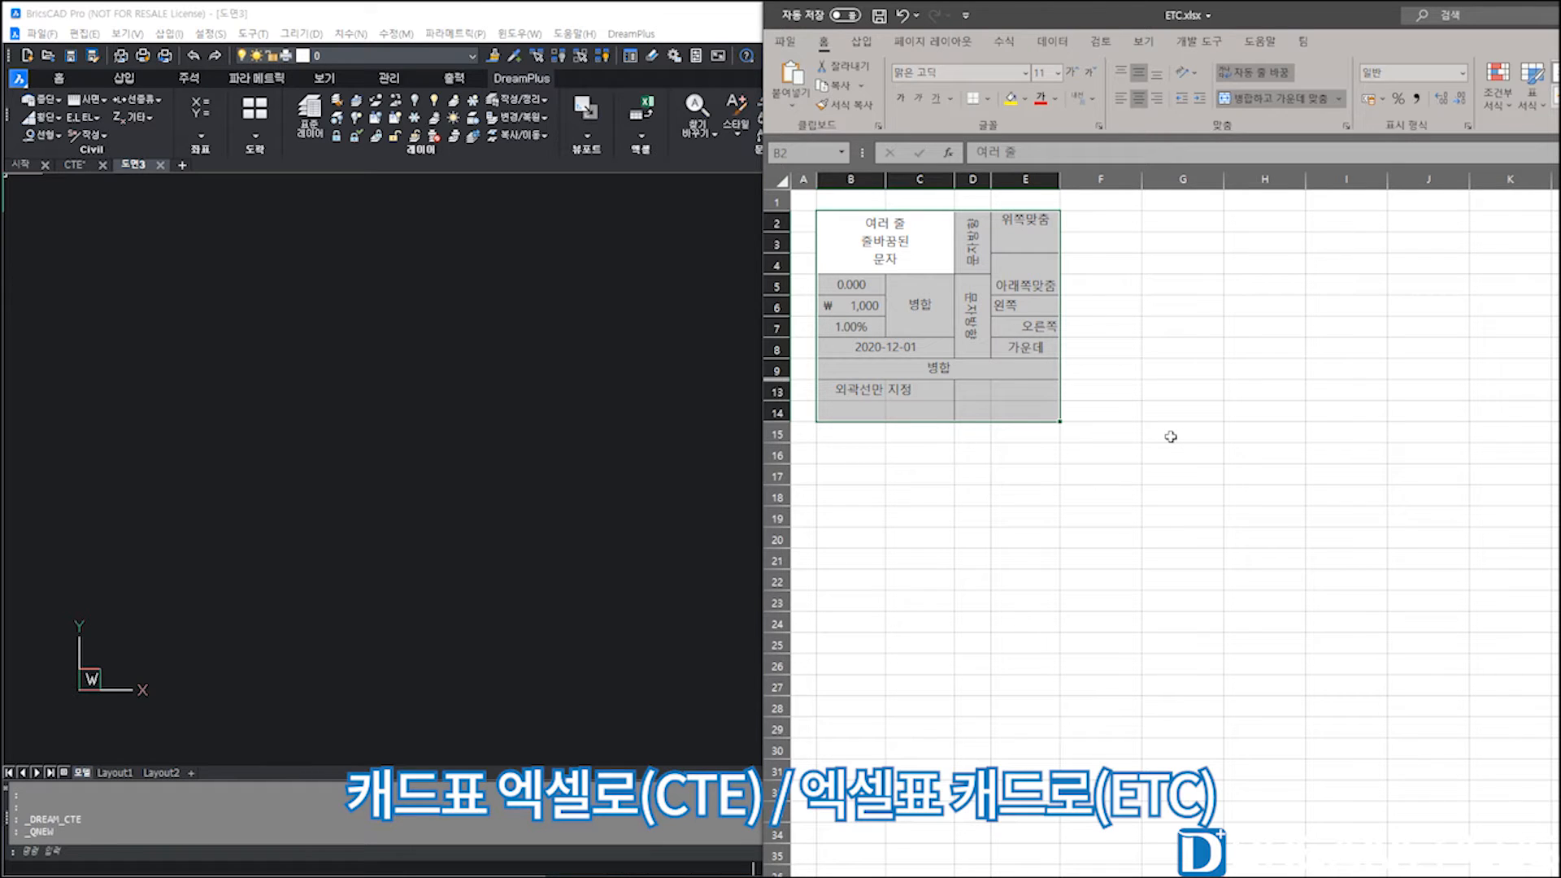
# Import the range B2:E14 into the new BricsCAD drawing with Excel table to CAD (ETC) and place the table.
pyautogui.click(642, 135)
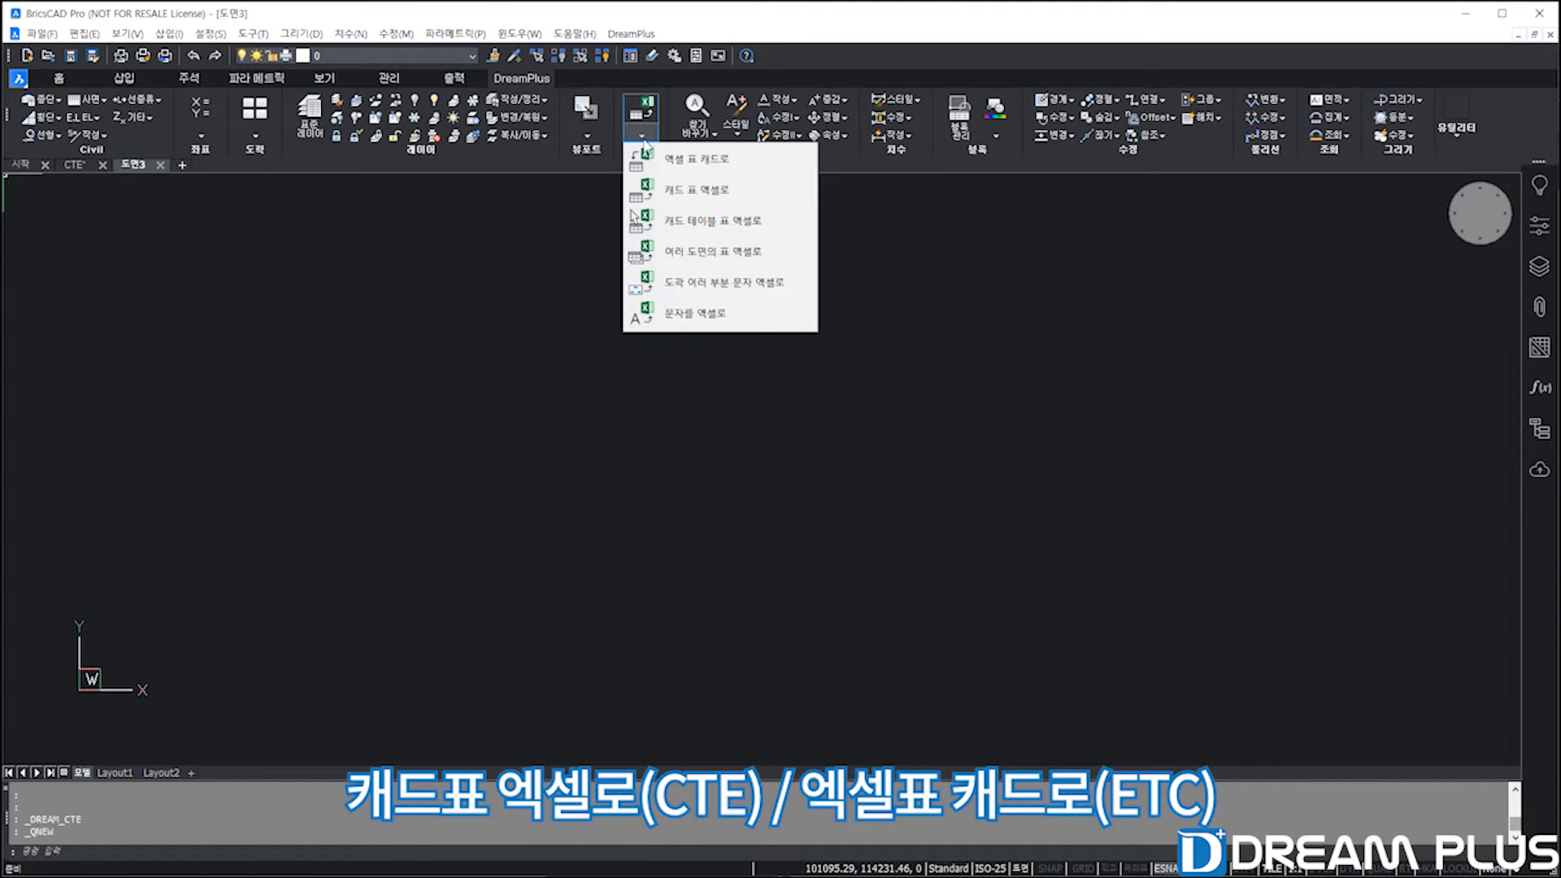
pyautogui.click(655, 159)
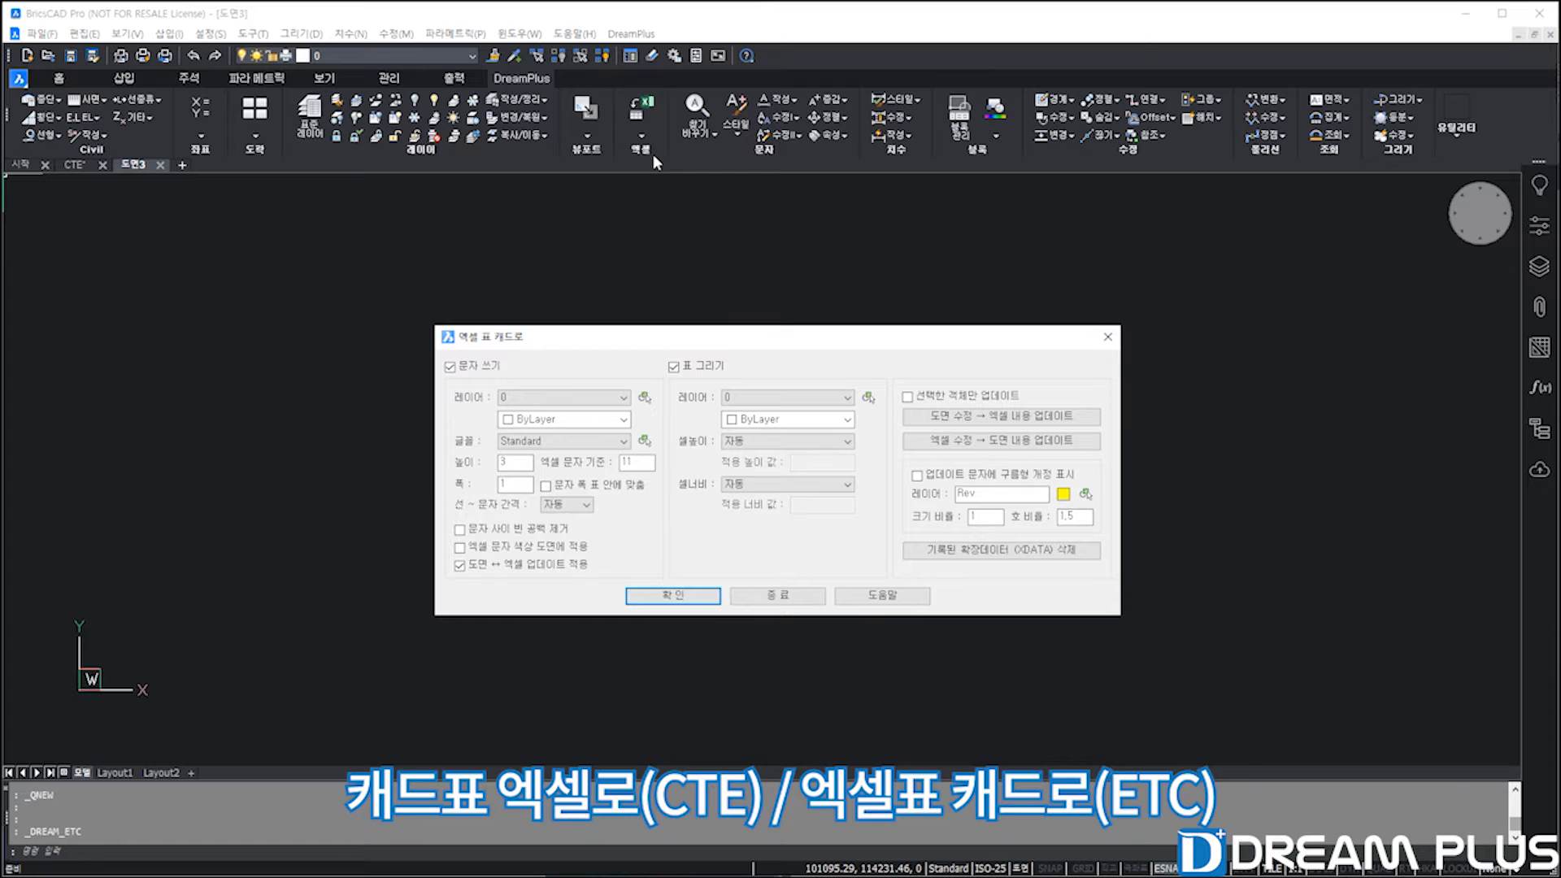
pyautogui.click(664, 598)
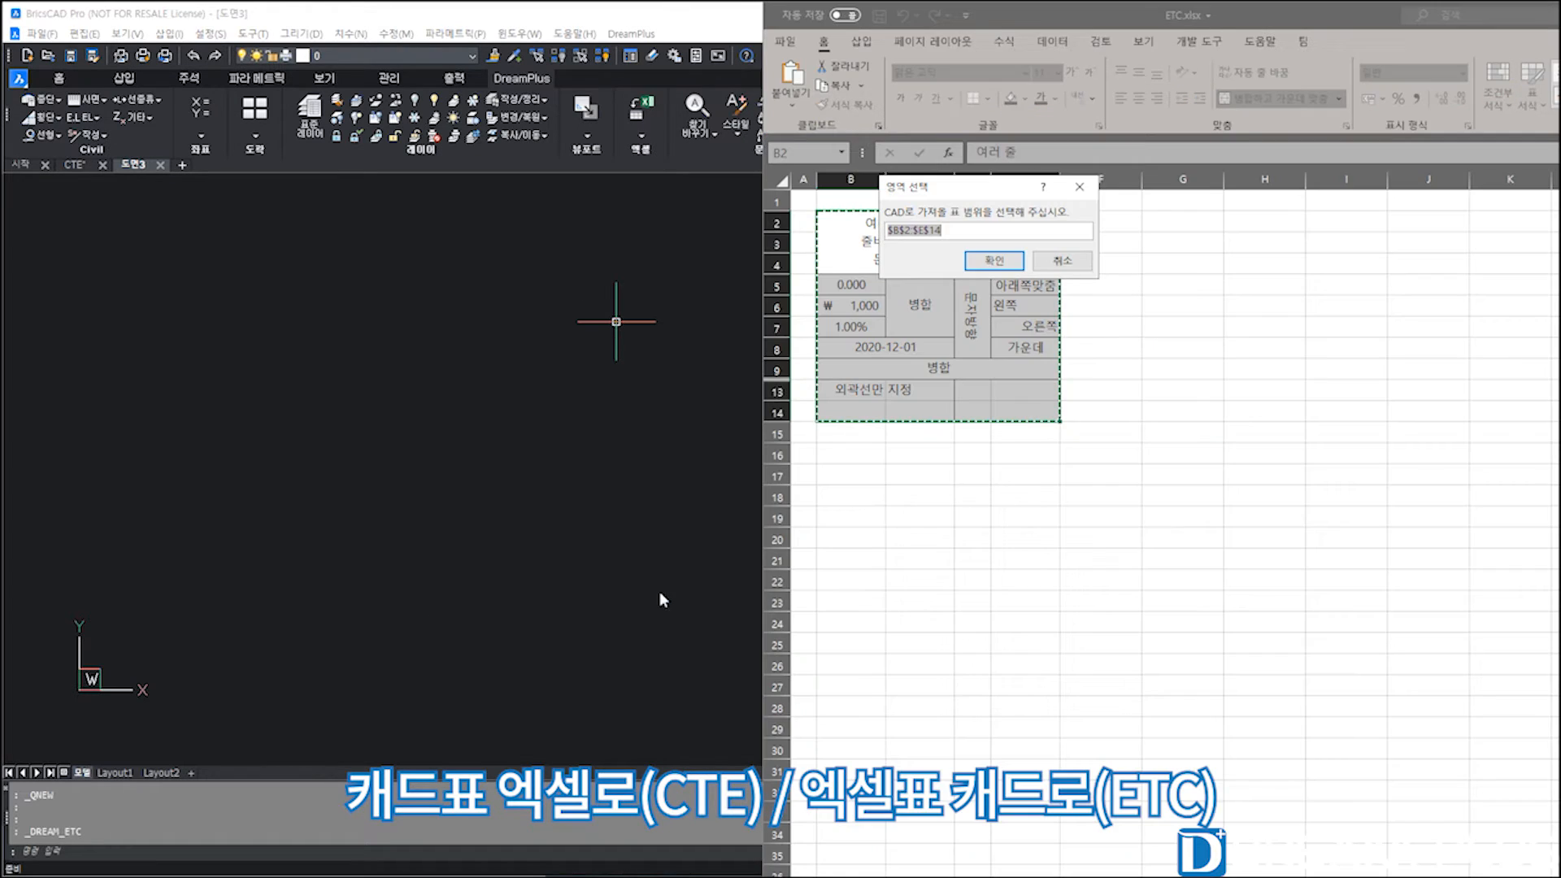
pyautogui.click(987, 264)
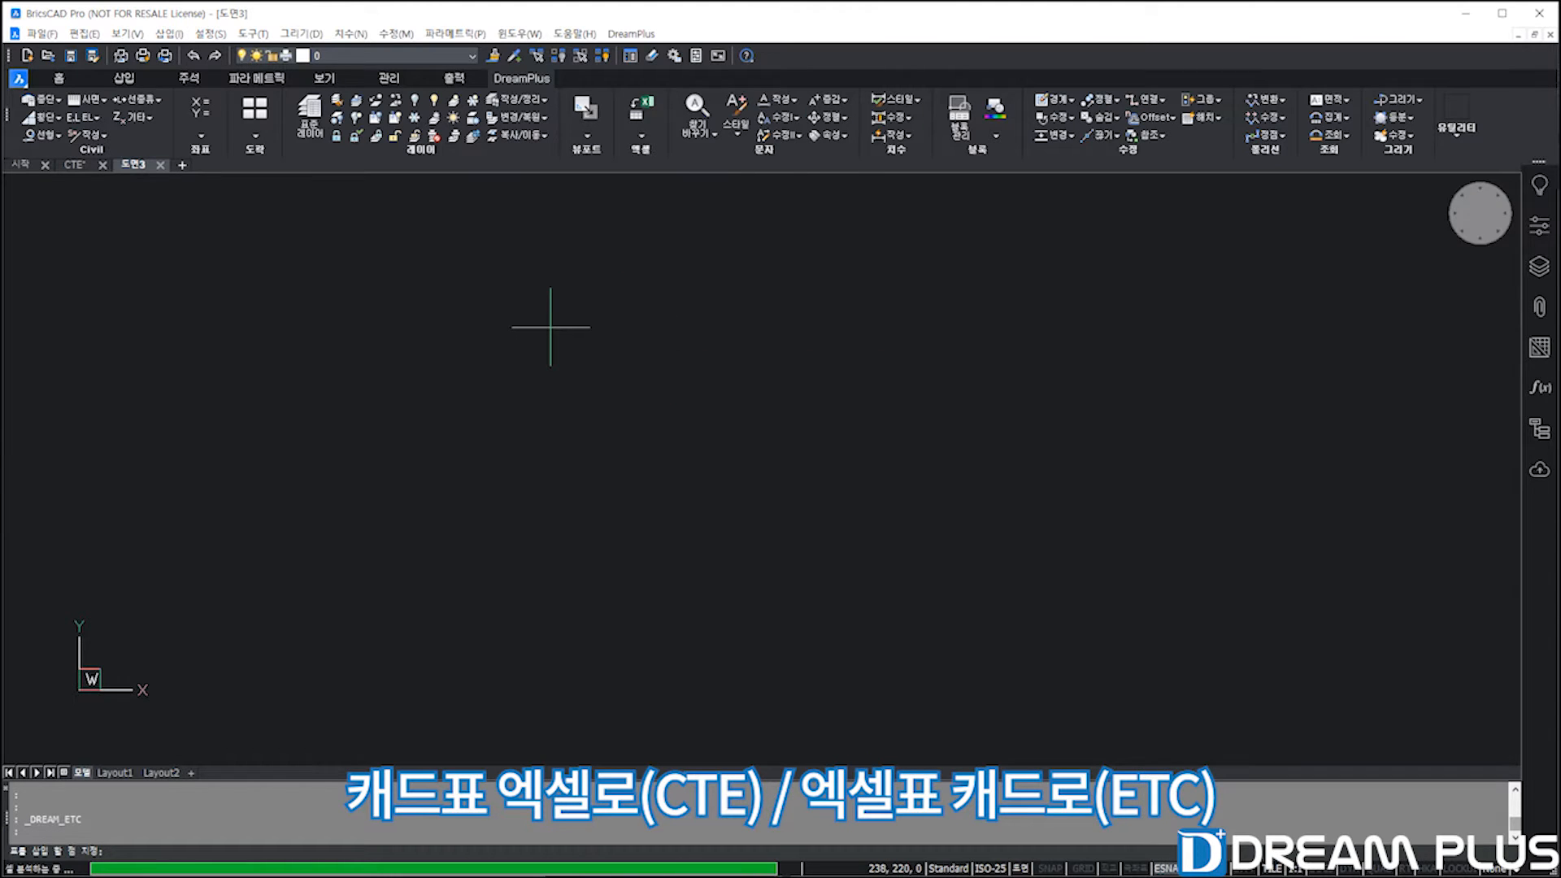
pyautogui.click(553, 325)
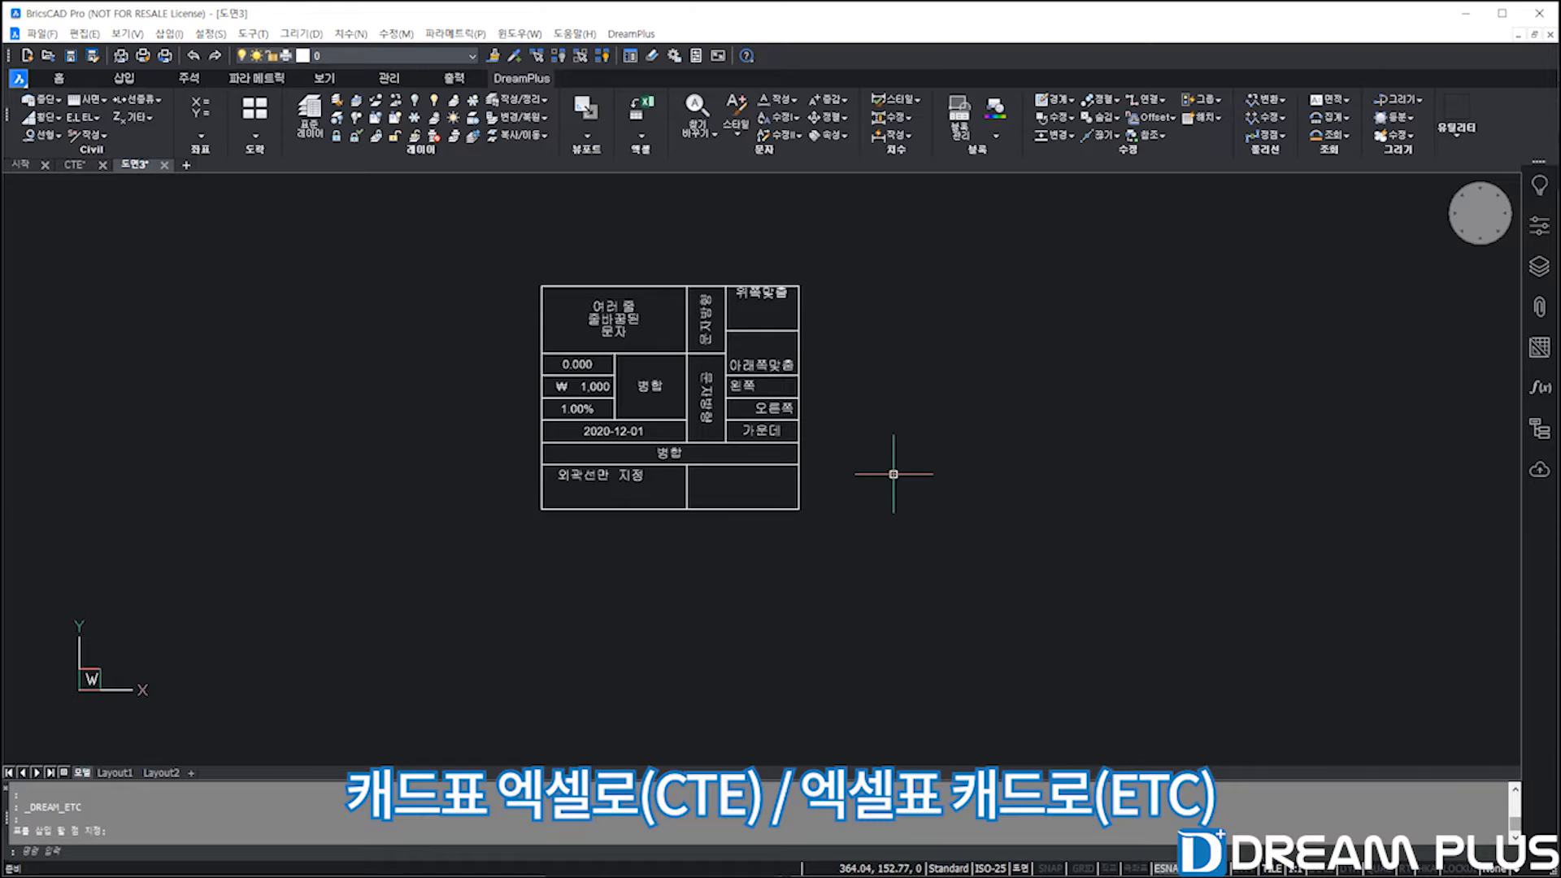
# Change the text of the merged cell beside the number cells in the imported table to XXXX.
pyautogui.scroll(2, 854, 456)
pyautogui.moveTo(797, 436); pyautogui.dragTo(931, 535, button='middle')
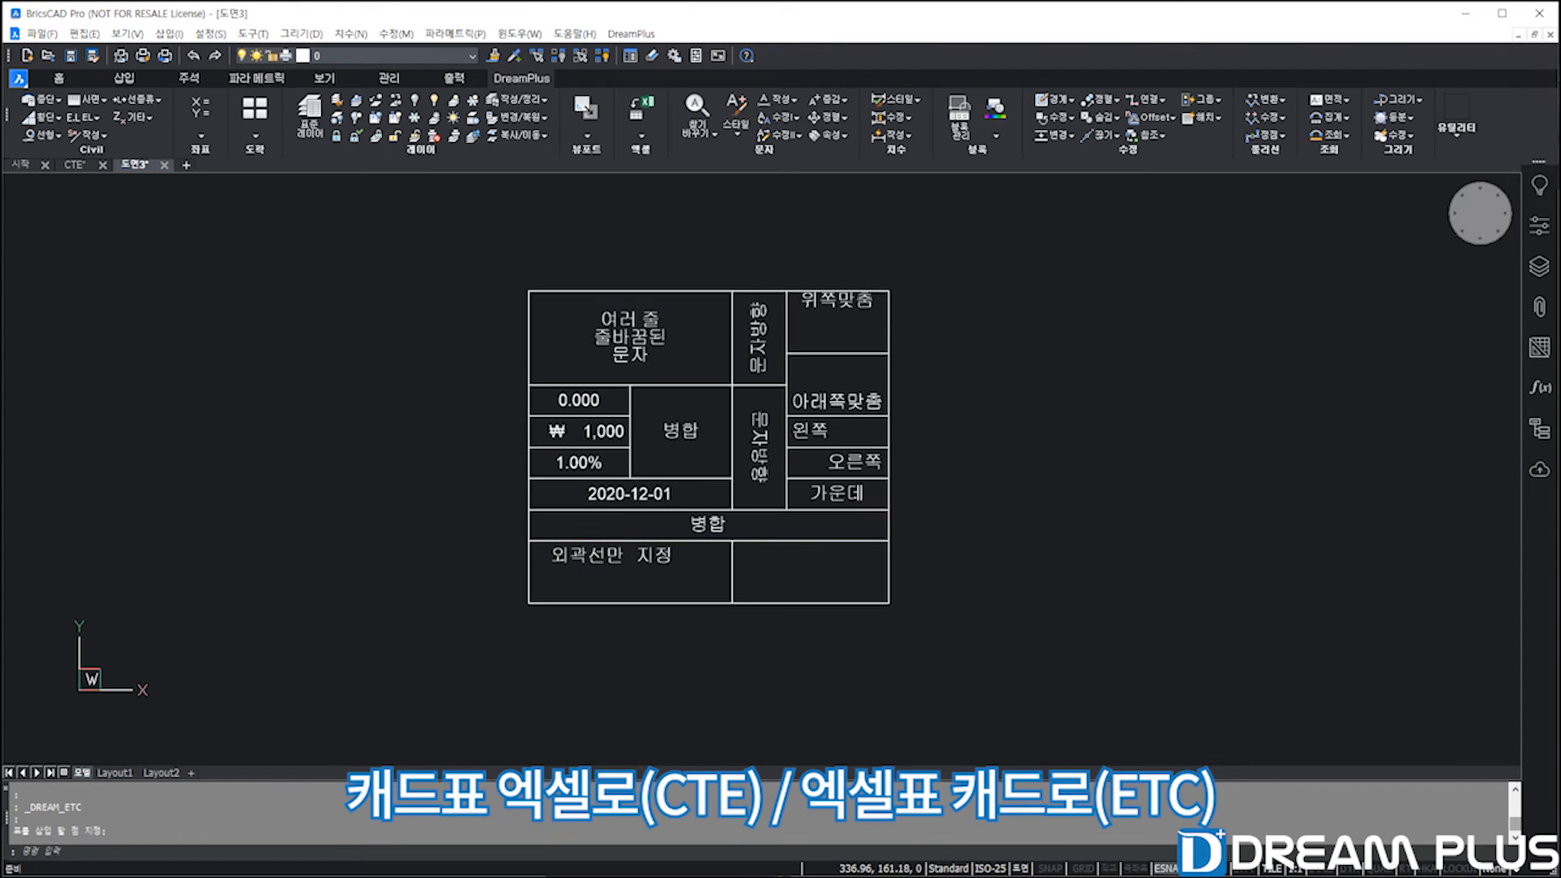
pyautogui.doubleClick(682, 432)
pyautogui.write('XXXX')
pyautogui.press('Return')
pyautogui.press('Escape')
# Update the Excel contents from the drawing edit through ETC and check the changed cell in ETC.xlsx.
pyautogui.click(643, 106)
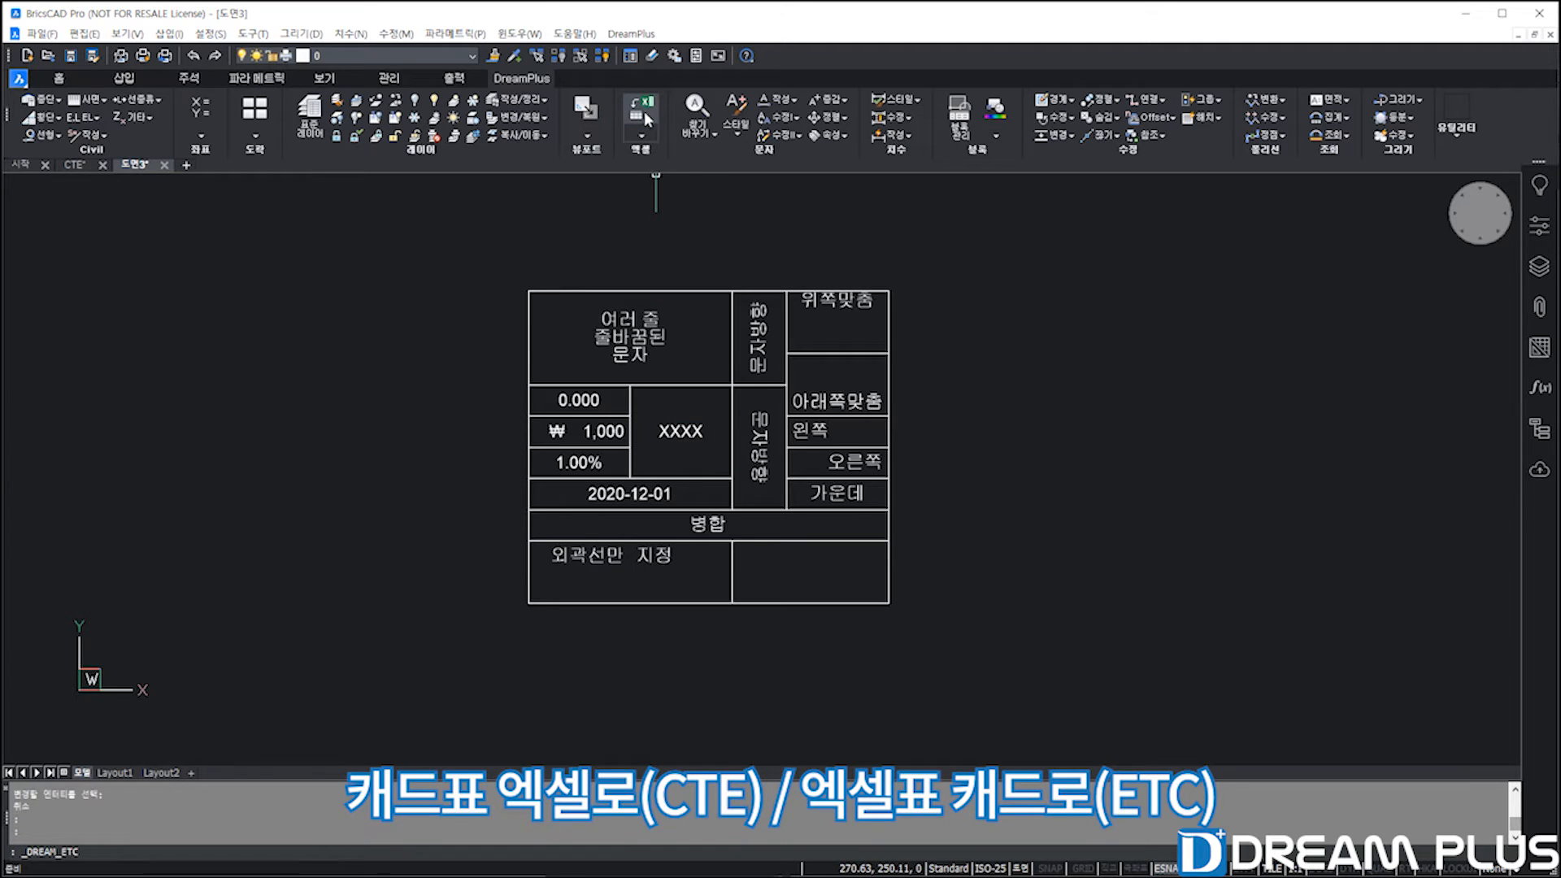
pyautogui.click(967, 418)
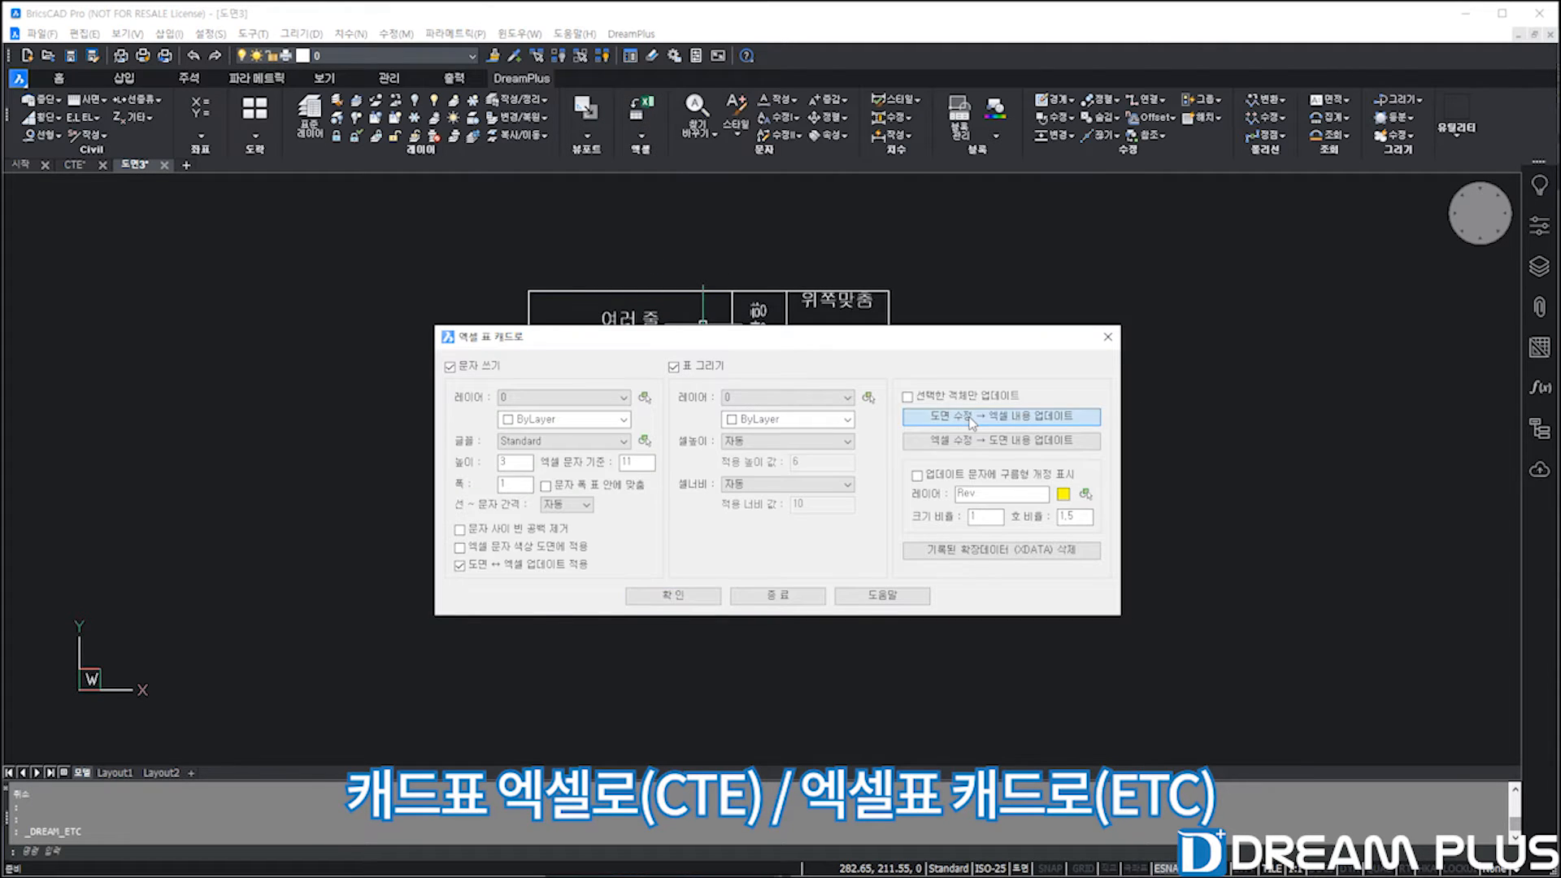
pyautogui.click(845, 489)
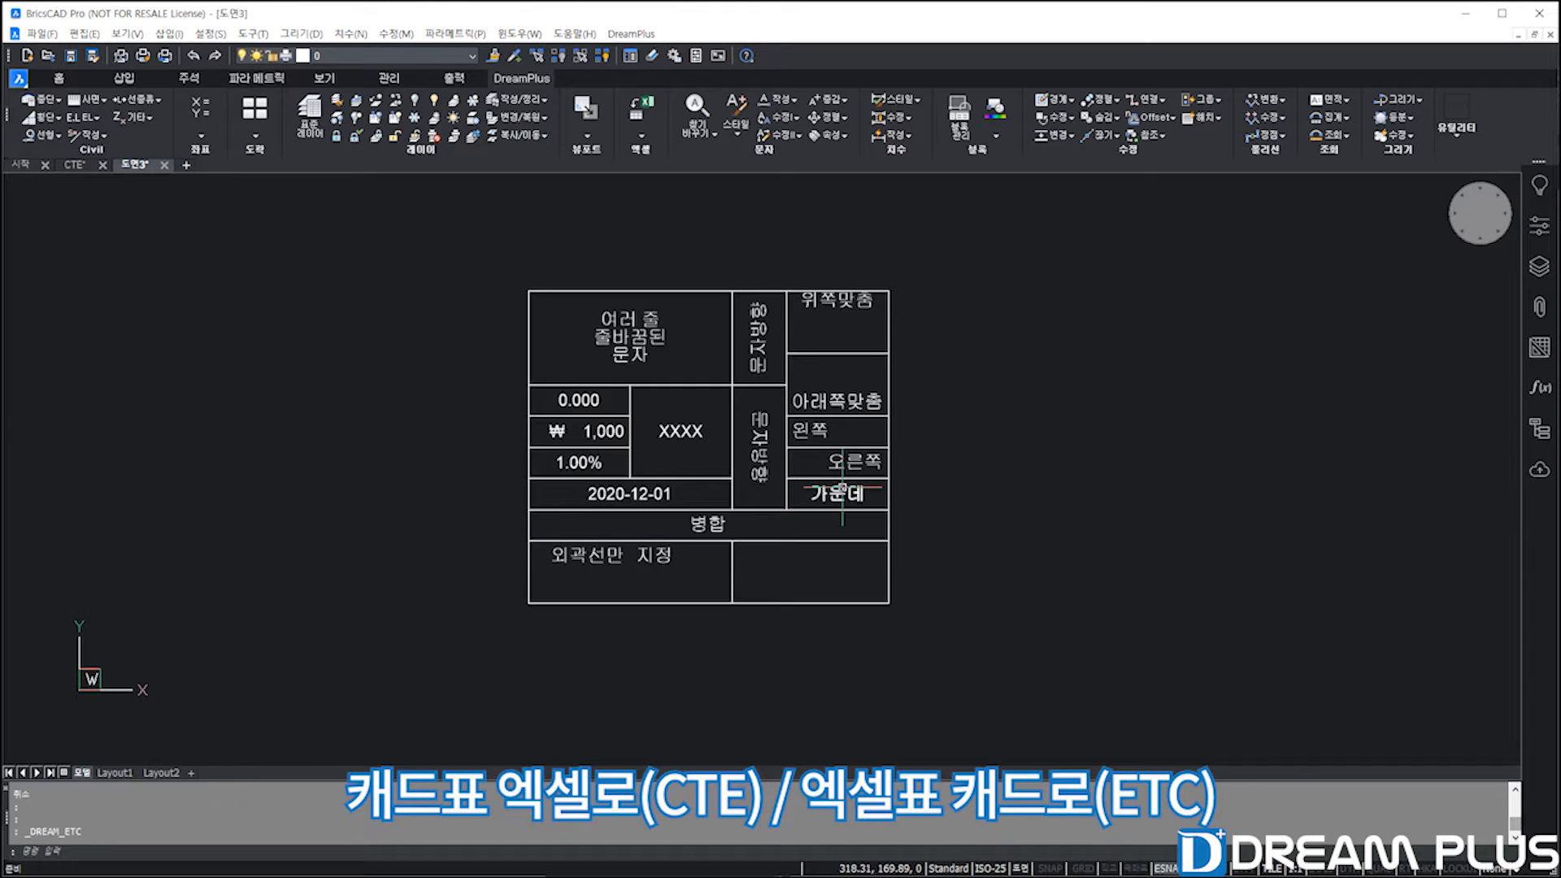
pyautogui.hotkey('alt', 'Tab')
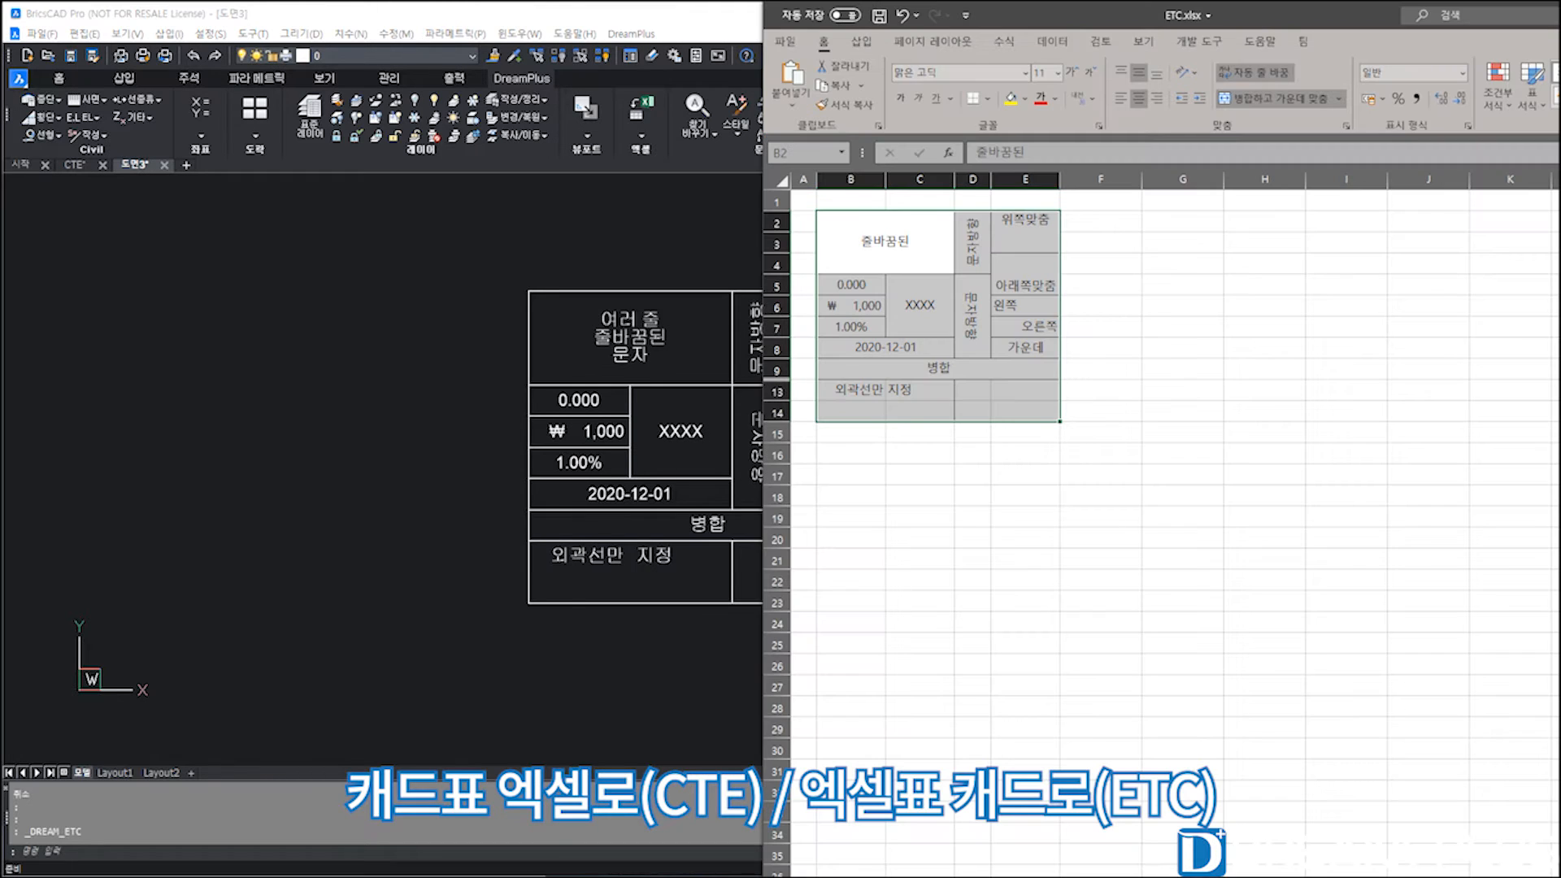
pyautogui.click(917, 314)
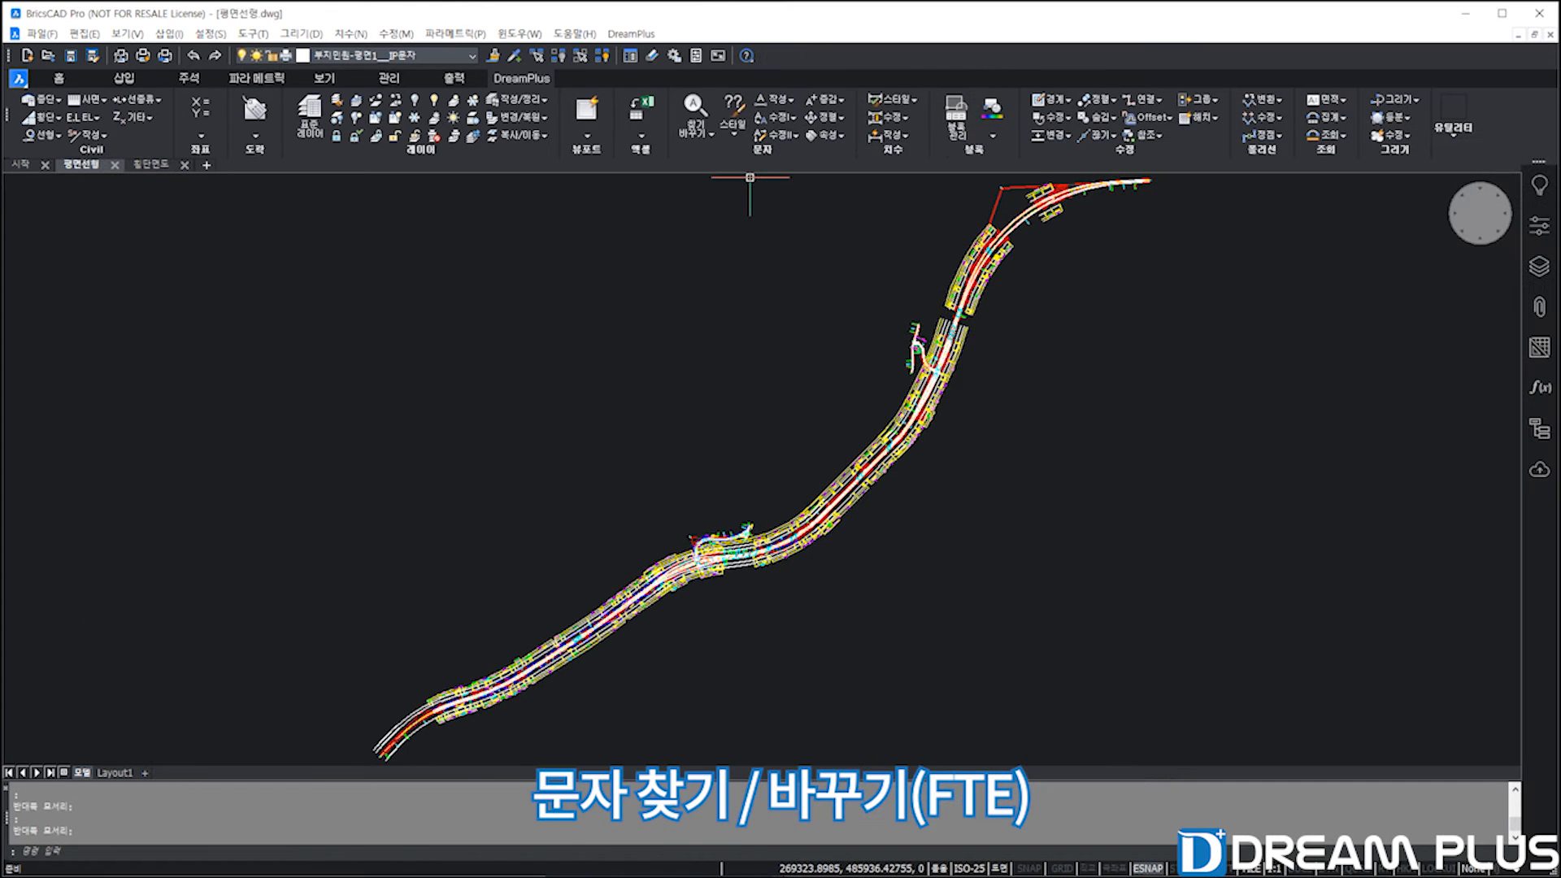
# Open the text find/replace (FTE) tool and review its find, replace, search option and found-text handling settings.
pyautogui.click(696, 128)
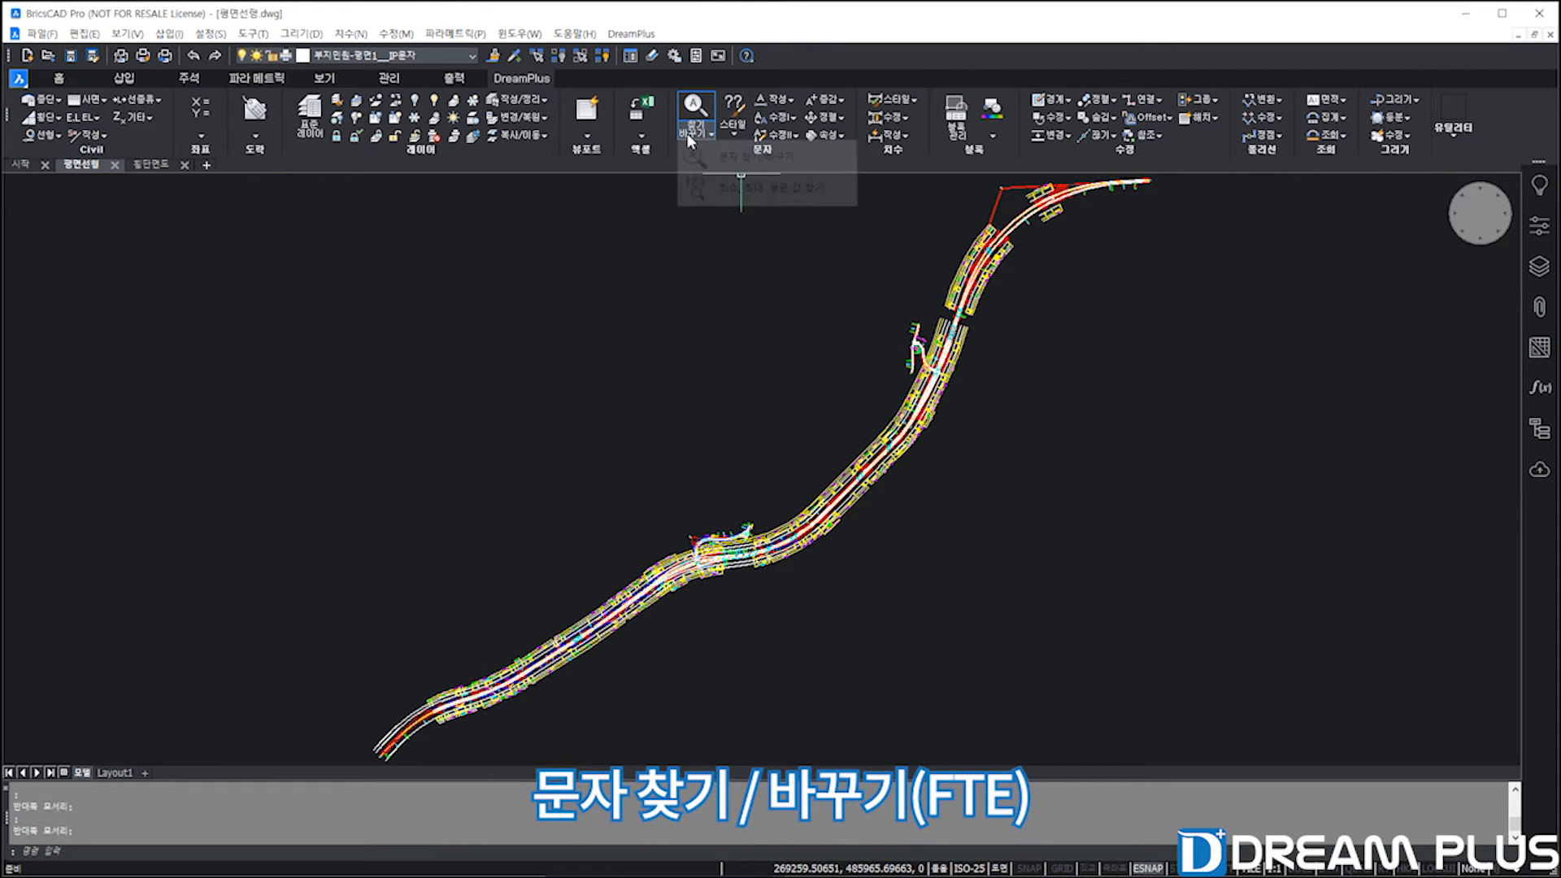
pyautogui.click(741, 158)
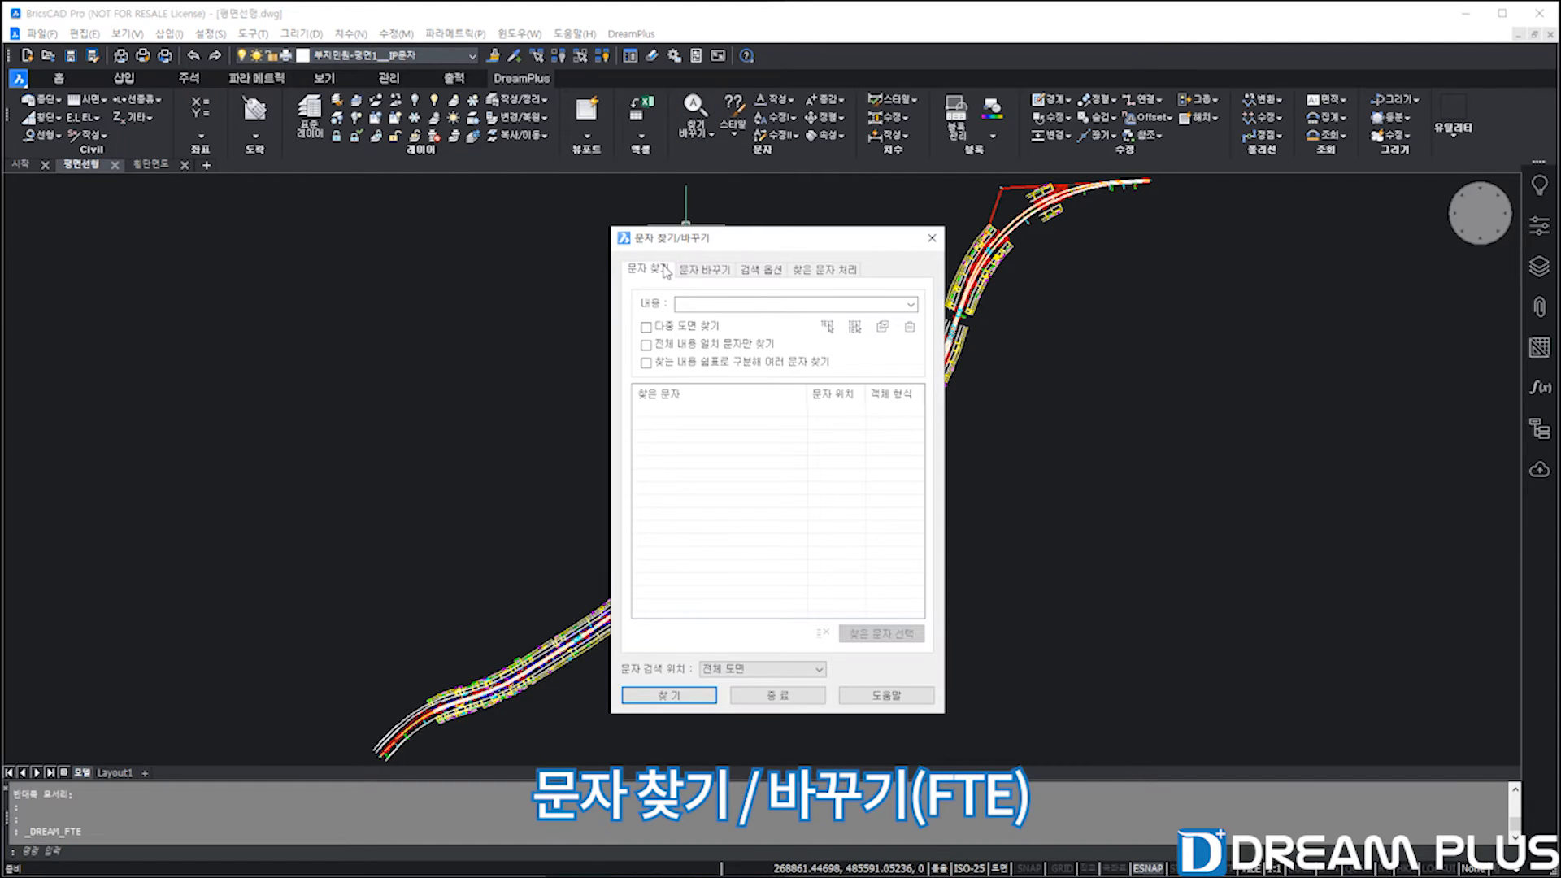
pyautogui.click(705, 271)
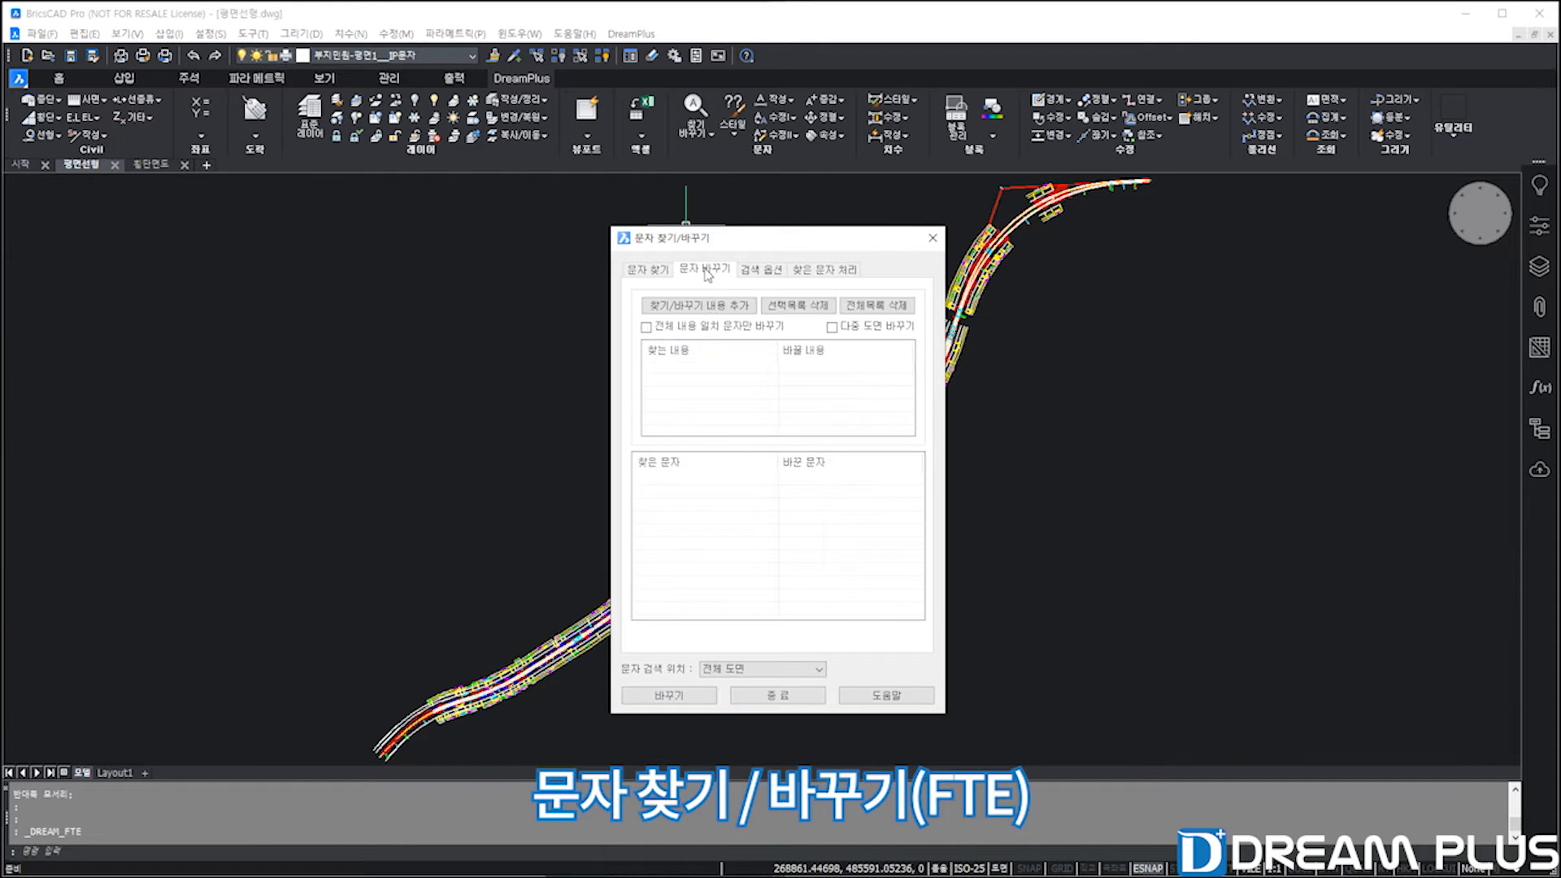
pyautogui.click(760, 271)
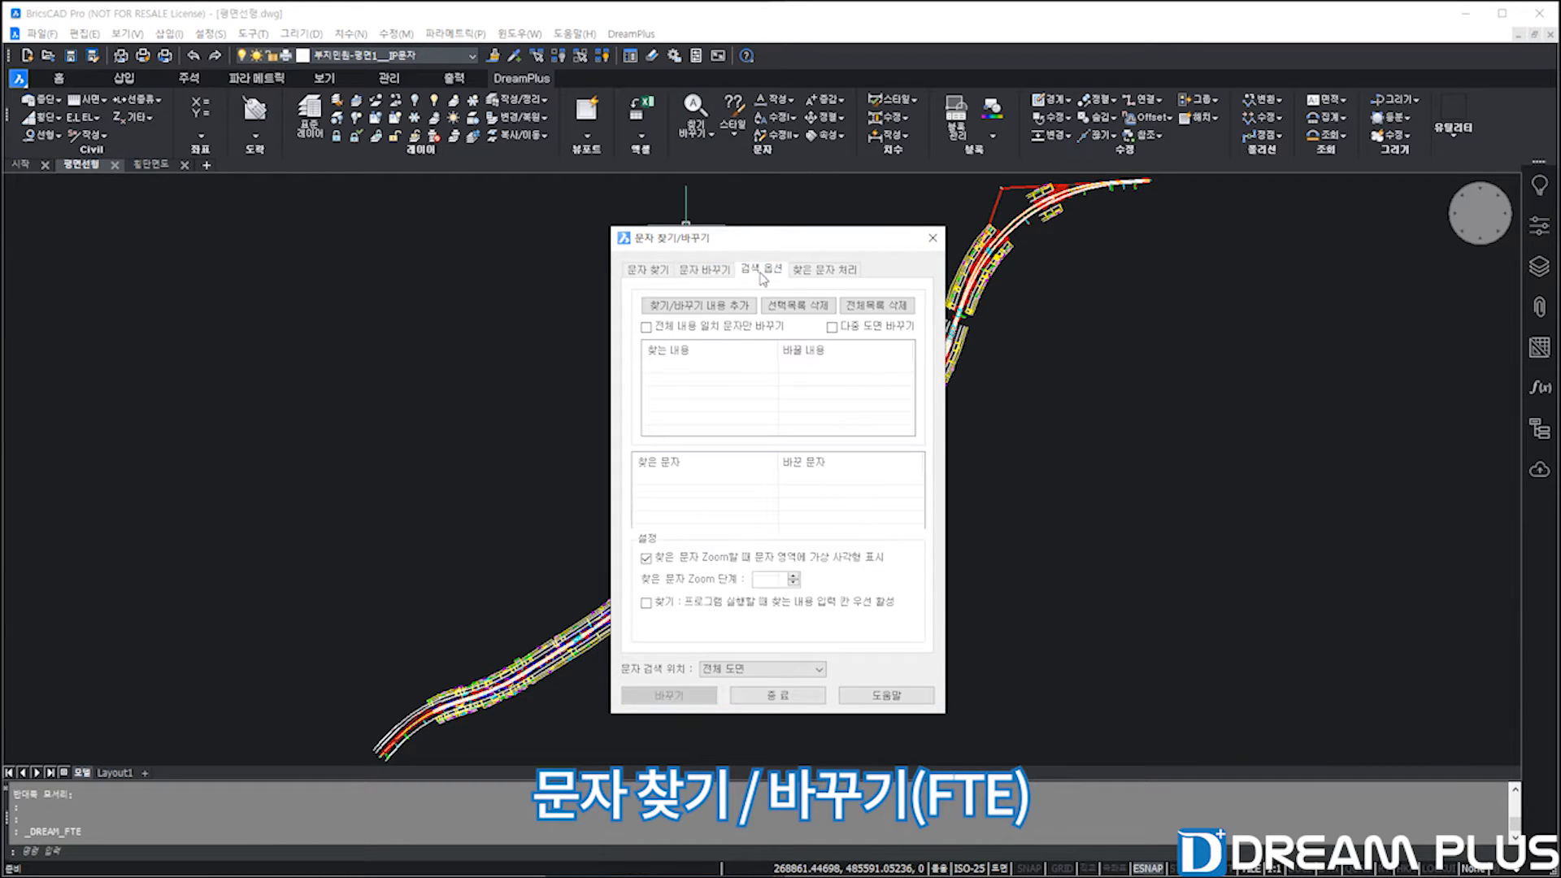
pyautogui.click(812, 272)
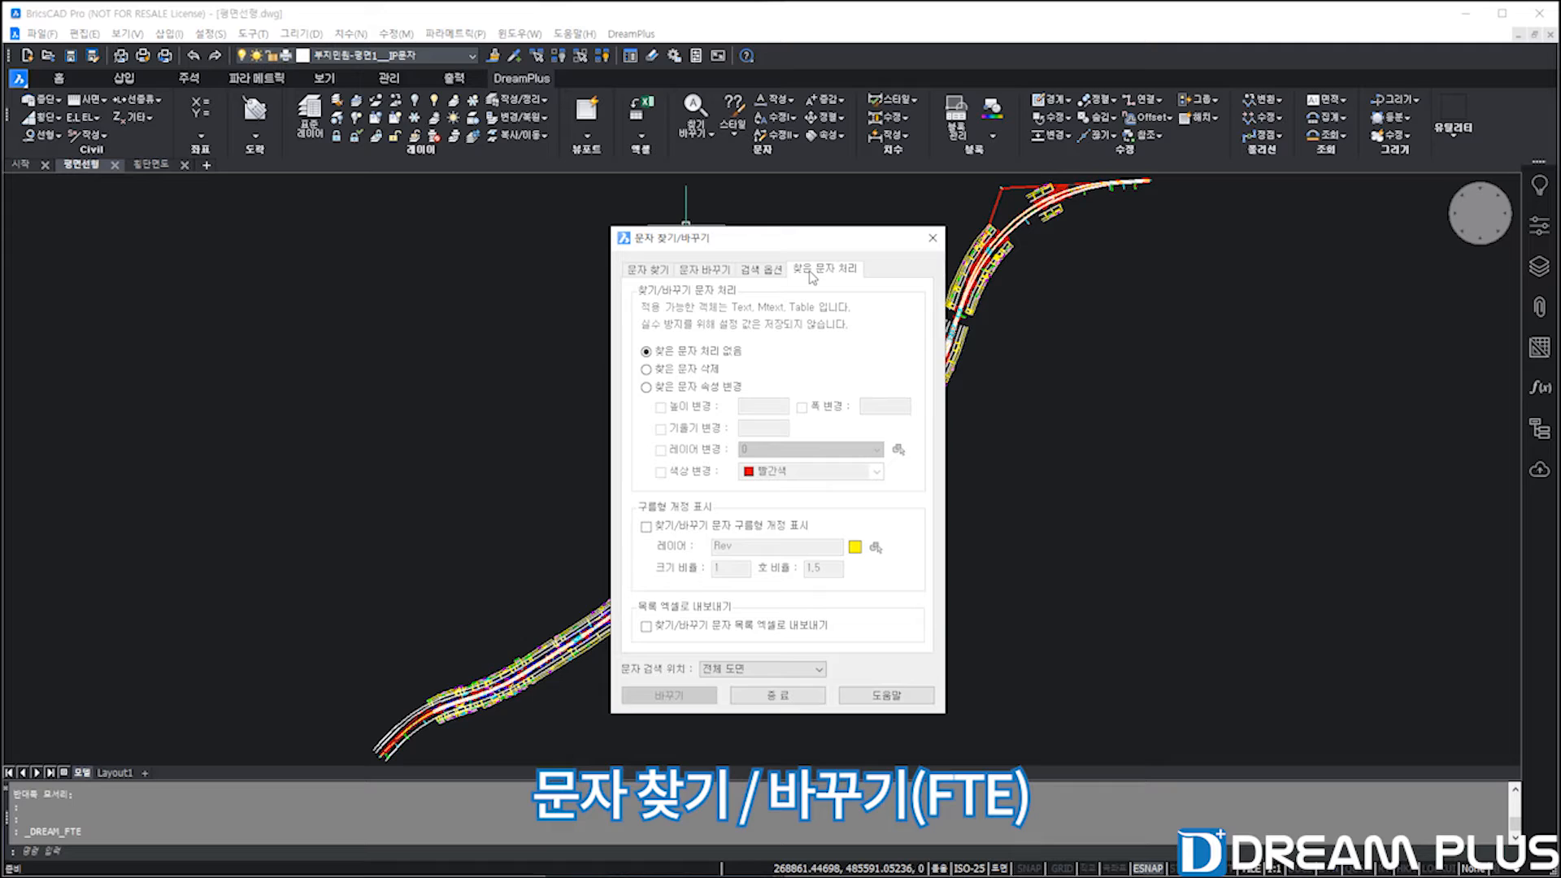
pyautogui.click(665, 272)
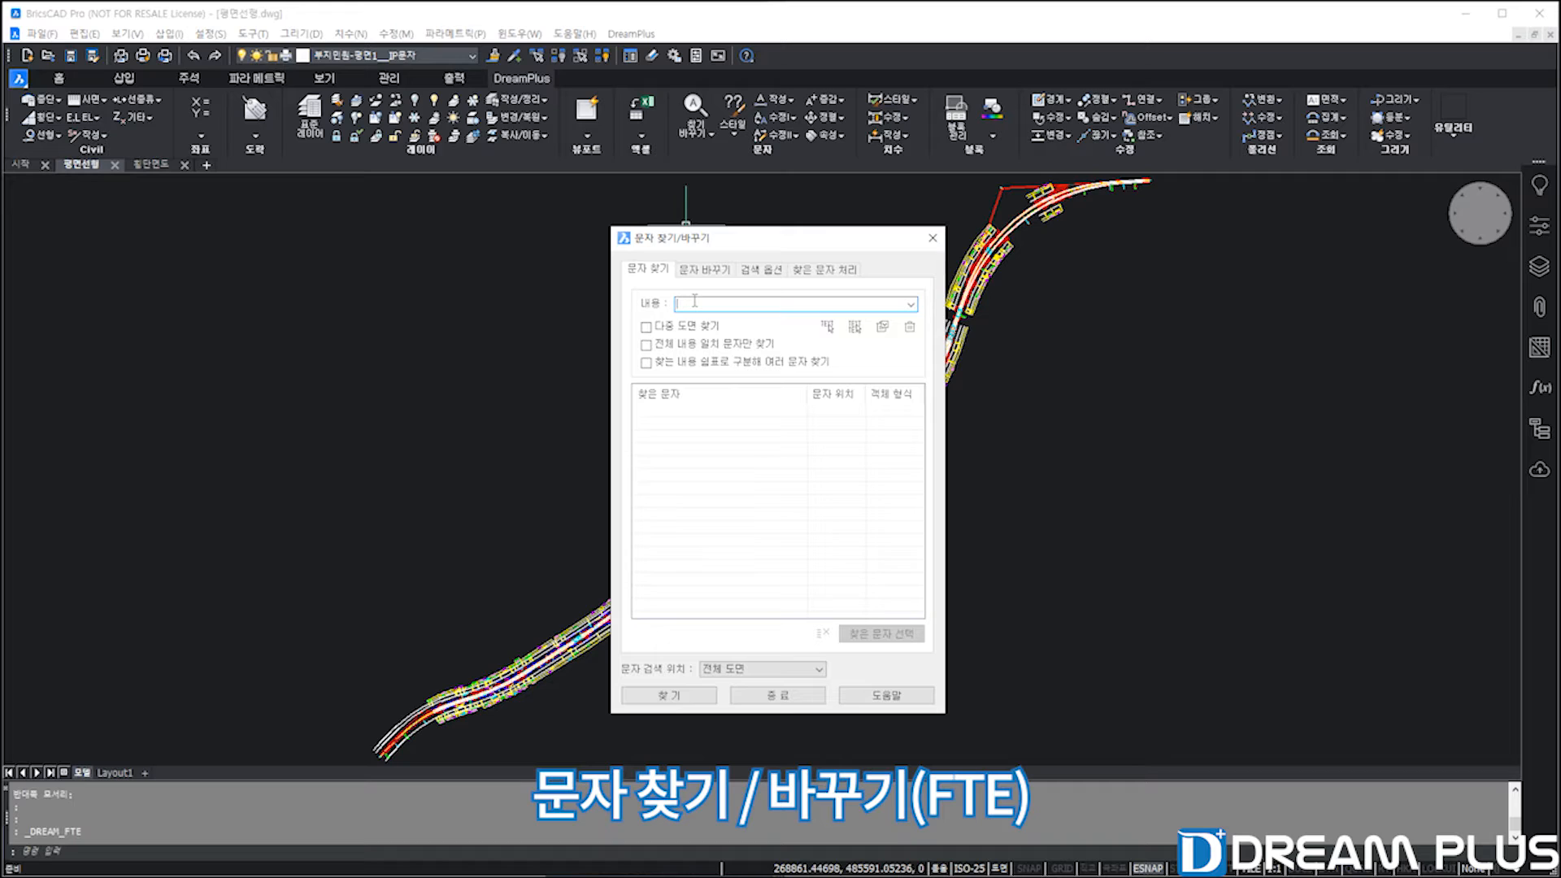
# Find L형측구,V형측구 in the entire drawing, treating the comma-separated content as multiple search texts.
pyautogui.write('측구')
pyautogui.write('.V형ㅊ')
pyautogui.write('측ㄱ')
pyautogui.click(646, 363)
pyautogui.click(668, 696)
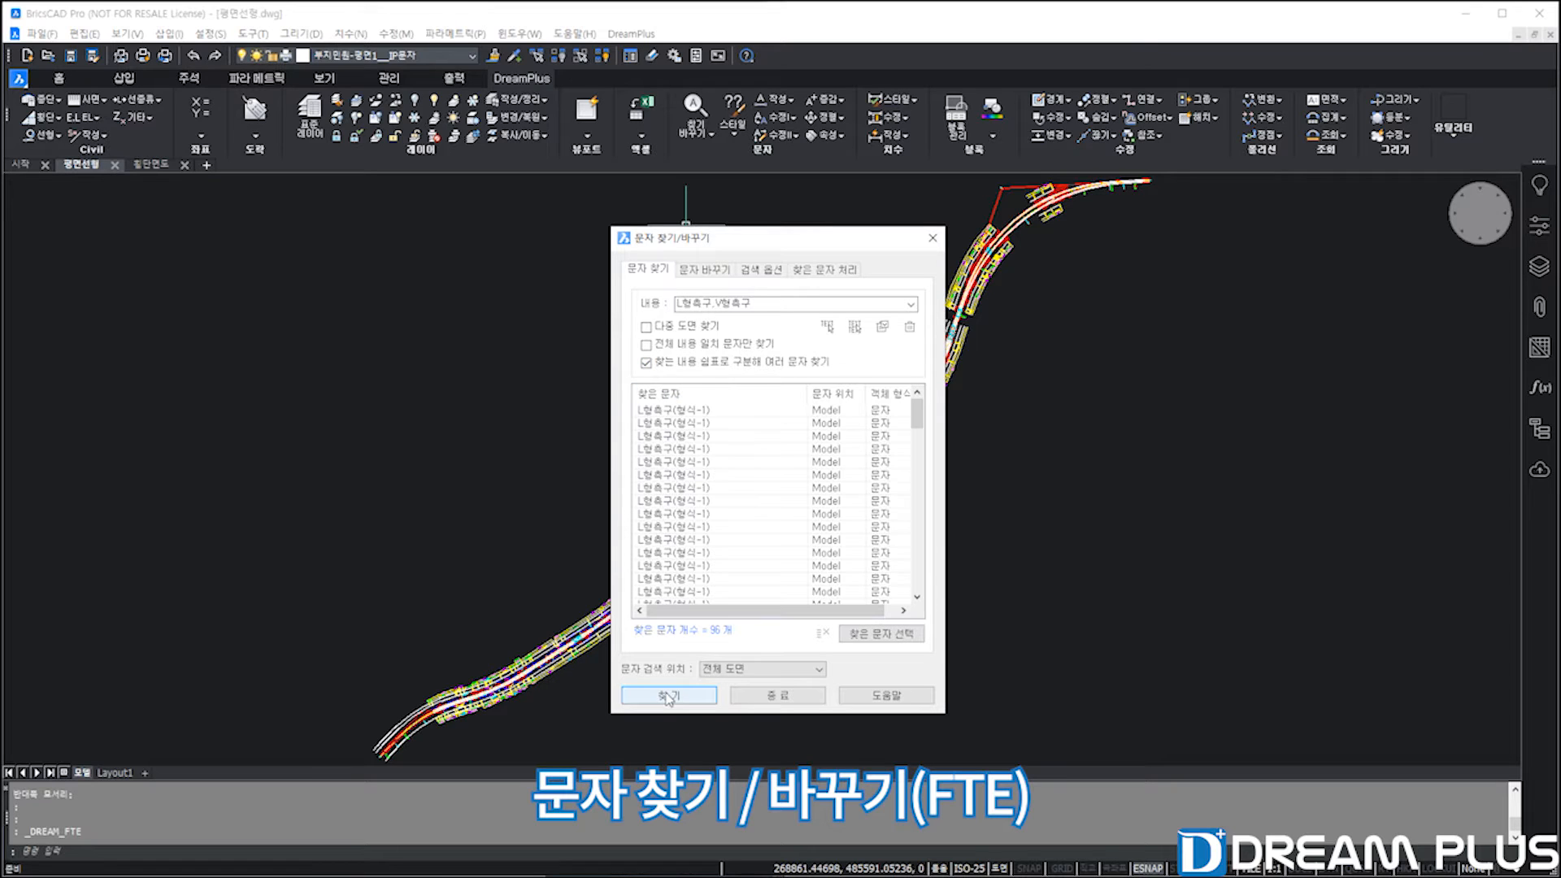
# Inspect several found L형측구(형식-1) entries at their locations in the drawing, keeping the dialog clear of the found text.
pyautogui.moveTo(917, 418)
pyautogui.mouseDown()
pyautogui.moveTo(904, 557)
pyautogui.moveTo(908, 419)
pyautogui.mouseUp()
pyautogui.click(664, 410)
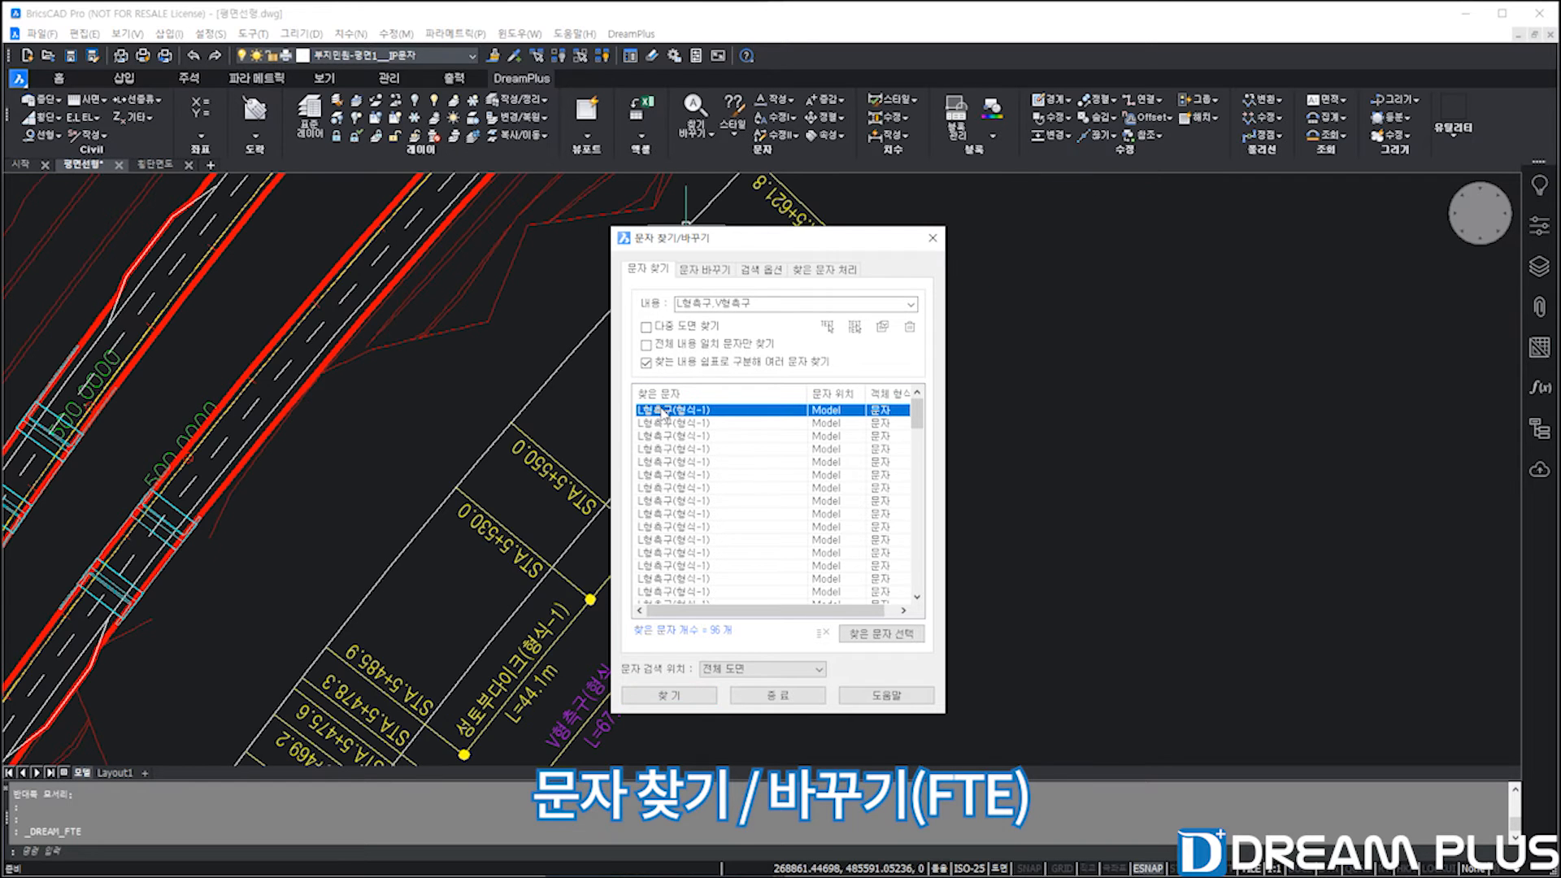
pyautogui.click(672, 461)
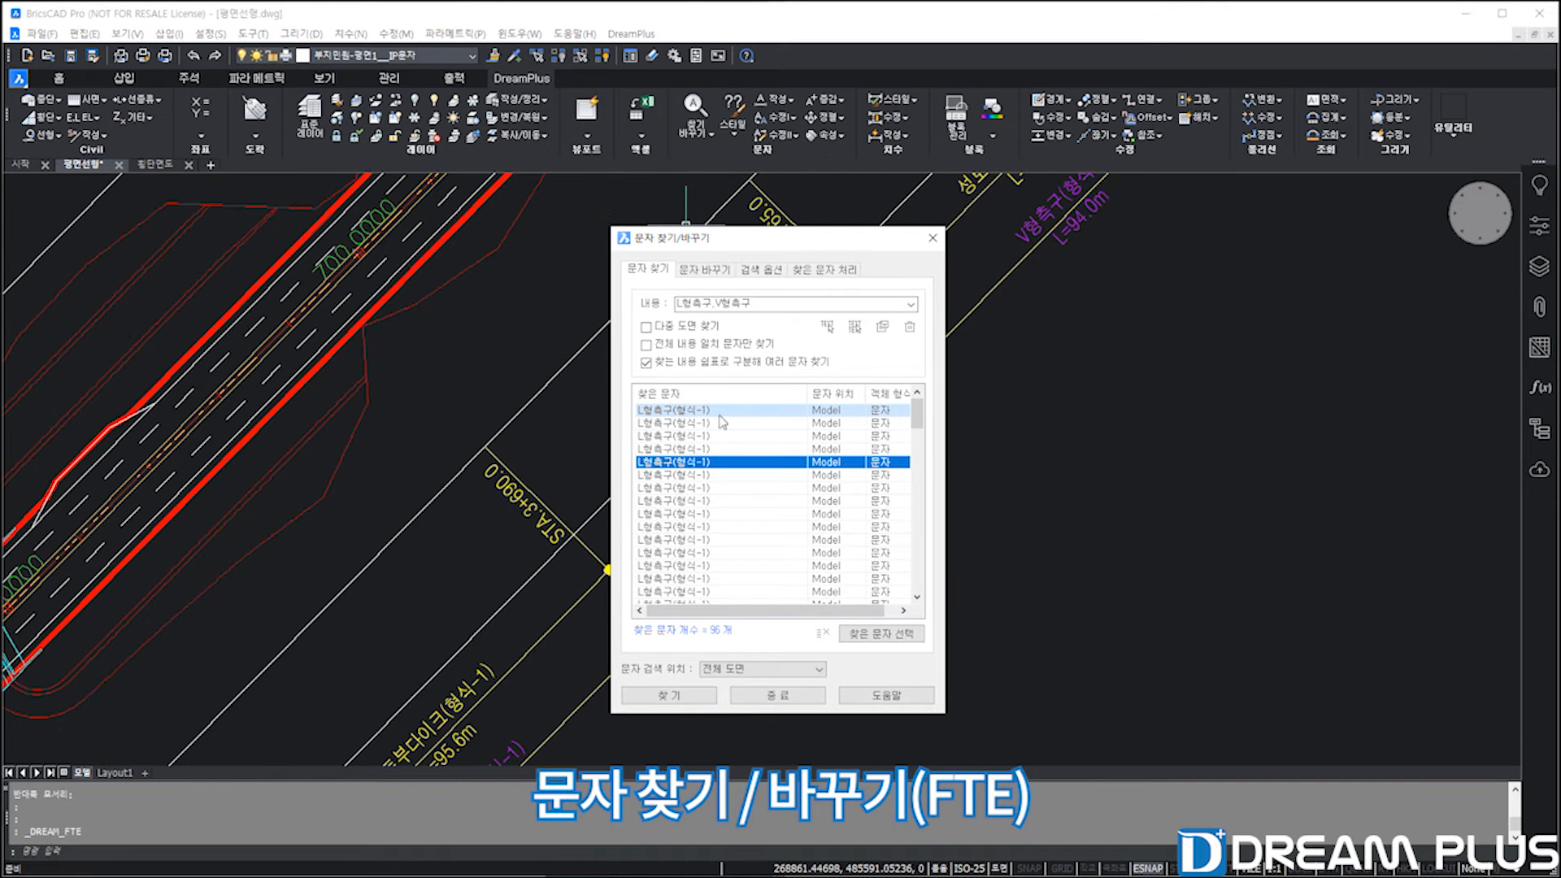
pyautogui.moveTo(765, 256); pyautogui.dragTo(225, 215)
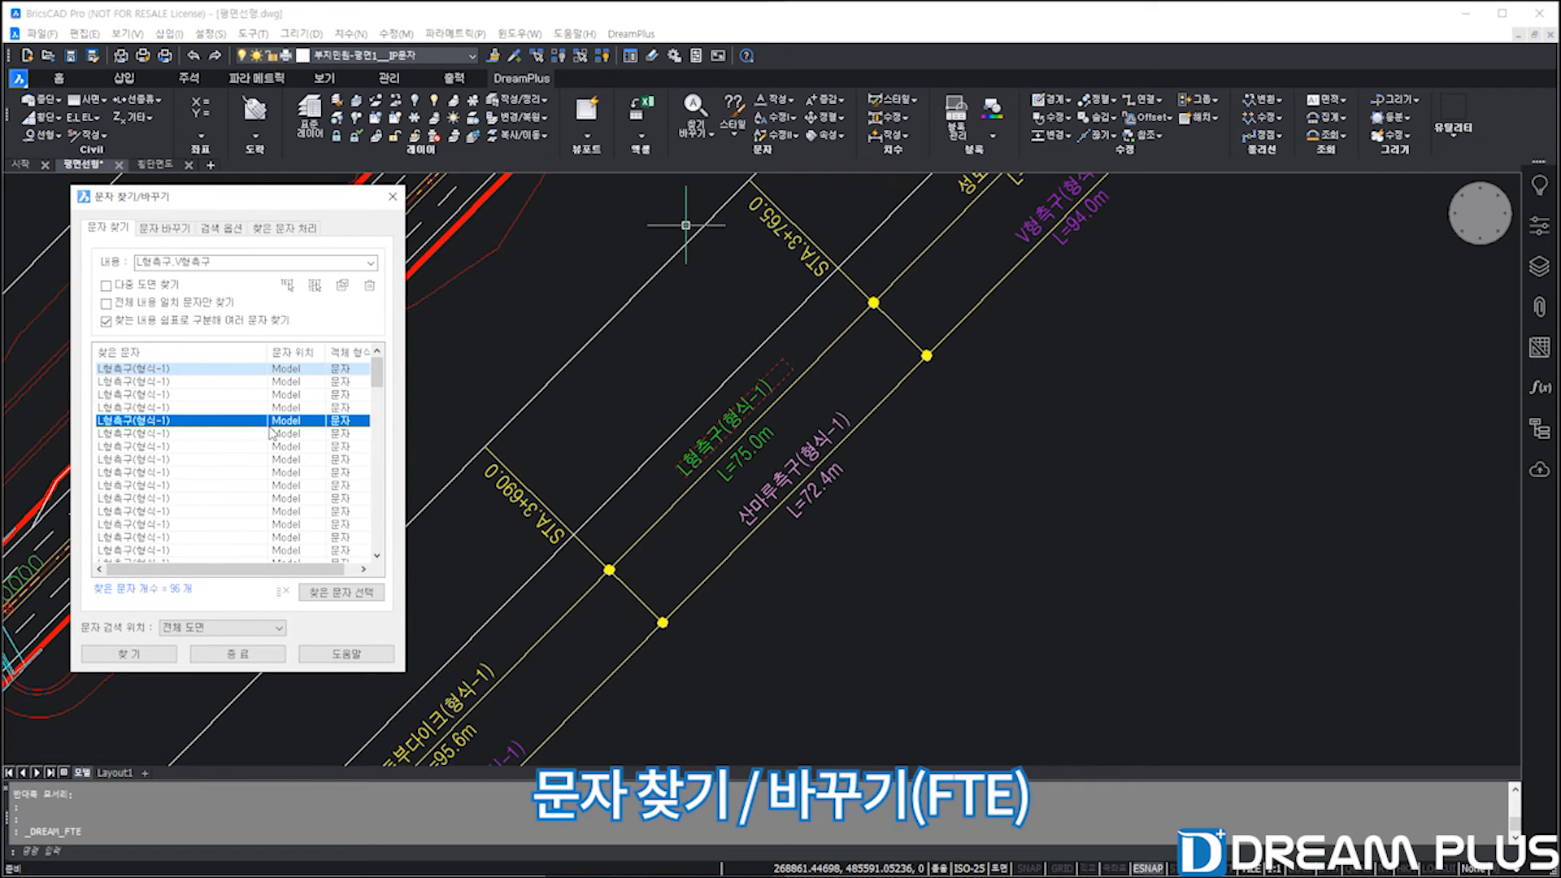
pyautogui.click(193, 474)
pyautogui.click(185, 512)
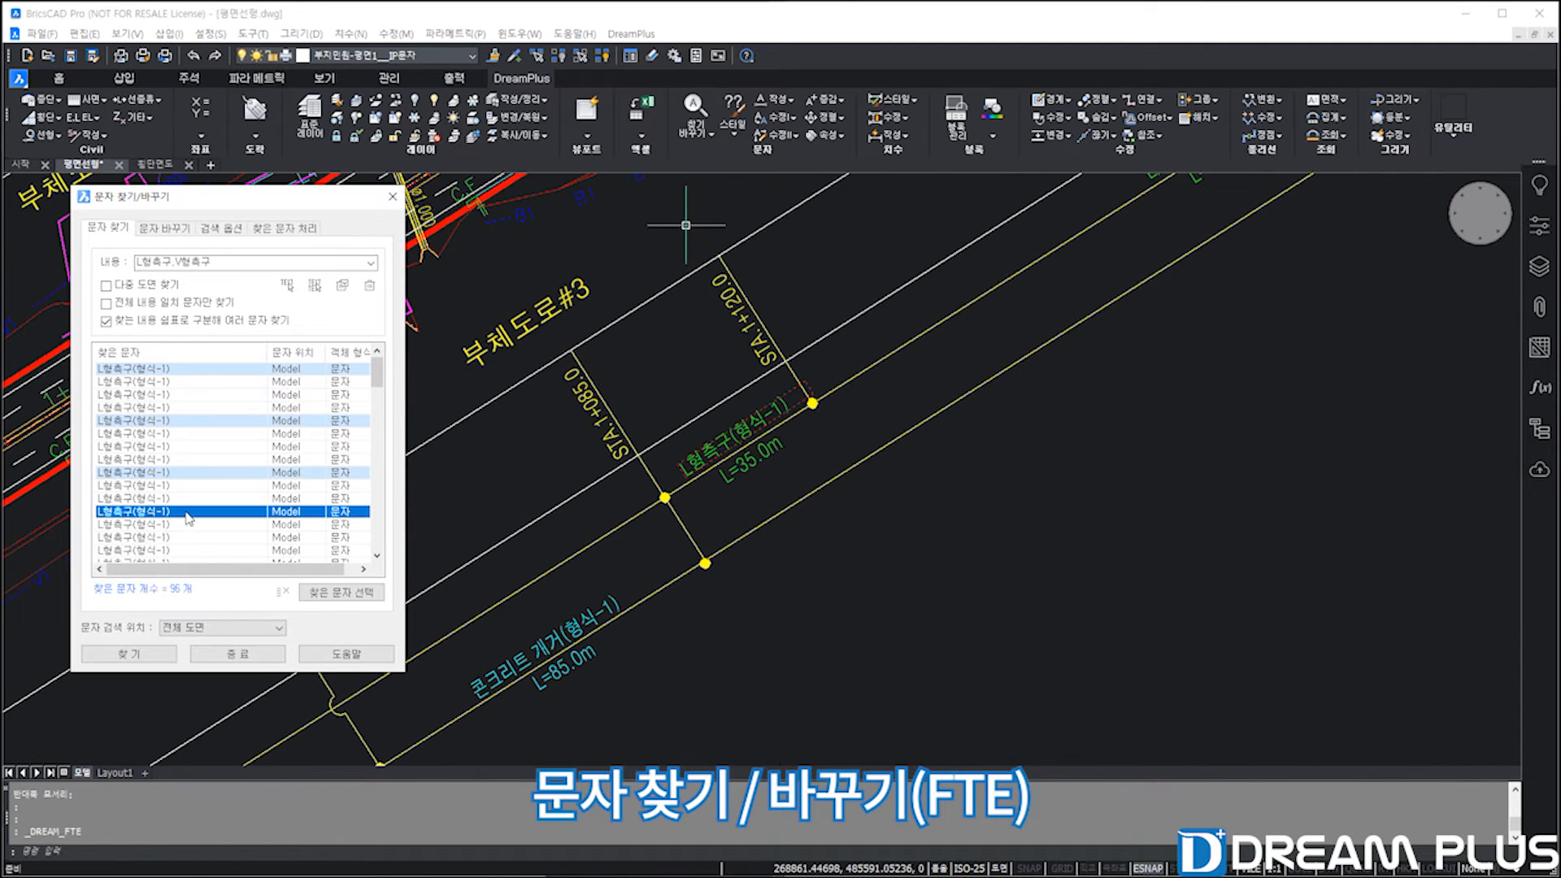
pyautogui.click(185, 551)
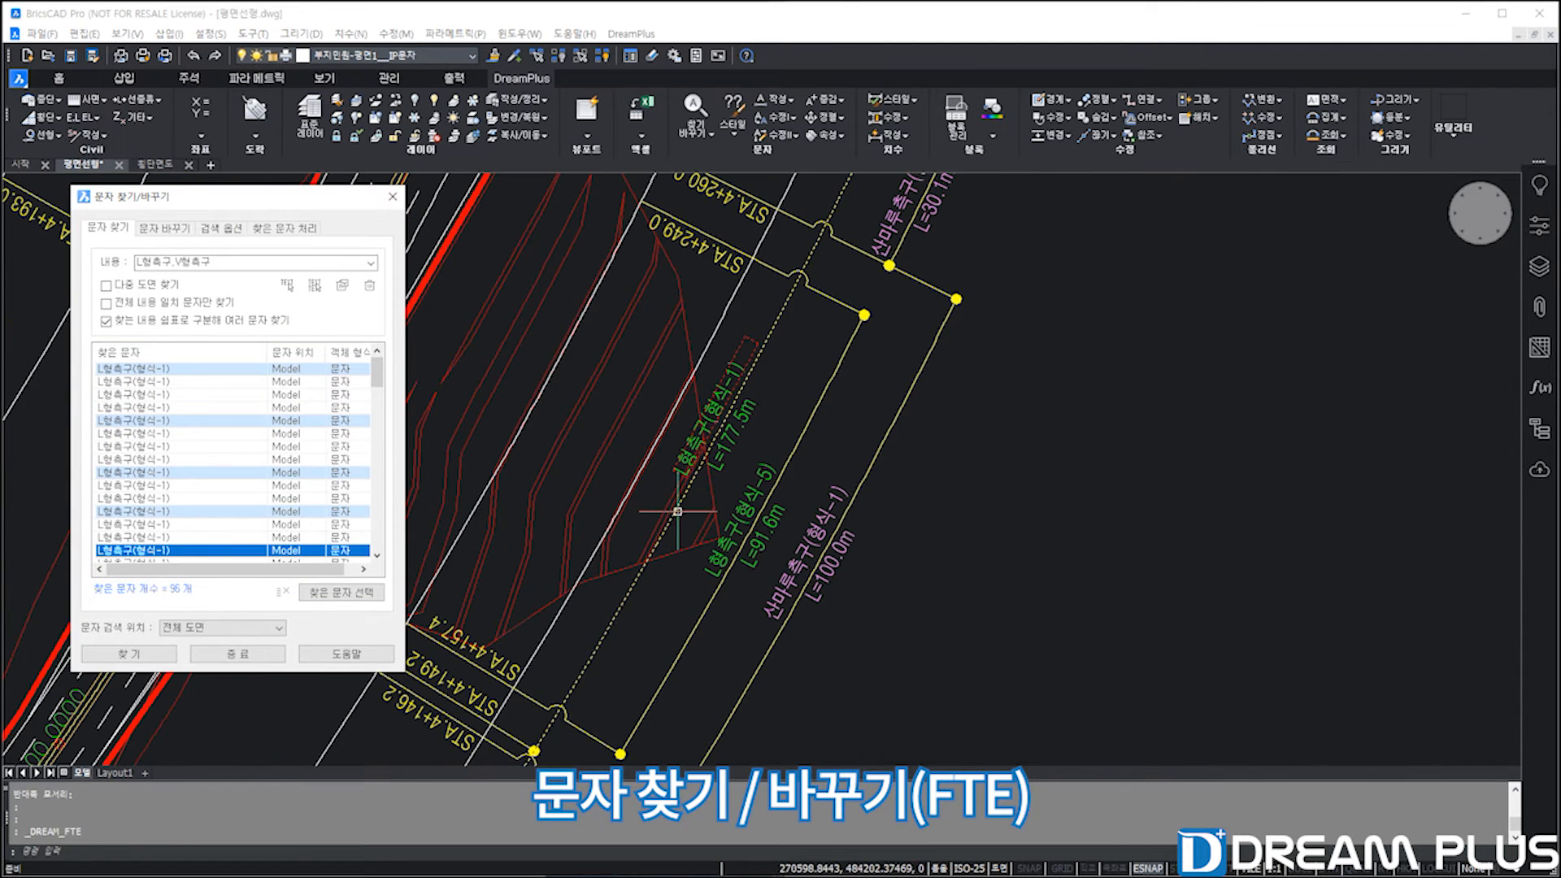
# Overwrite the found L형측구(형식-1) label above L=177.5m with arbitrary Korean consonants directly in the drawing.
pyautogui.doubleClick(711, 404)
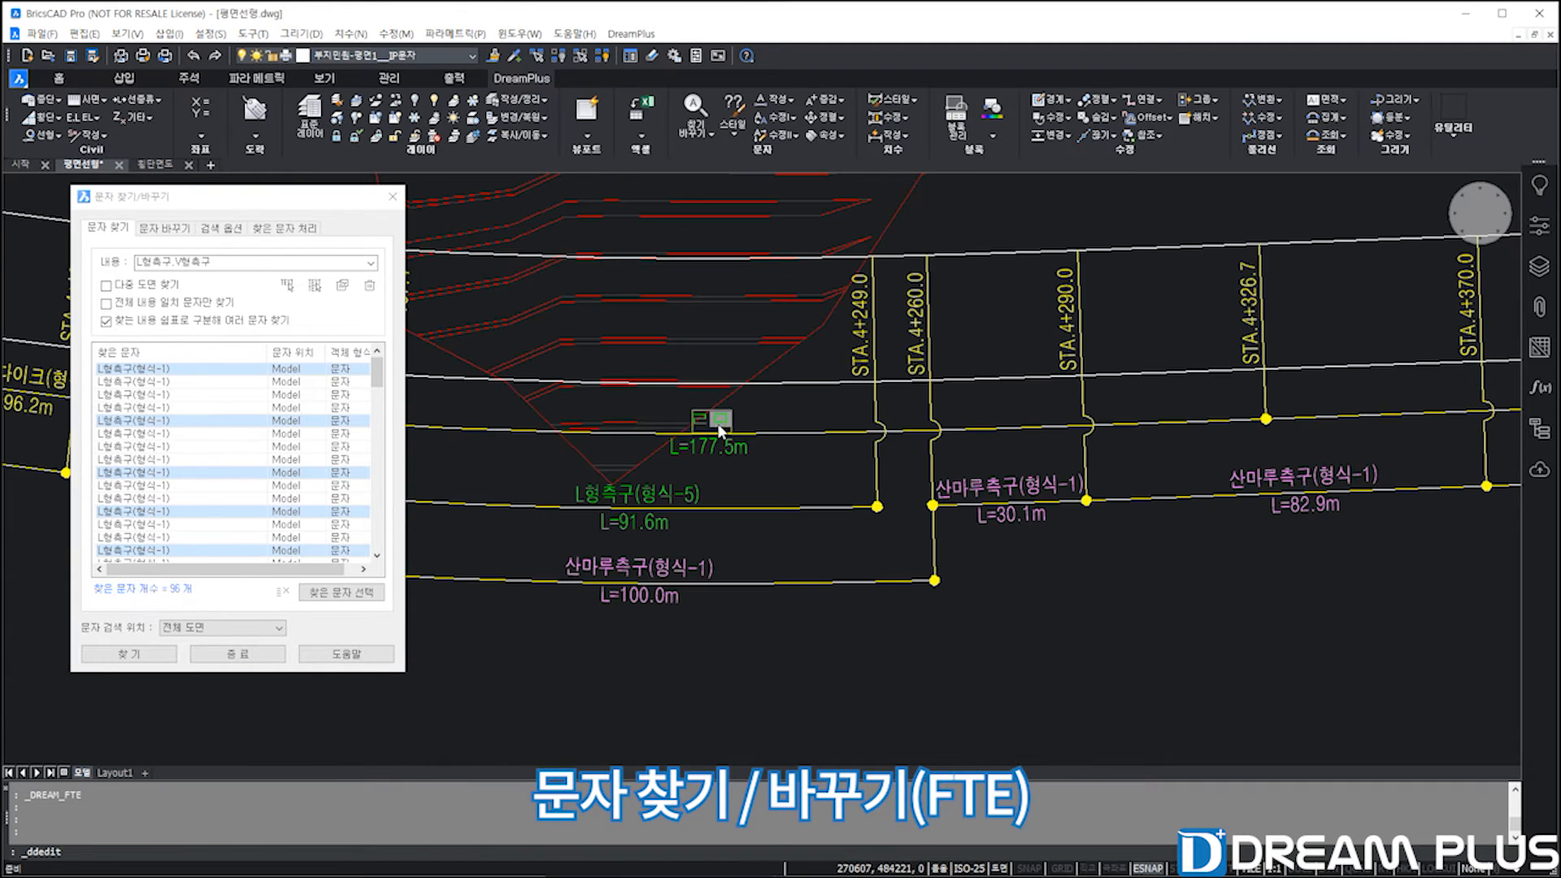
pyautogui.click(778, 479)
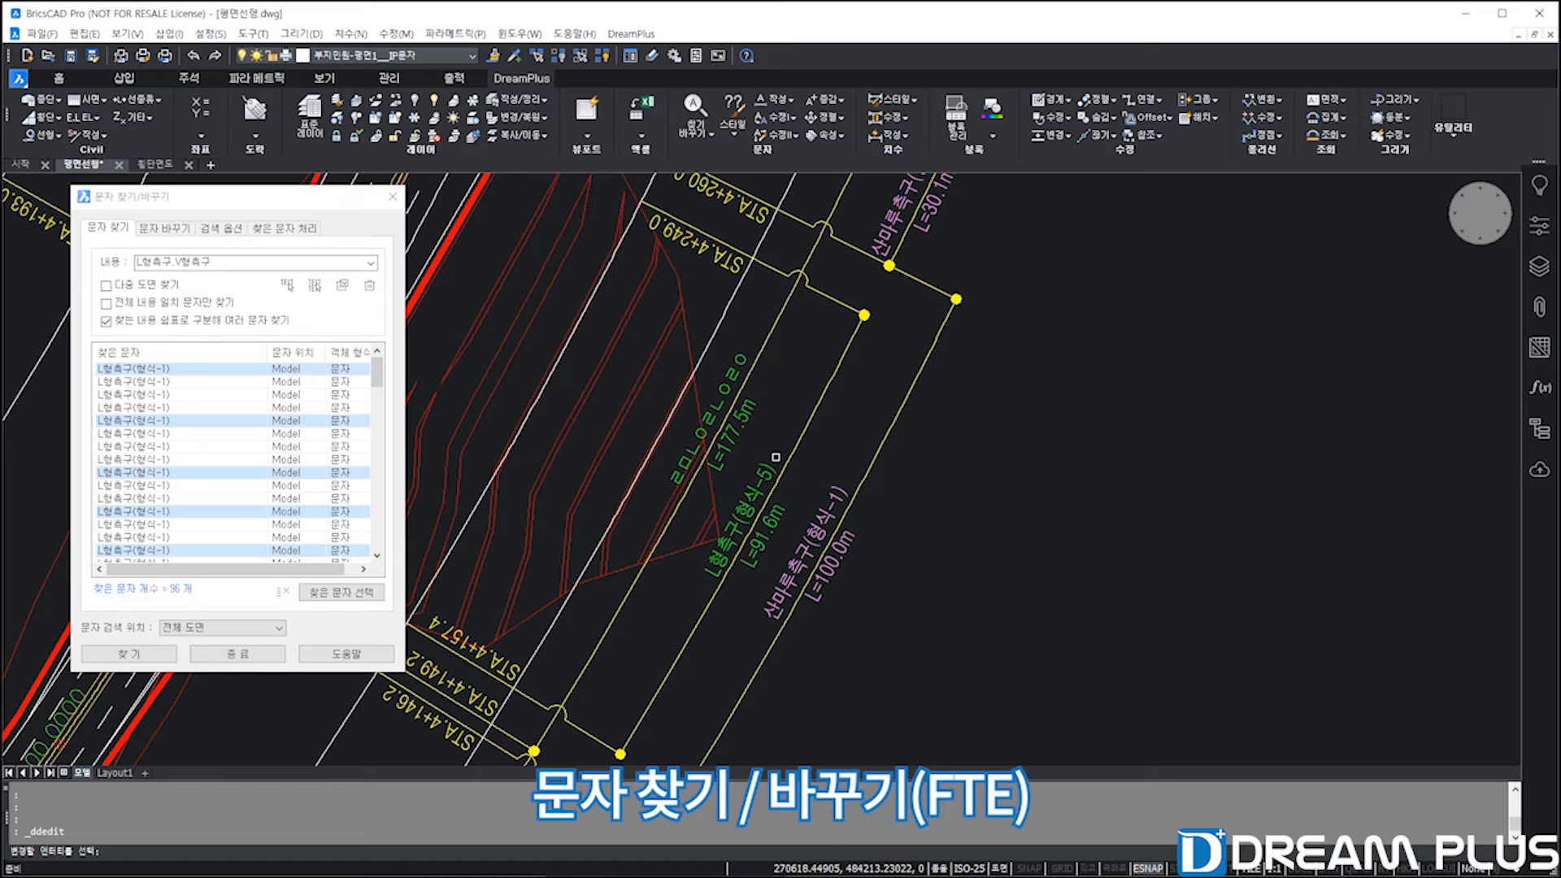
pyautogui.press('Return')
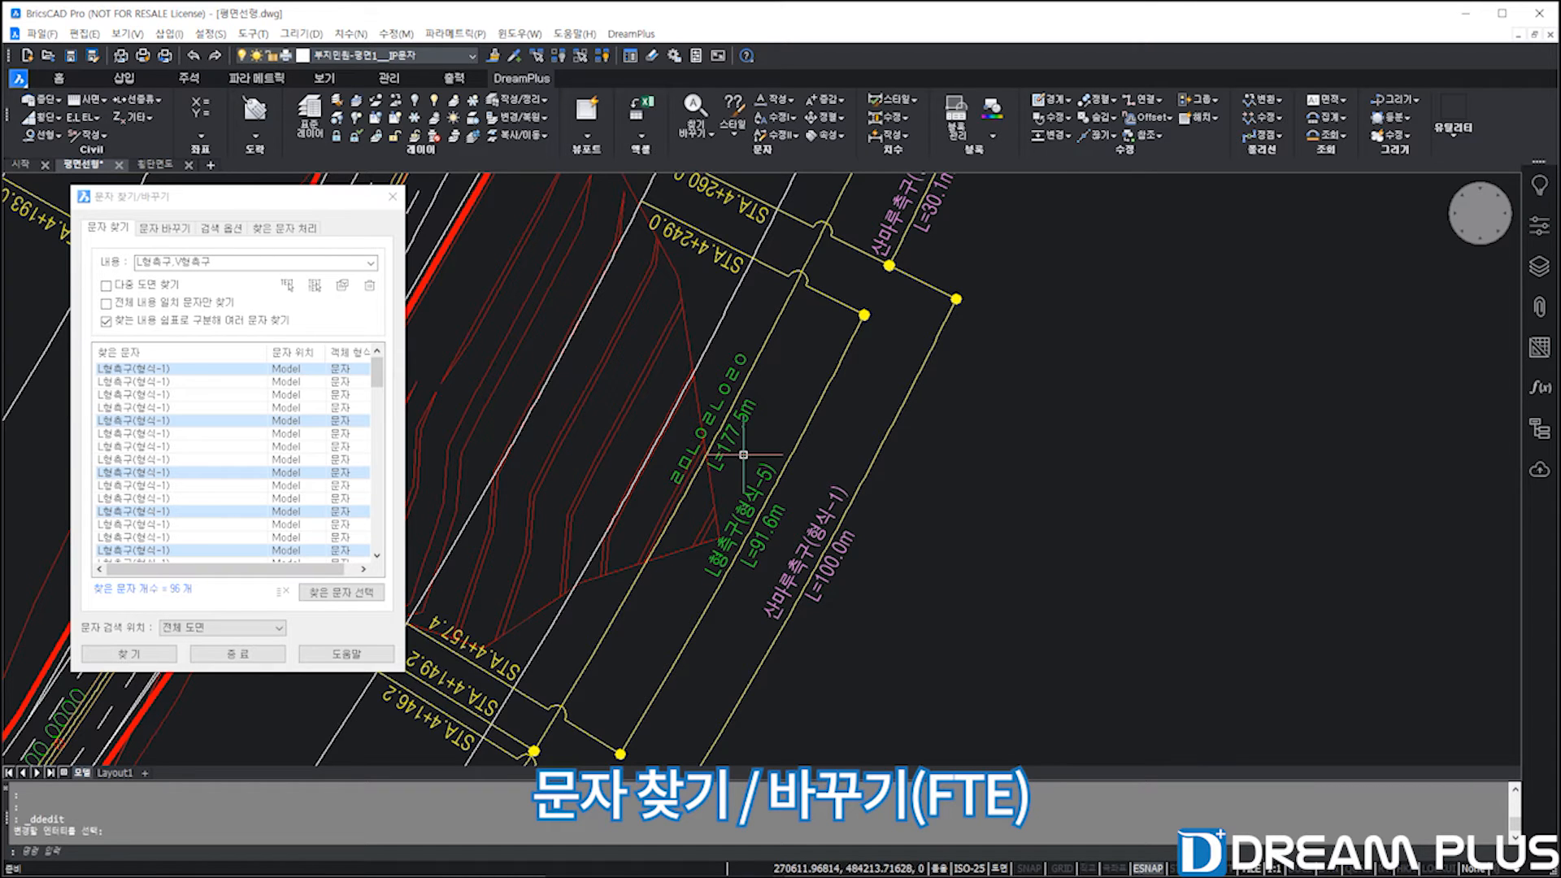
# Add a direct-entry text replacement pair that finds (형식-1) and replaces it with (형식-2).
pyautogui.click(181, 231)
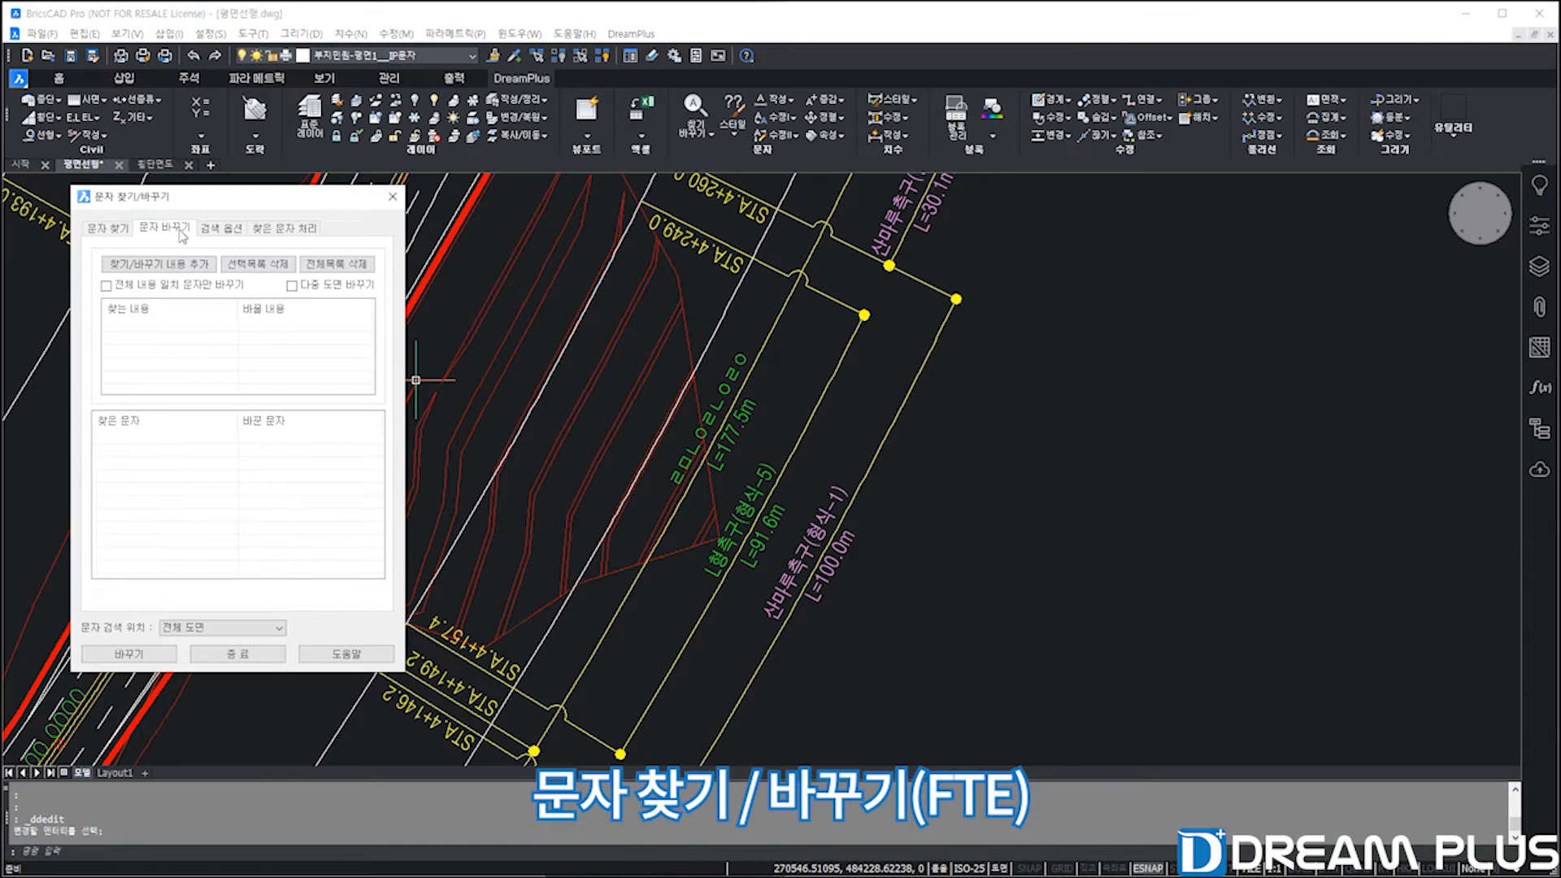
pyautogui.click(167, 264)
pyautogui.click(196, 439)
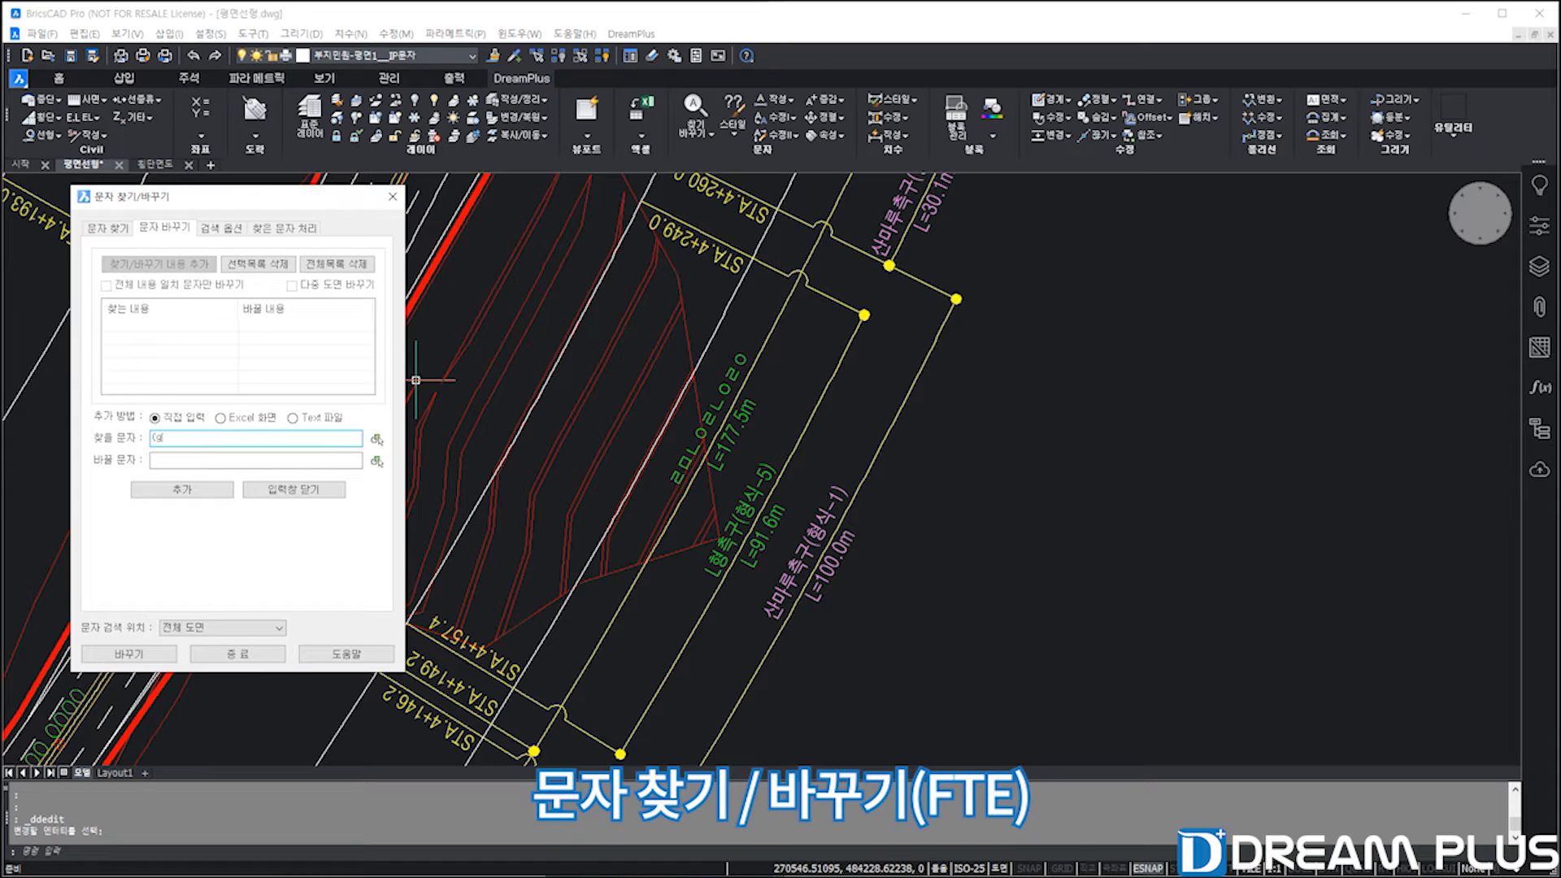
pyautogui.write('(형시')
pyautogui.moveTo(186, 437); pyautogui.dragTo(151, 438)
pyautogui.hotkey('ctrl', 'c')
pyautogui.click(297, 459)
pyautogui.hotkey('ctrl', 'v')
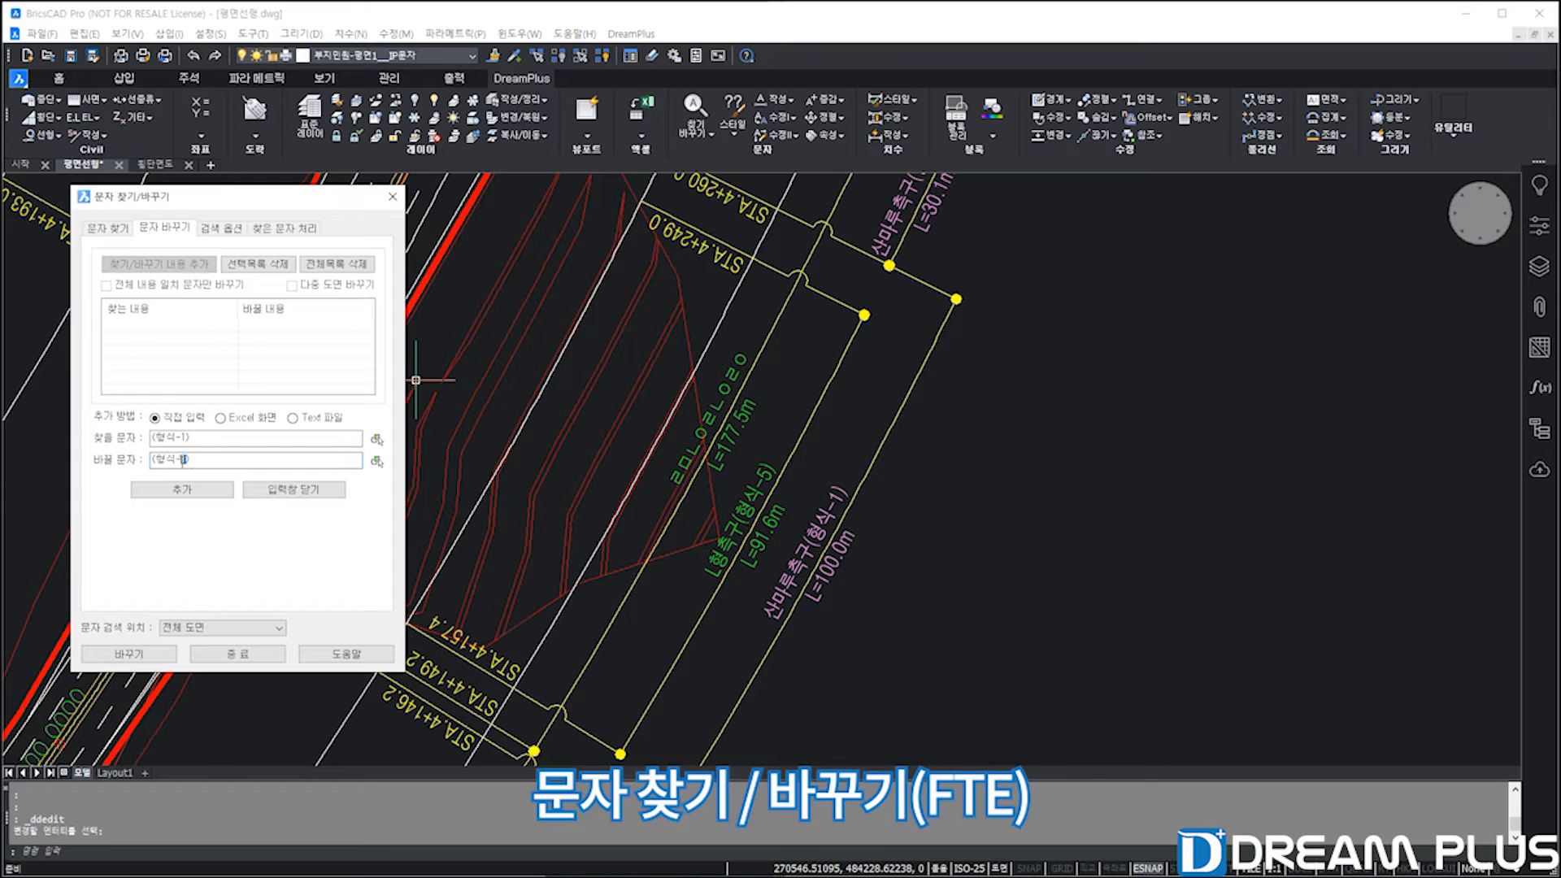
pyautogui.click(182, 489)
pyautogui.click(270, 490)
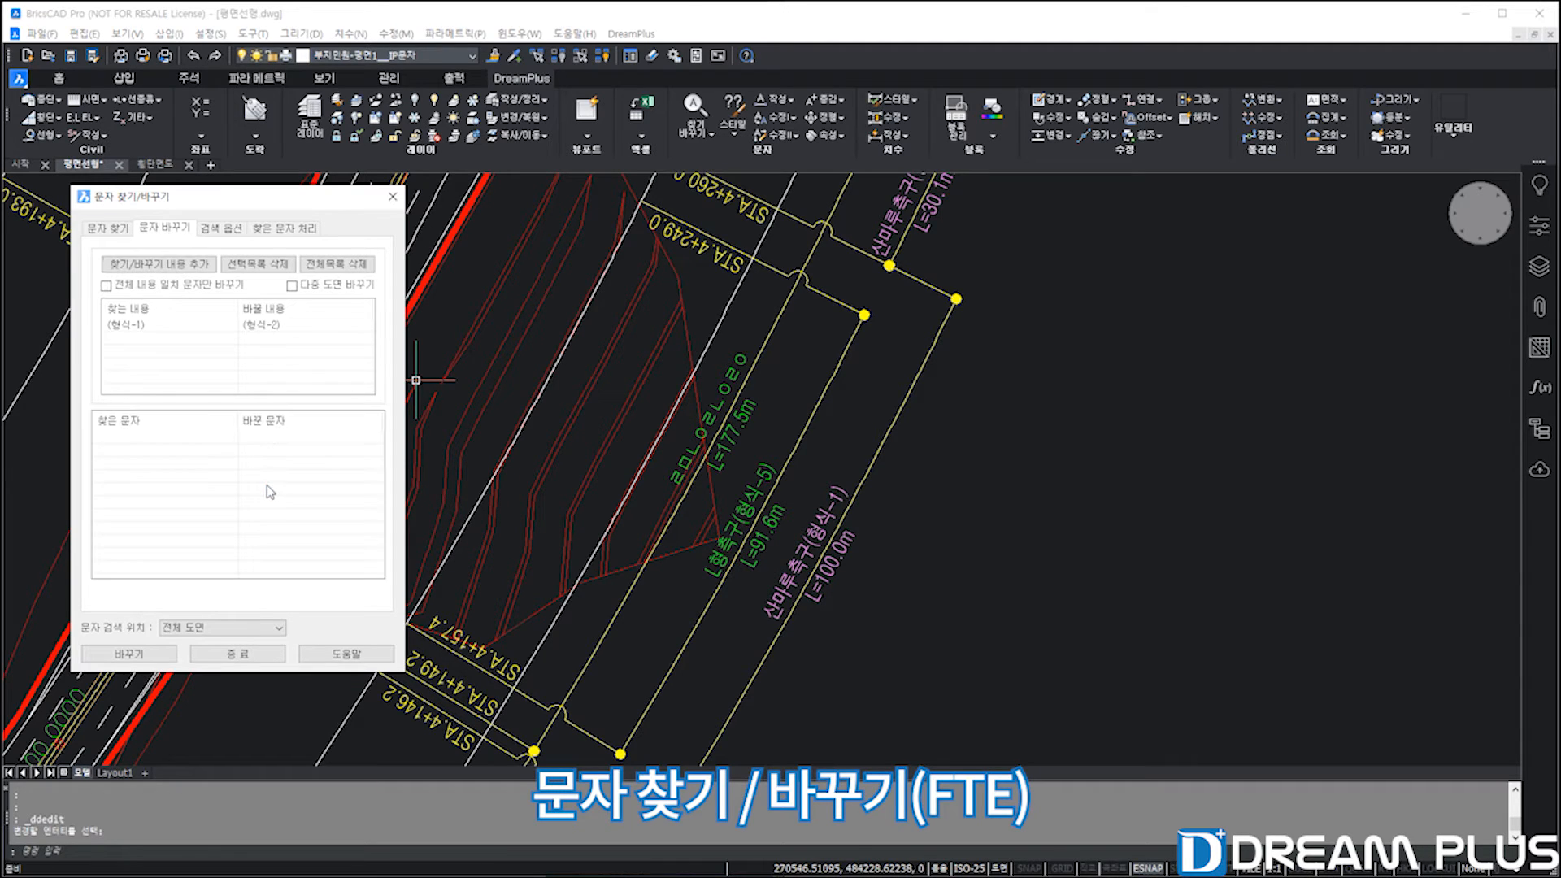
# Replace the text throughout the entire drawing, check several changed labels at their locations and close the find/replace tool.
pyautogui.click(147, 655)
pyautogui.click(181, 502)
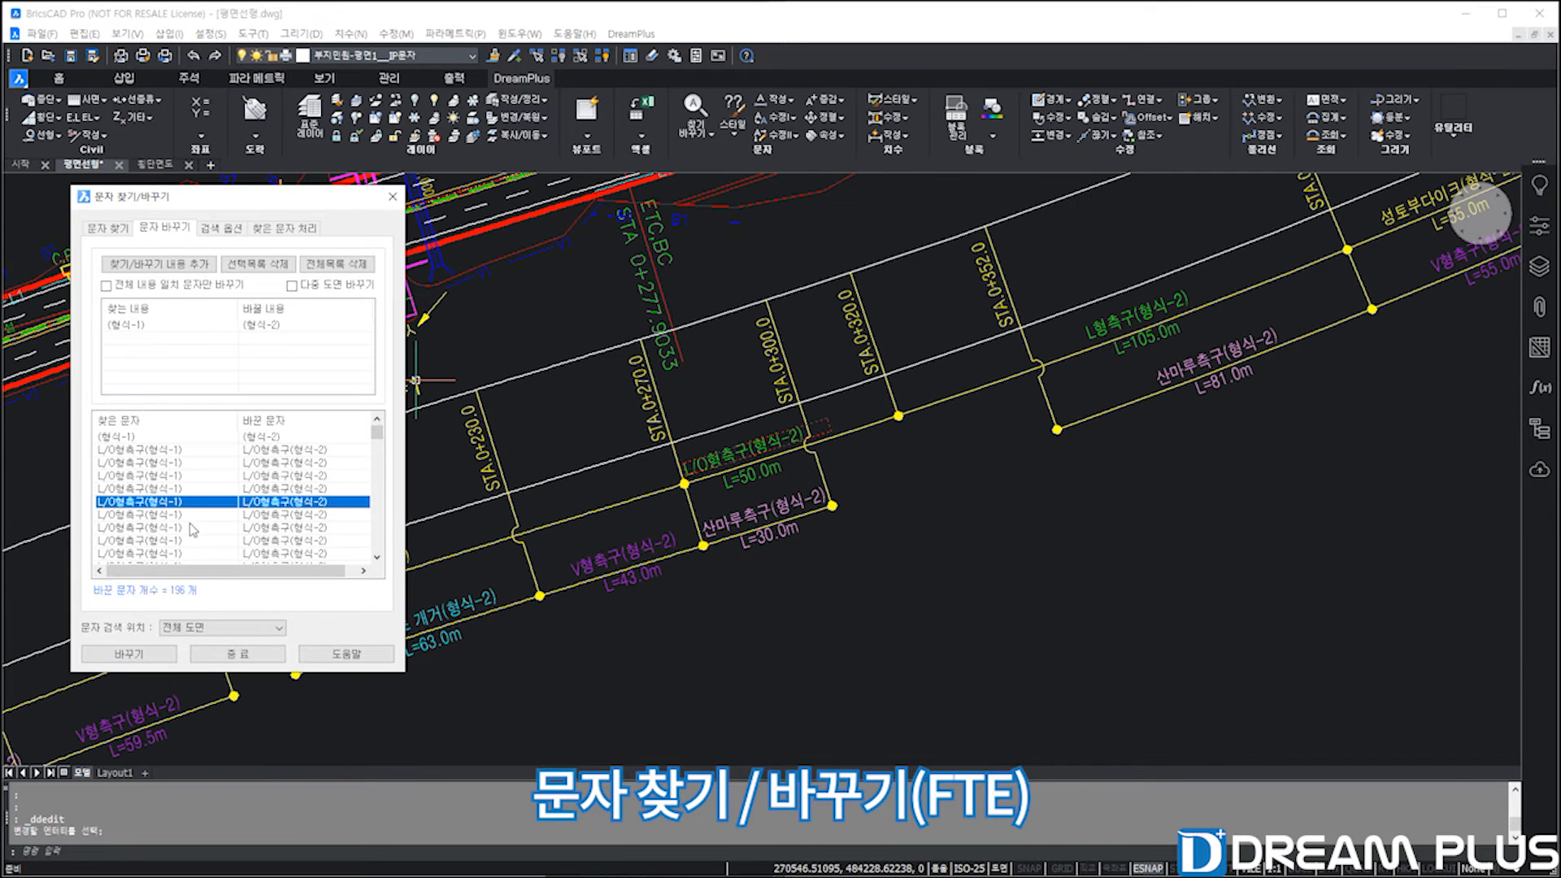
pyautogui.click(269, 528)
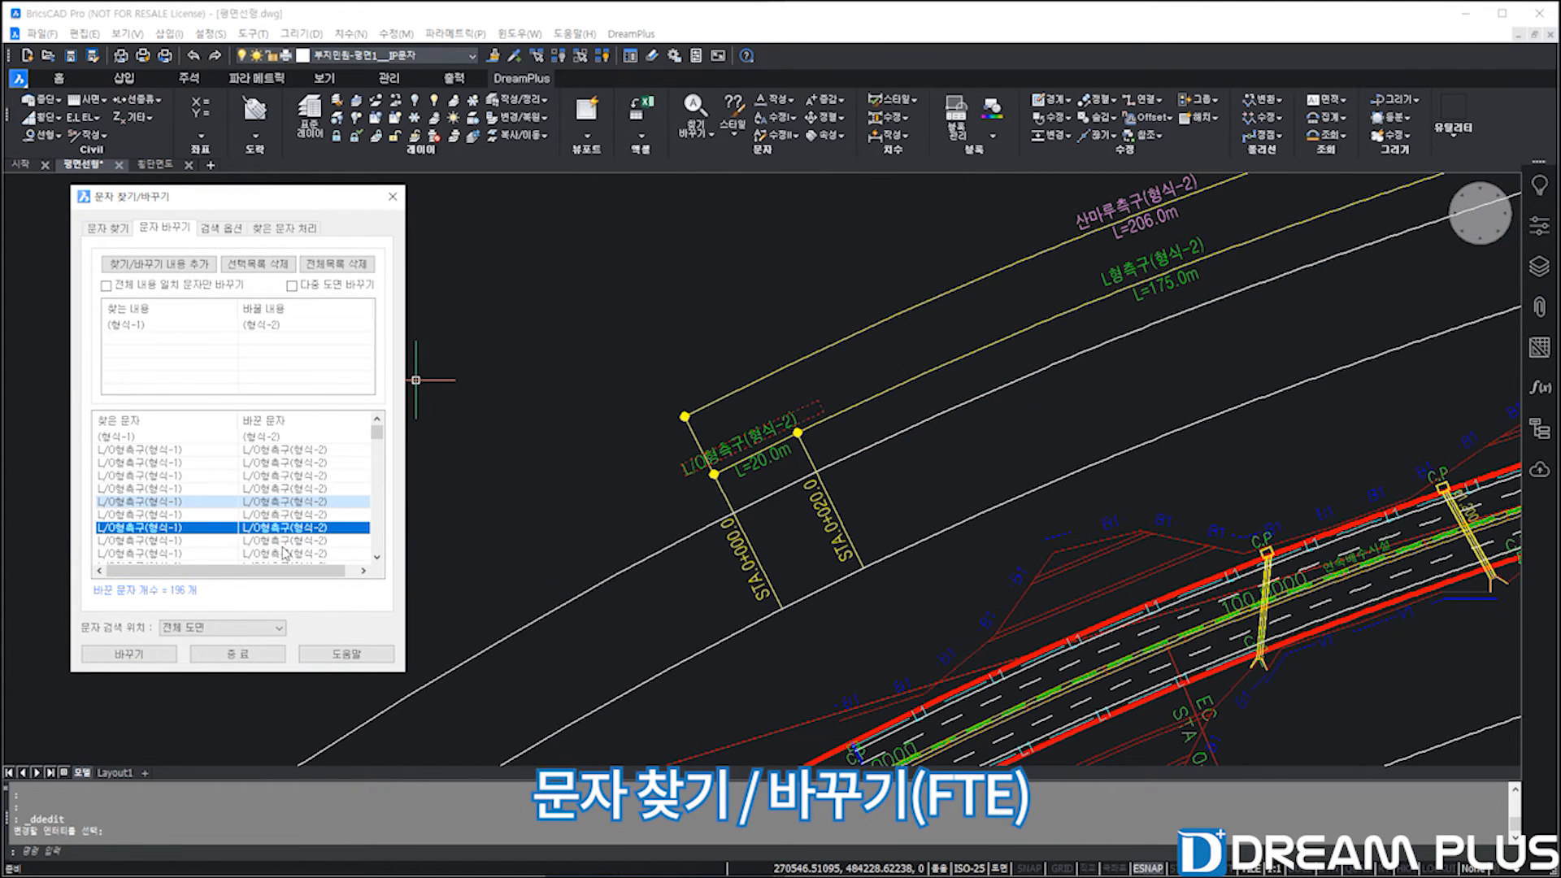
pyautogui.press('Down')
pyautogui.scroll(-2, 286, 552)
pyautogui.click(285, 541)
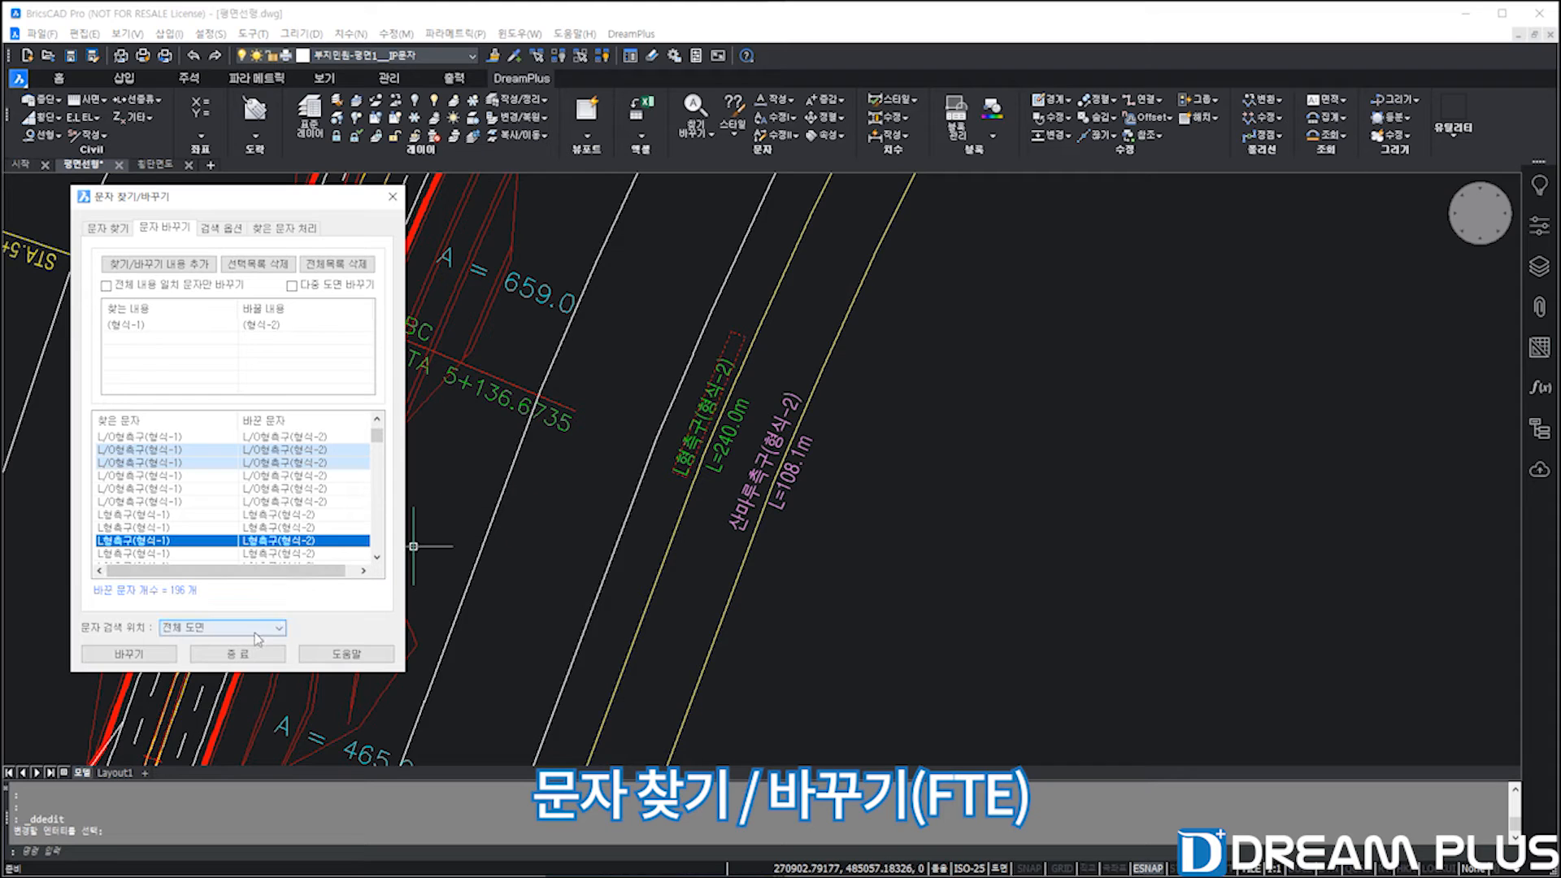
pyautogui.click(252, 656)
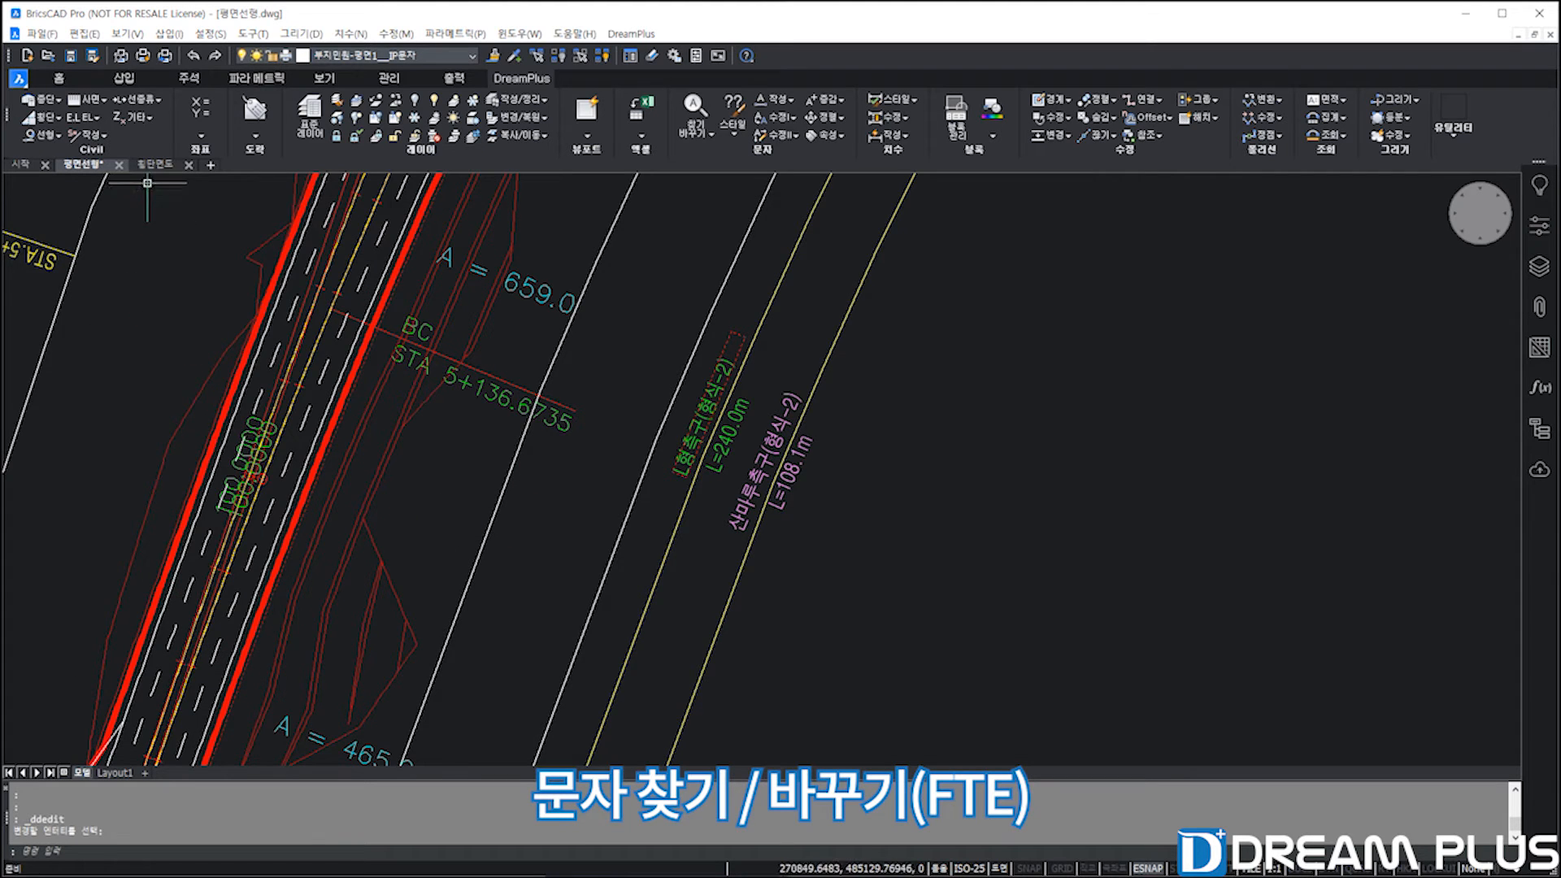
# Switch to the 횡단면도 drawing and check the two tables whose text shows as question marks.
pyautogui.click(154, 164)
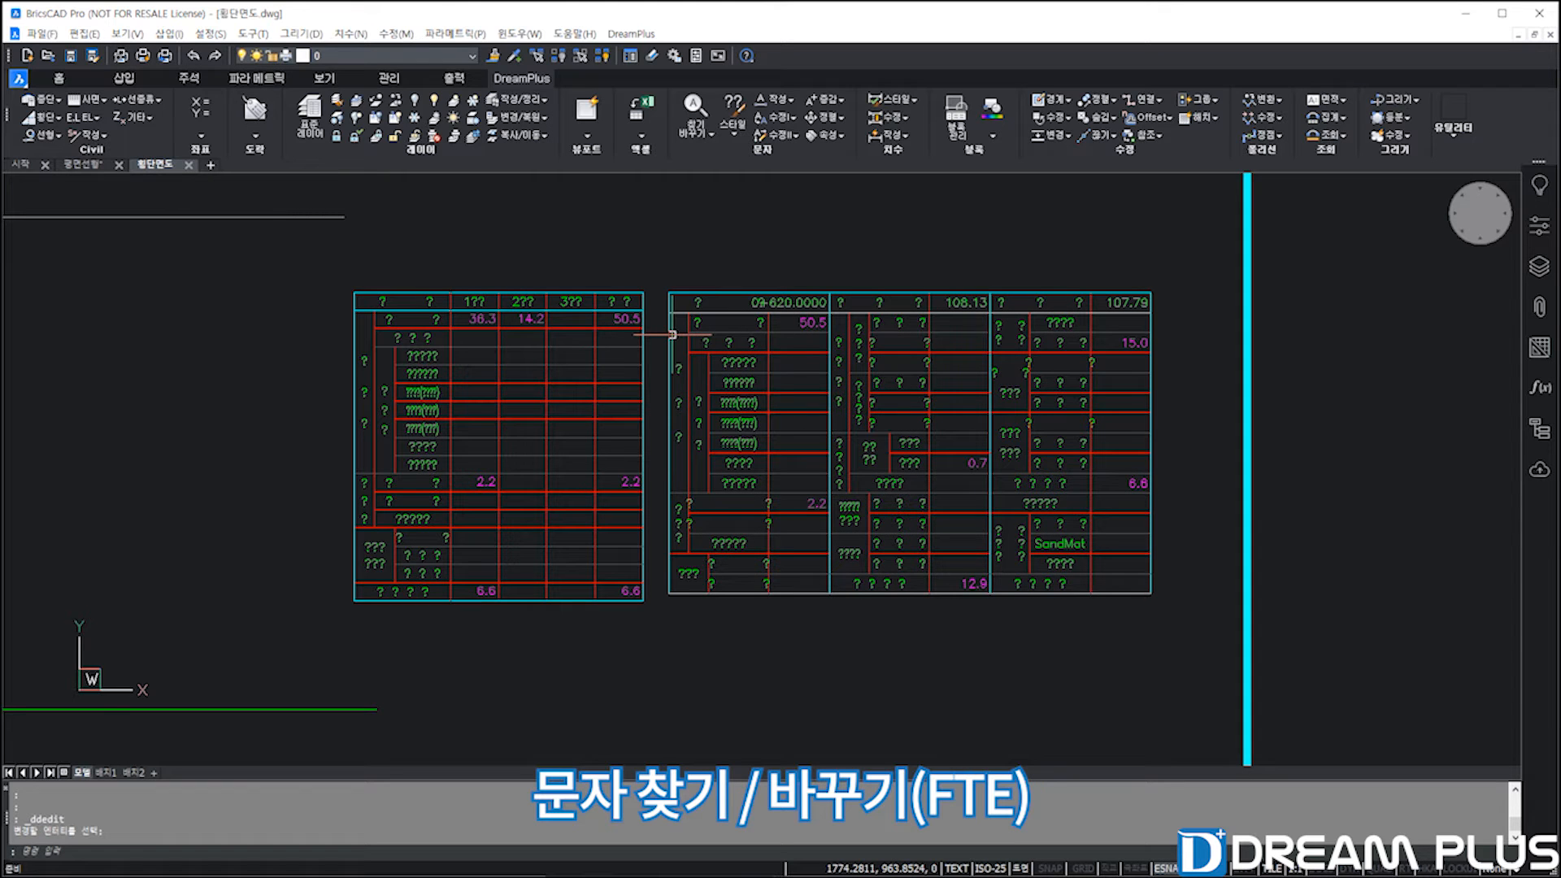
pyautogui.click(922, 312)
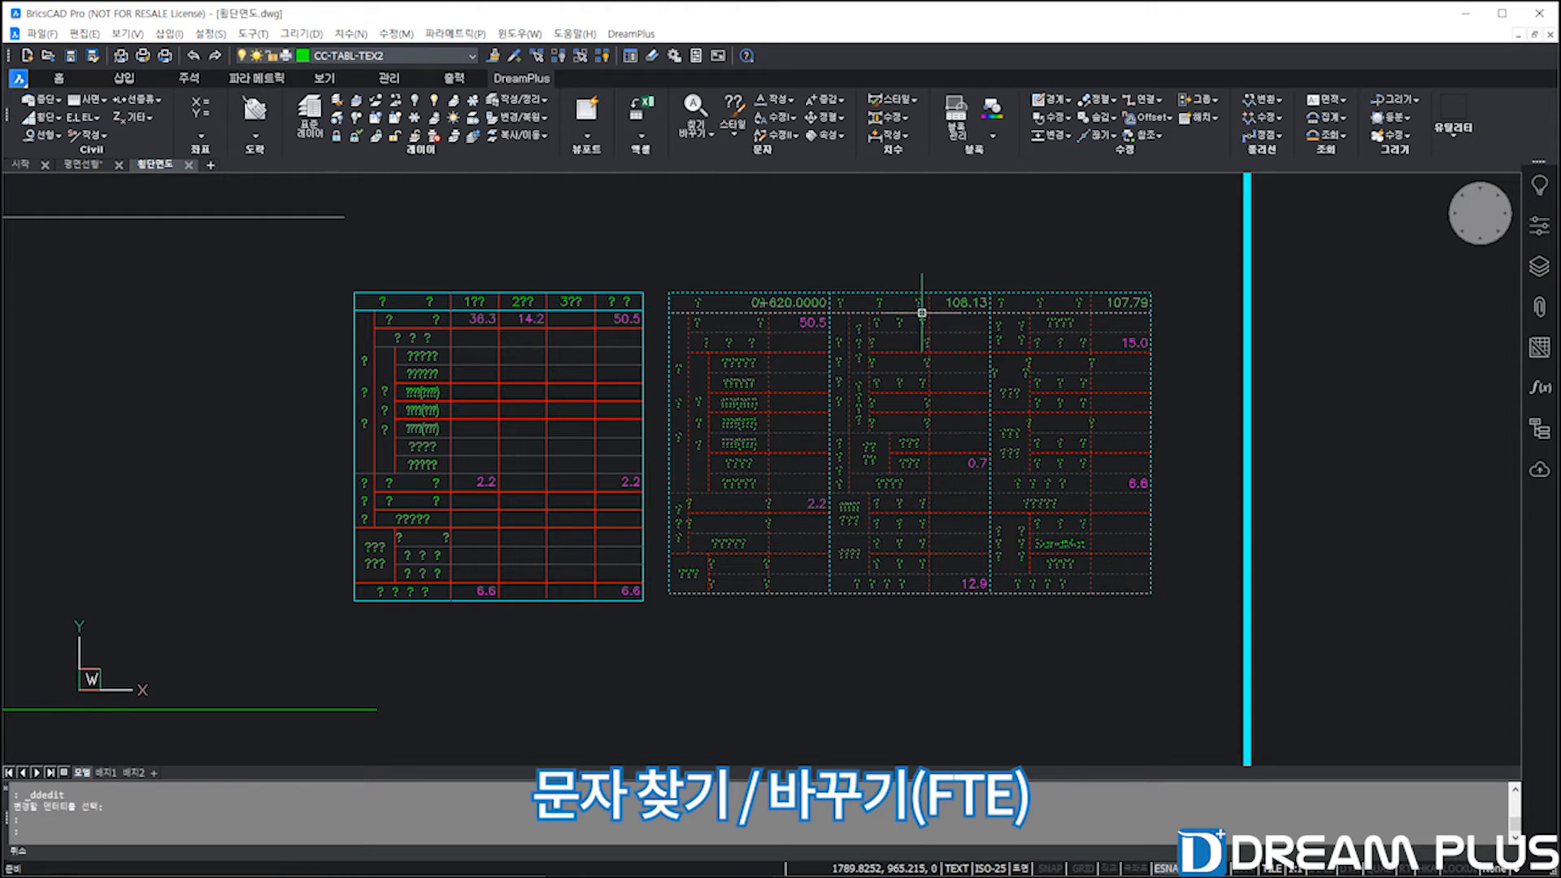
pyautogui.press('Escape')
pyautogui.press('Escape')
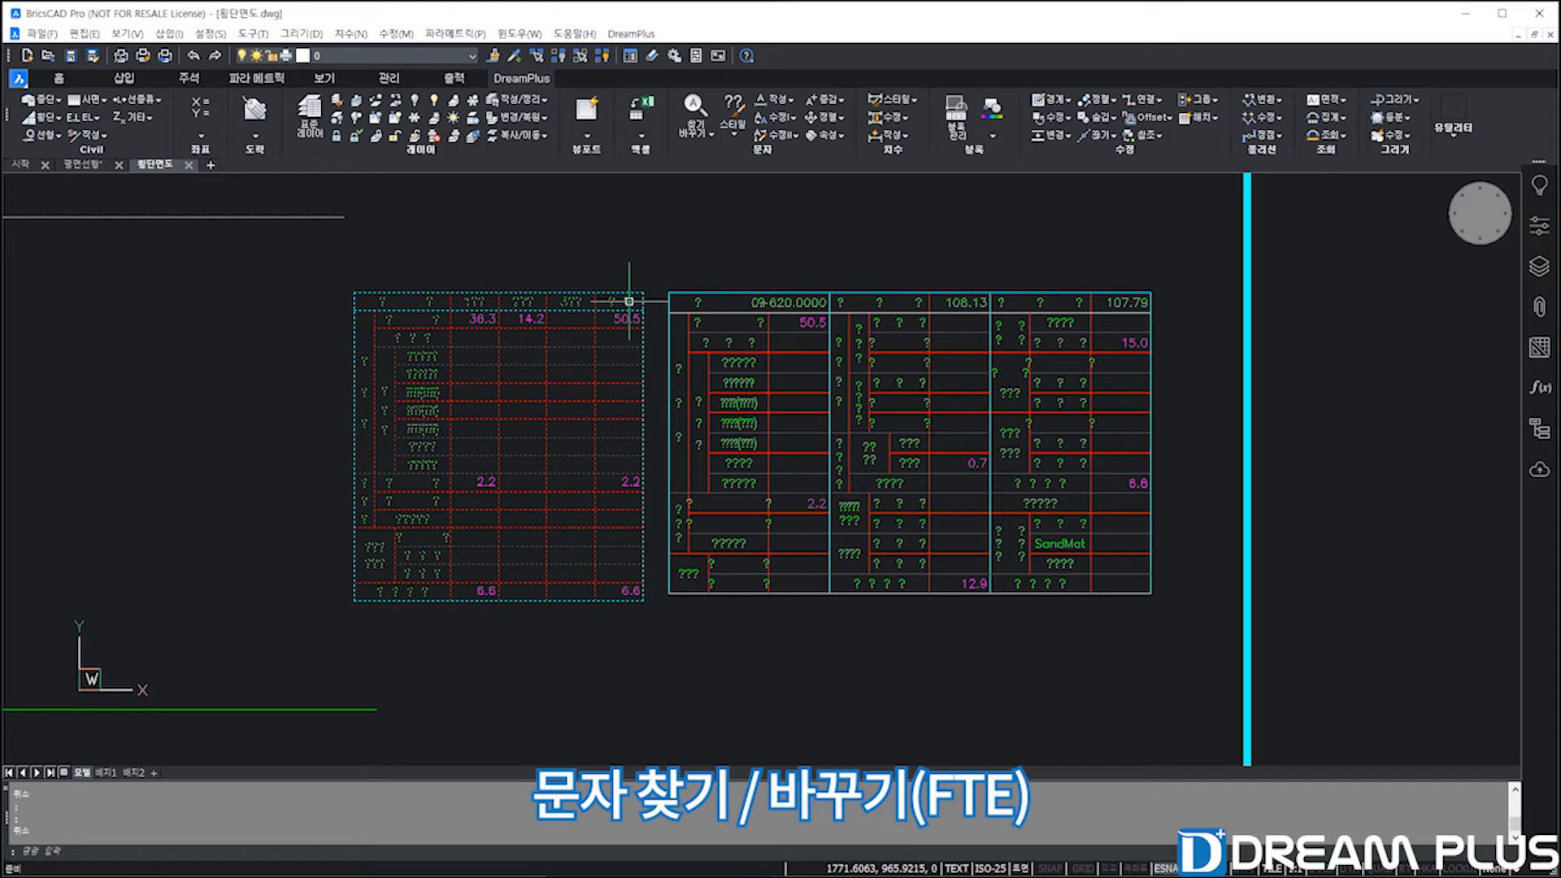
# Batch-fix the missing fonts in the active 횡단면도.dwg drawing with the Windows TrueType font 돋움.
pyautogui.click(733, 130)
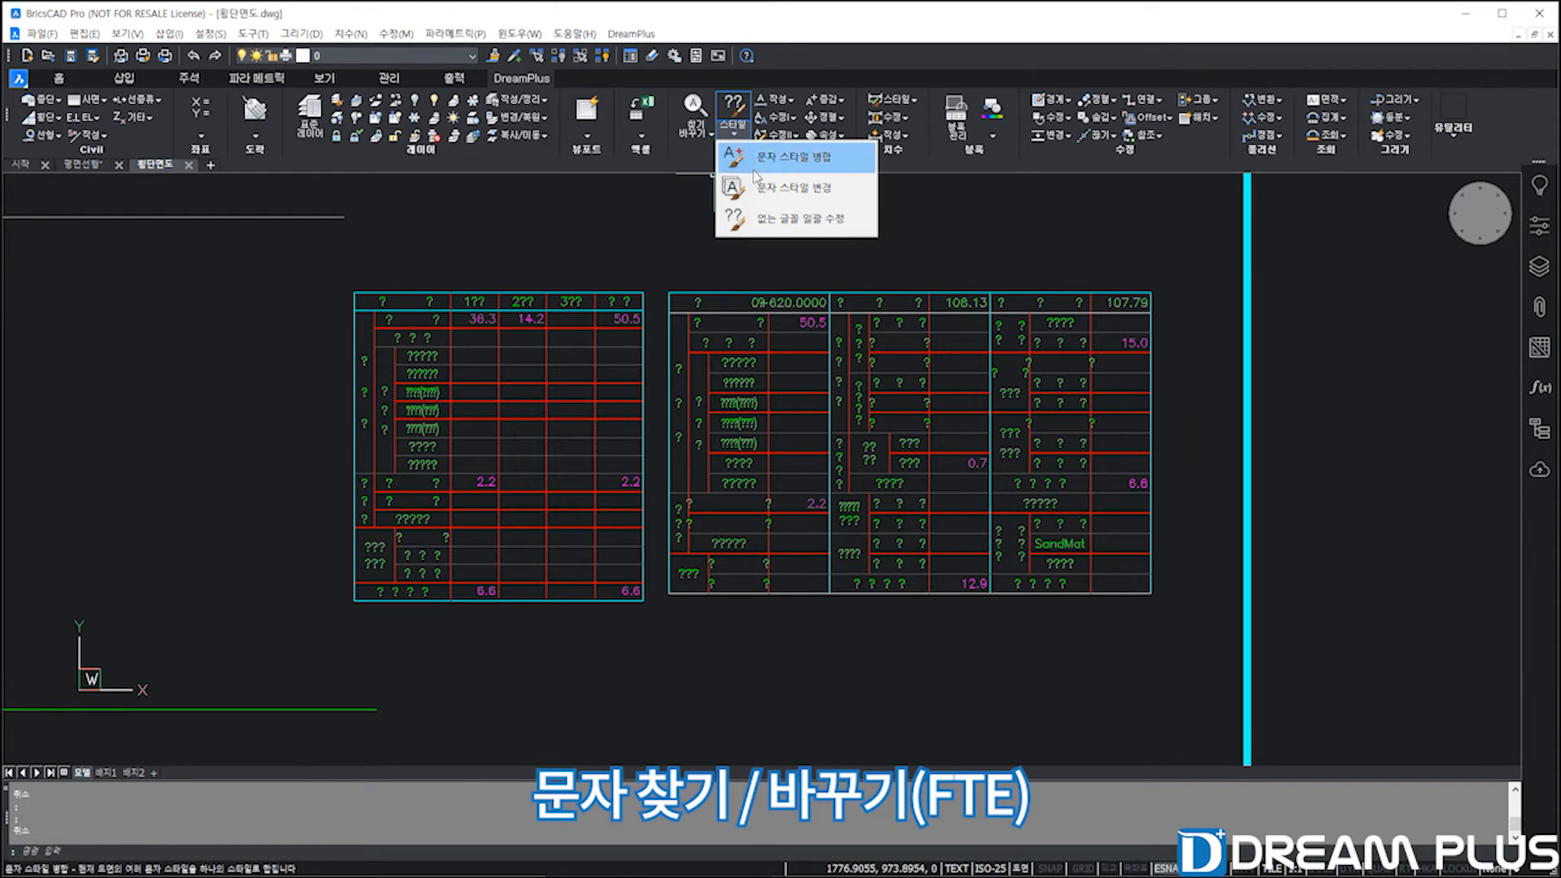
pyautogui.click(782, 221)
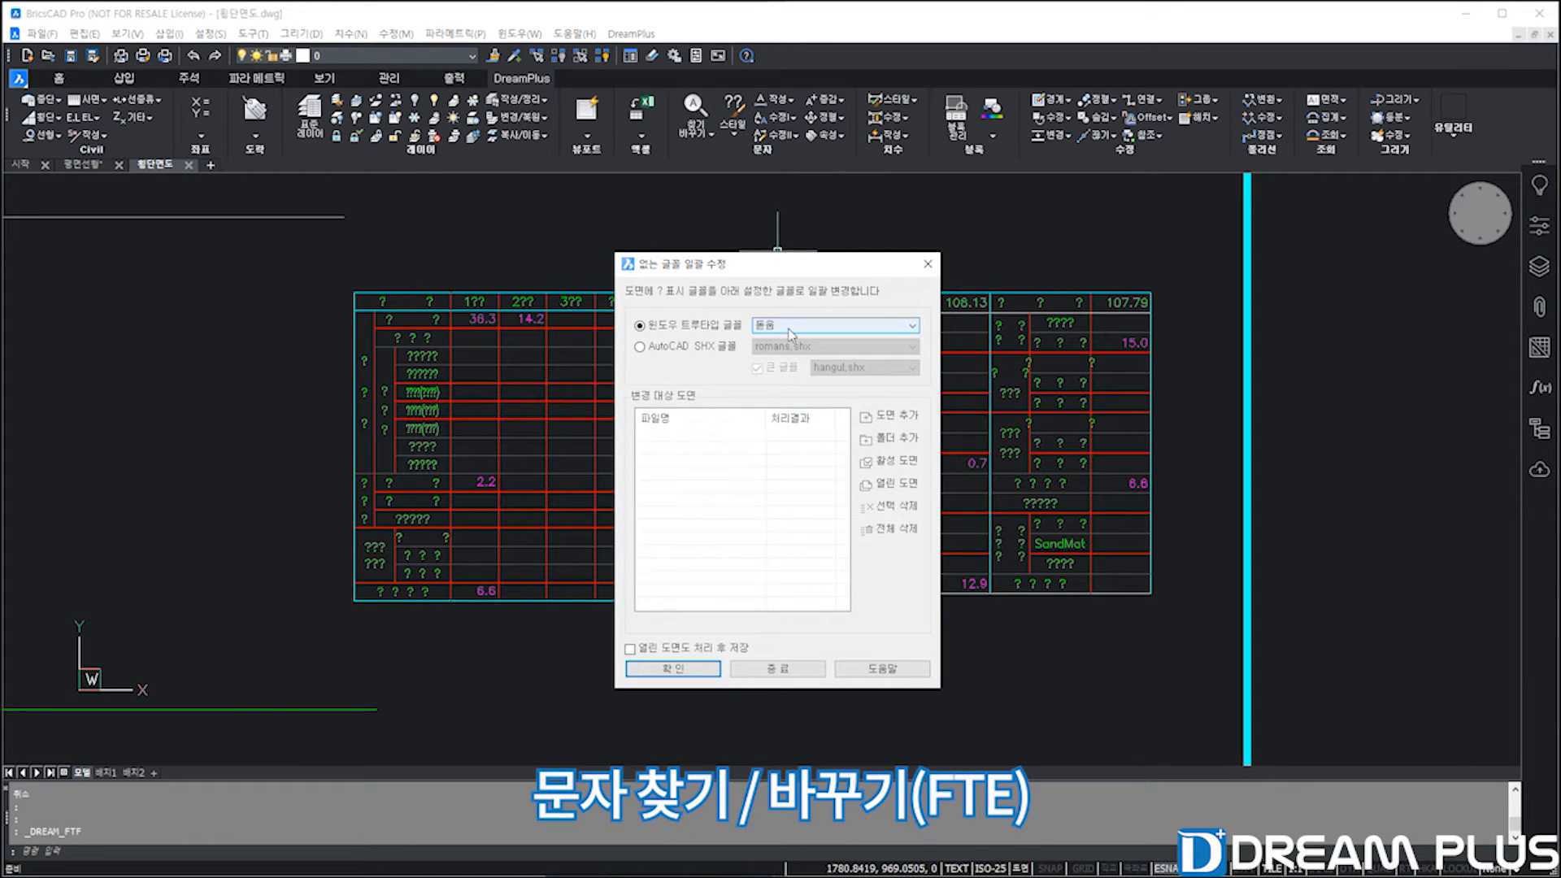
pyautogui.click(895, 460)
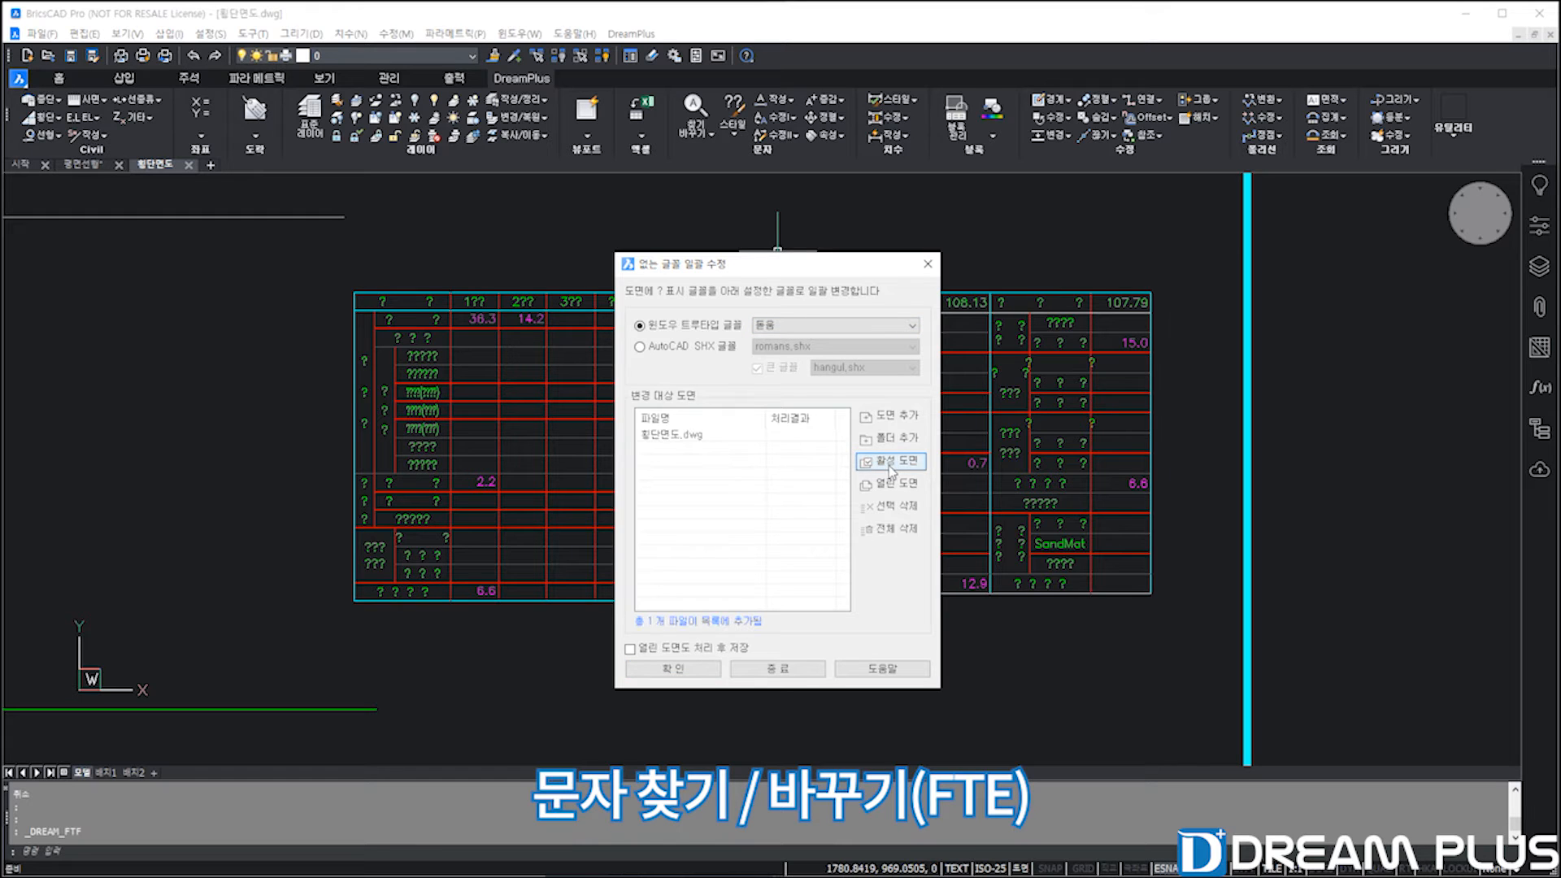
pyautogui.click(715, 677)
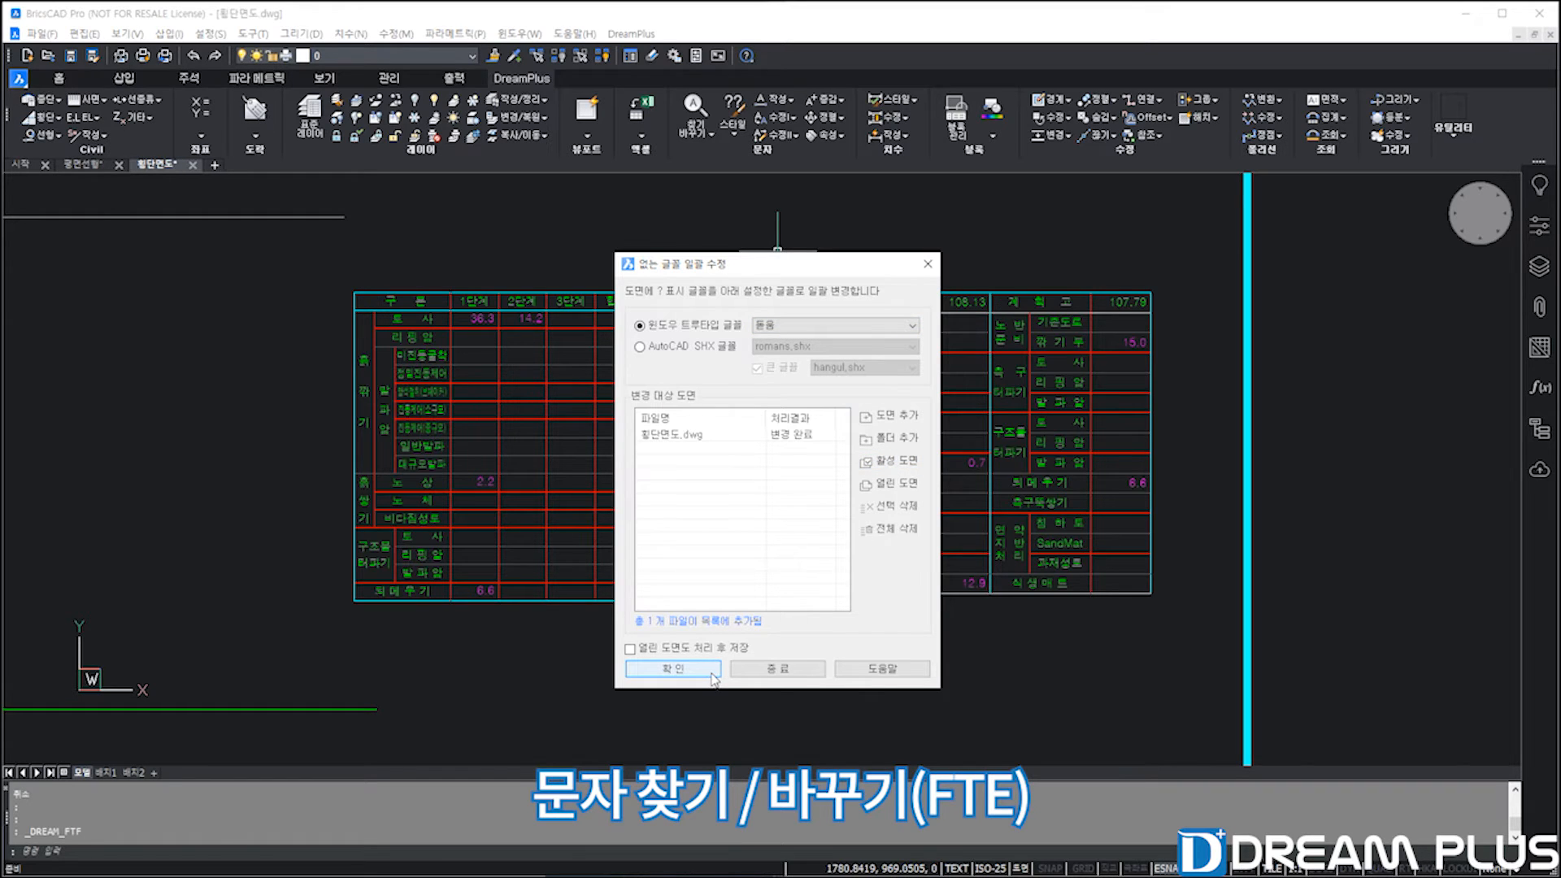
pyautogui.click(774, 669)
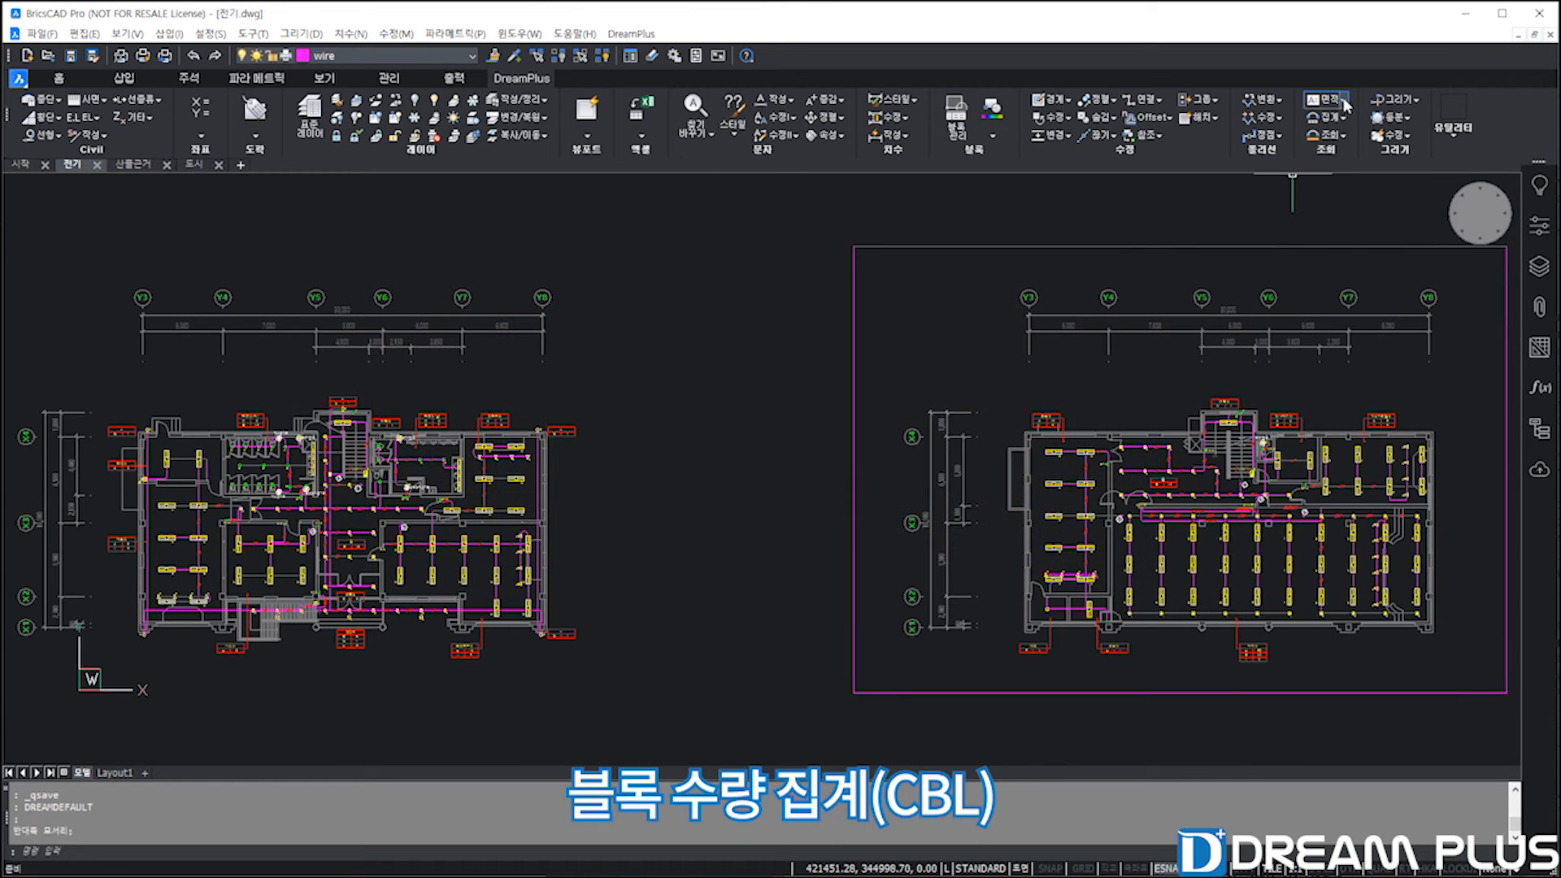
# Tally the blocks among only the selected objects of the first floor plan in the 전기 drawing.
pyautogui.click(1342, 101)
pyautogui.click(1342, 103)
pyautogui.click(1344, 118)
pyautogui.click(1345, 119)
pyautogui.click(1345, 120)
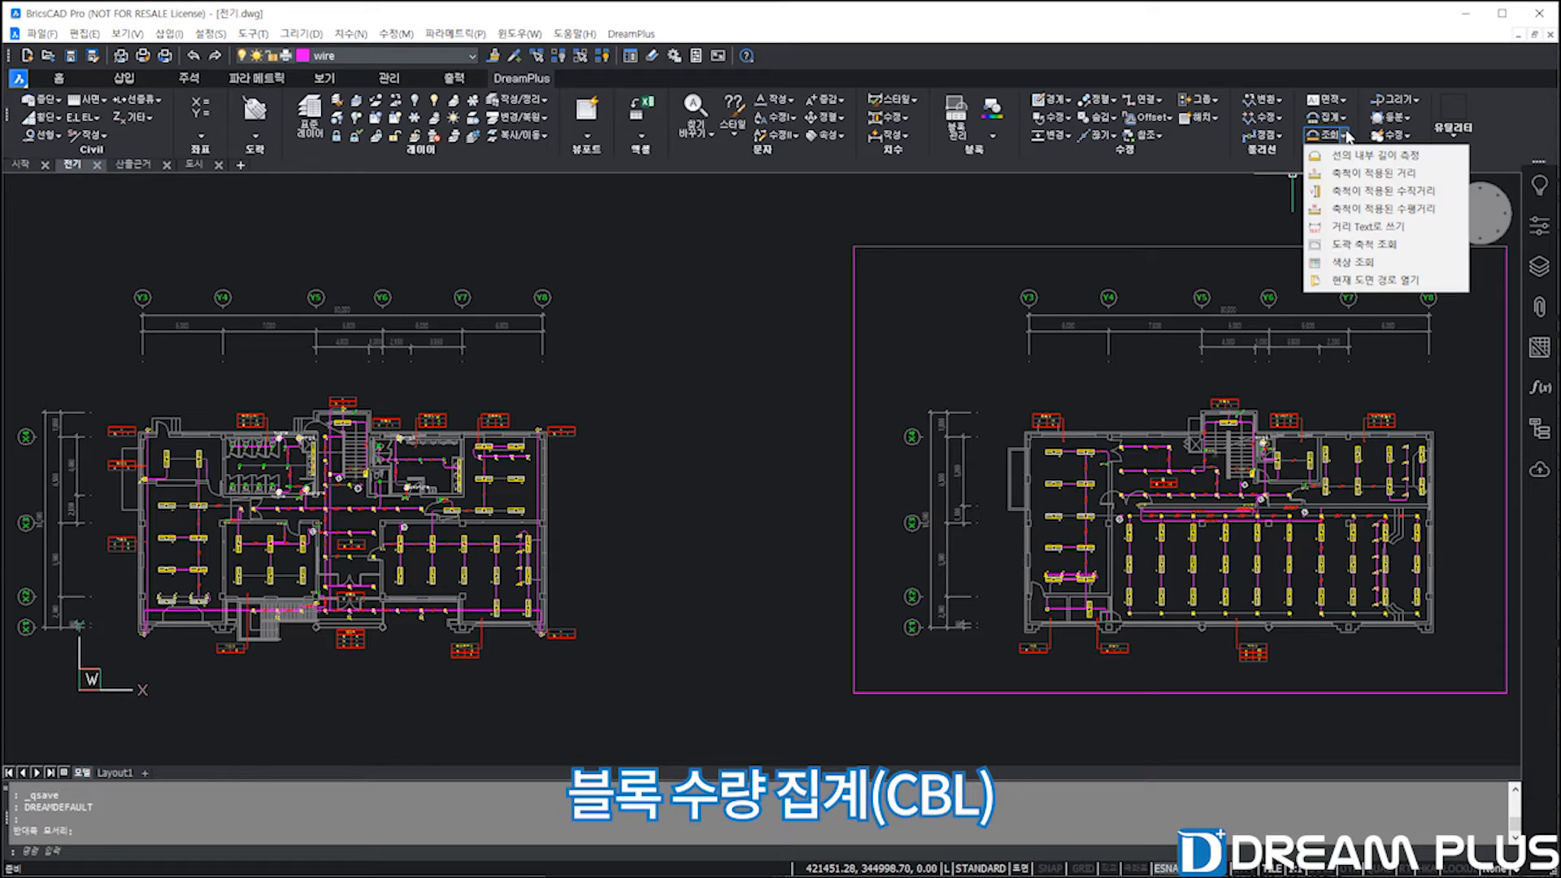
pyautogui.click(1346, 120)
pyautogui.click(1344, 120)
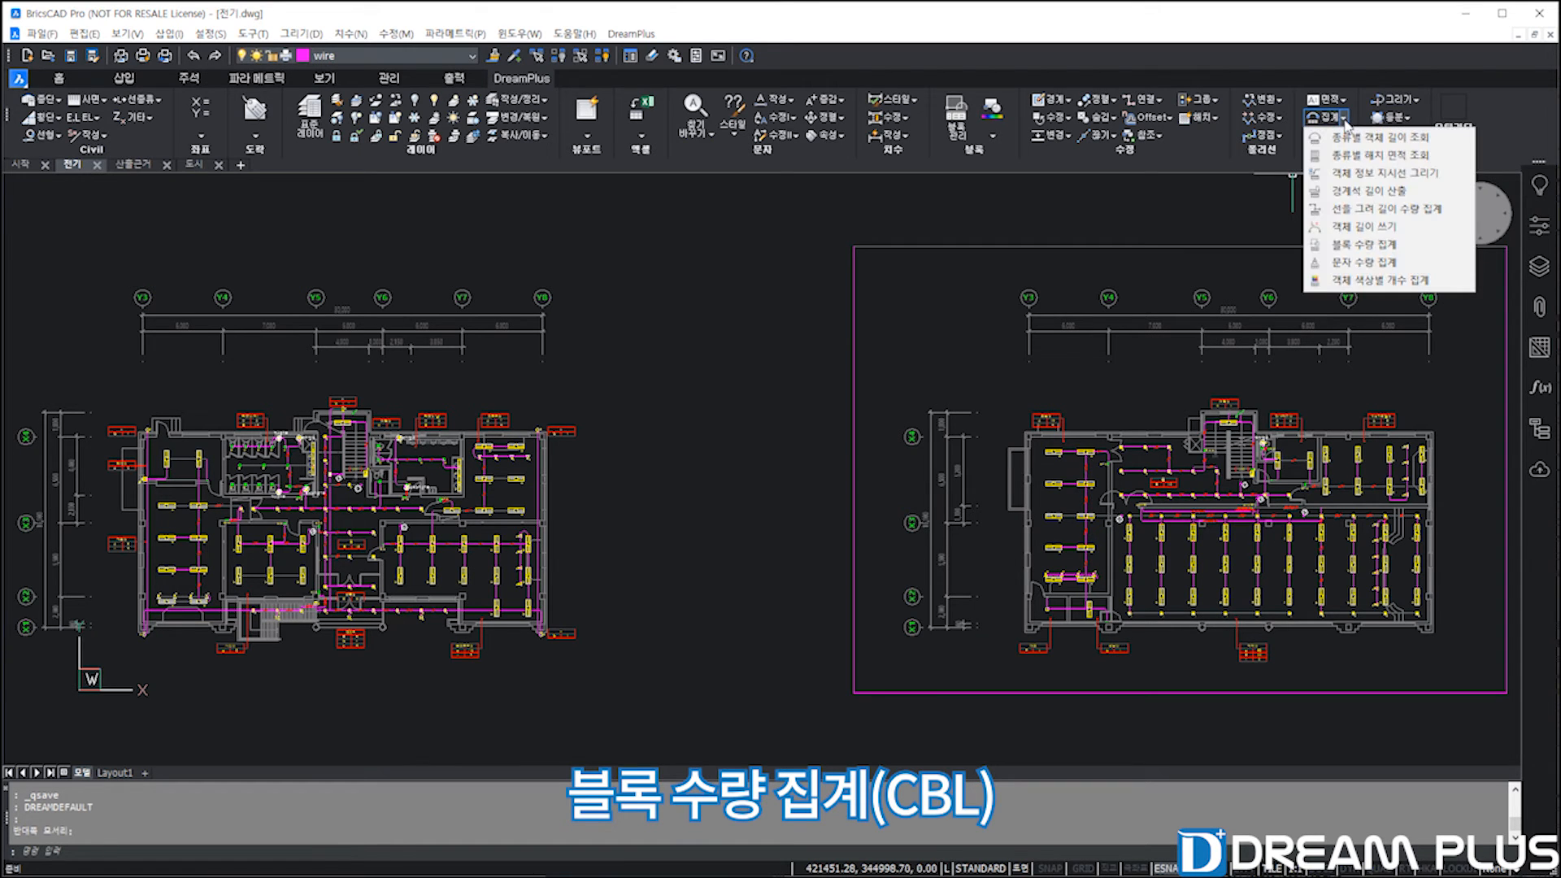
pyautogui.click(1377, 247)
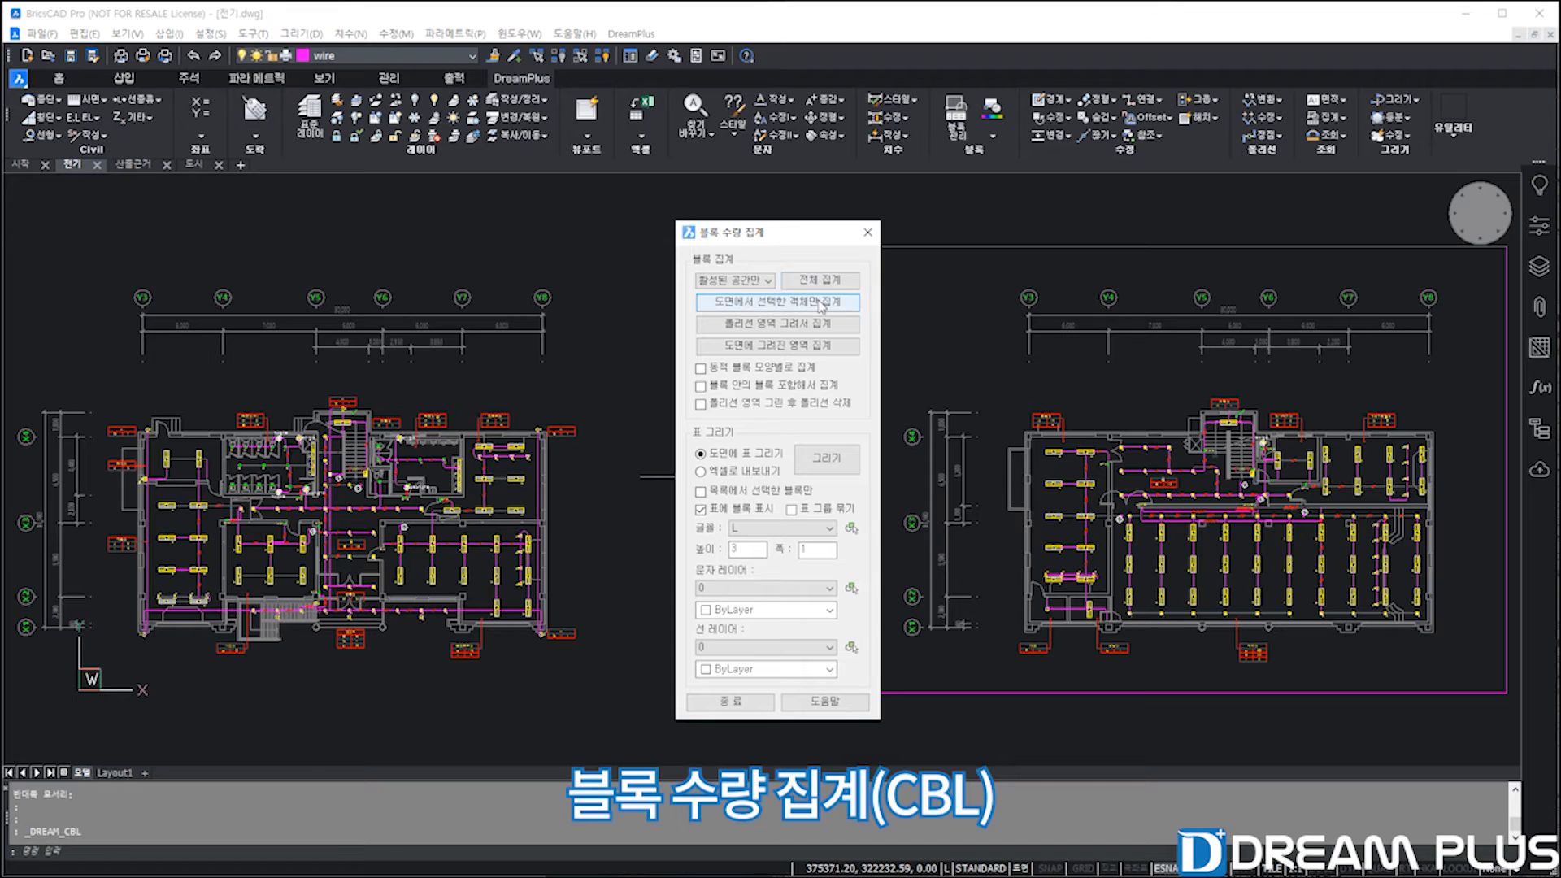
pyautogui.click(820, 299)
pyautogui.click(627, 701)
pyautogui.click(178, 416)
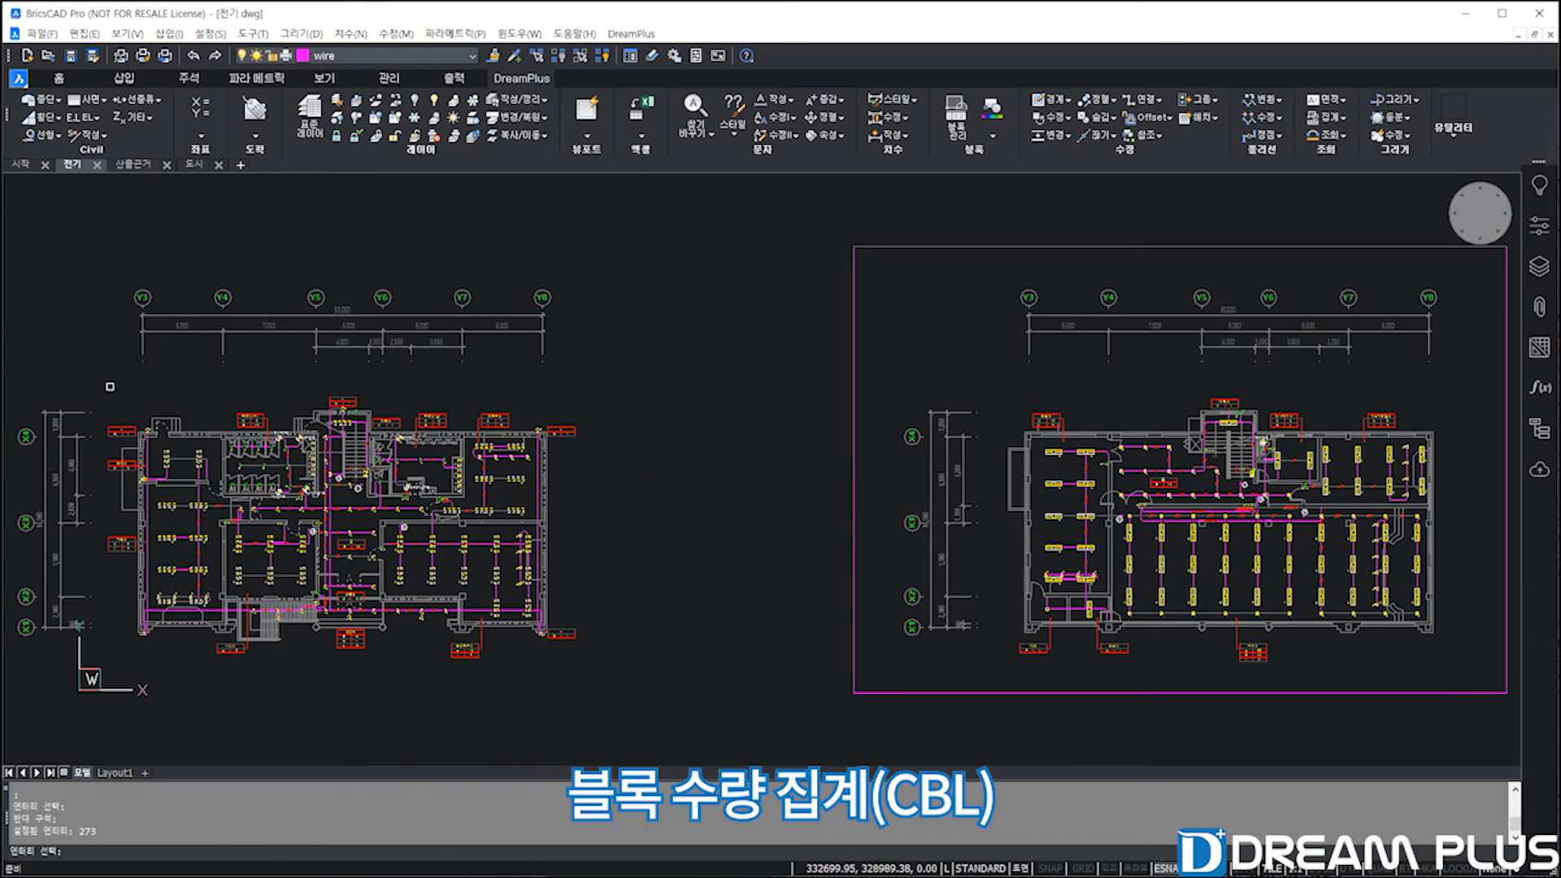
pyautogui.press('Return')
pyautogui.moveTo(1171, 358); pyautogui.dragTo(1190, 614)
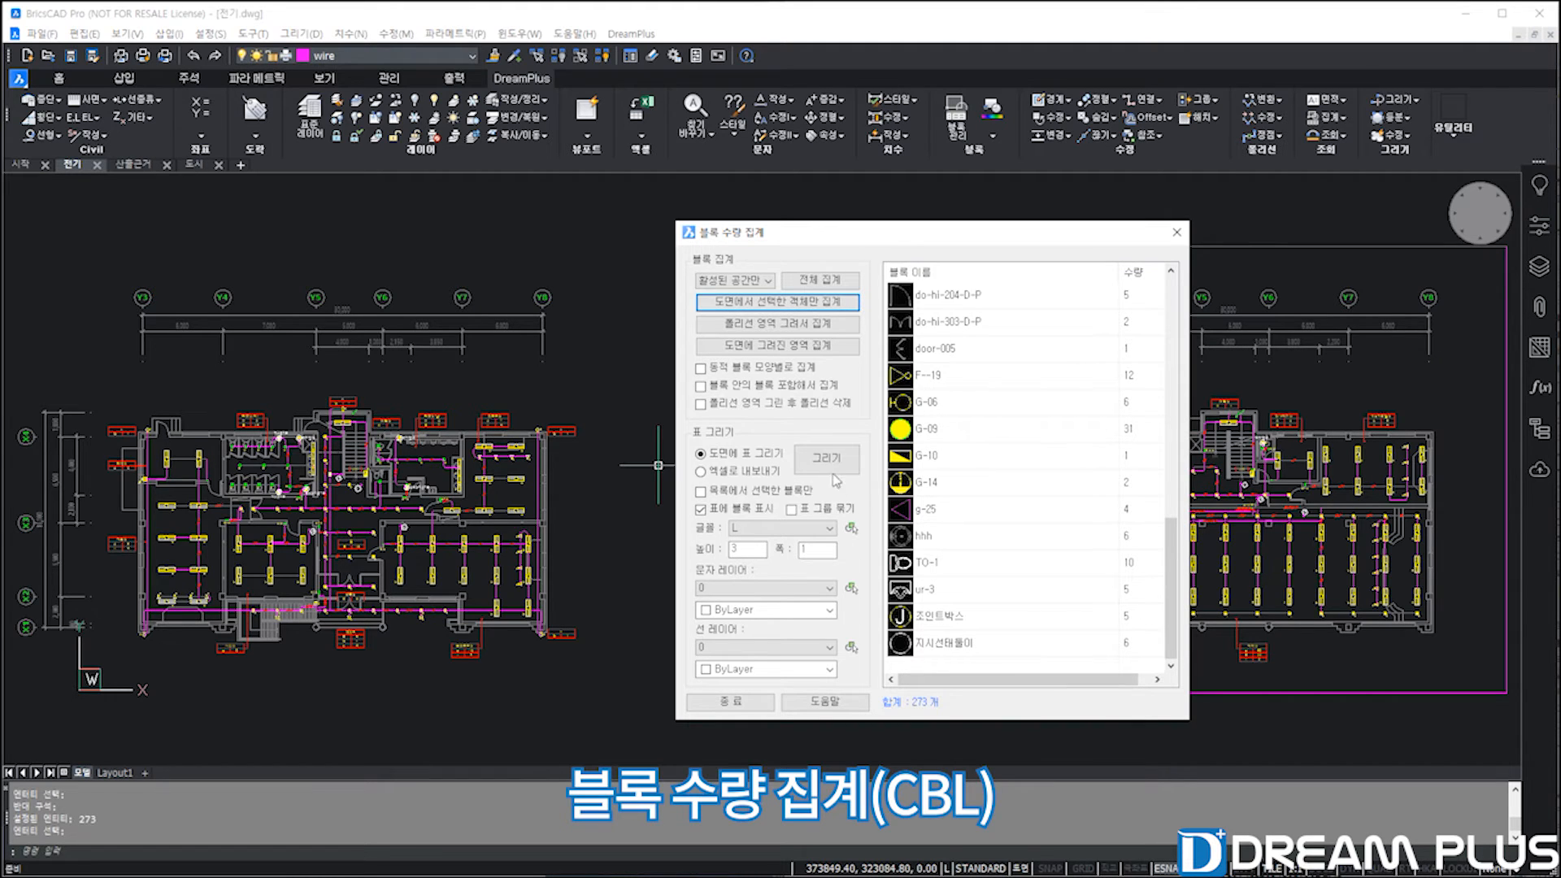
# Set the table's text height to 300 and draw the block tally table between the two floor plans.
pyautogui.click(751, 550)
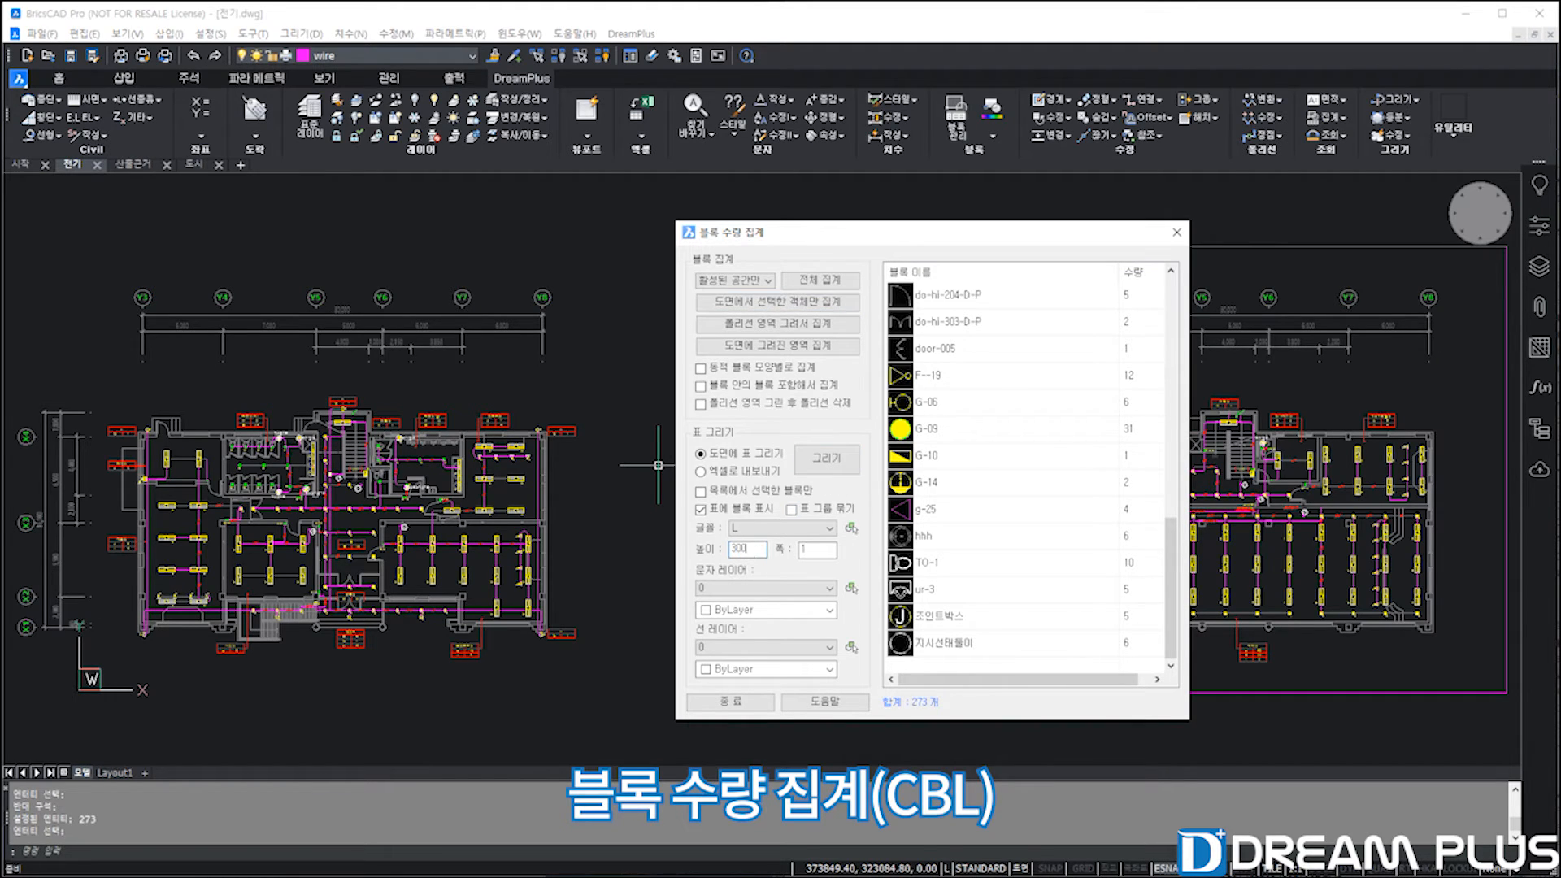
pyautogui.click(826, 458)
pyautogui.click(597, 369)
pyautogui.scroll(4, 583, 591)
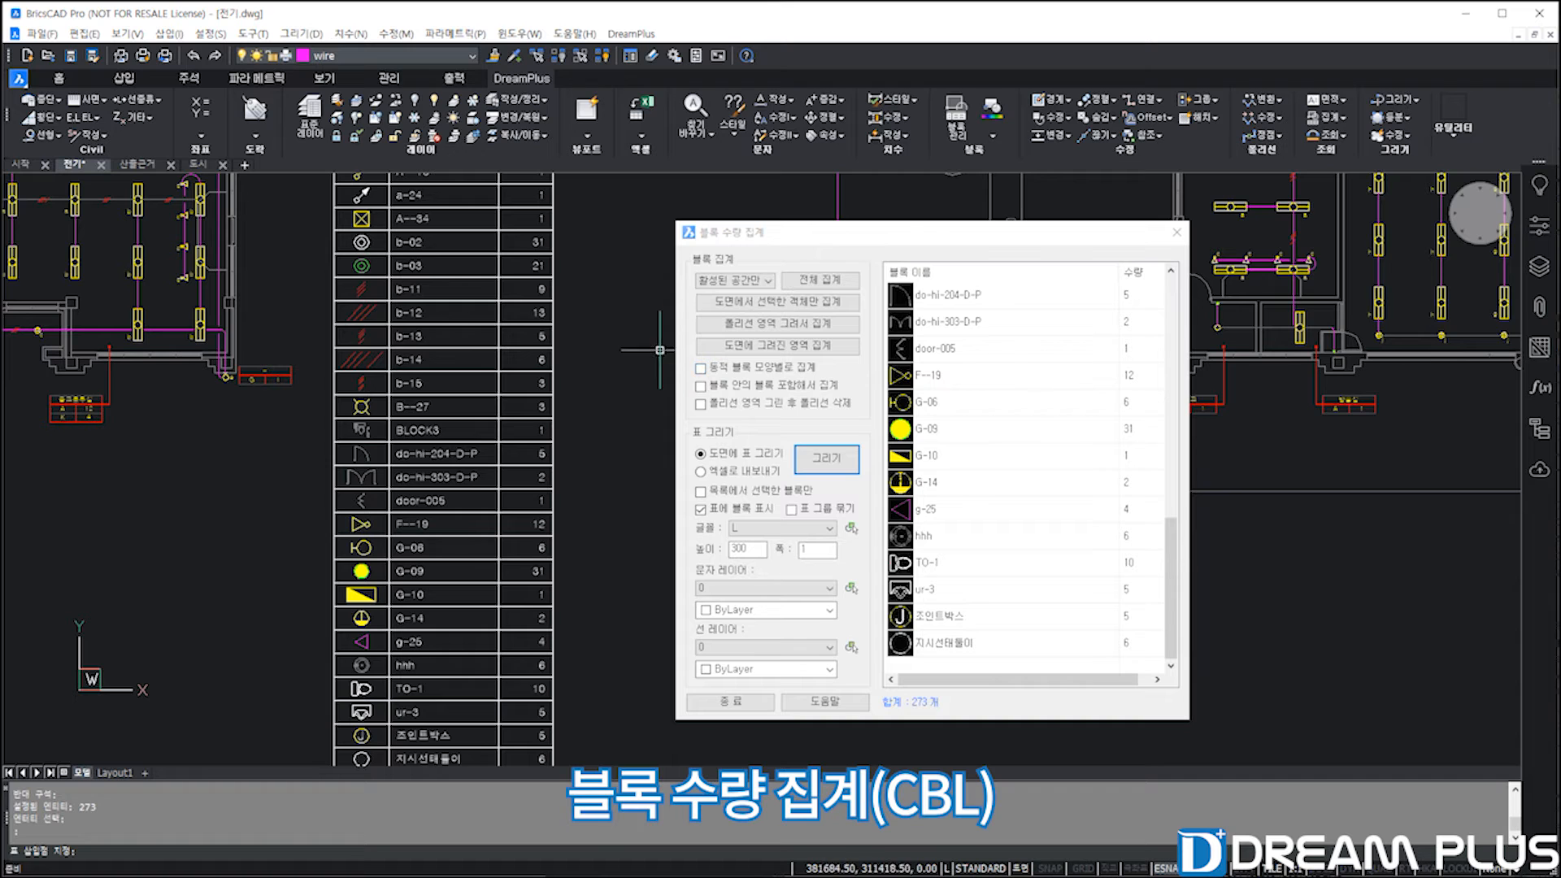
# Tally the blocks of the second floor plan inside the magenta frame and select its entry in the results.
pyautogui.click(752, 308)
pyautogui.scroll(-6, 721, 366)
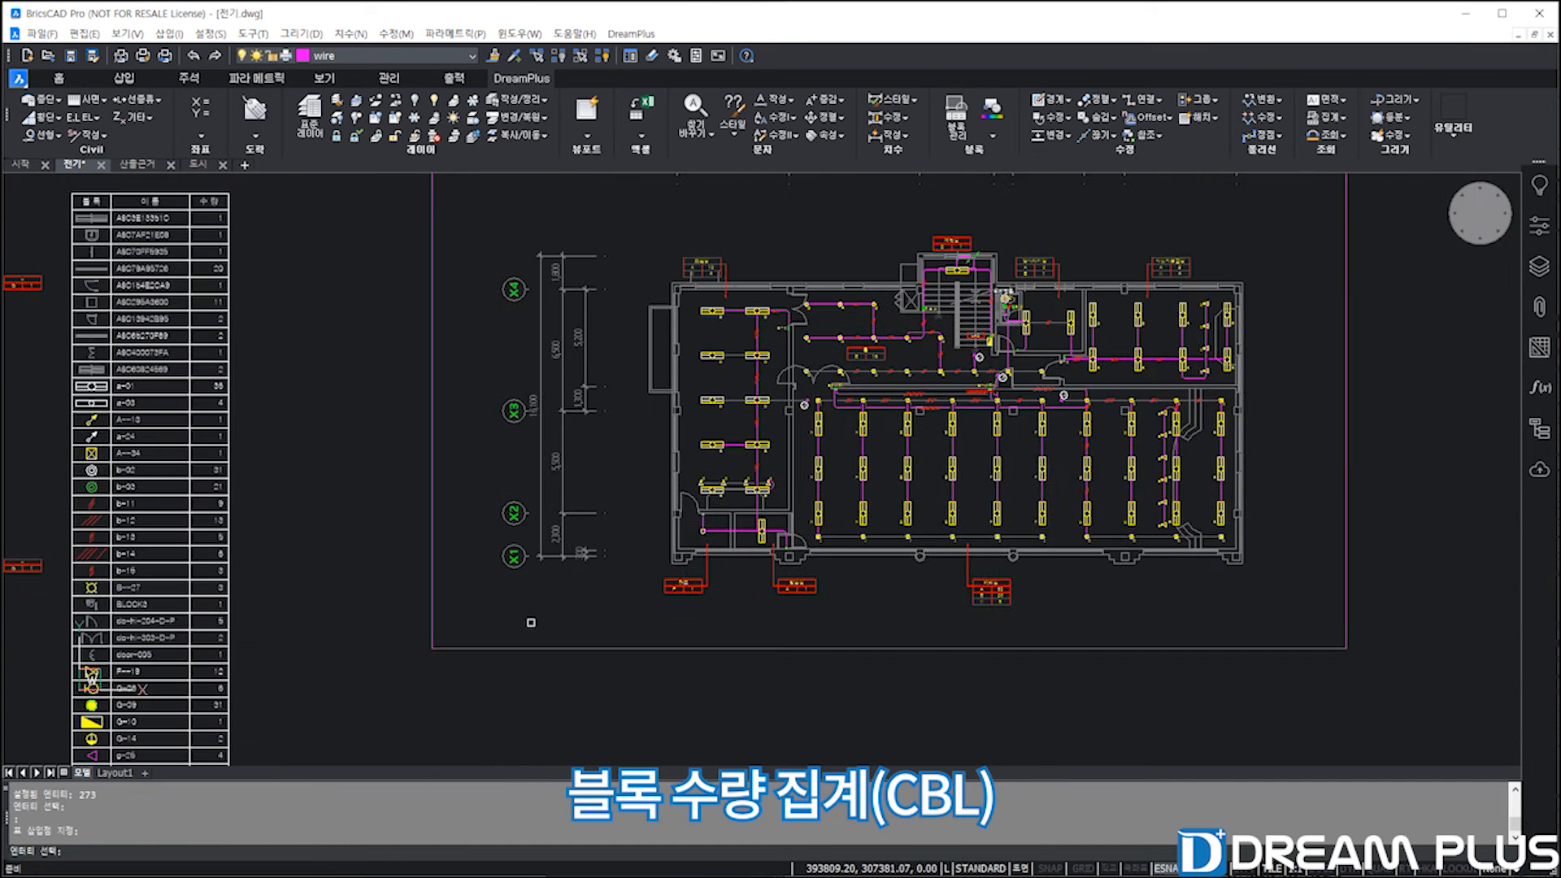
pyautogui.press('Return')
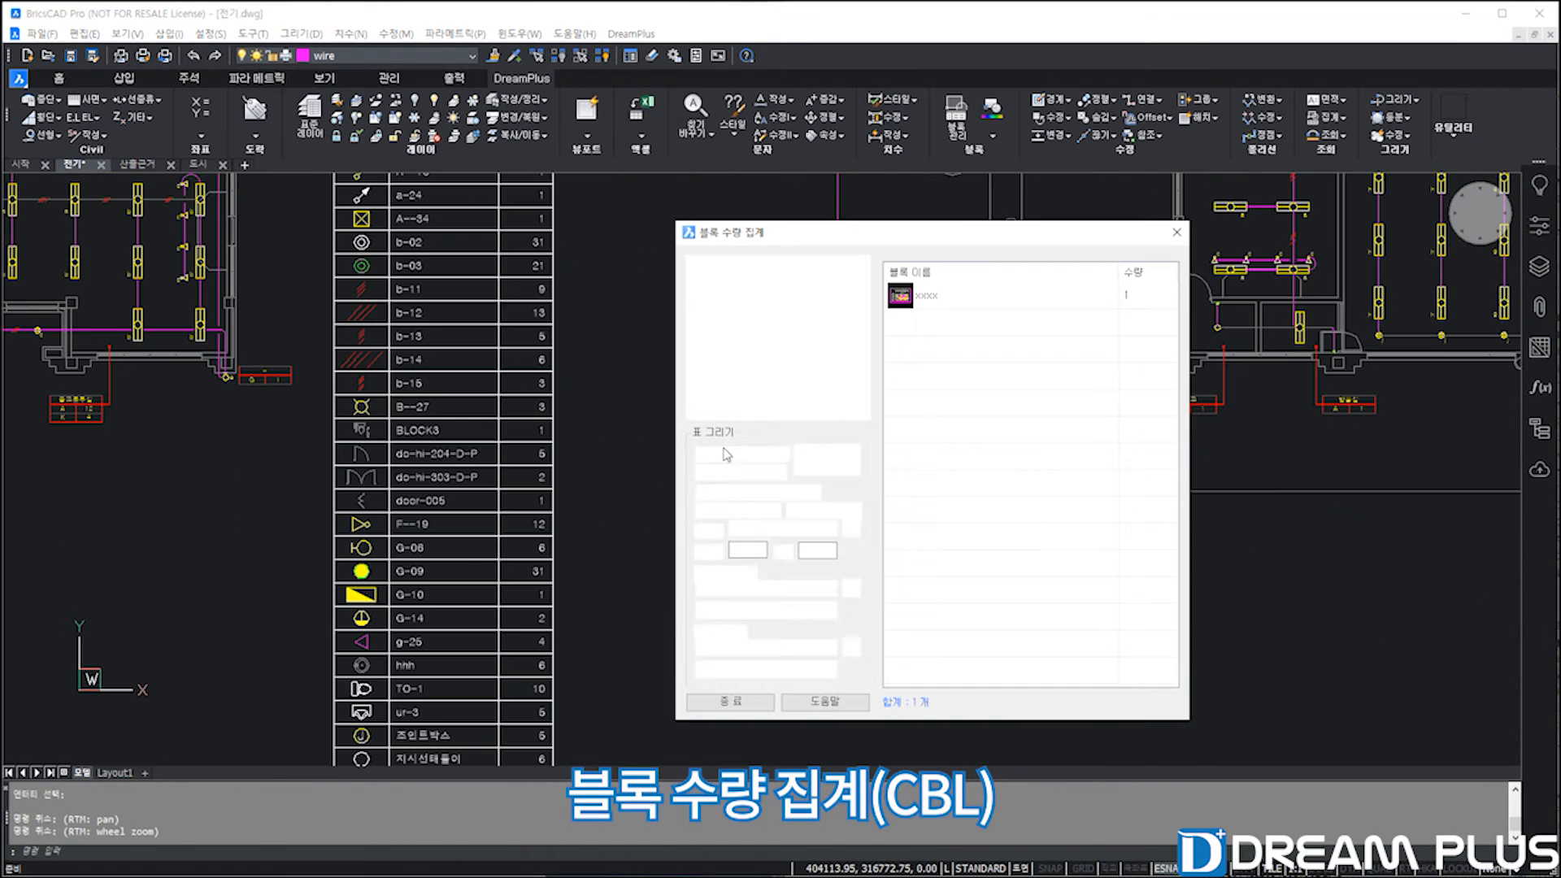
pyautogui.click(939, 303)
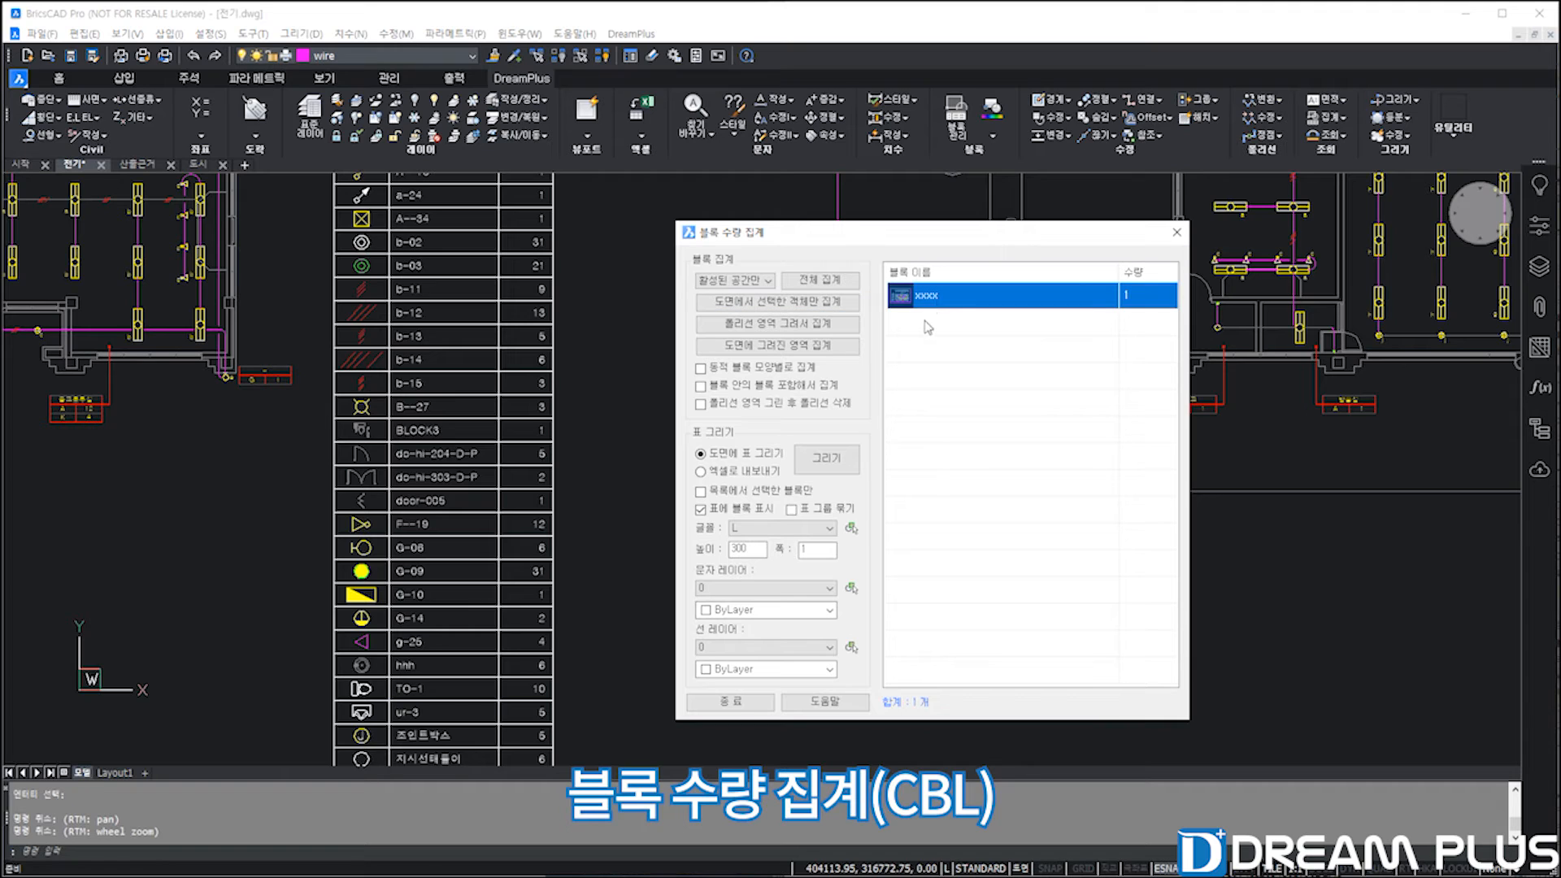
# Include nested blocks in the count, tally the second floor plan again, review the block list and close the tool.
pyautogui.click(808, 383)
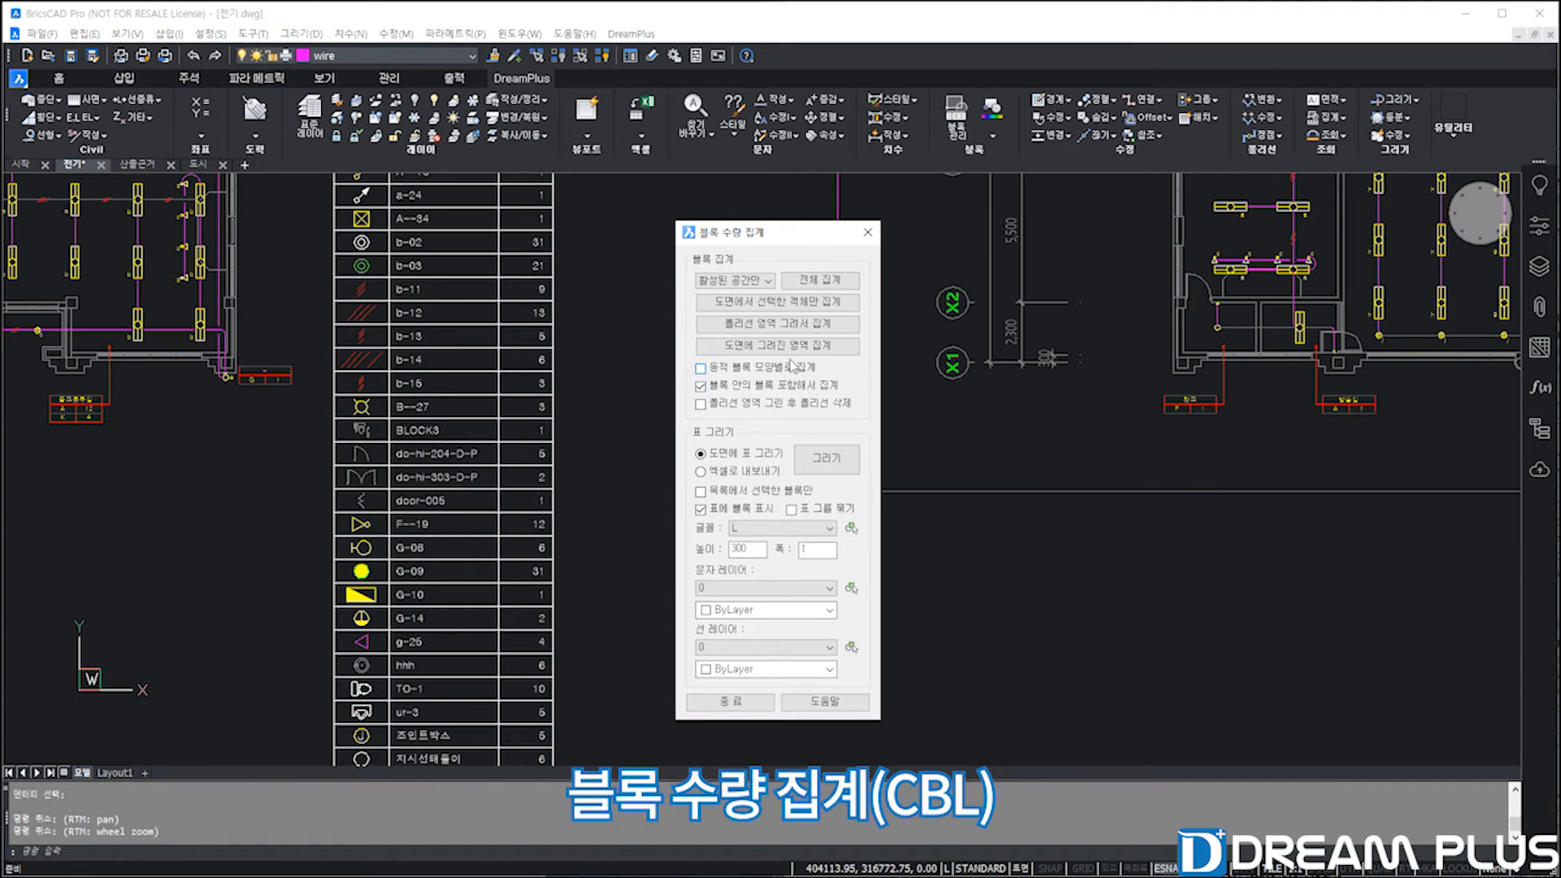
pyautogui.click(802, 303)
pyautogui.click(939, 307)
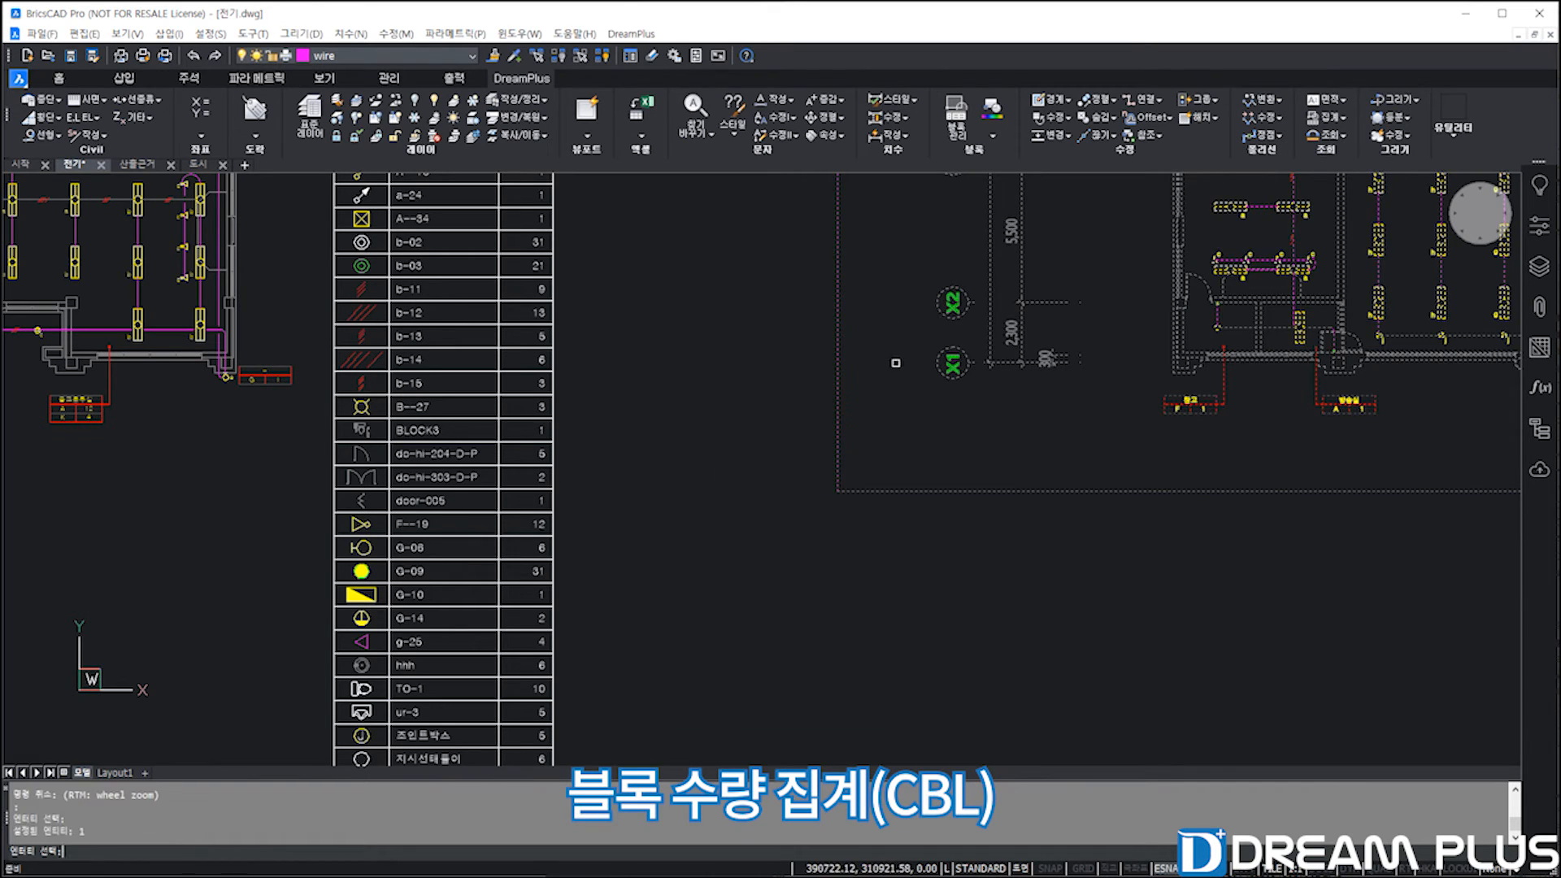
pyautogui.press('Return')
pyautogui.moveTo(1170, 366); pyautogui.dragTo(1204, 578)
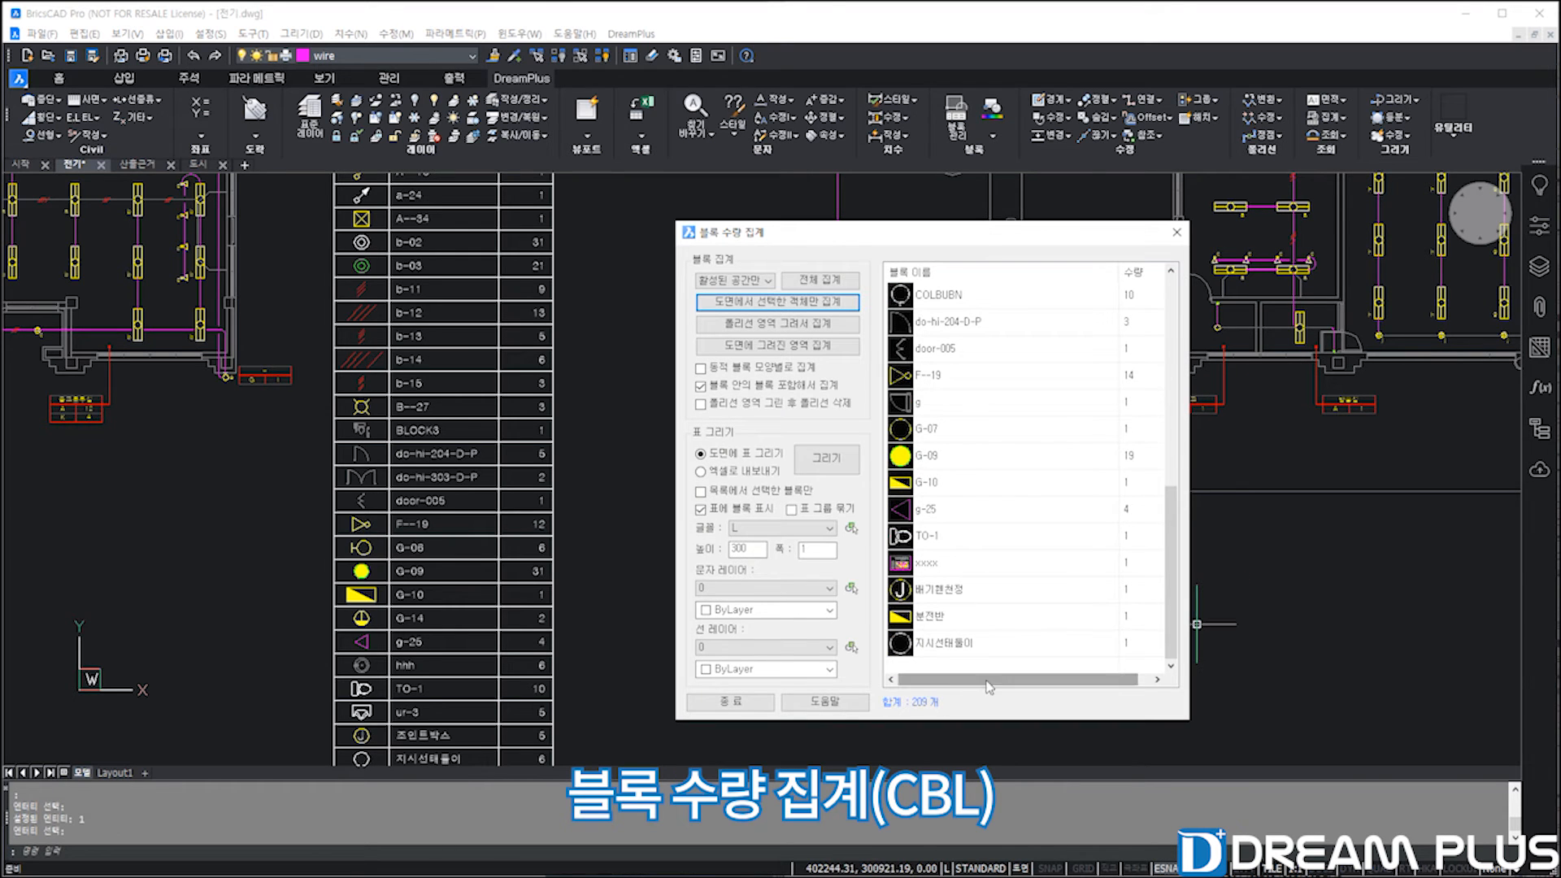
pyautogui.click(730, 702)
# In the 산출근거 drawing, set up an object length query covering all layers and all colours, without distinguishing line types.
pyautogui.click(146, 164)
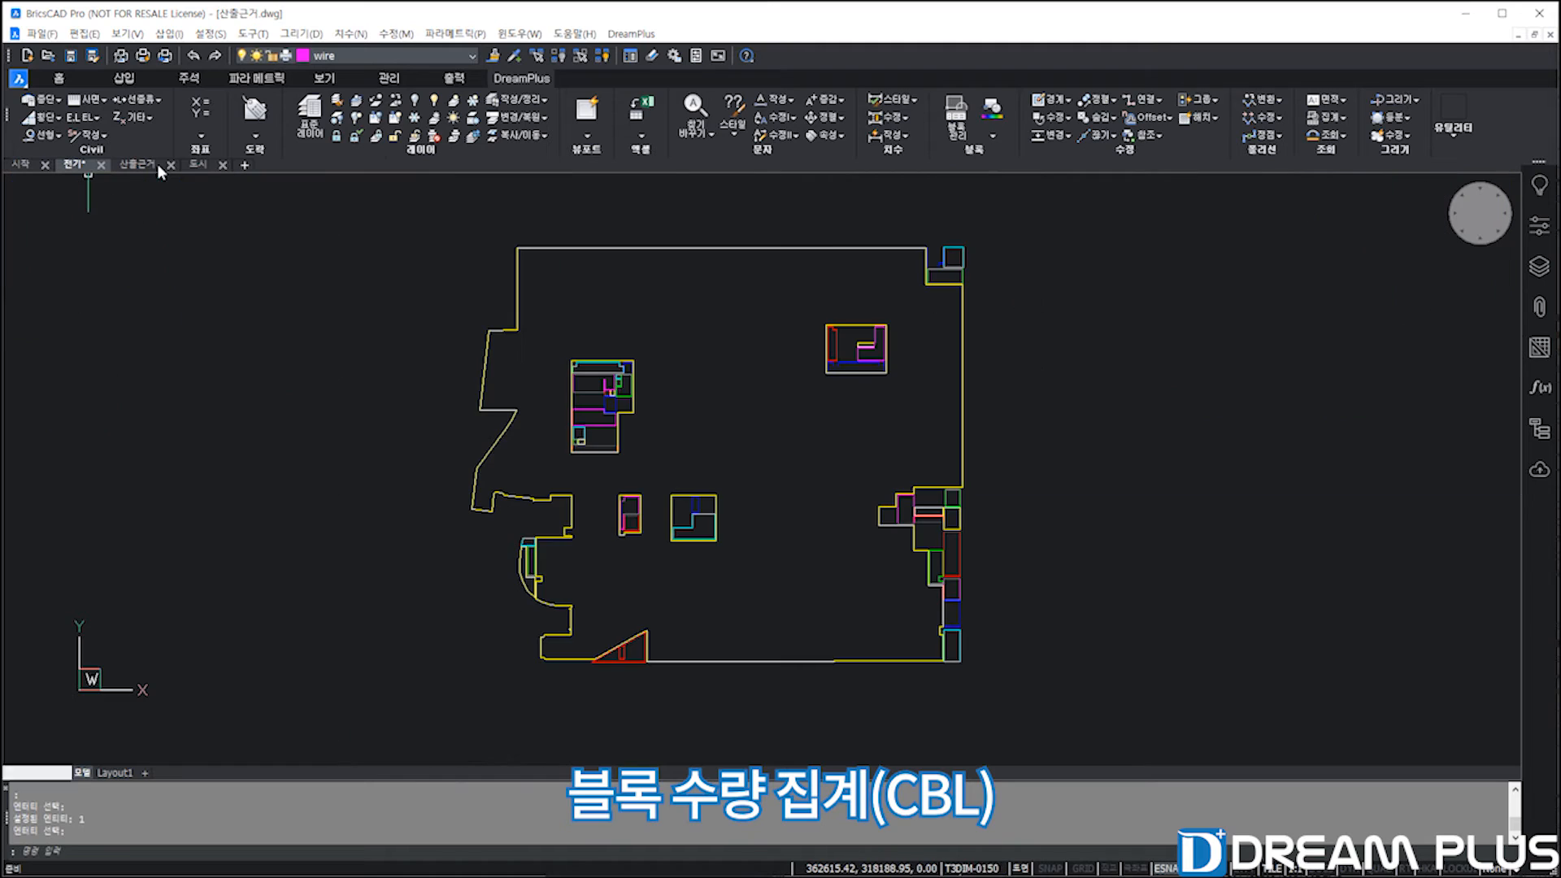
pyautogui.click(1334, 117)
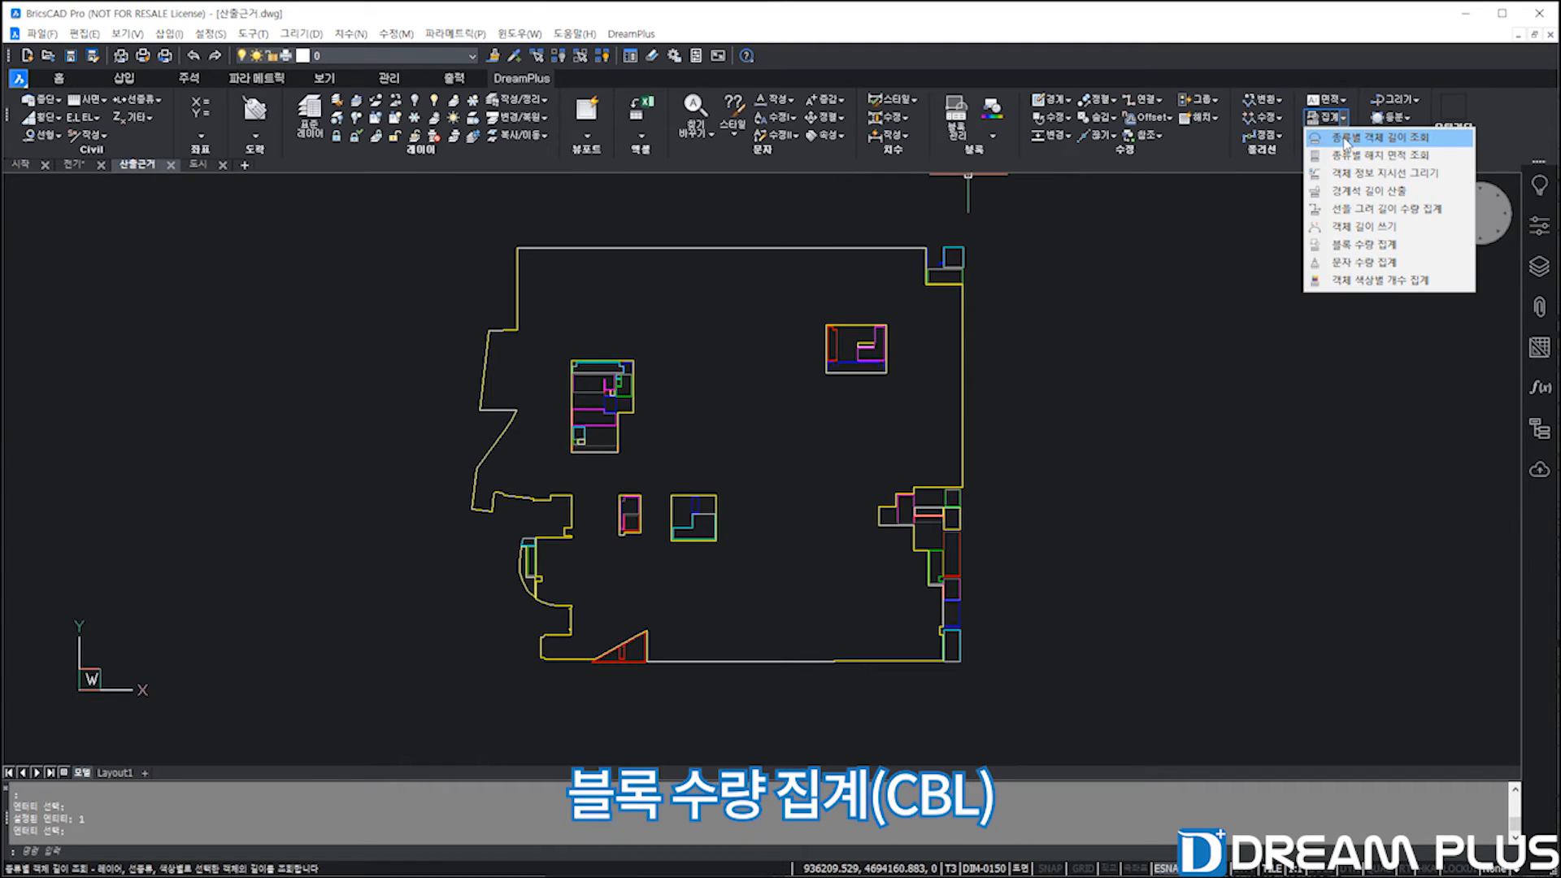
pyautogui.click(1347, 140)
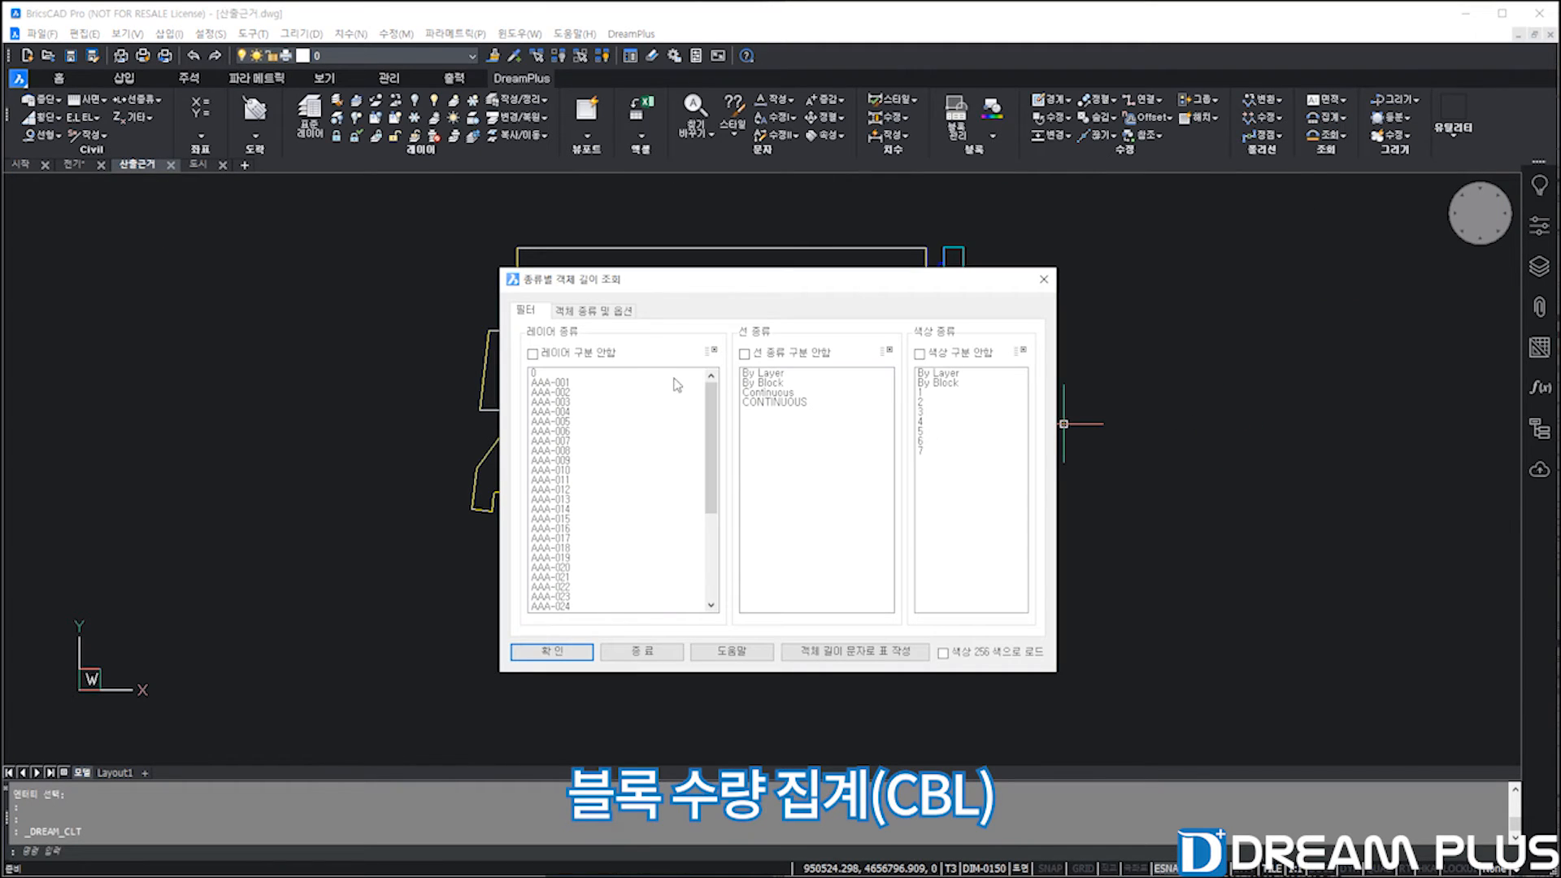
pyautogui.click(612, 359)
pyautogui.click(612, 358)
pyautogui.click(713, 350)
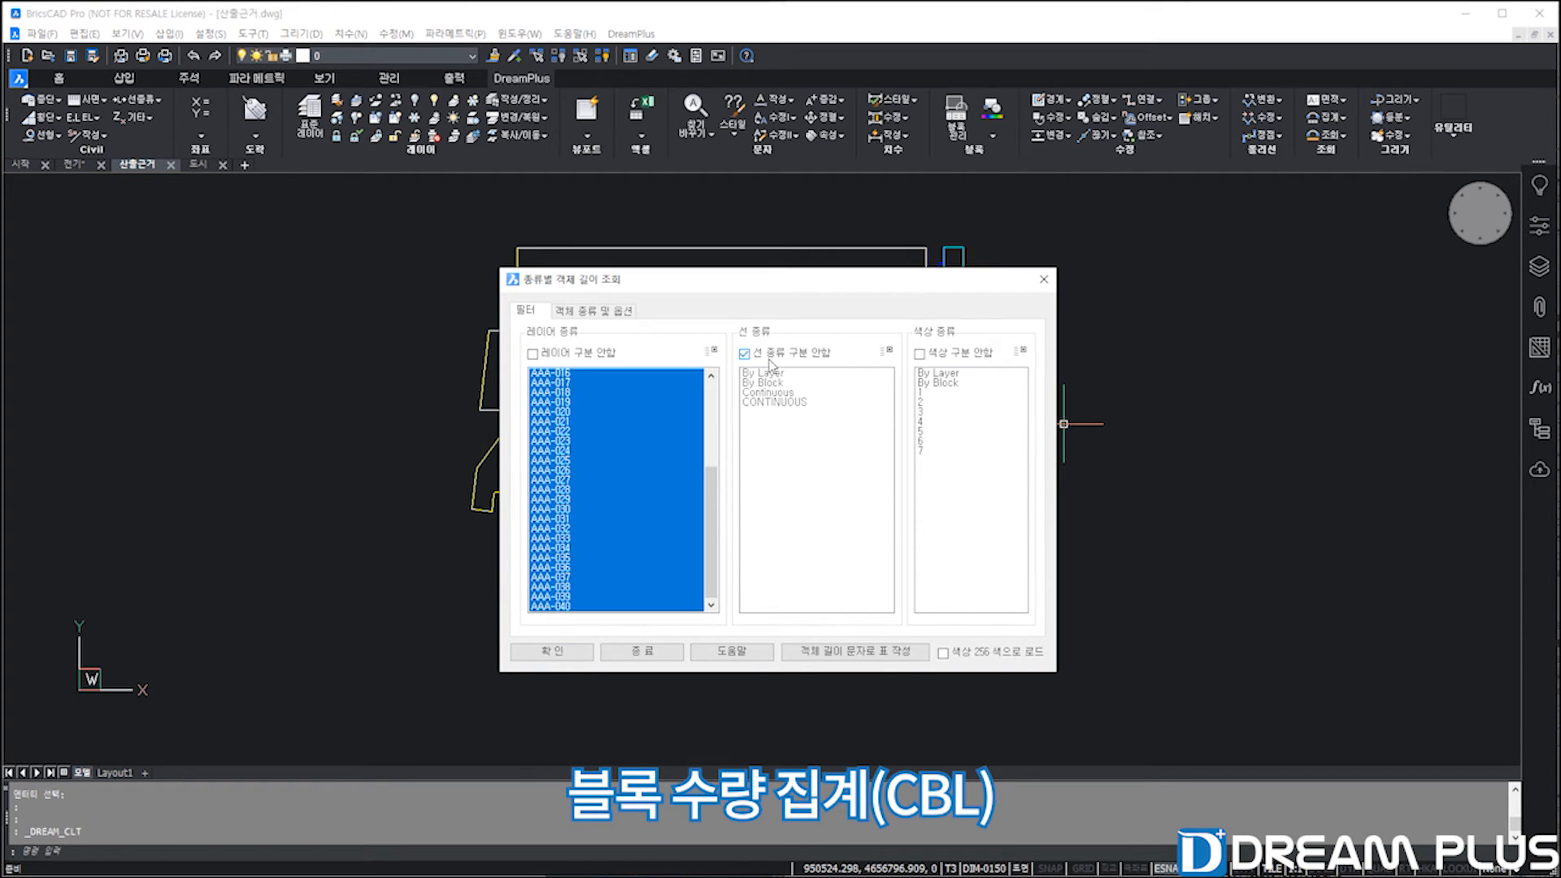
pyautogui.click(1021, 350)
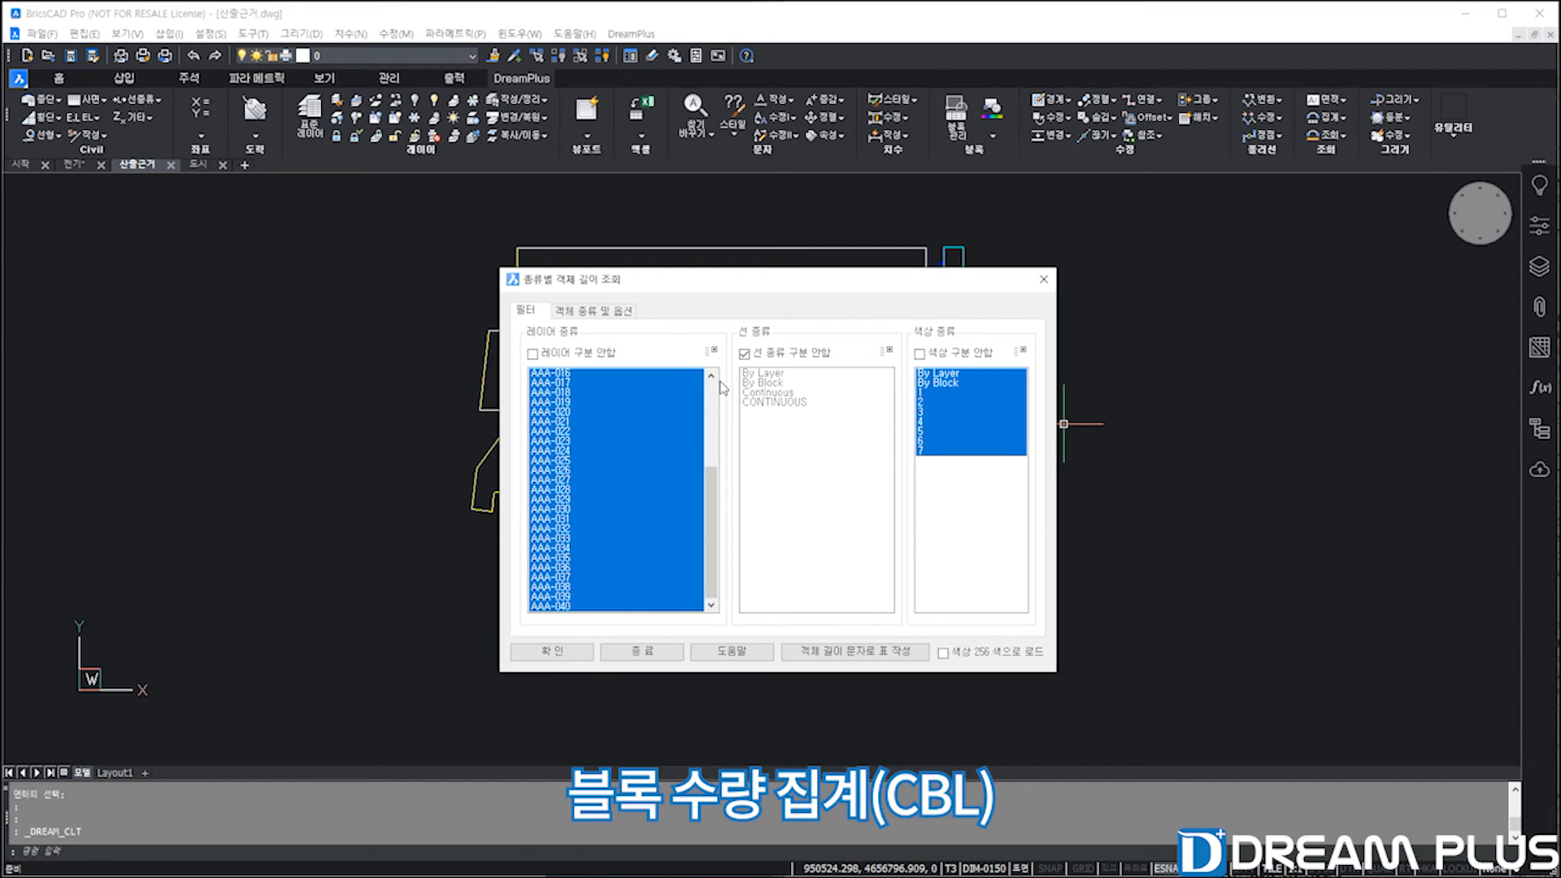
# Set the query's calculation scale to 1 and turn on writing the lengths on the drawing objects.
pyautogui.click(611, 313)
pyautogui.doubleClick(603, 469)
pyautogui.write('1')
pyautogui.click(602, 550)
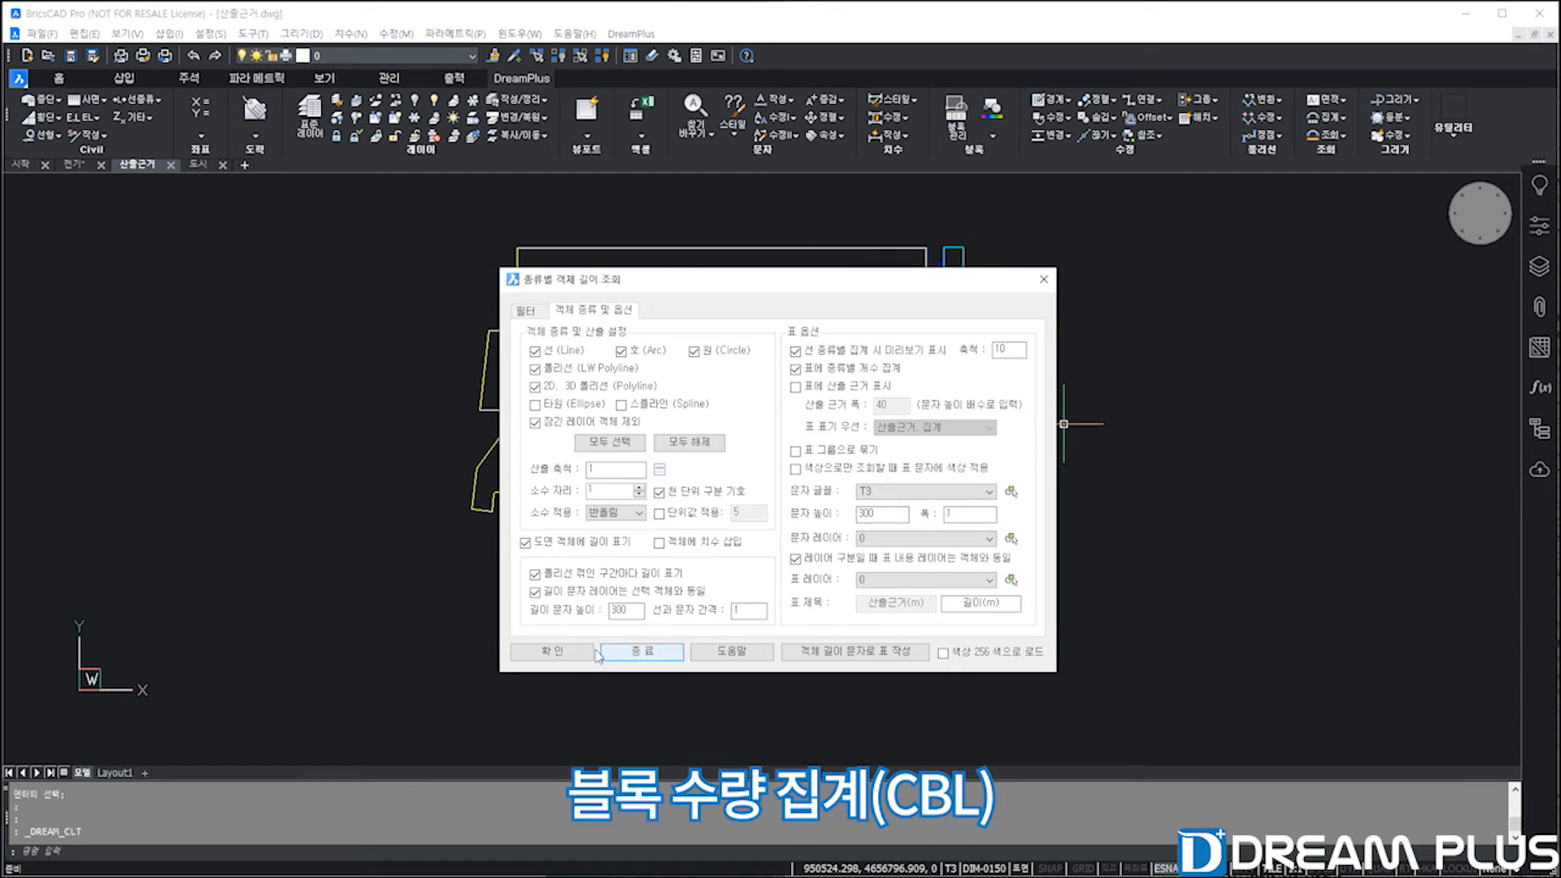
# Run the length query on all the outlines, place the result table beside the drawing and close the tool.
pyautogui.click(561, 651)
pyautogui.moveTo(1125, 709); pyautogui.dragTo(470, 251)
pyautogui.press('Return')
pyautogui.click(1047, 320)
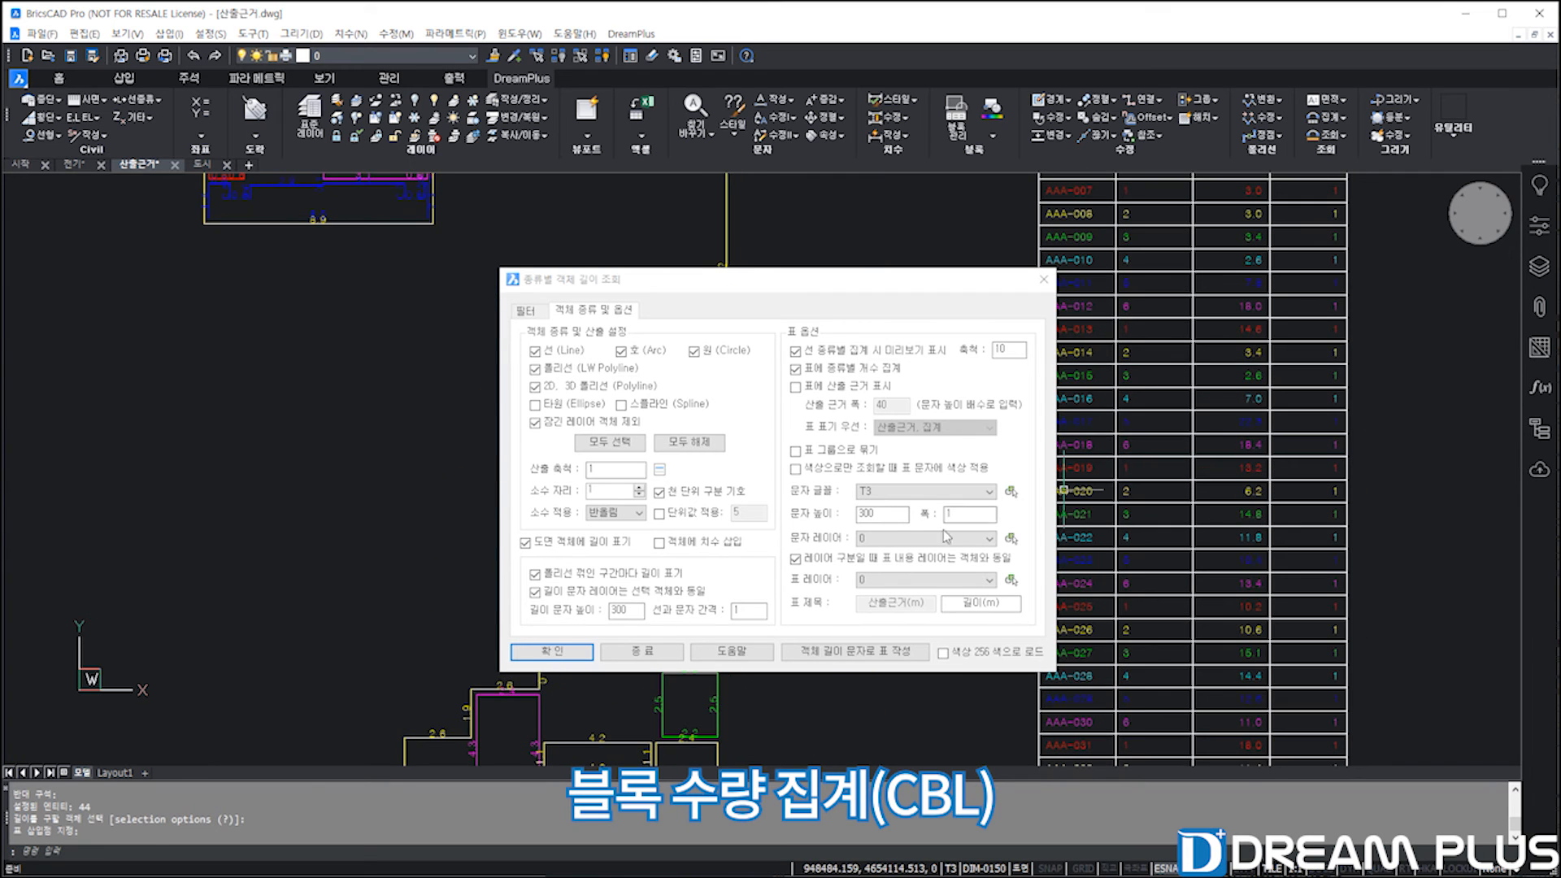
pyautogui.click(642, 651)
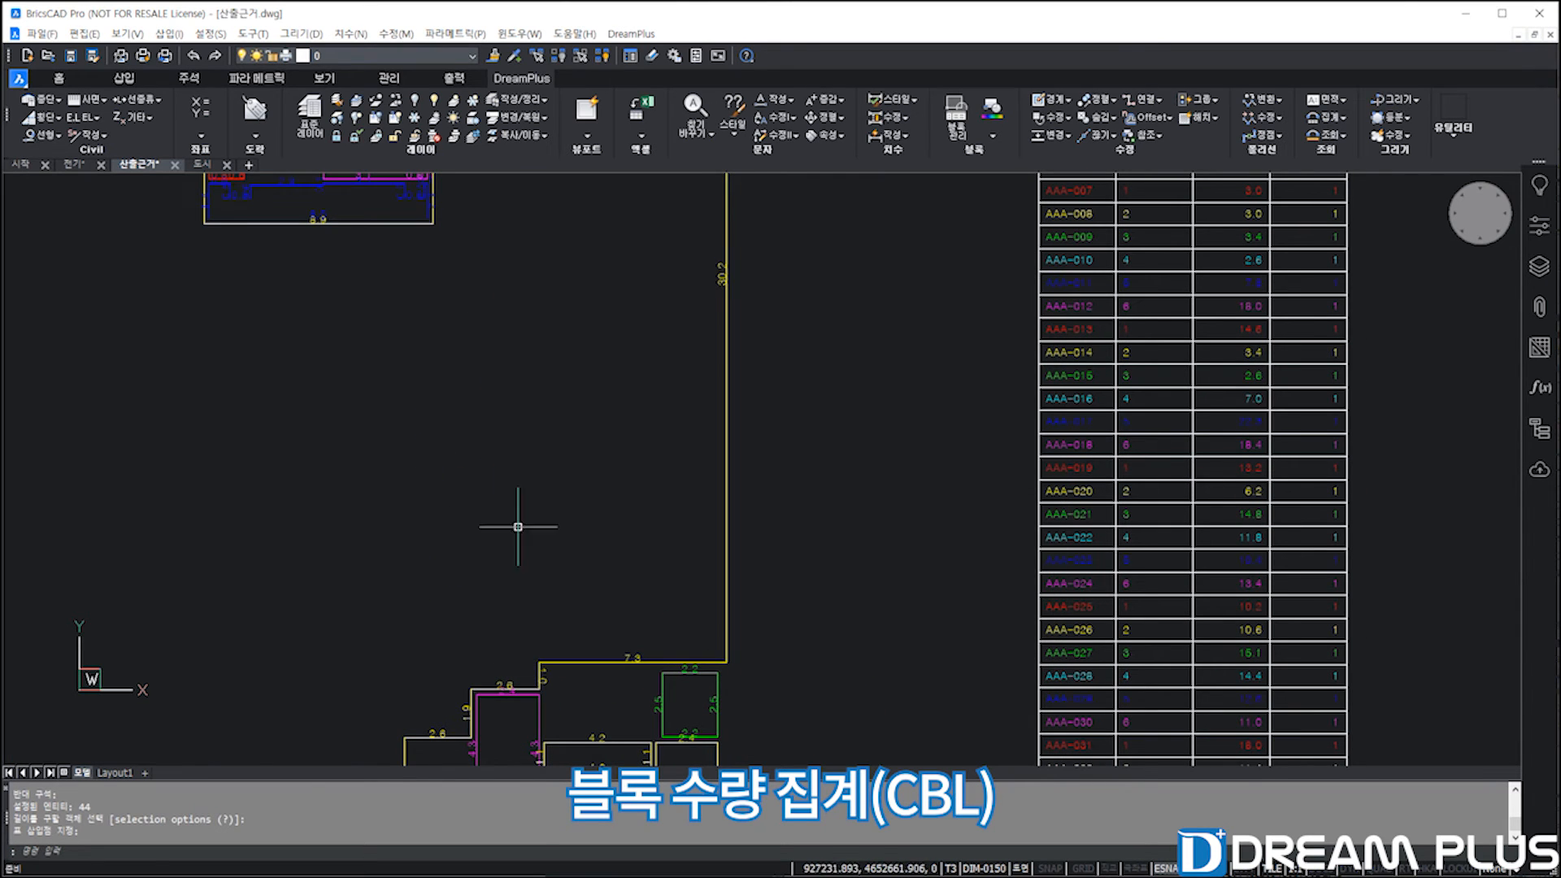
# In the 도시 drawing, set up a hatch area query by colour and pattern, adjusting the table's text height.
pyautogui.click(203, 164)
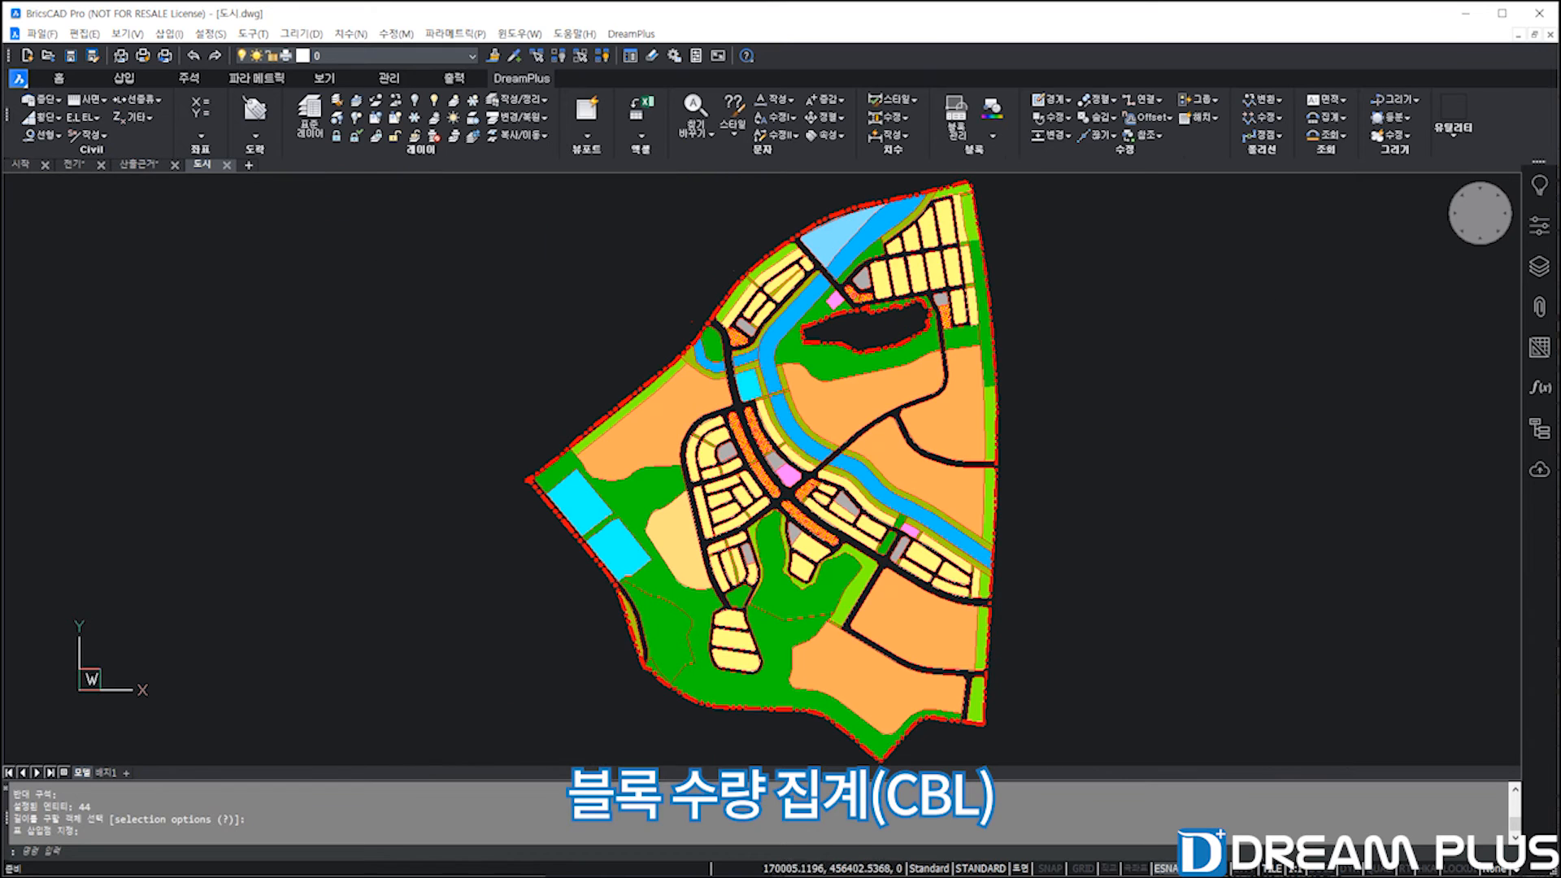
pyautogui.click(1343, 117)
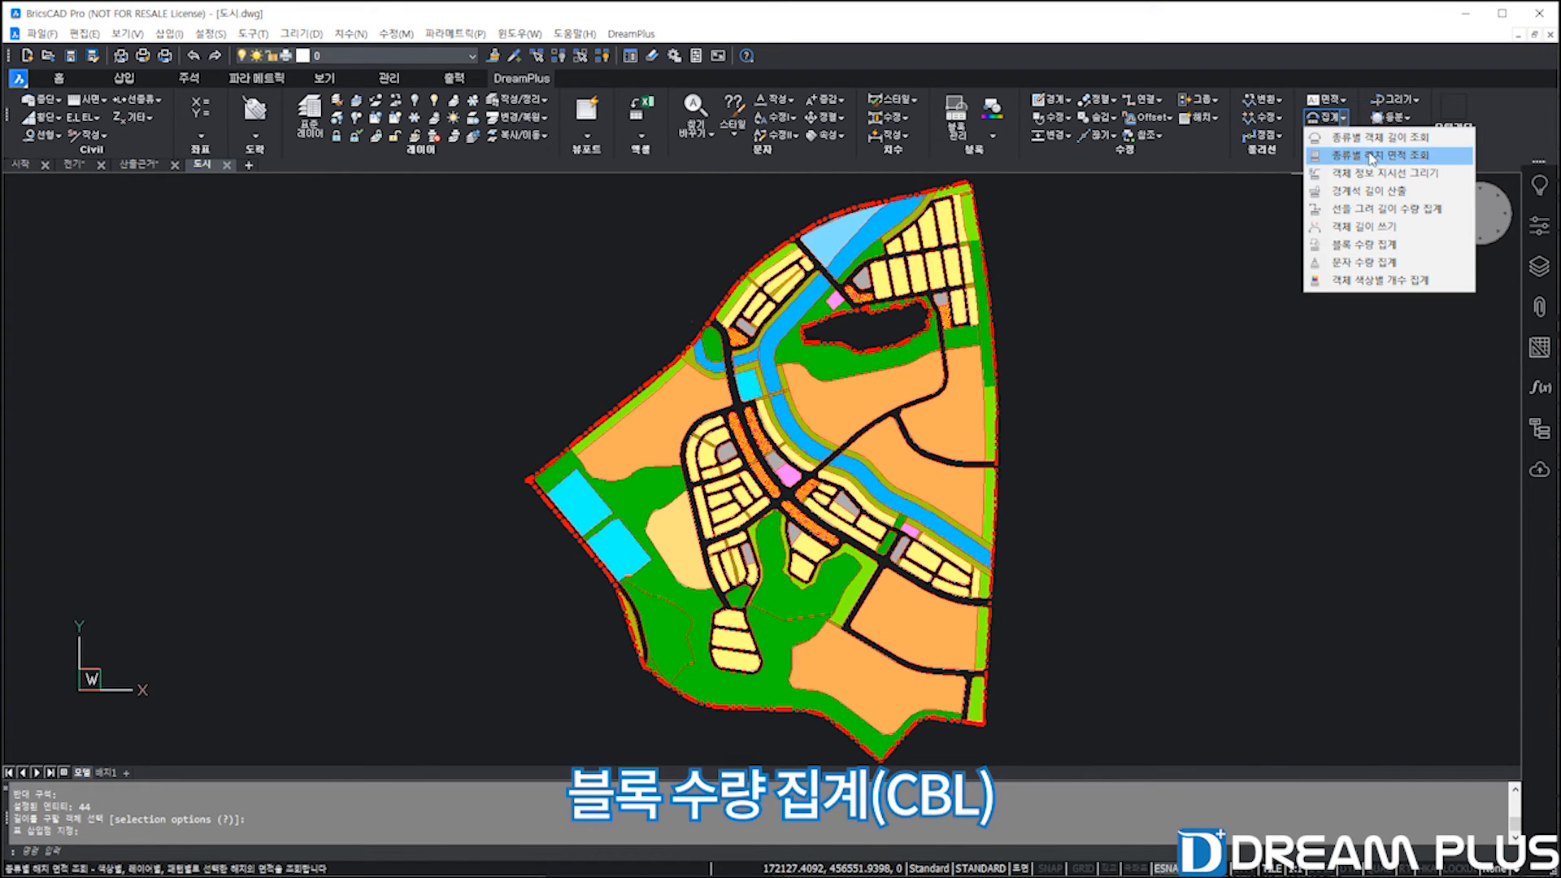
pyautogui.click(1372, 155)
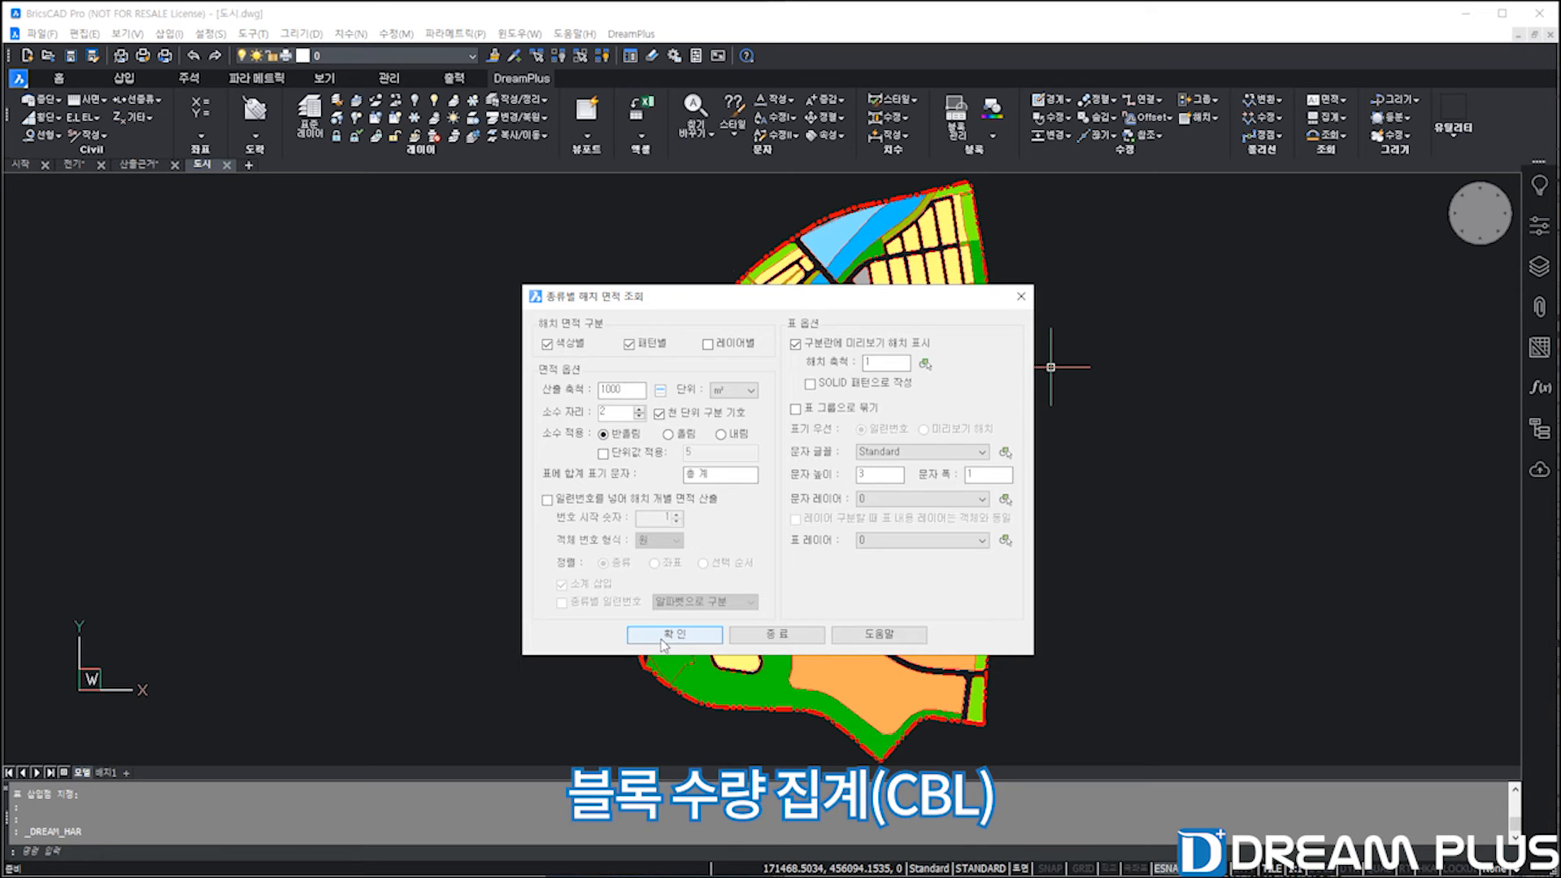
pyautogui.doubleClick(880, 476)
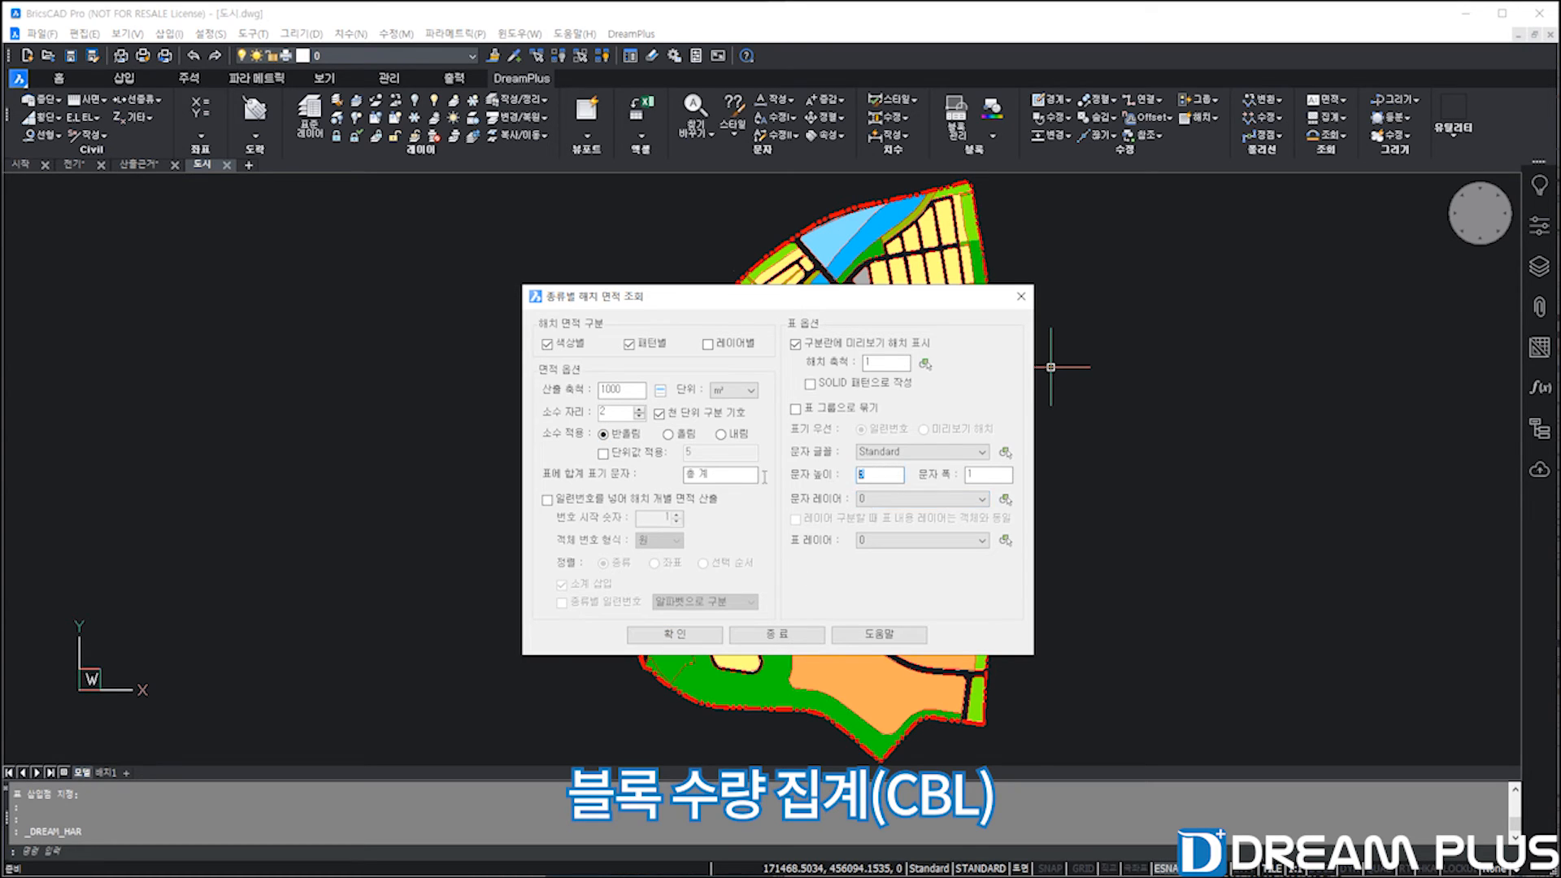
pyautogui.click(699, 639)
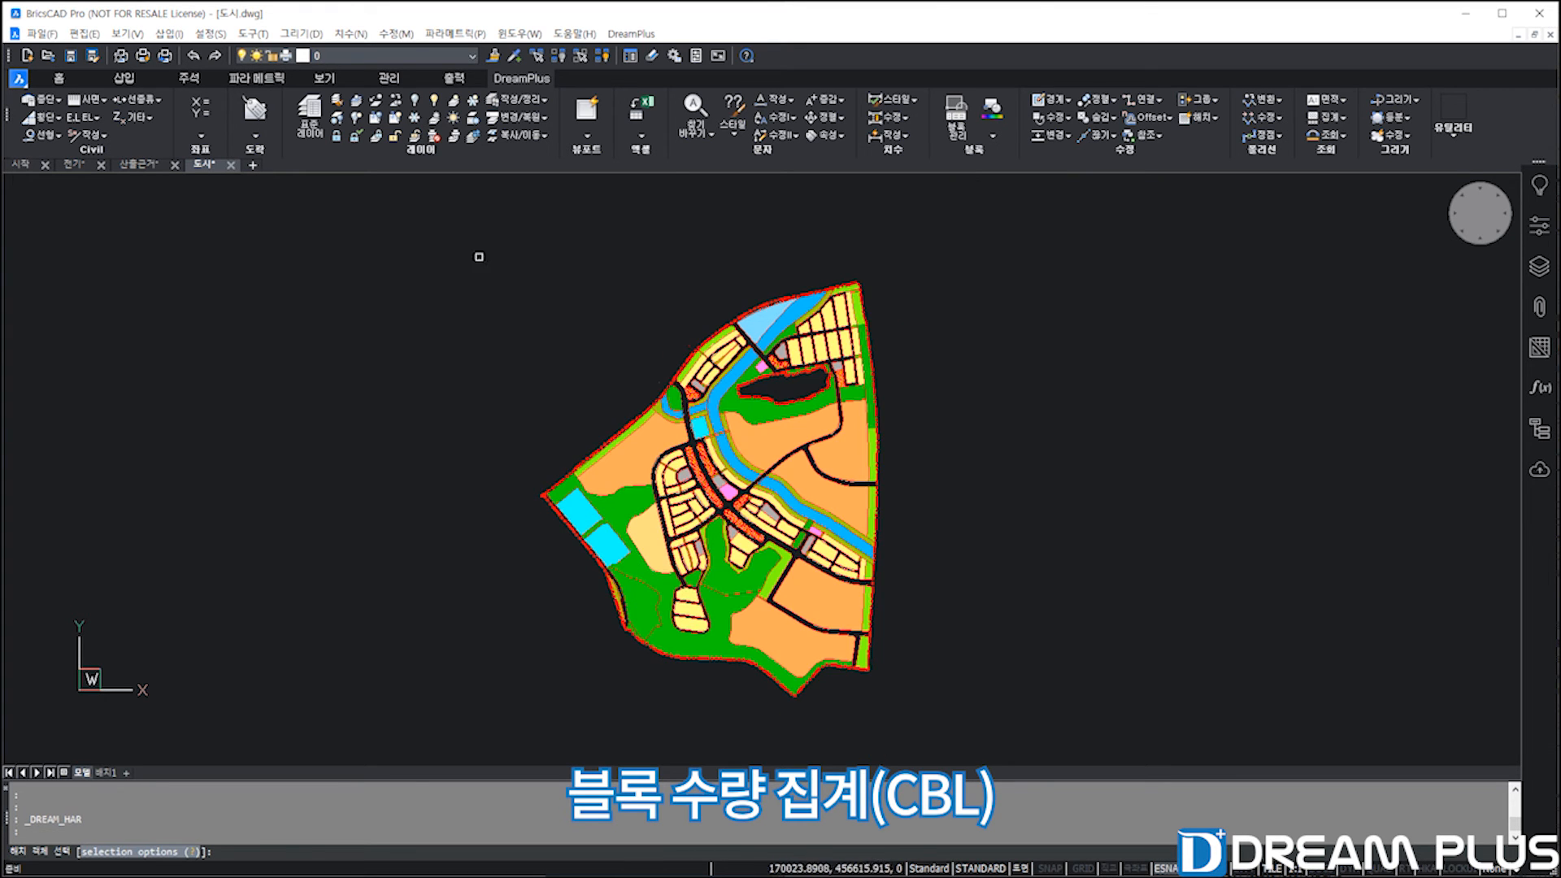
# Select every hatch of the city plan and place the hatch area table beside the plan.
pyautogui.click(452, 237)
pyautogui.click(966, 749)
pyautogui.press('Return')
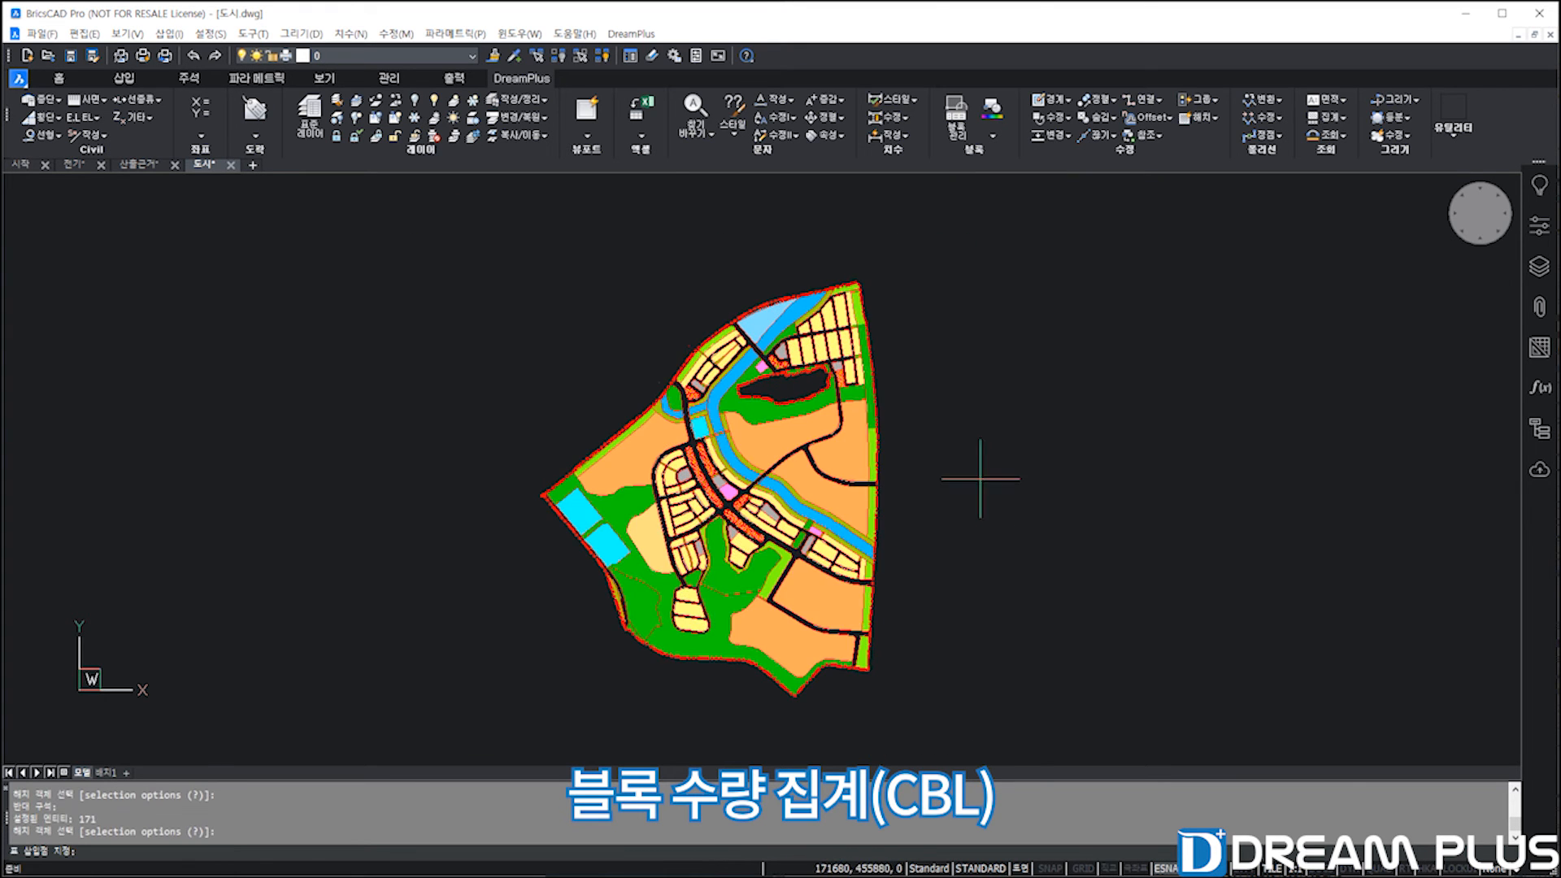
pyautogui.click(1025, 426)
pyautogui.scroll(6, 1061, 366)
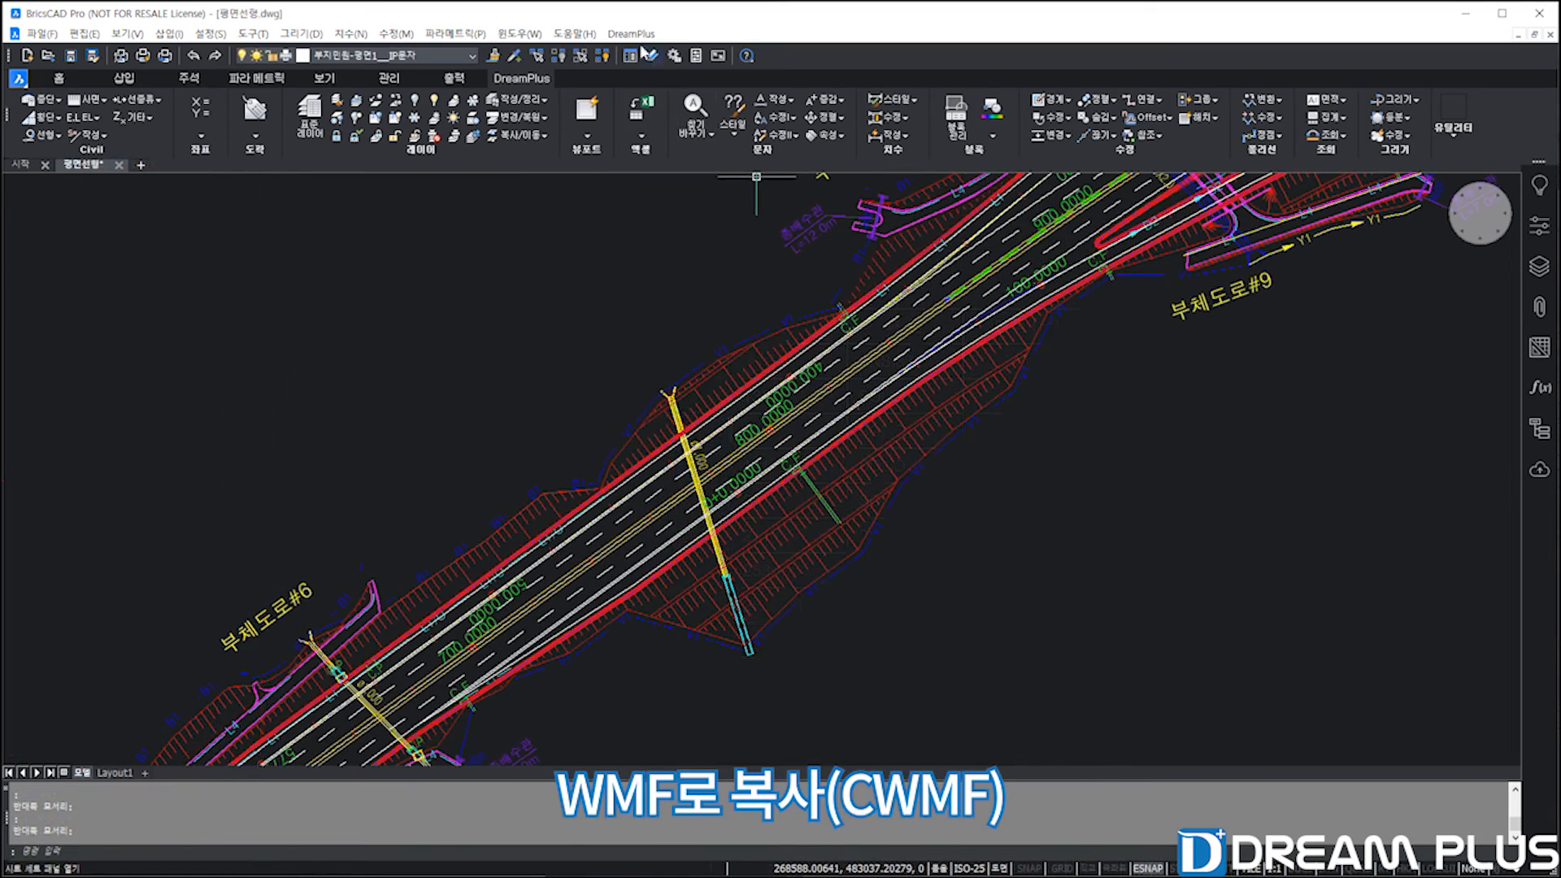
# Copy the middle road section of the 평면선형 drawing to the clipboard as WMF with CWMF.
pyautogui.click(631, 34)
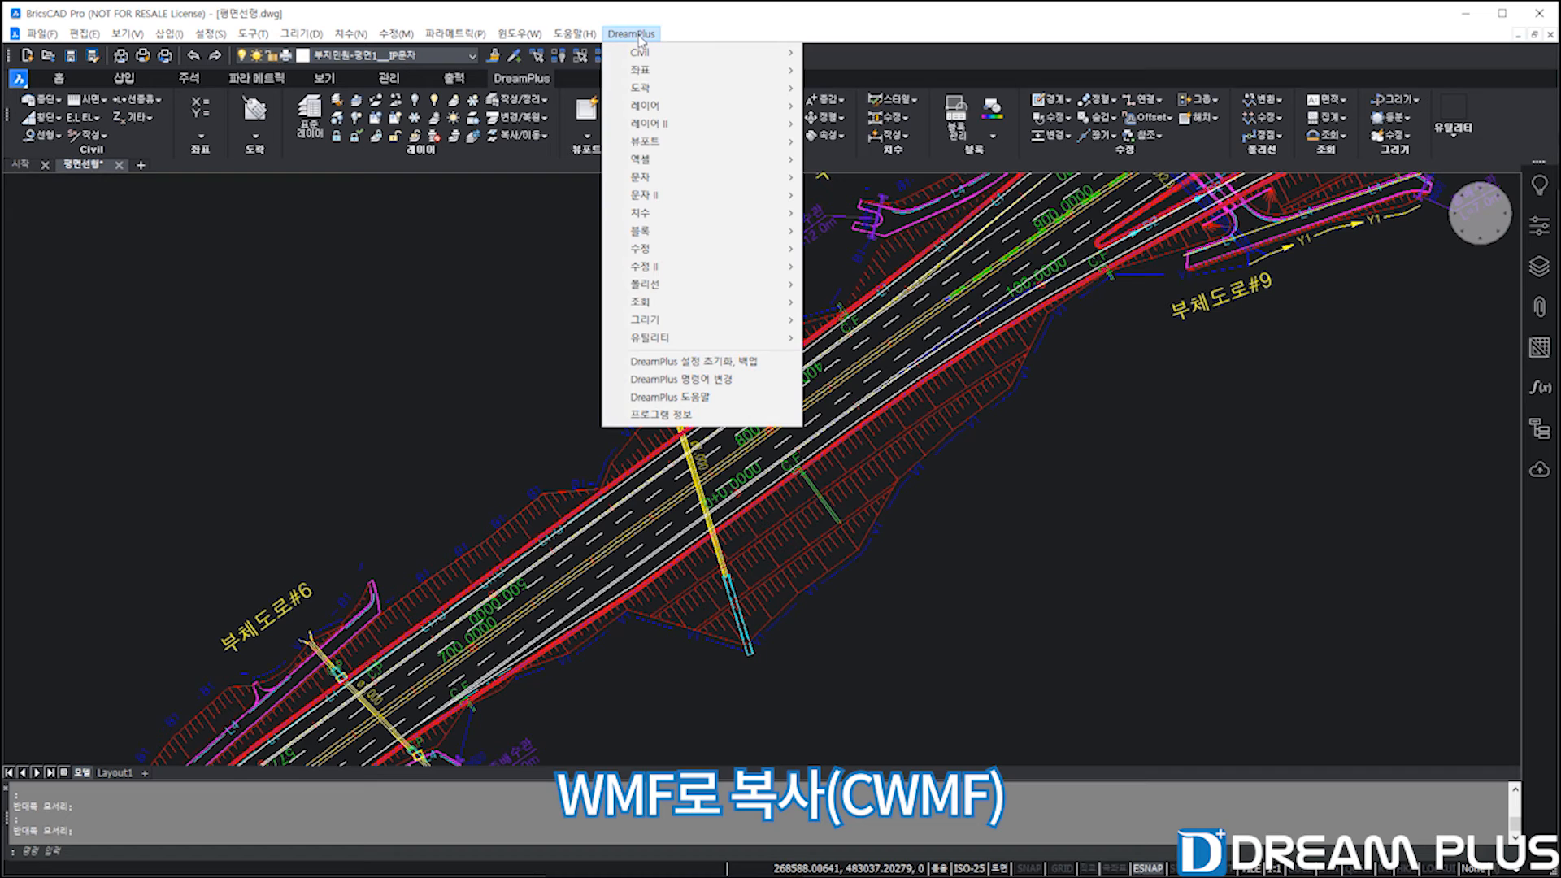
pyautogui.moveTo(678, 339)
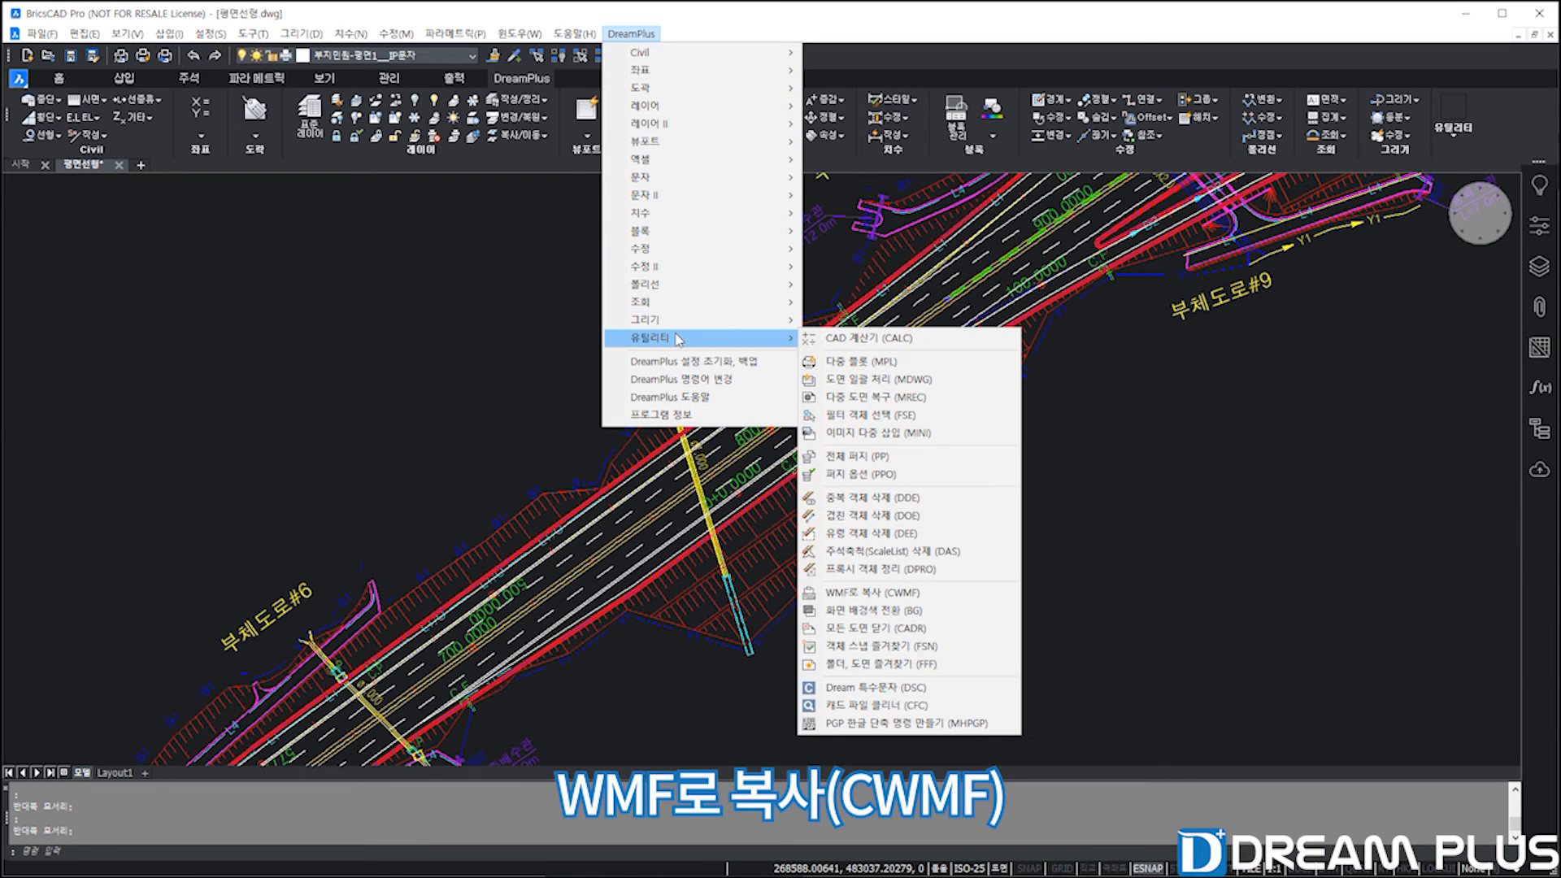
pyautogui.click(897, 595)
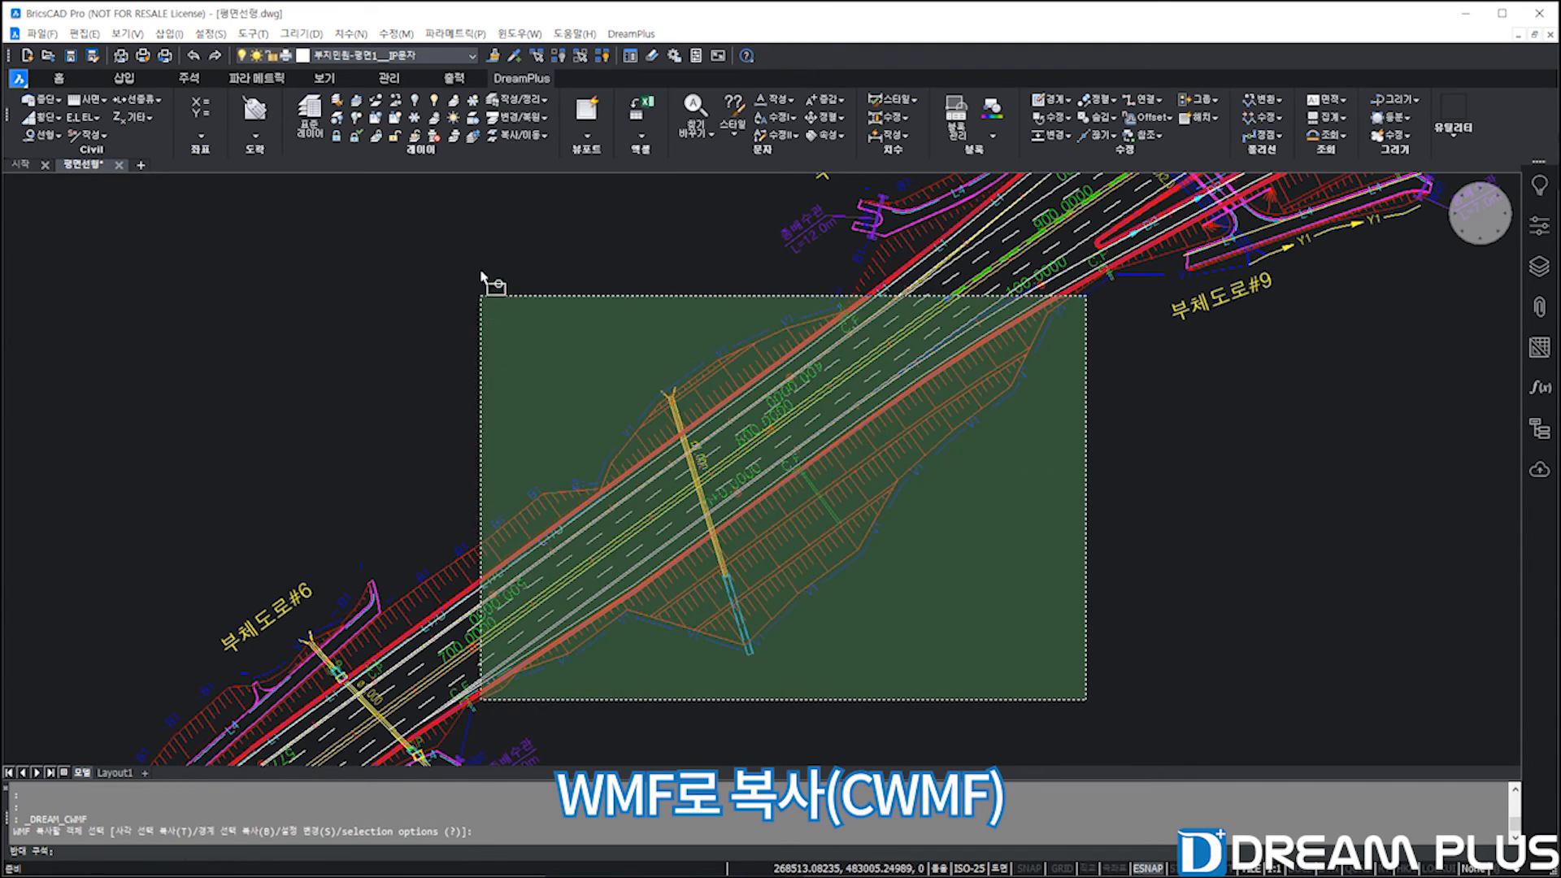
pyautogui.click(477, 270)
pyautogui.press('Return')
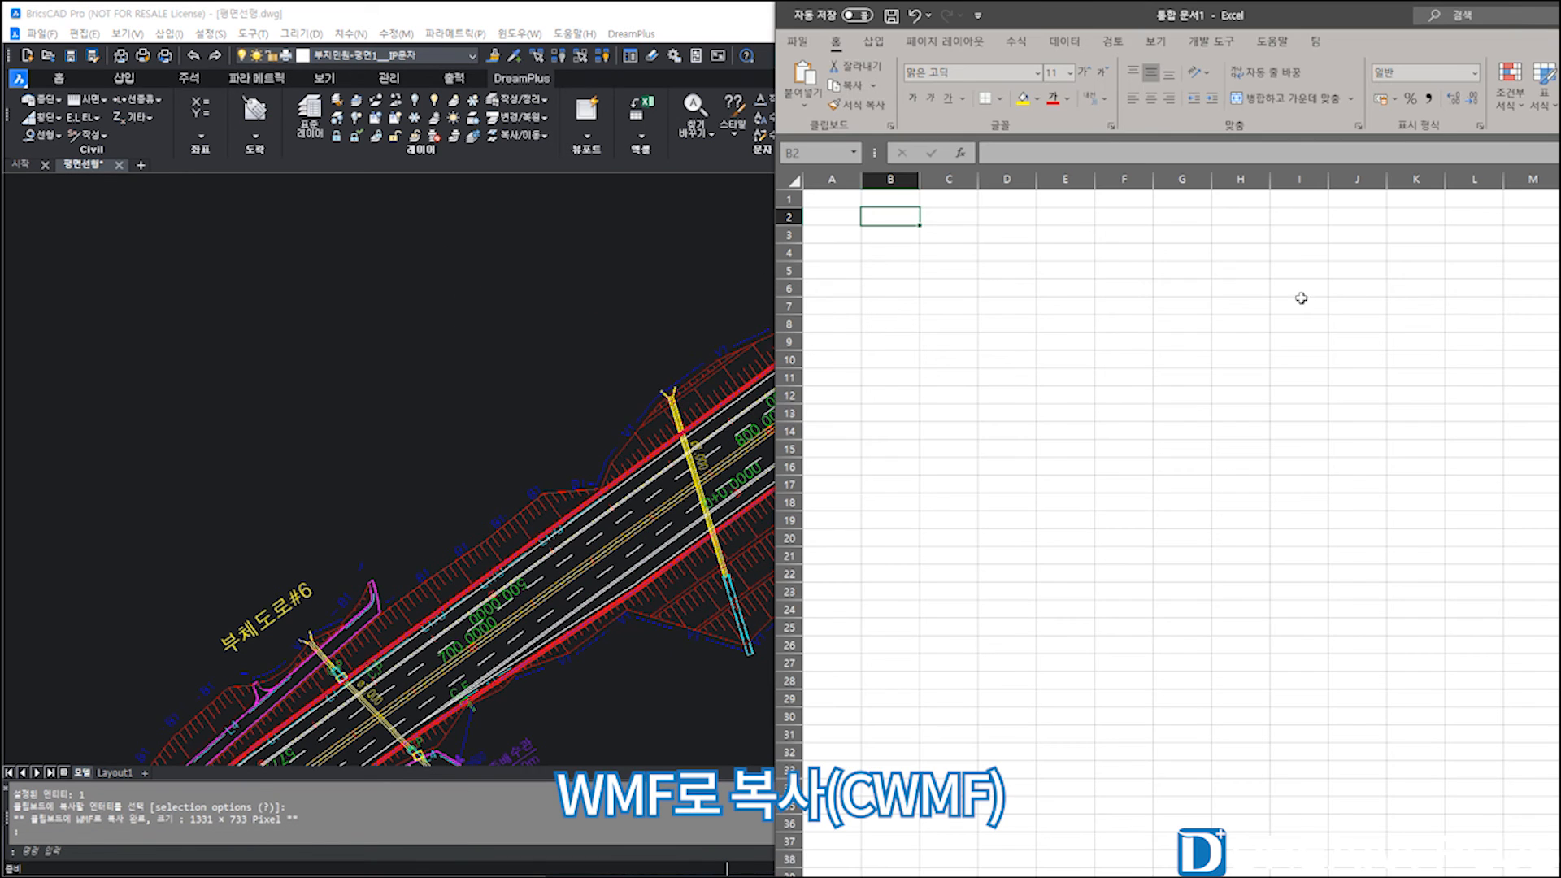
# Switch to Excel, paste the copied road section into the blank worksheet and reposition the picture.
pyautogui.hotkey('ctrl', 'v')
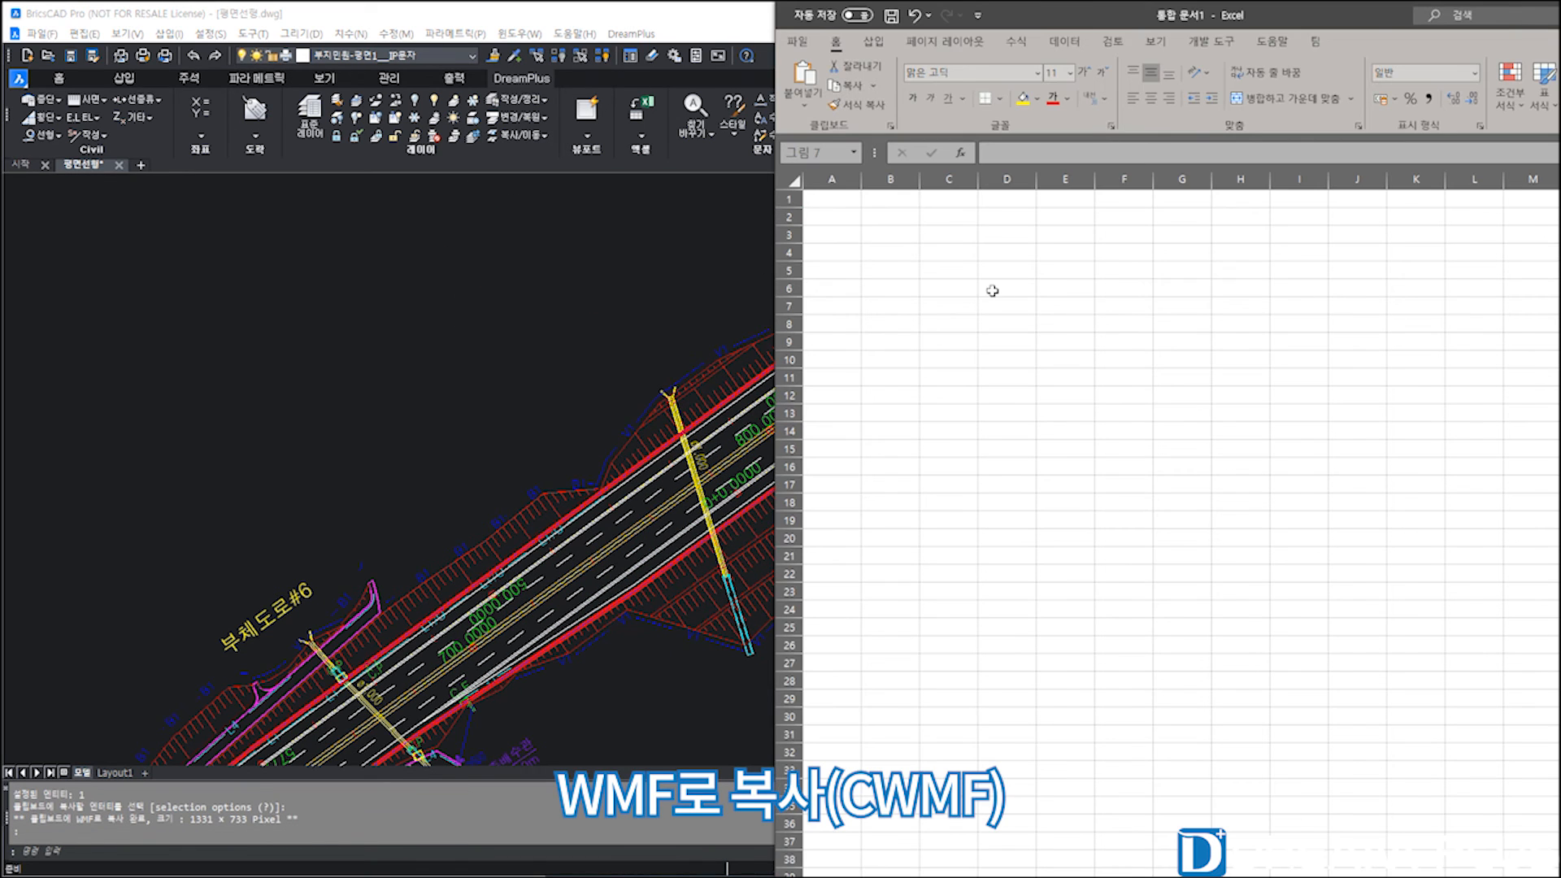
pyautogui.moveTo(860, 207); pyautogui.dragTo(1263, 443)
pyautogui.moveTo(1381, 546); pyautogui.dragTo(966, 375)
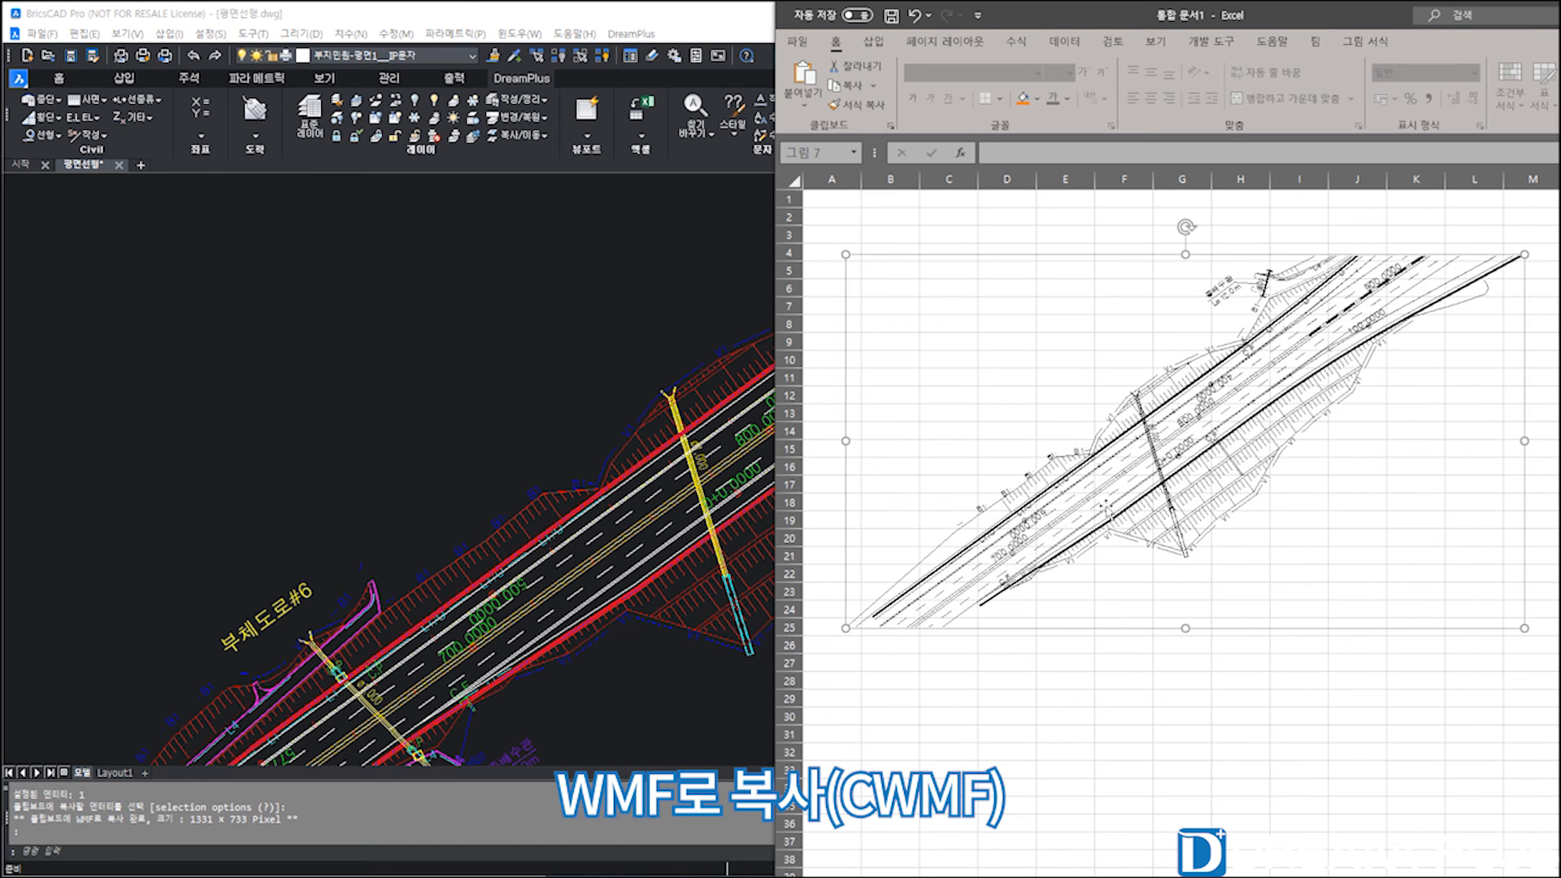
pyautogui.hotkey('ctrl', 'z')
pyautogui.hotkey('ctrl', 'z')
pyautogui.hotkey('ctrl', 'z')
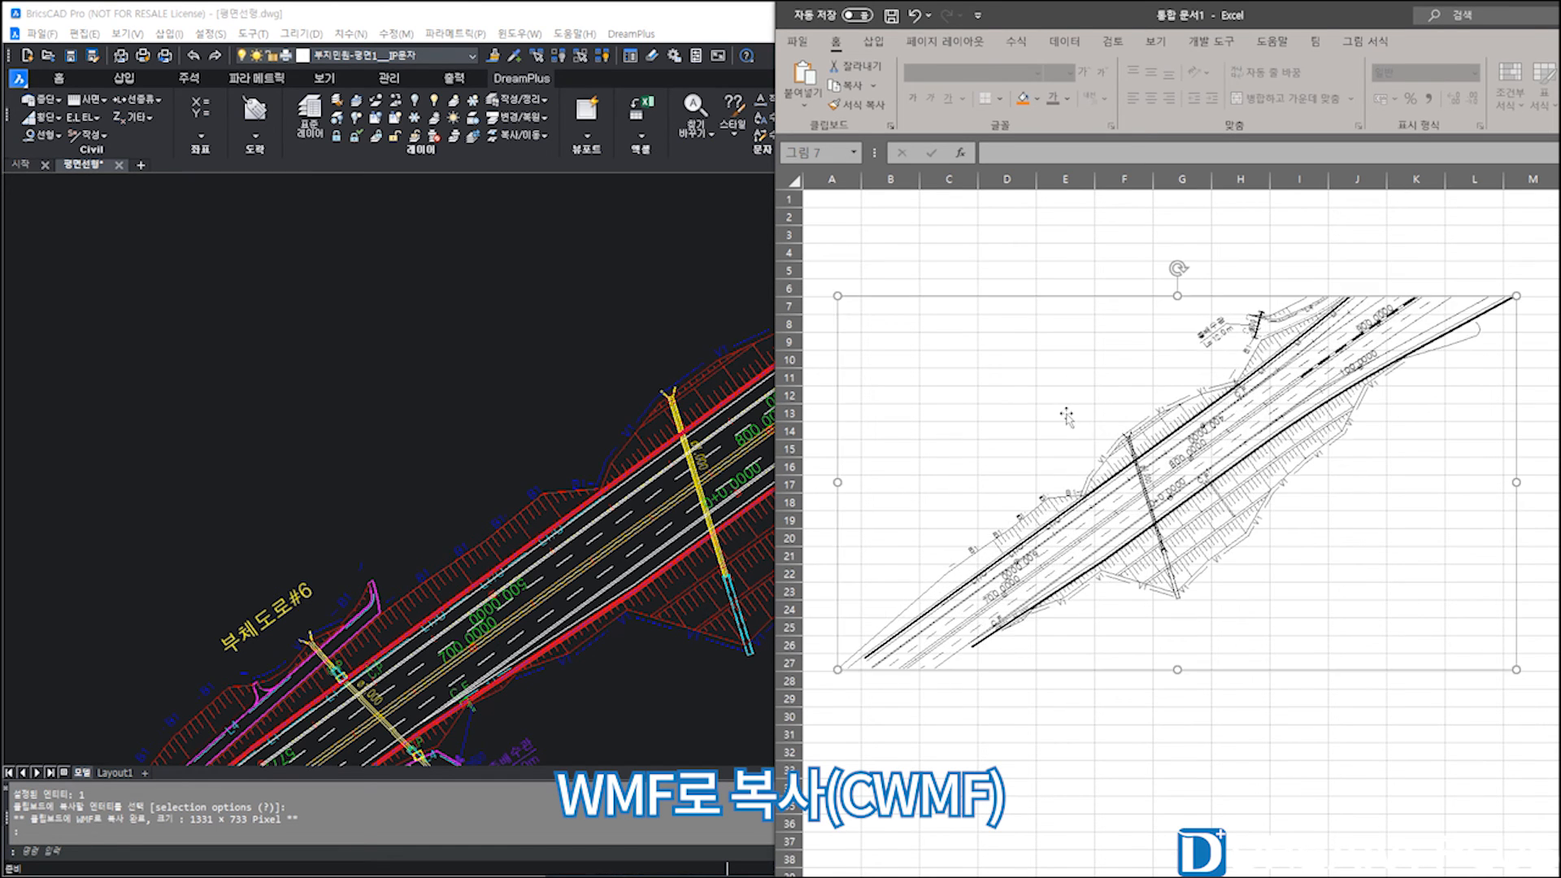
# Switch back to BricsCAD and copy a rectangular area around the yellow-cyan crossing structure as WMF with CWMF's rectangle option.
pyautogui.click(687, 30)
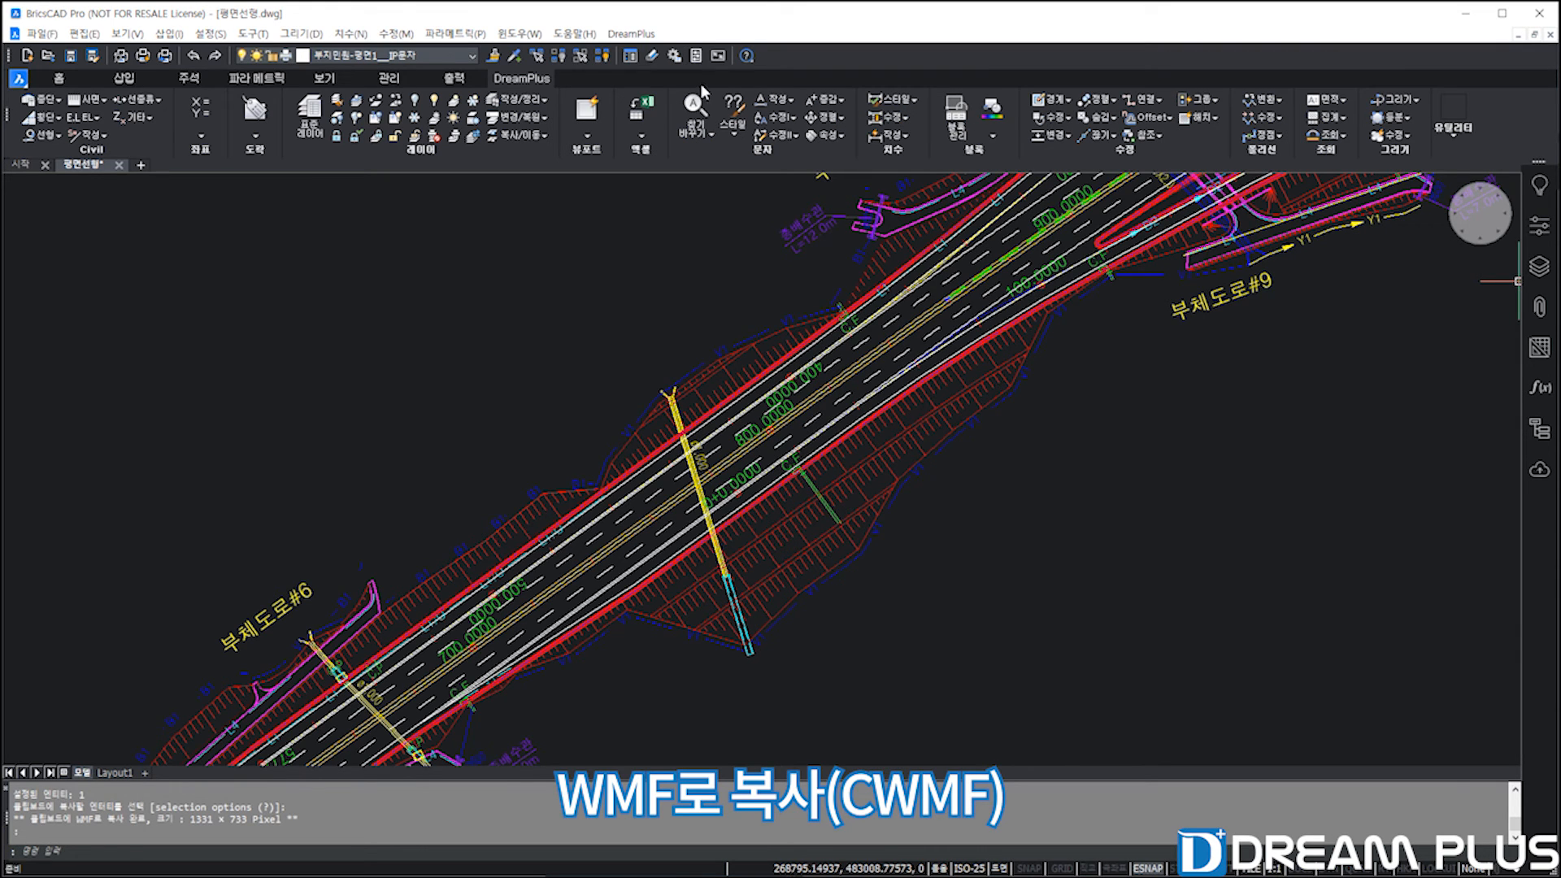
pyautogui.click(1453, 114)
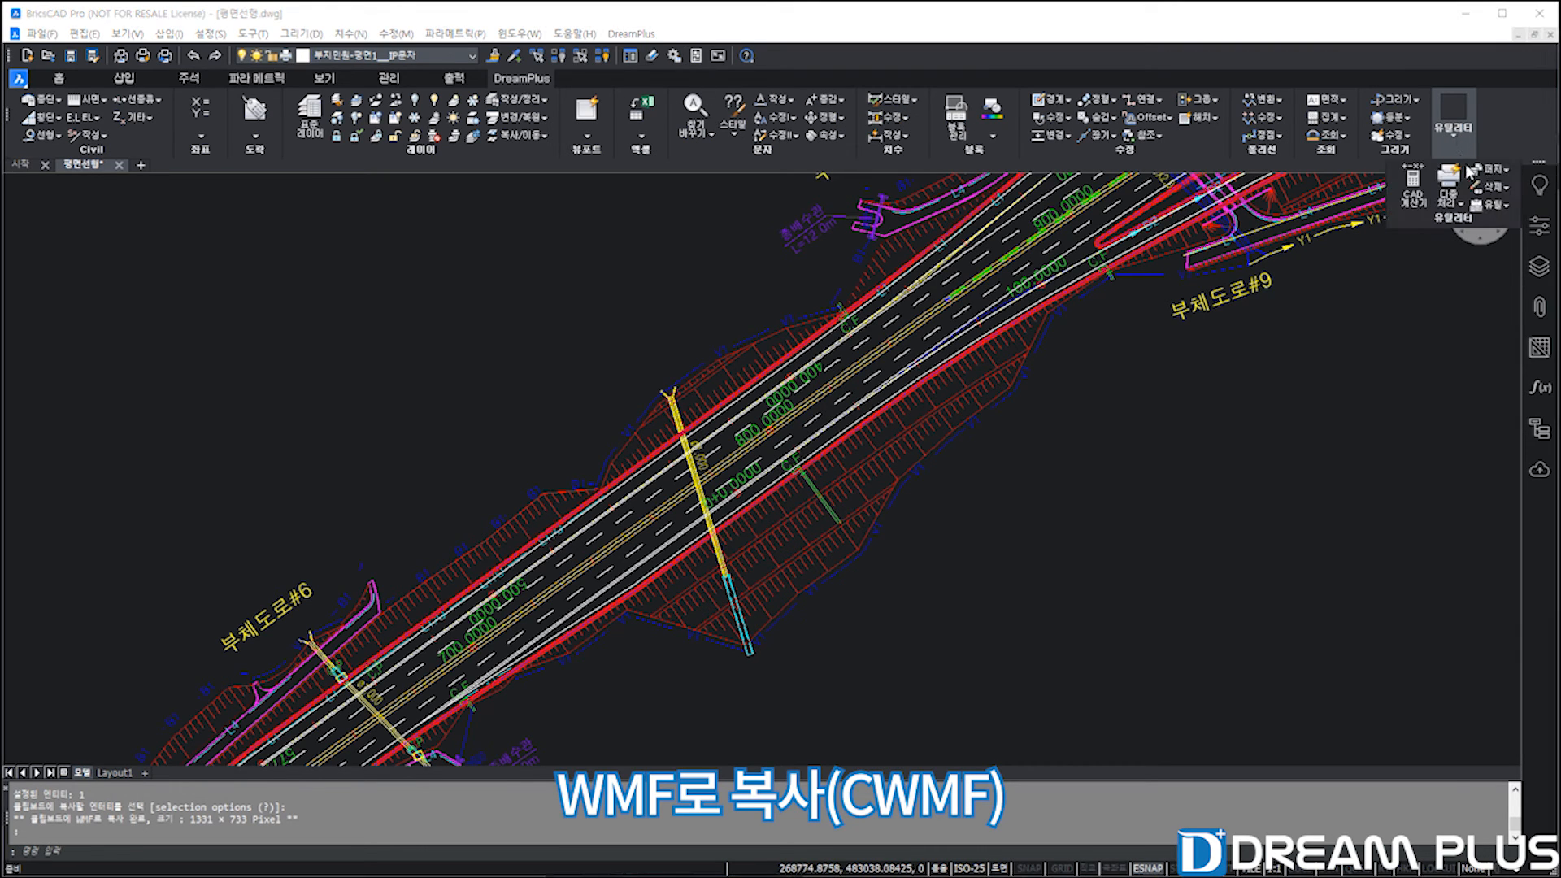
pyautogui.click(1493, 206)
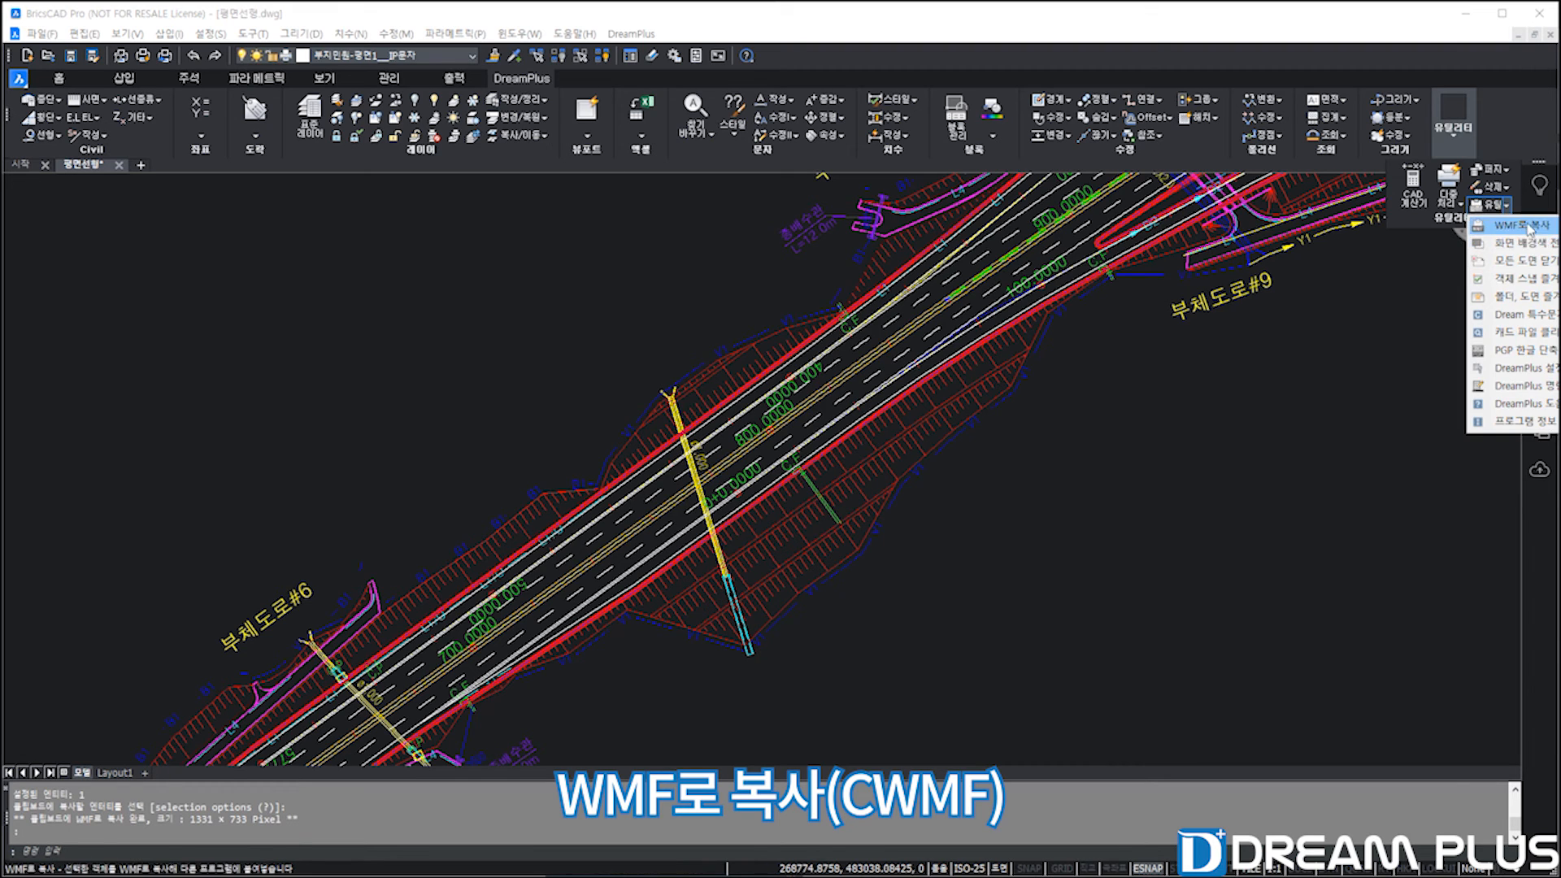
pyautogui.click(1527, 227)
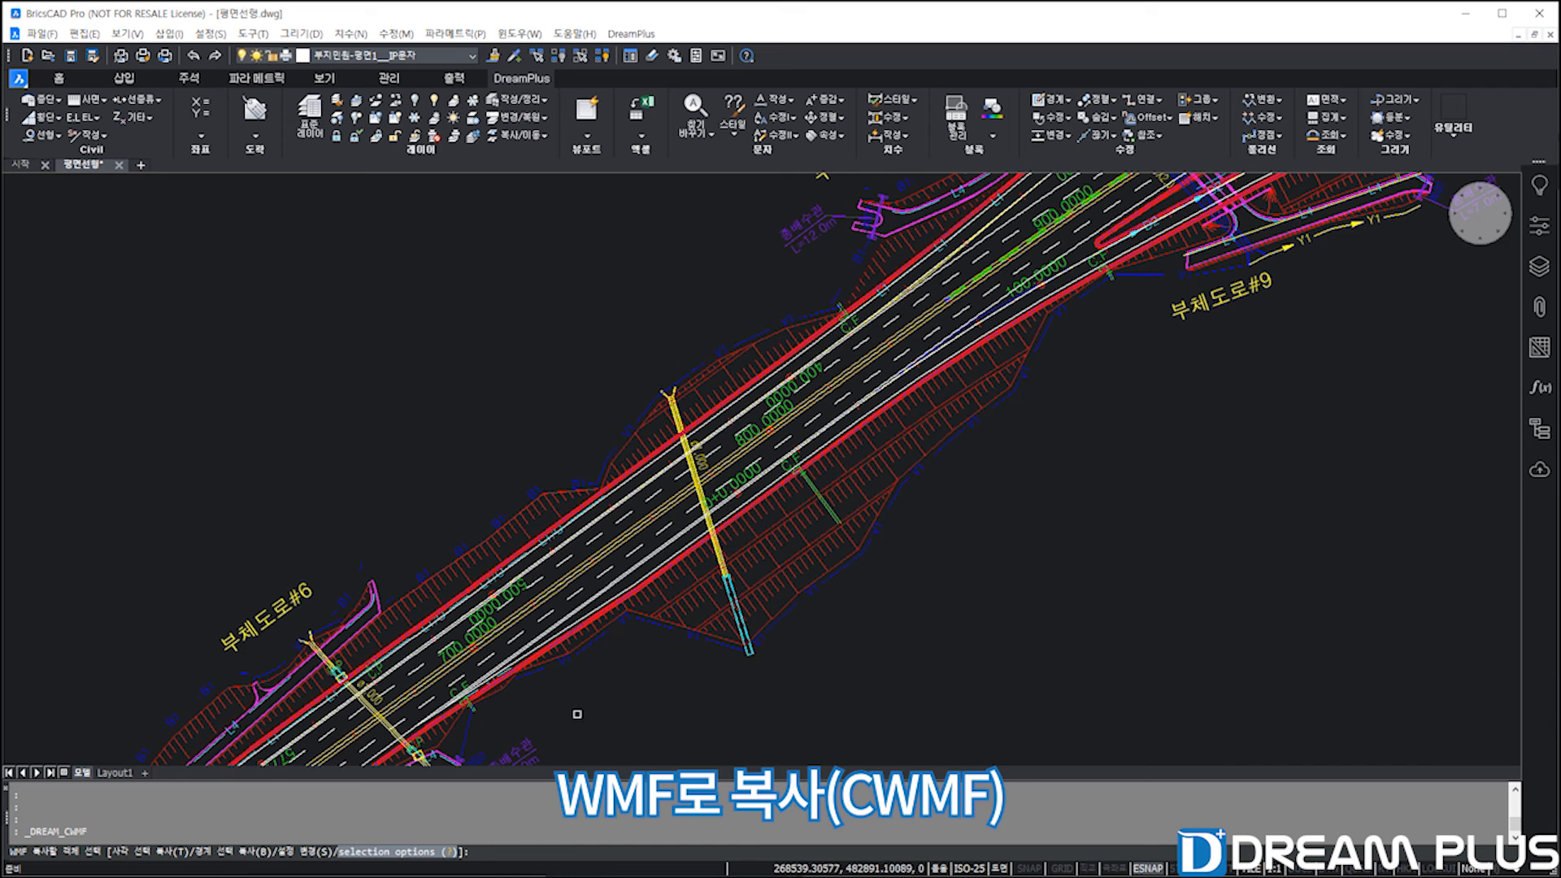
pyautogui.write('t')
pyautogui.press('Return')
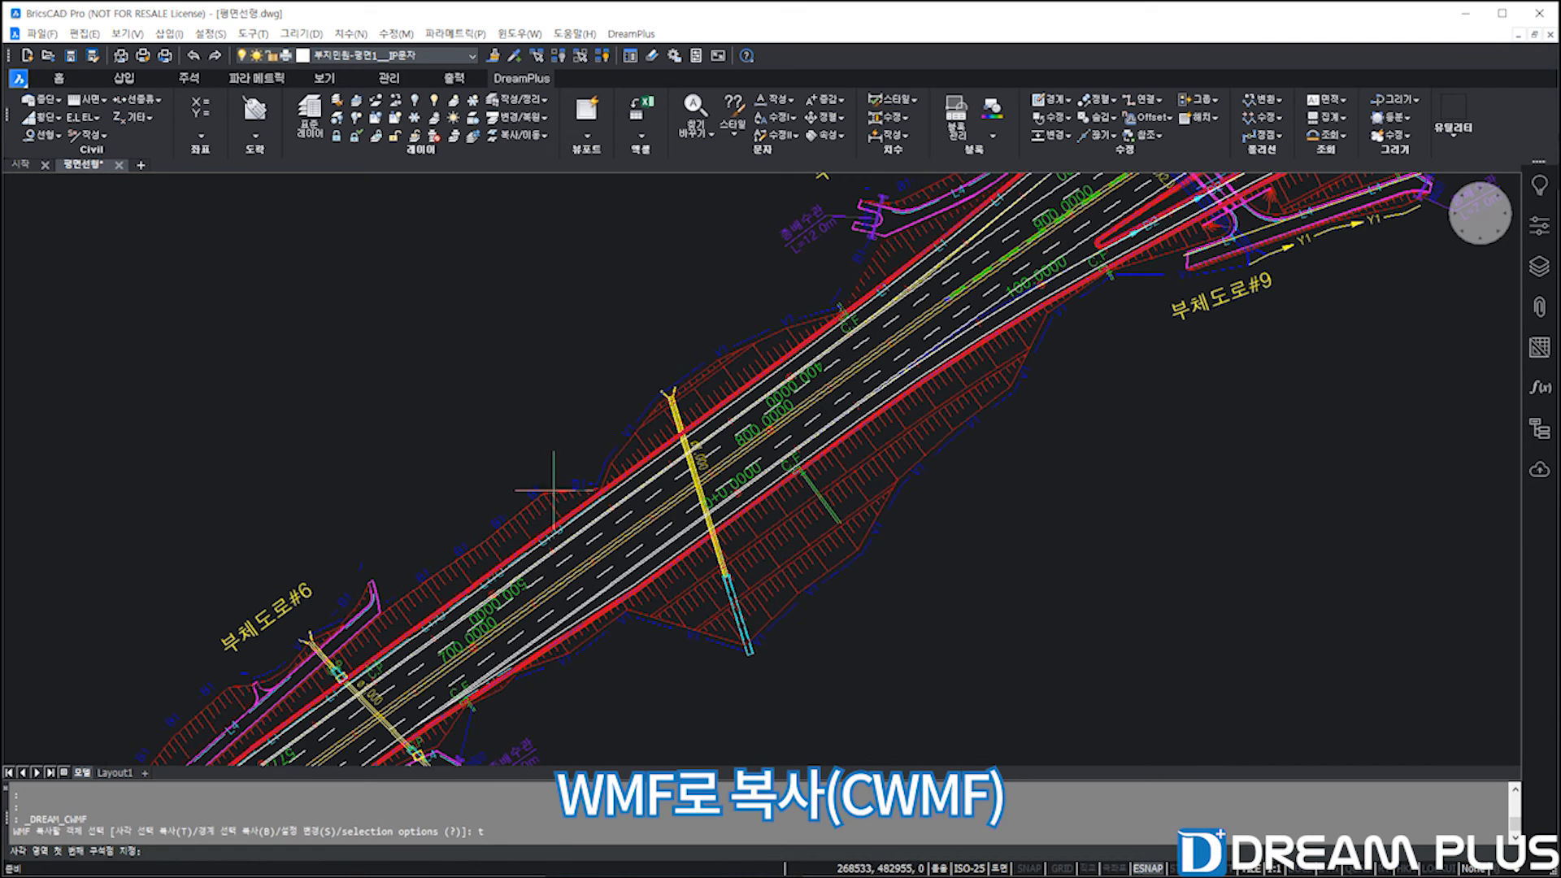
pyautogui.click(473, 273)
pyautogui.click(929, 677)
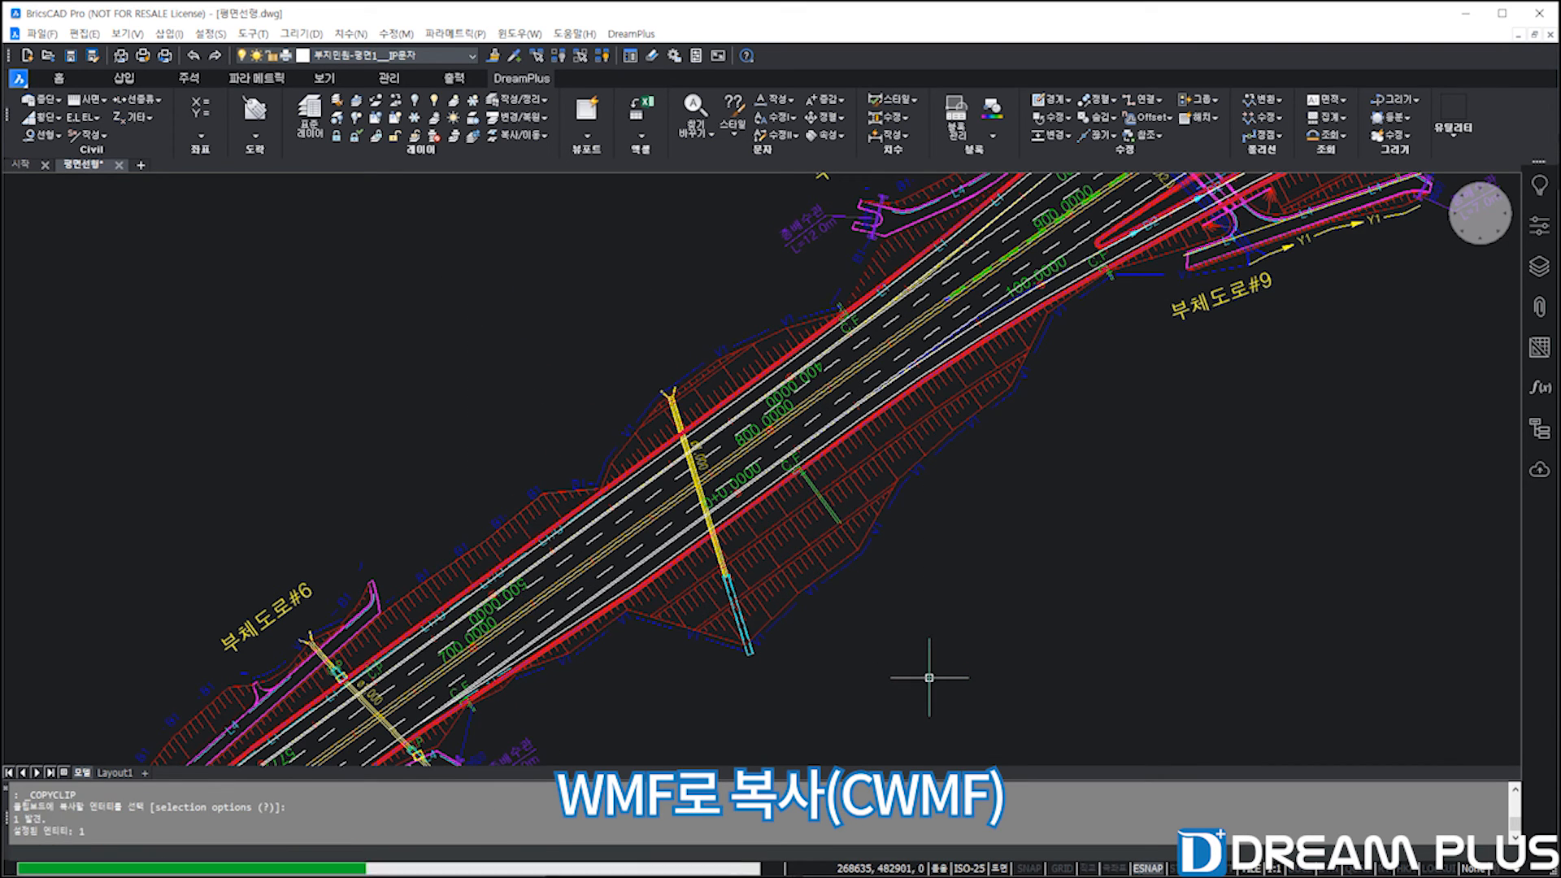
# Switch to Excel, paste the rectangular road excerpt at cell B2 and move the picture towards the middle of the sheet.
pyautogui.hotkey('alt', 'Tab')
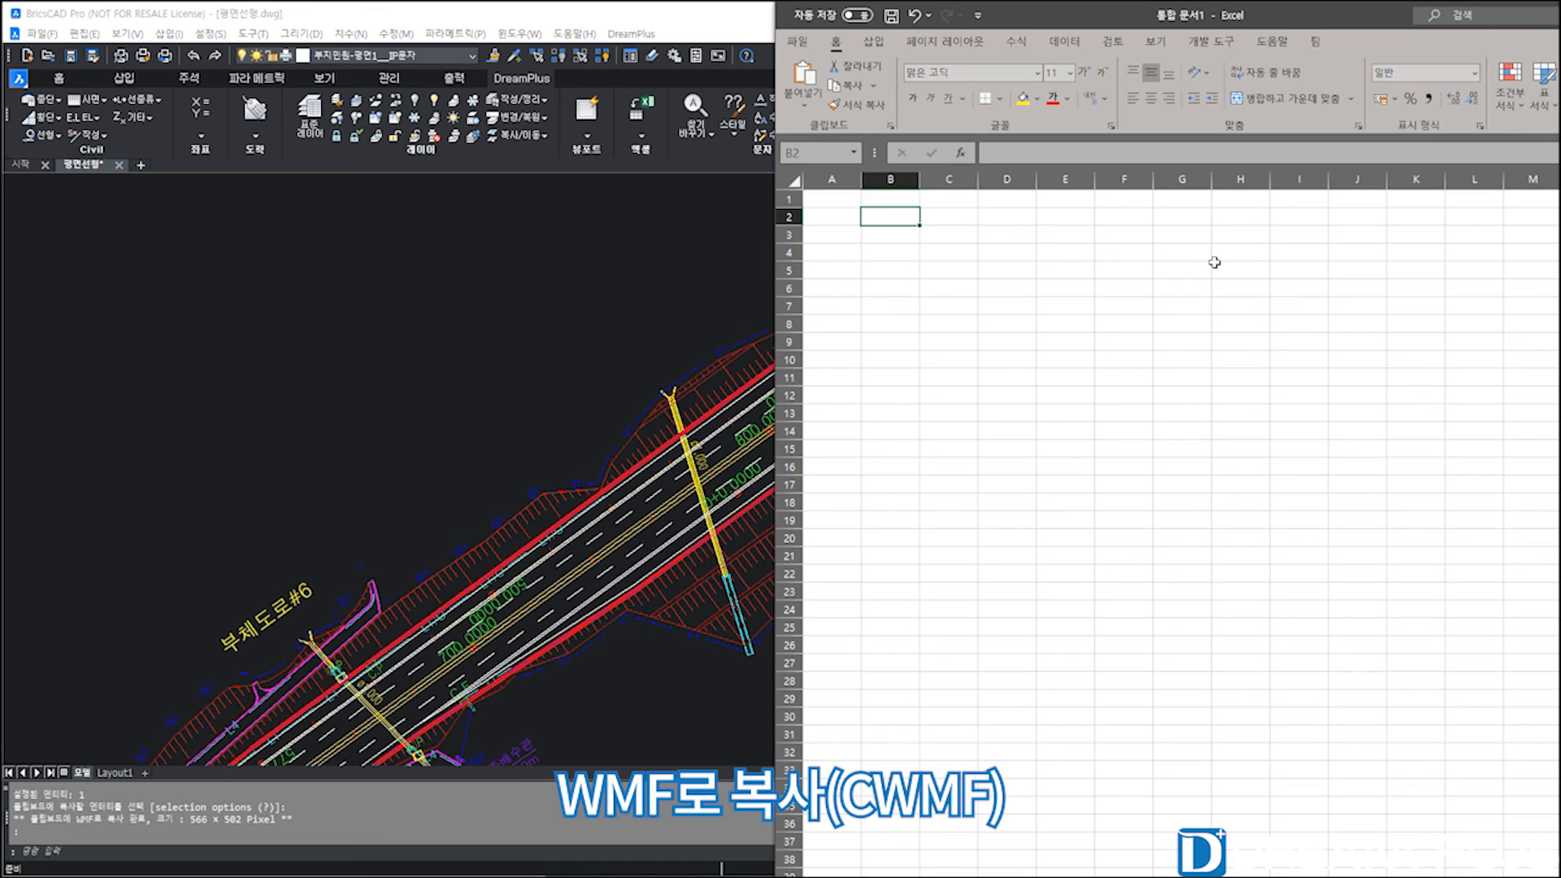
pyautogui.hotkey('ctrl', 'v')
pyautogui.moveTo(1063, 350); pyautogui.dragTo(1106, 452)
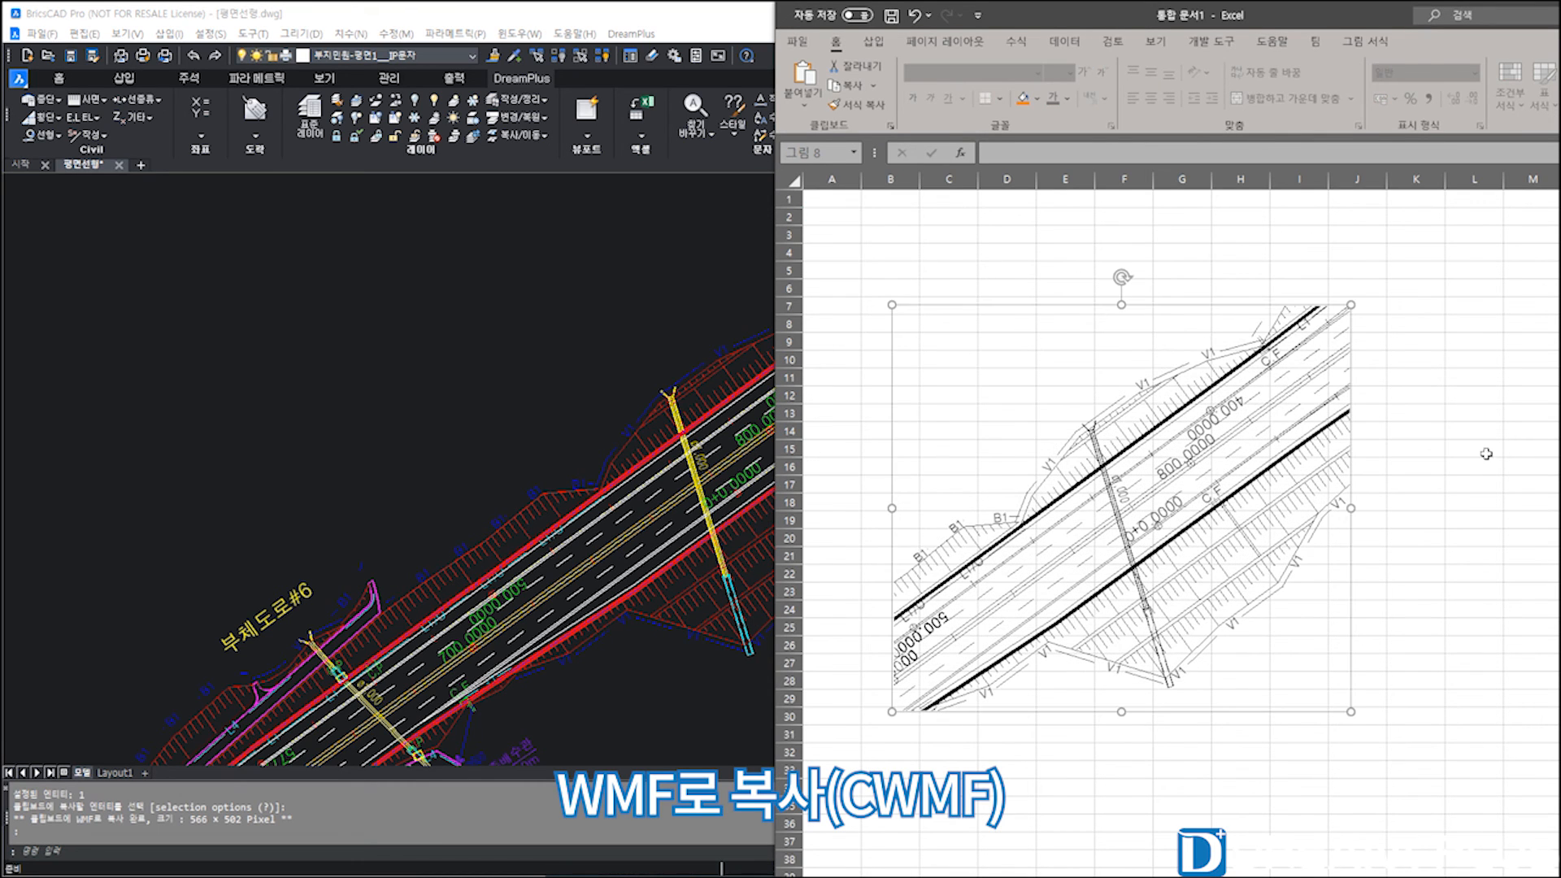
# Delete the pasted rectangular road picture from the worksheet.
pyautogui.click(1491, 453)
pyautogui.click(1309, 510)
pyautogui.press('Delete')
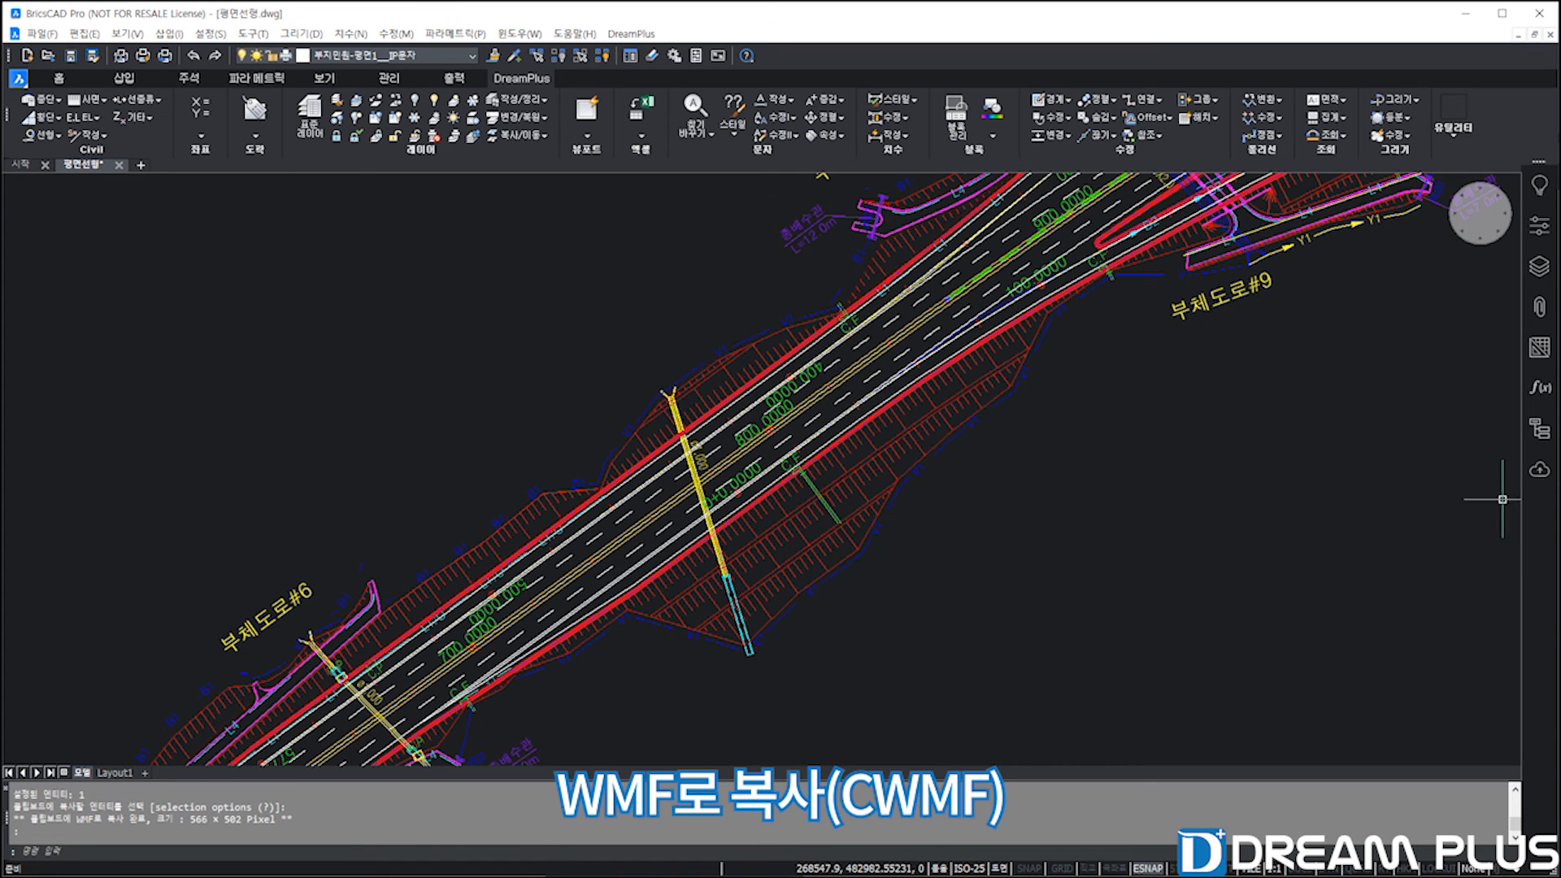
# Switch back to BricsCAD and draw a circle over the middle road section around the yellow-cyan crossing structure.
pyautogui.write('c')
pyautogui.press('Return')
pyautogui.click(687, 545)
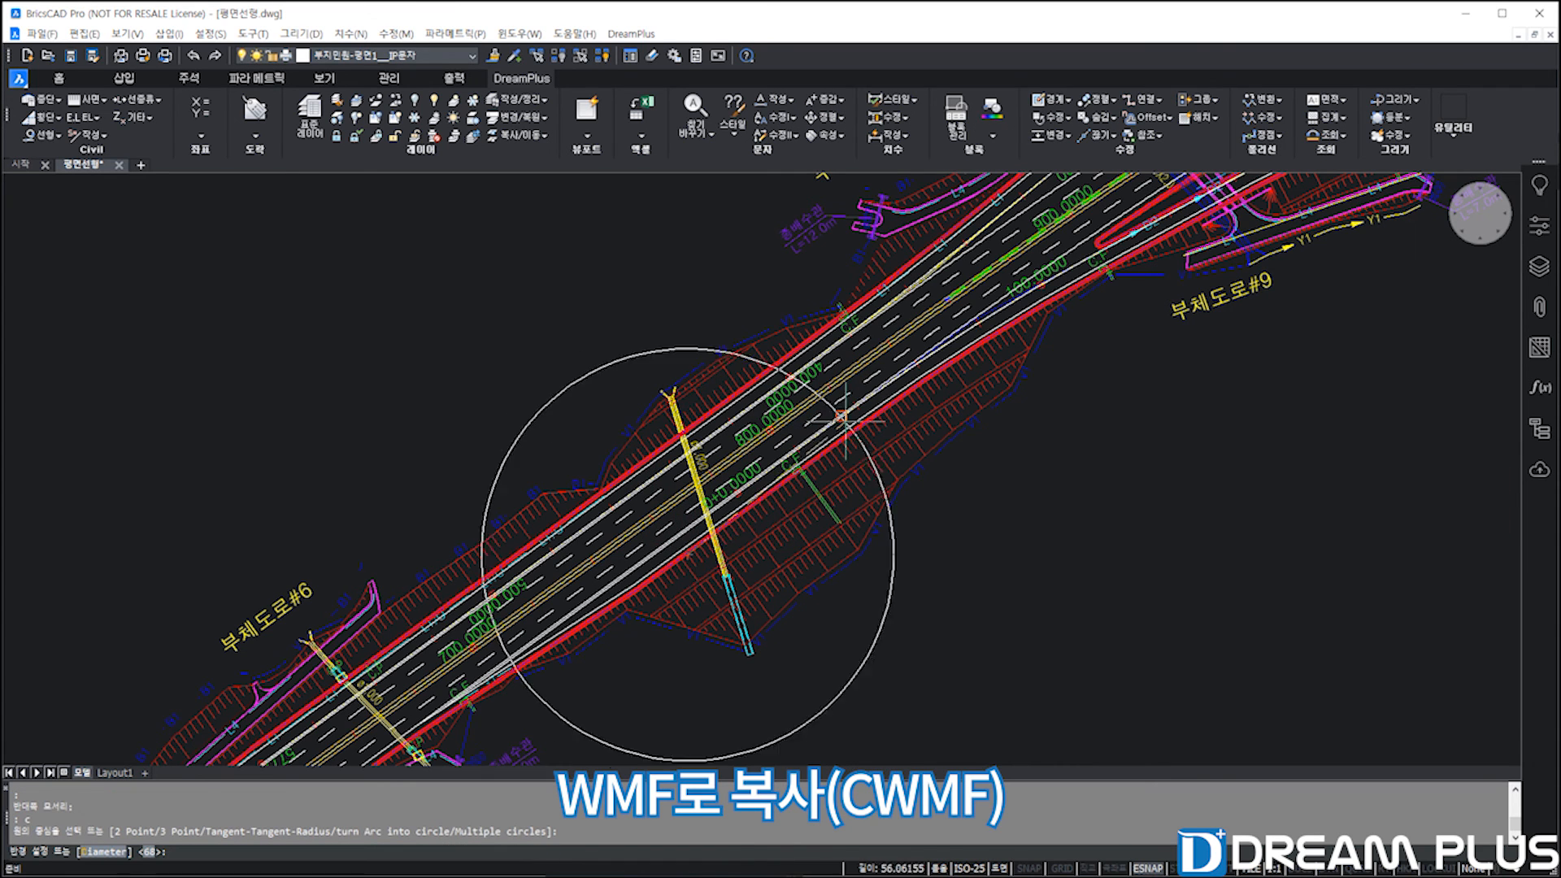
pyautogui.click(864, 426)
# Move the circle slightly up and to the right so it encloses the crossing structure and its side slopes.
pyautogui.click(846, 672)
pyautogui.write('m')
pyautogui.press('Return')
pyautogui.click(1010, 653)
pyautogui.press('Escape')
# Copy the road area inside the circle as WMF, using CWMF's boundary option with the circle as boundary.
pyautogui.write('cw')
pyautogui.press('Return')
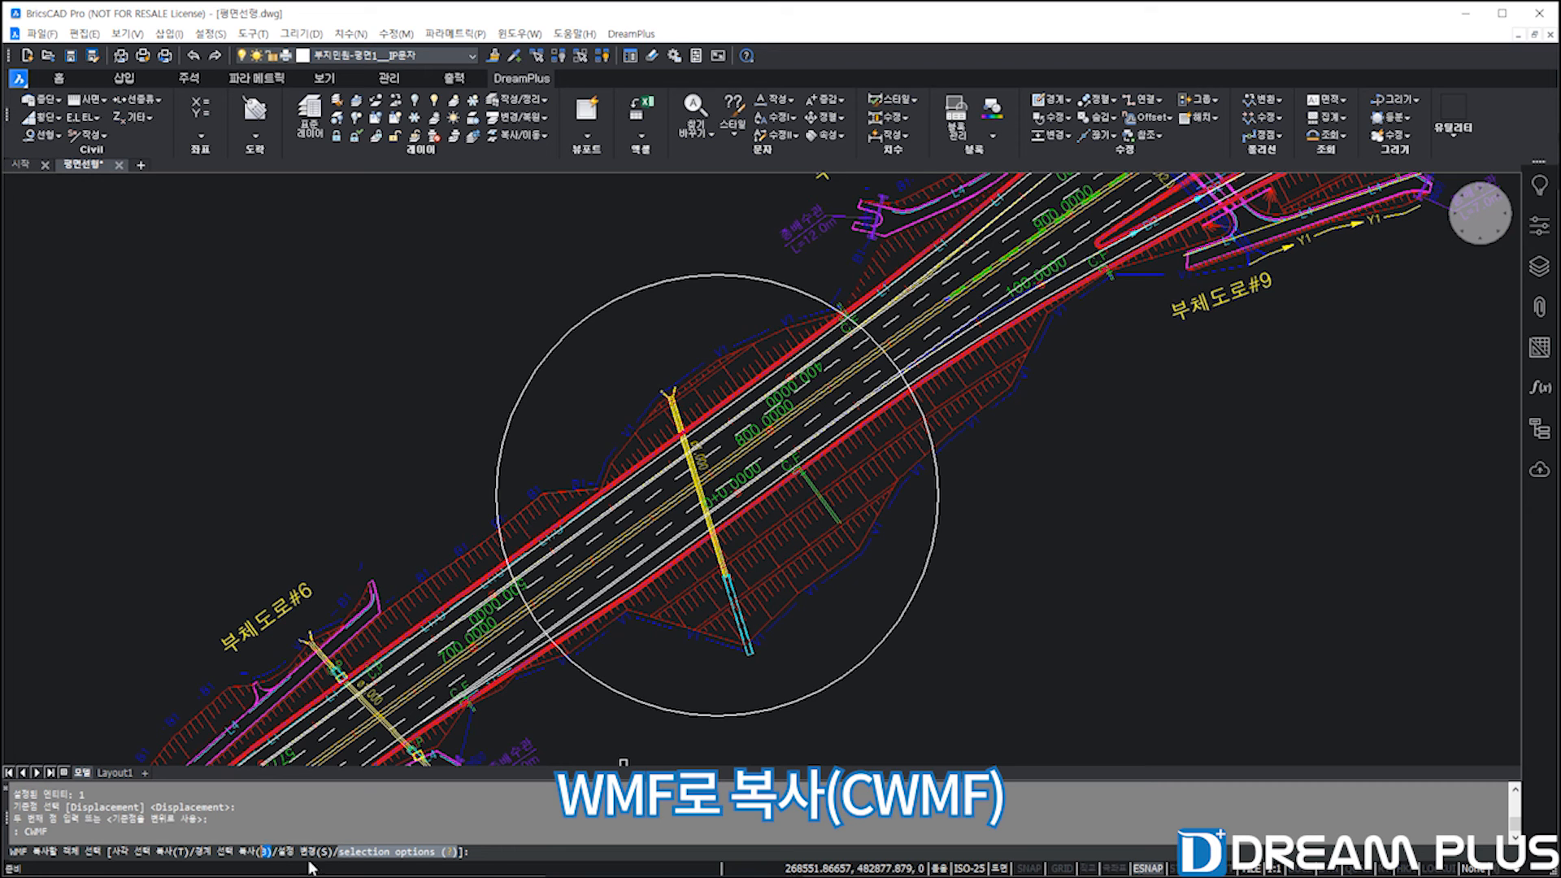
pyautogui.write('b')
pyautogui.press('Return')
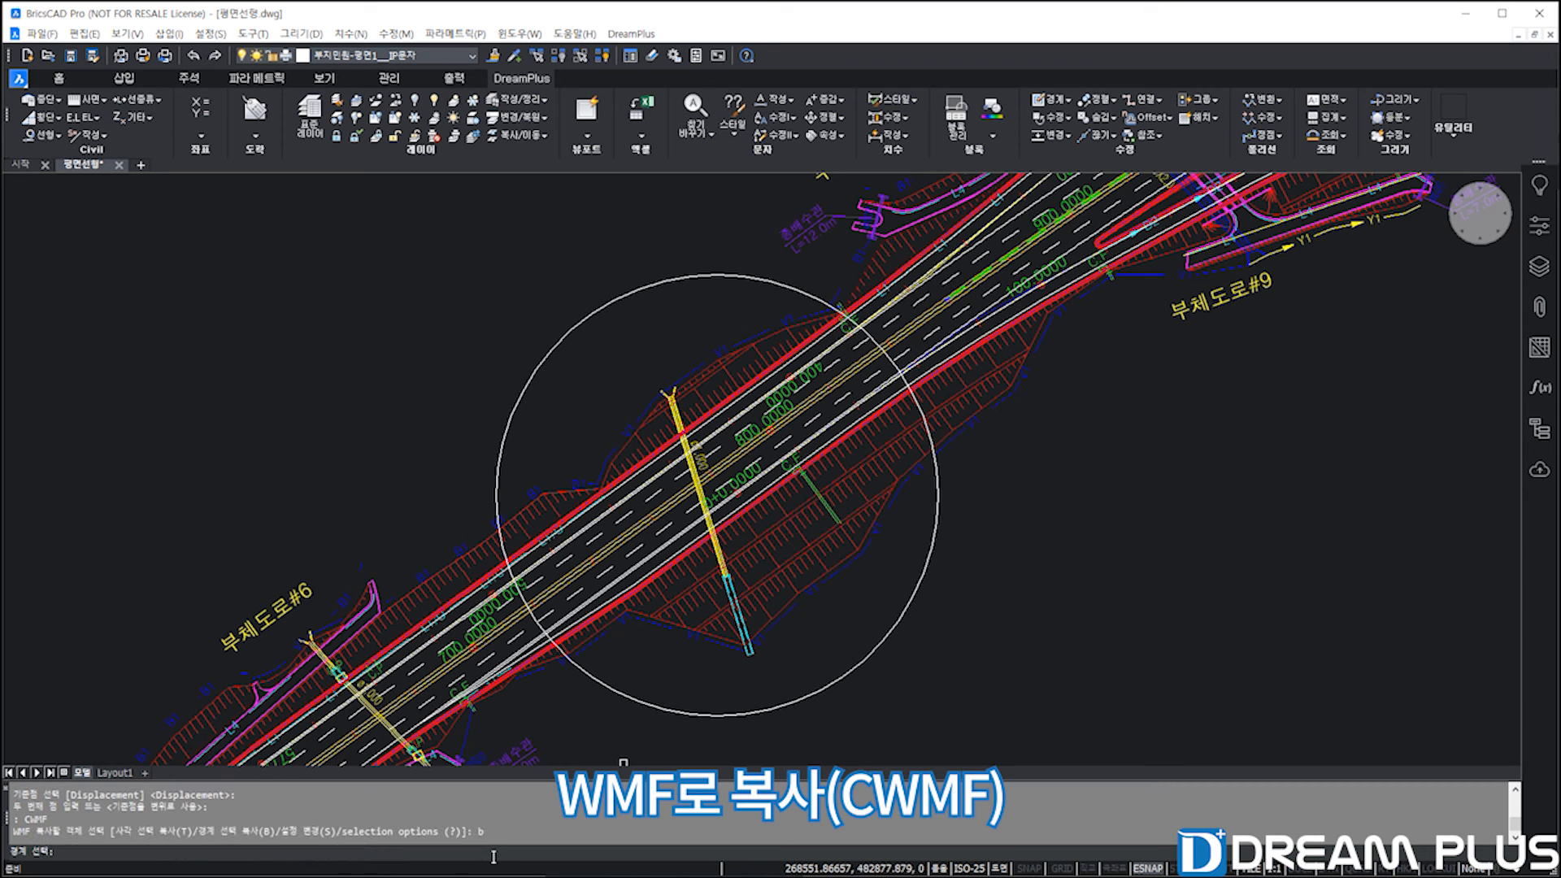
pyautogui.click(581, 674)
pyautogui.press('Return')
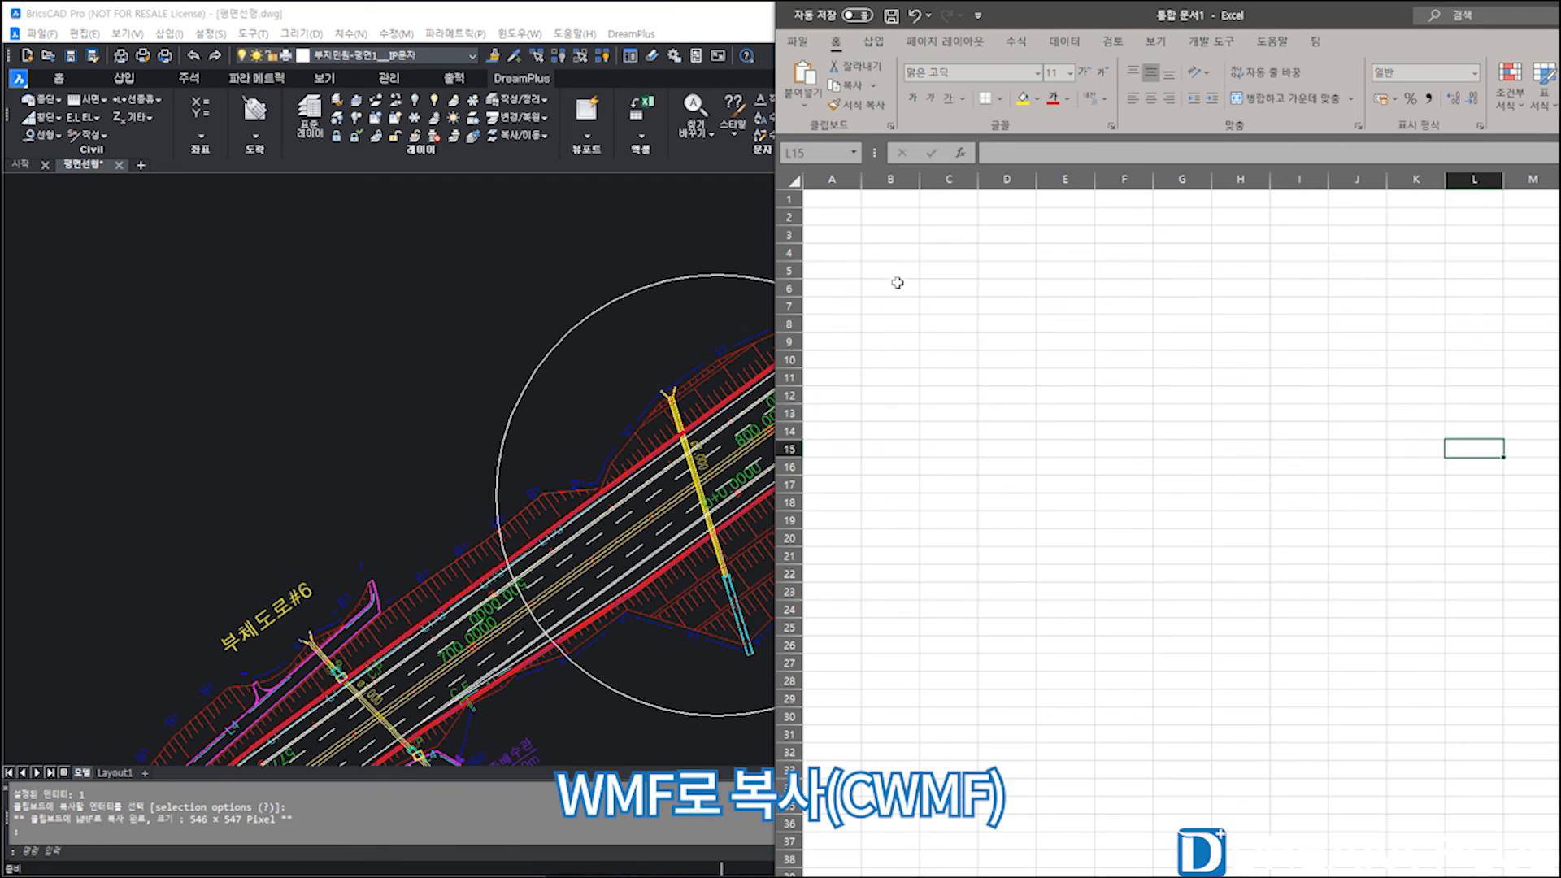
# In Excel, paste the circular road excerpt at cell B3 and move the picture lower on the sheet.
pyautogui.click(893, 237)
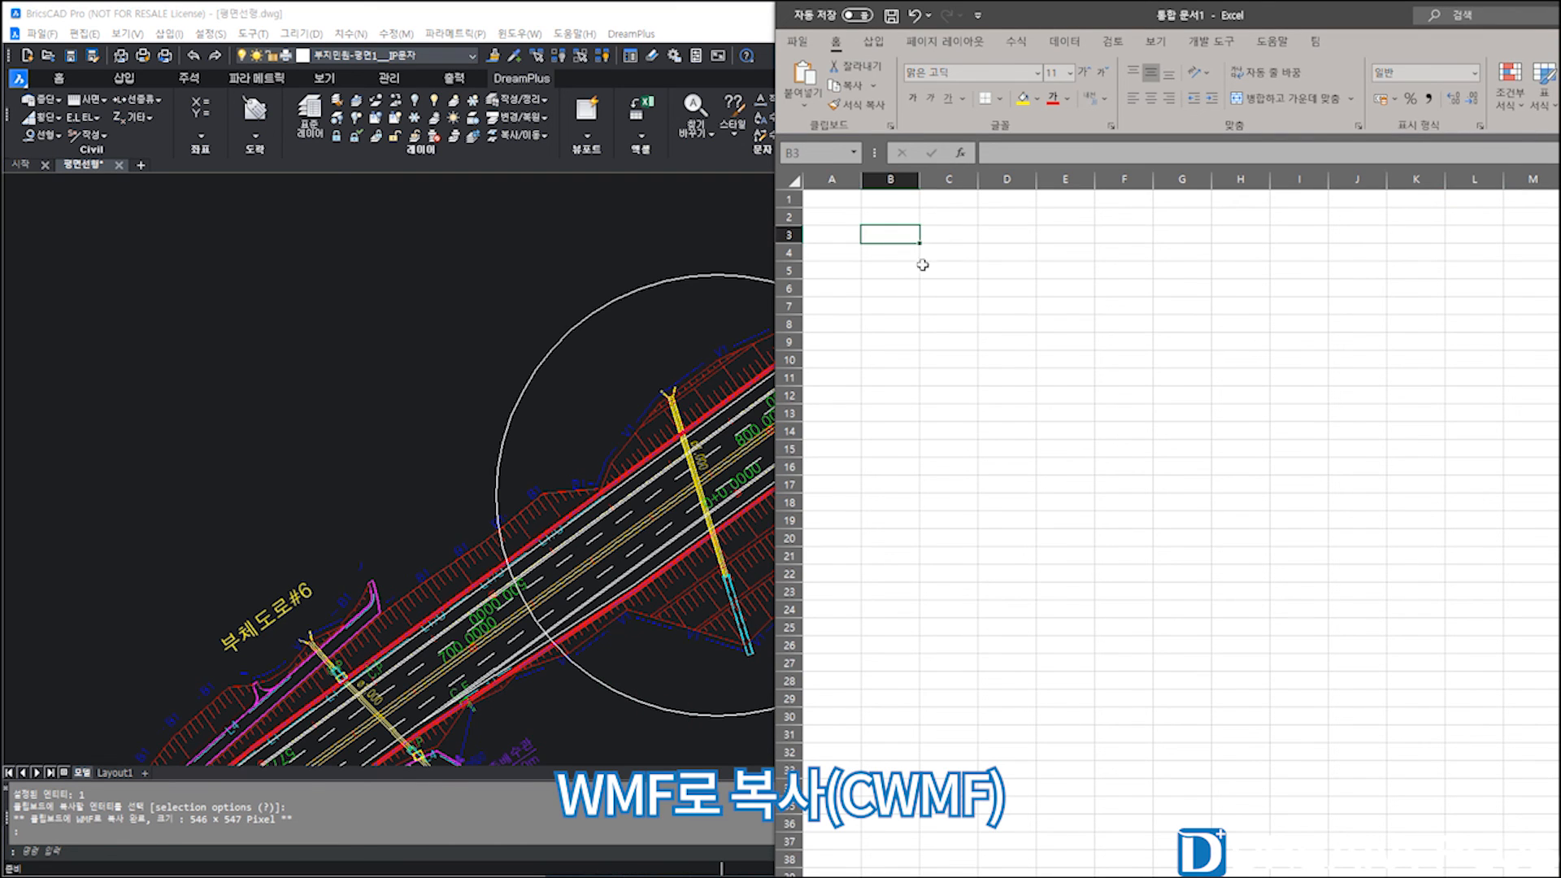
pyautogui.hotkey('ctrl', 'v')
pyautogui.moveTo(1026, 446); pyautogui.dragTo(1067, 516)
# Delete the pasted circular road picture from the worksheet.
pyautogui.click(1509, 572)
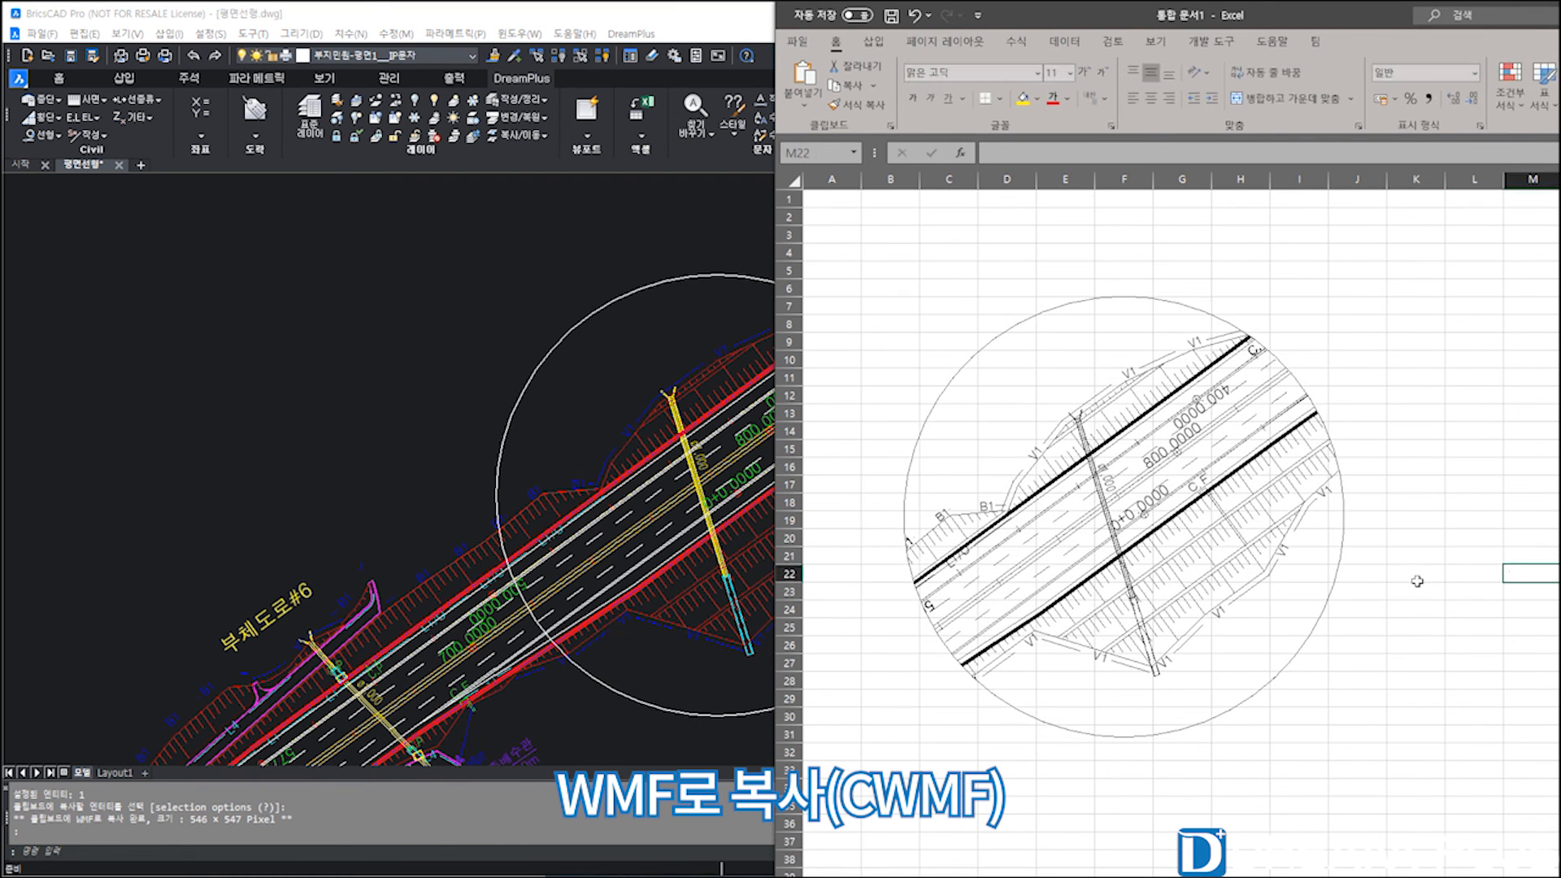
pyautogui.click(1237, 570)
pyautogui.press('Delete')
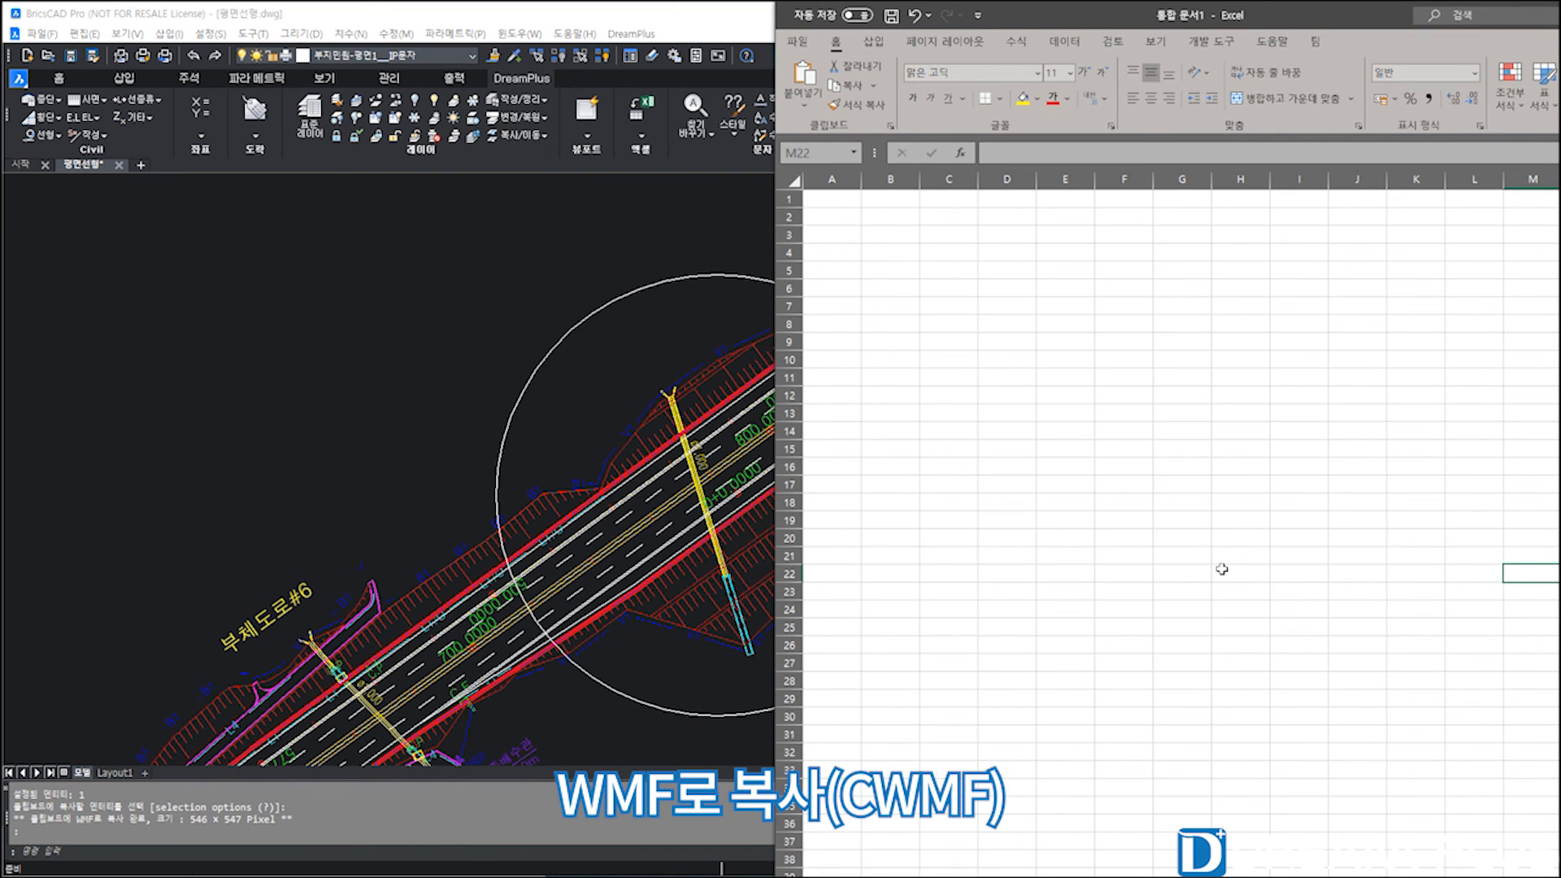
# Switch back to BricsCAD and set CWMF's colour setting to 색상 변경 없음 (no colour change).
pyautogui.click(614, 372)
pyautogui.write('CWMF')
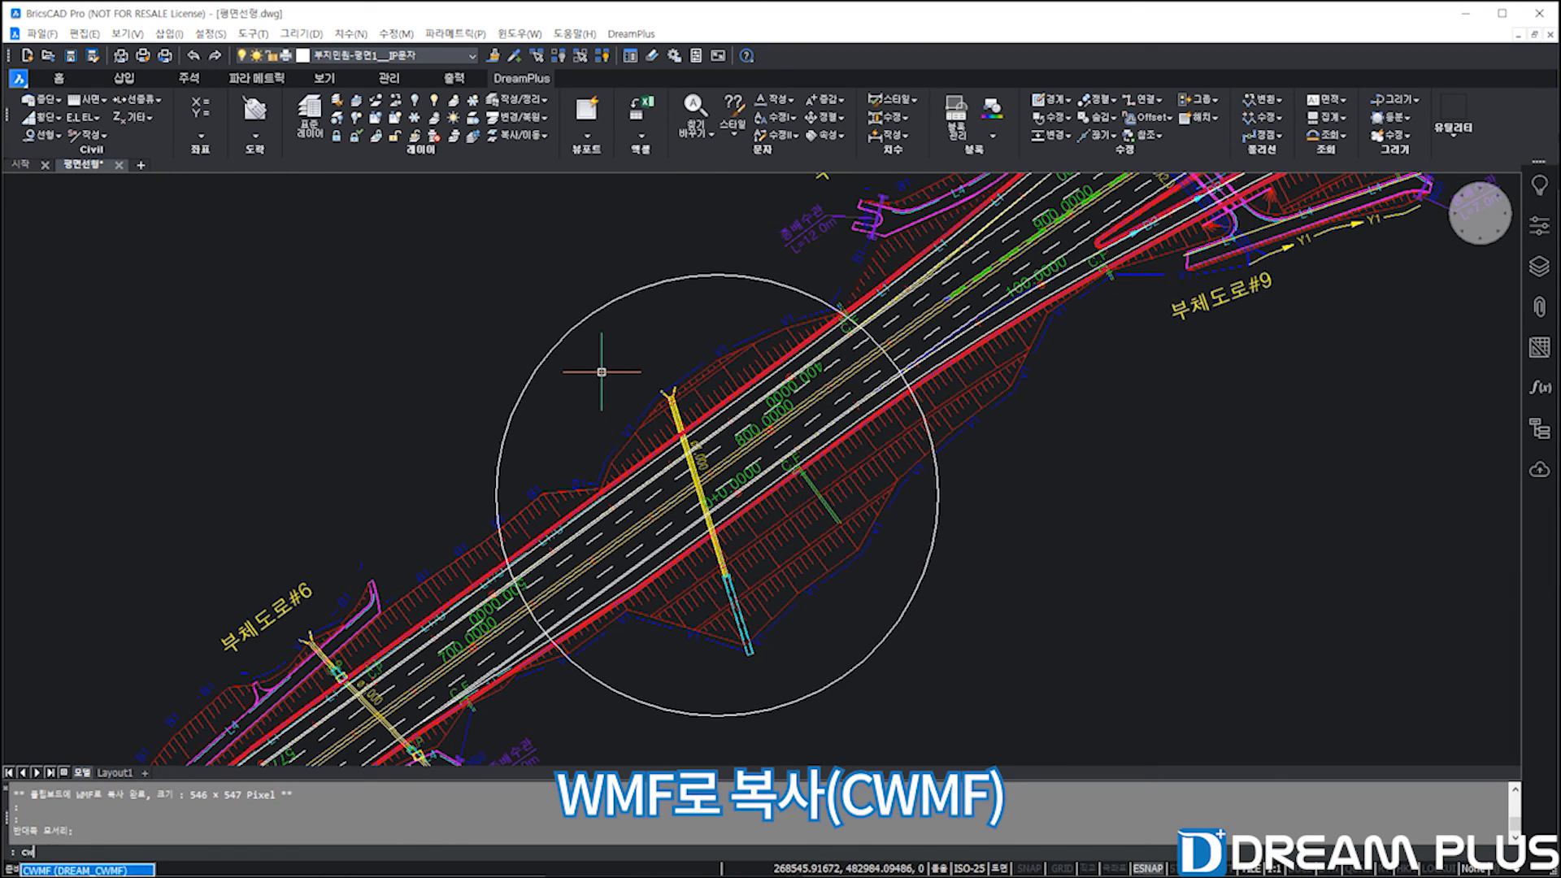
pyautogui.press('Return')
pyautogui.write('s')
pyautogui.press('Return')
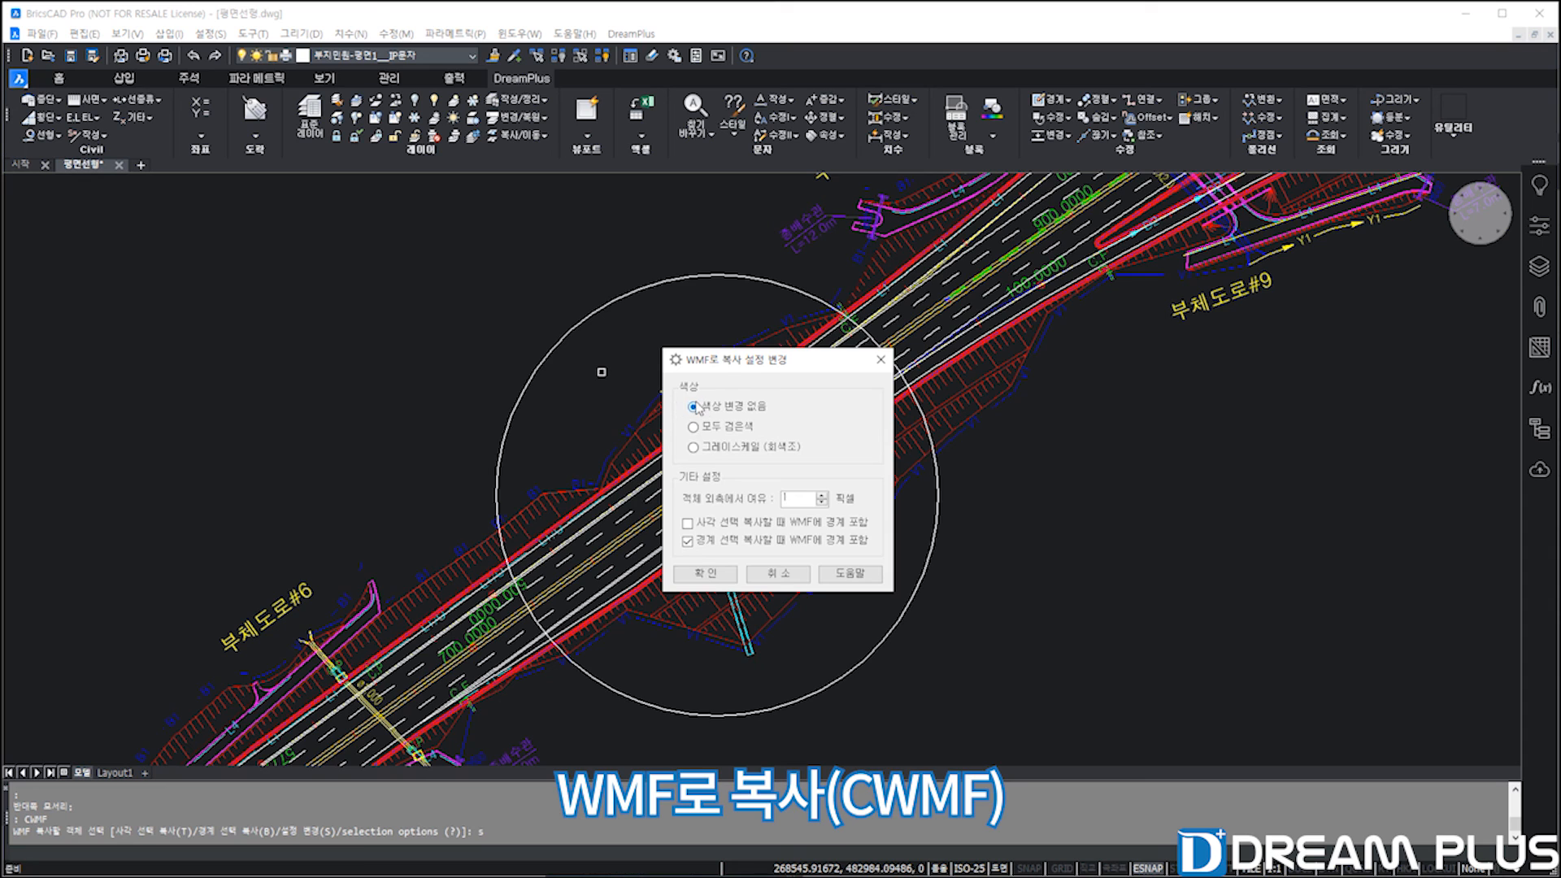
pyautogui.click(721, 577)
# Copy the road area inside the circle as WMF again with the boundary option, using the current colour setting.
pyautogui.write('b')
pyautogui.press('Return')
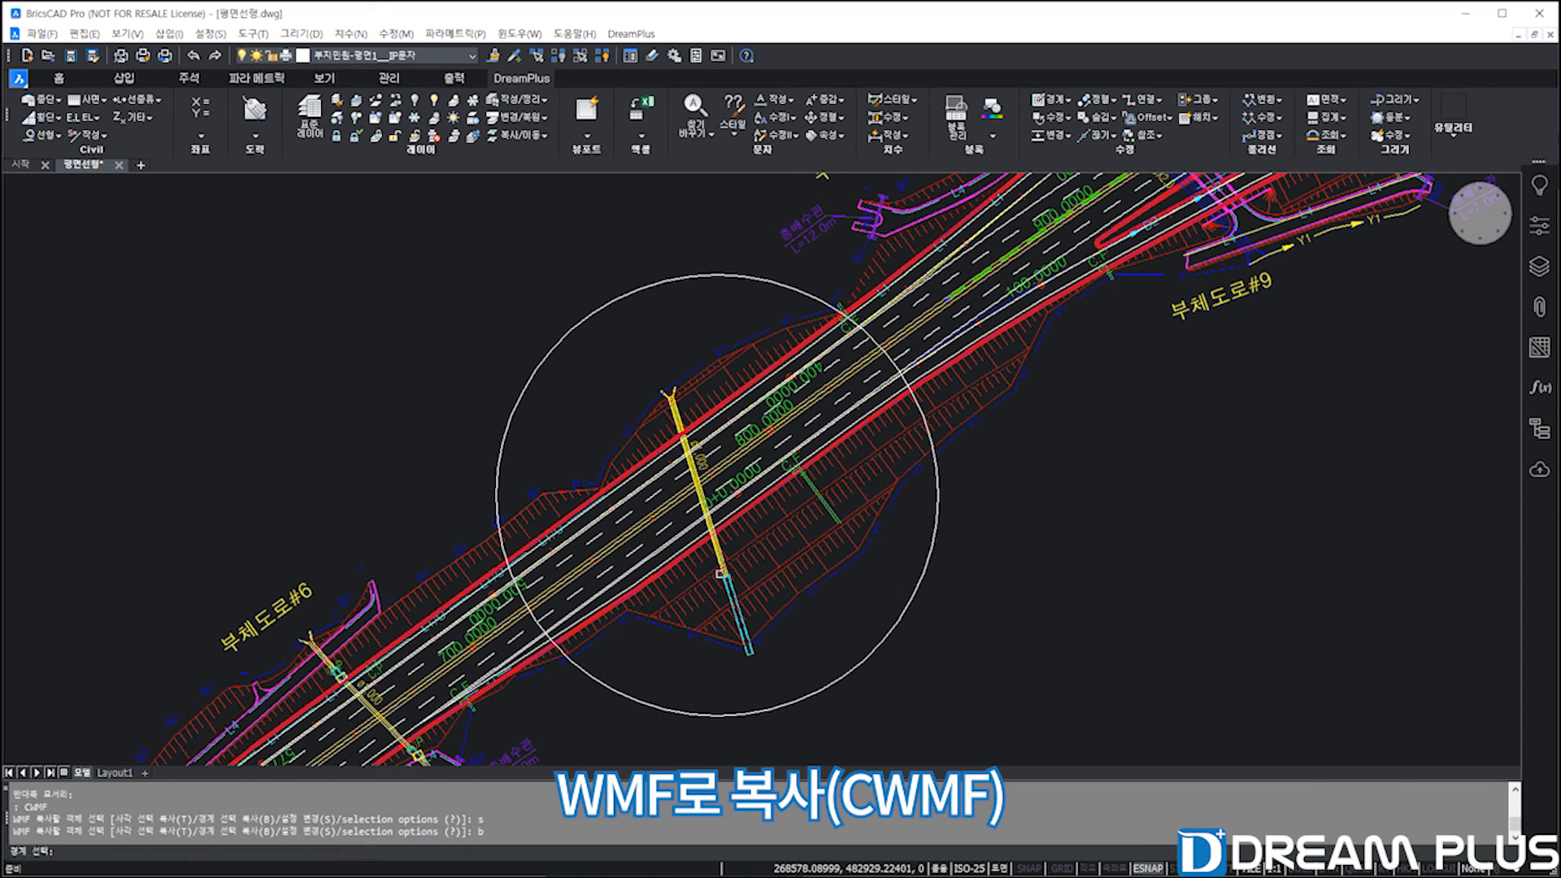
pyautogui.click(500, 444)
pyautogui.press('Return')
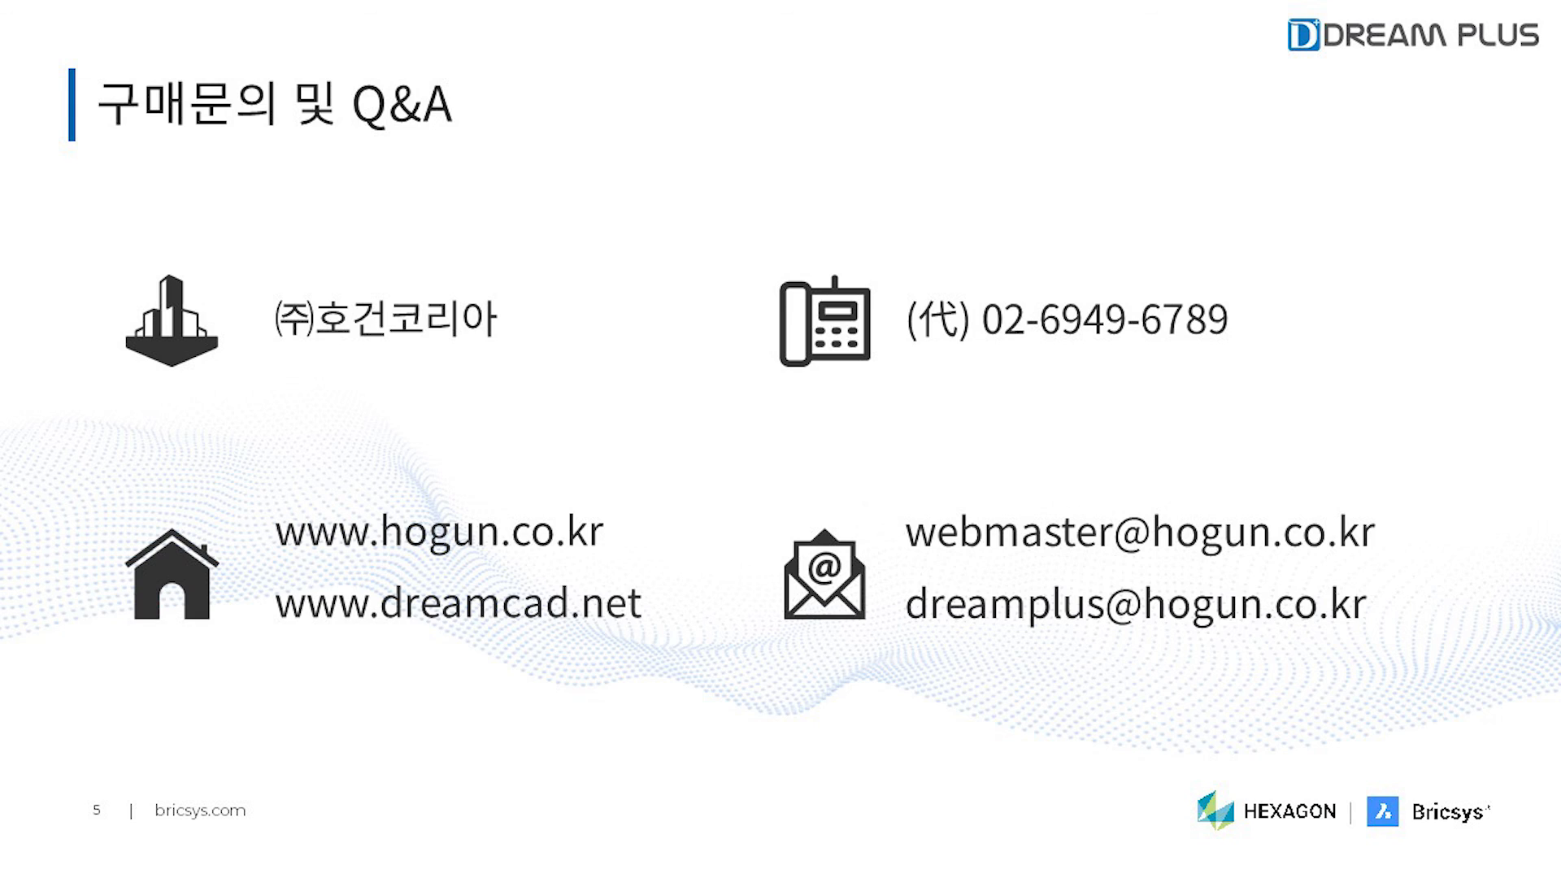
pyautogui.press('Right')
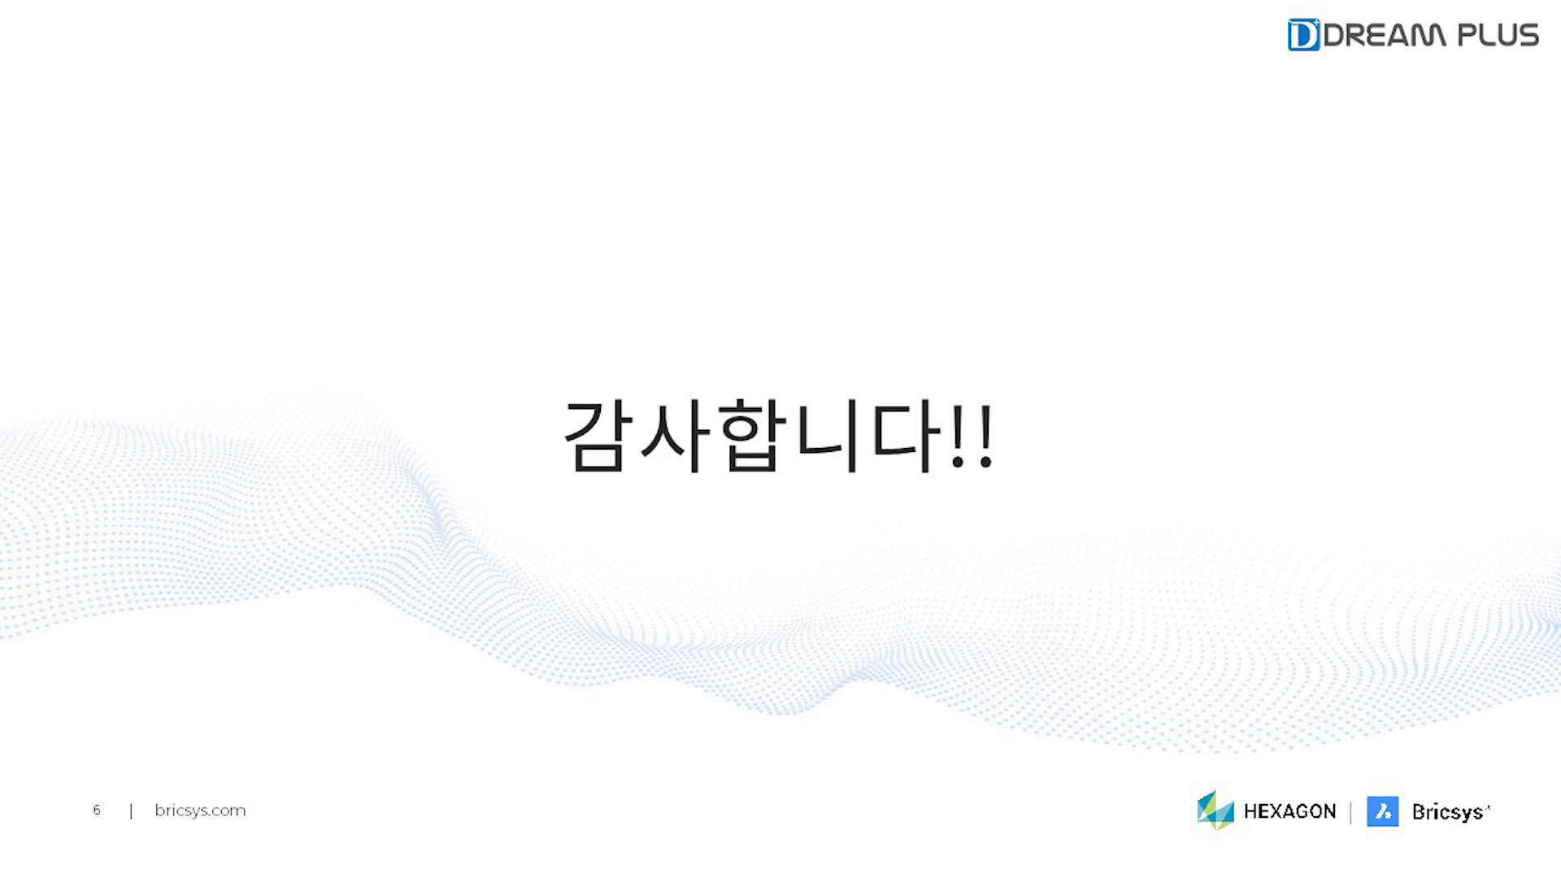